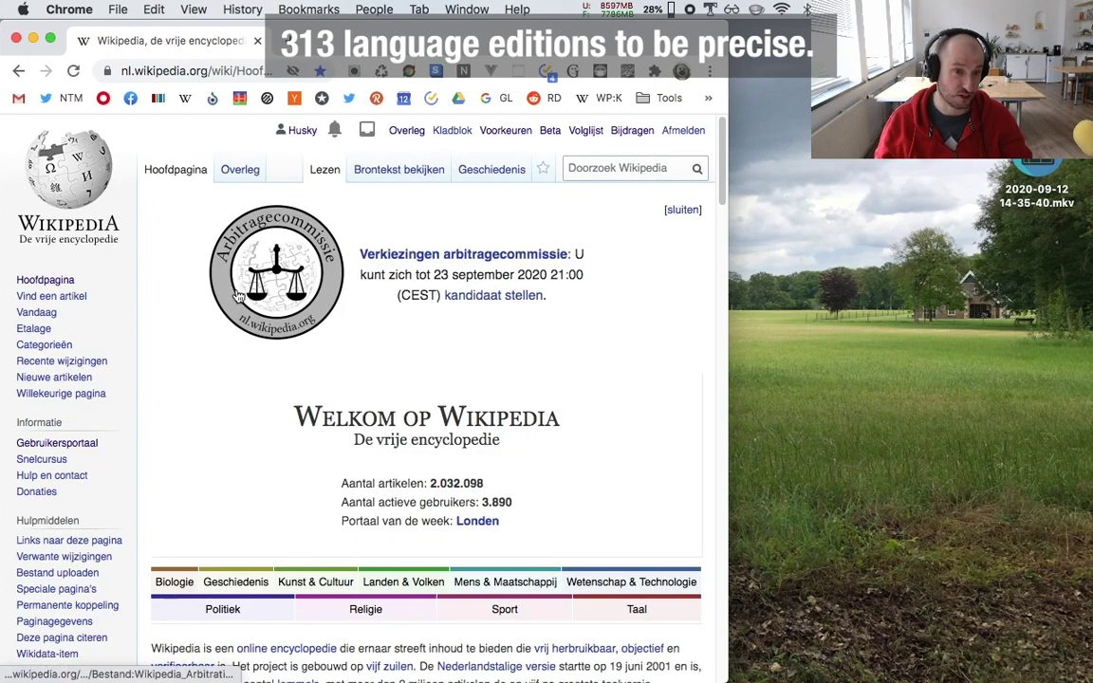
Step: Browse the Dutch Wikipedia main page and open the Kuifcaracara picture in the Afbeelding section
scroll(399, 416, down, 2)
scroll(411, 417, down, 5)
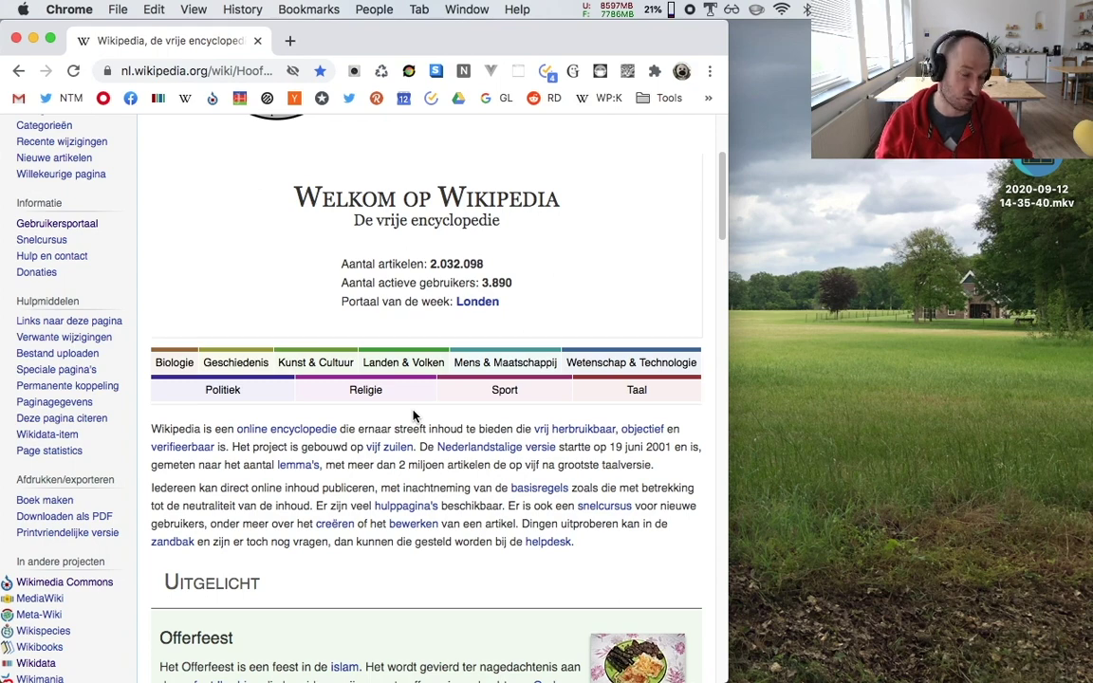
scroll(418, 416, down, 10)
scroll(440, 427, up, 15)
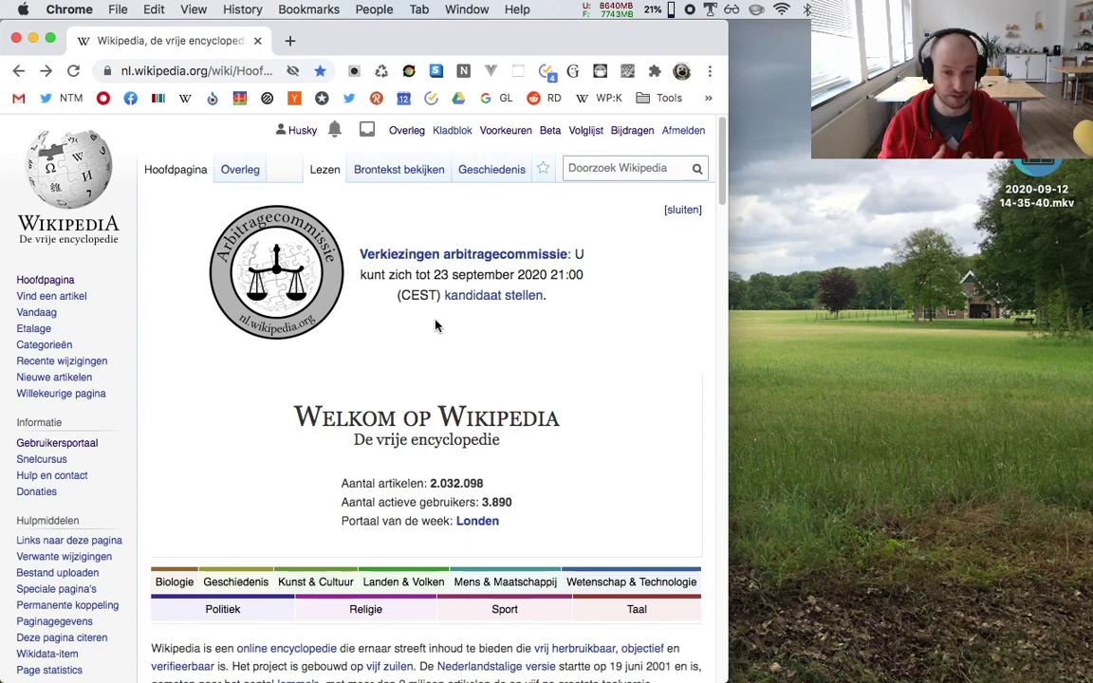
scroll(435, 326, down, 3)
scroll(429, 334, down, 8)
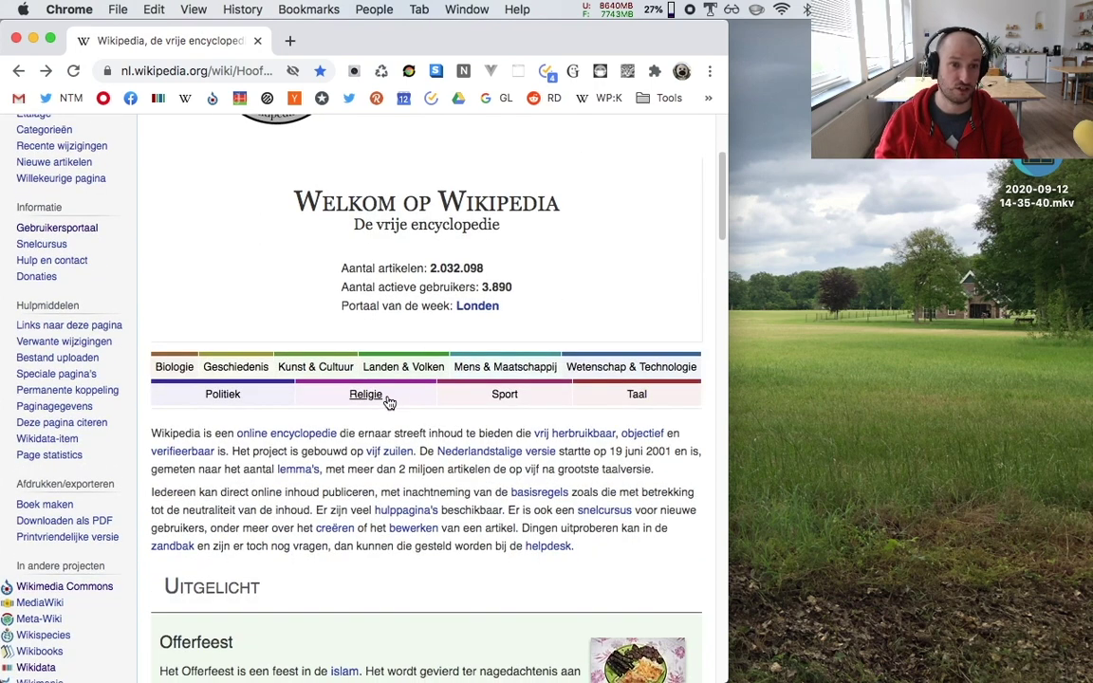
scroll(405, 434, down, 15)
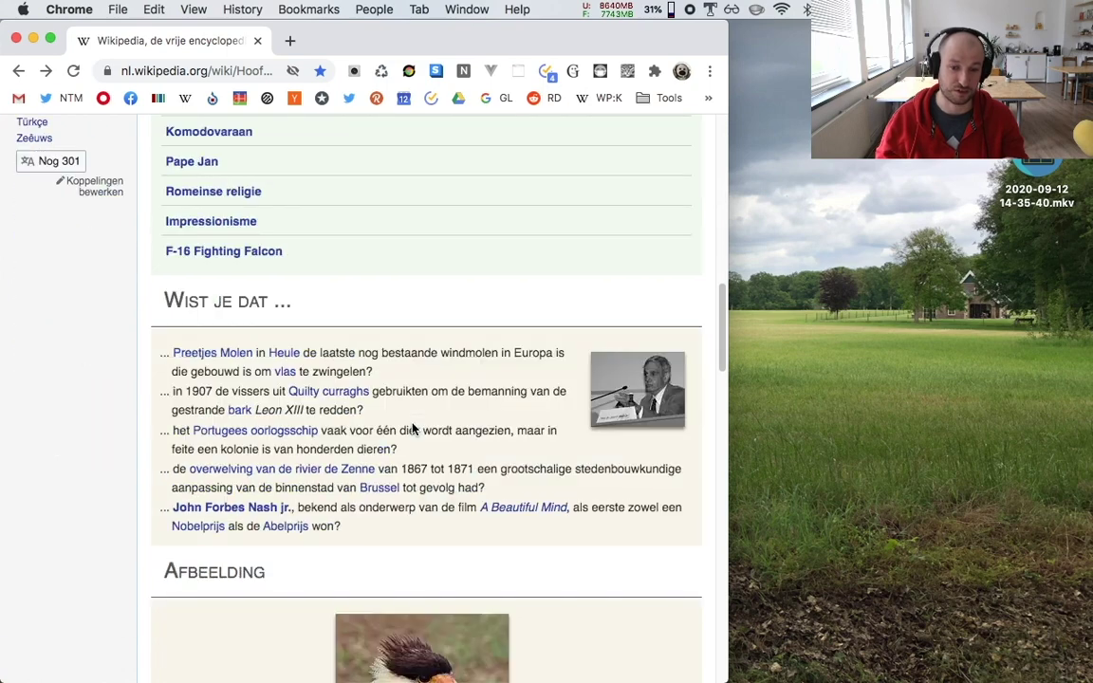
scroll(398, 365, down, 5)
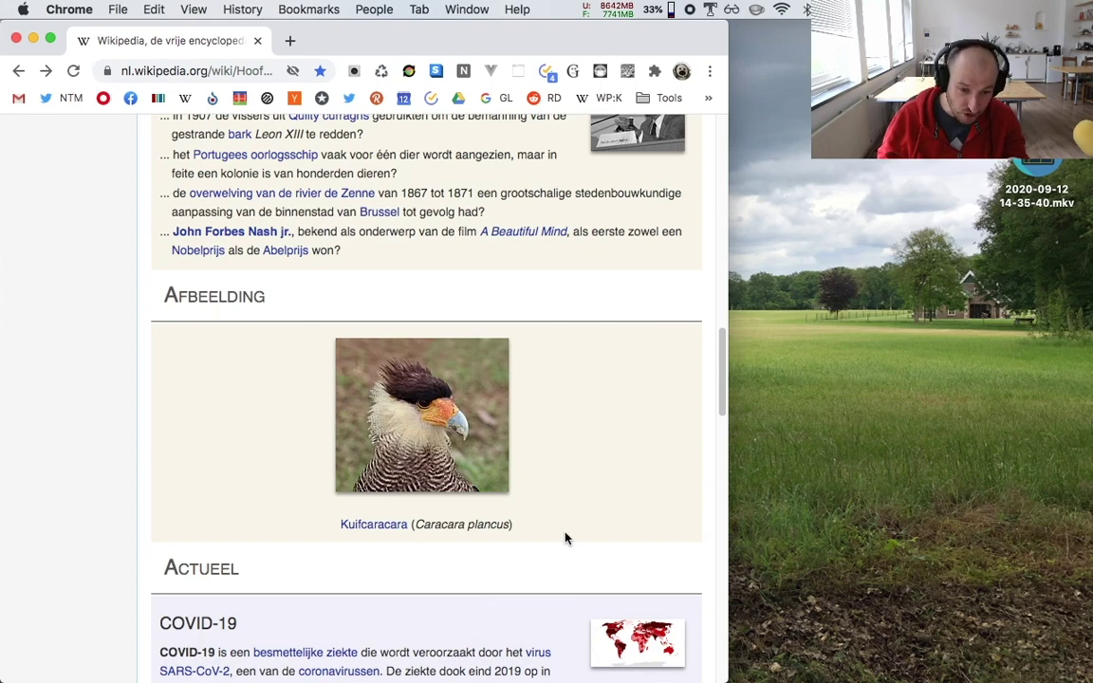
click(454, 457)
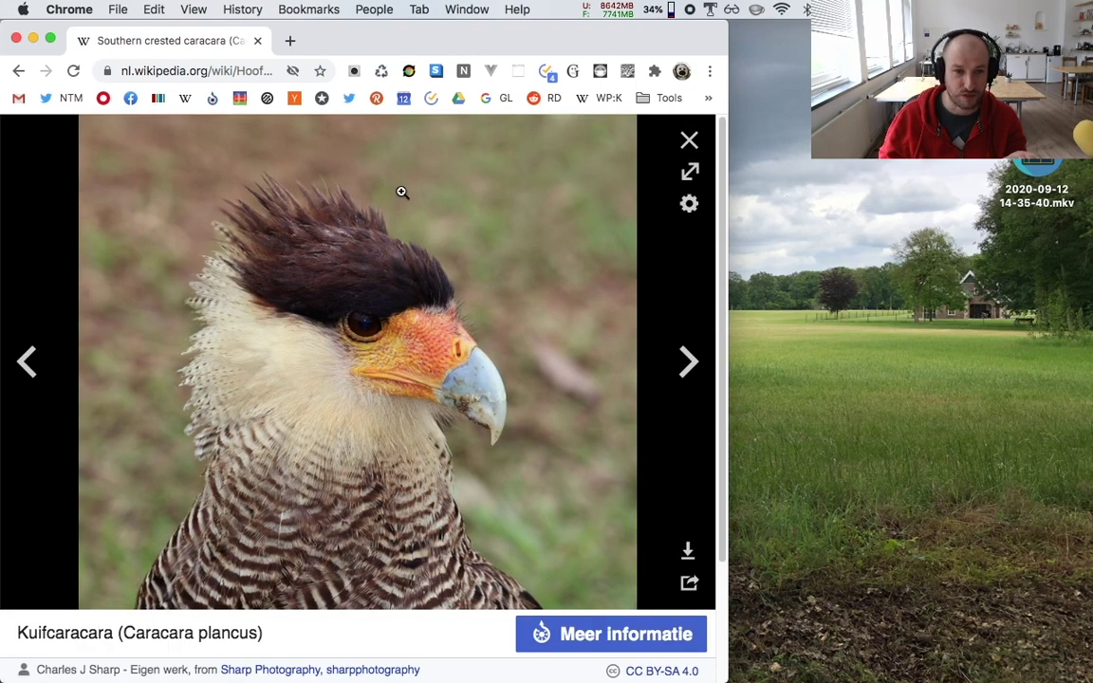
Step: Reveal the caracara picture's details and open the linked Kuifcaracara article
key(ctrl+Up)
key(ctrl+Up)
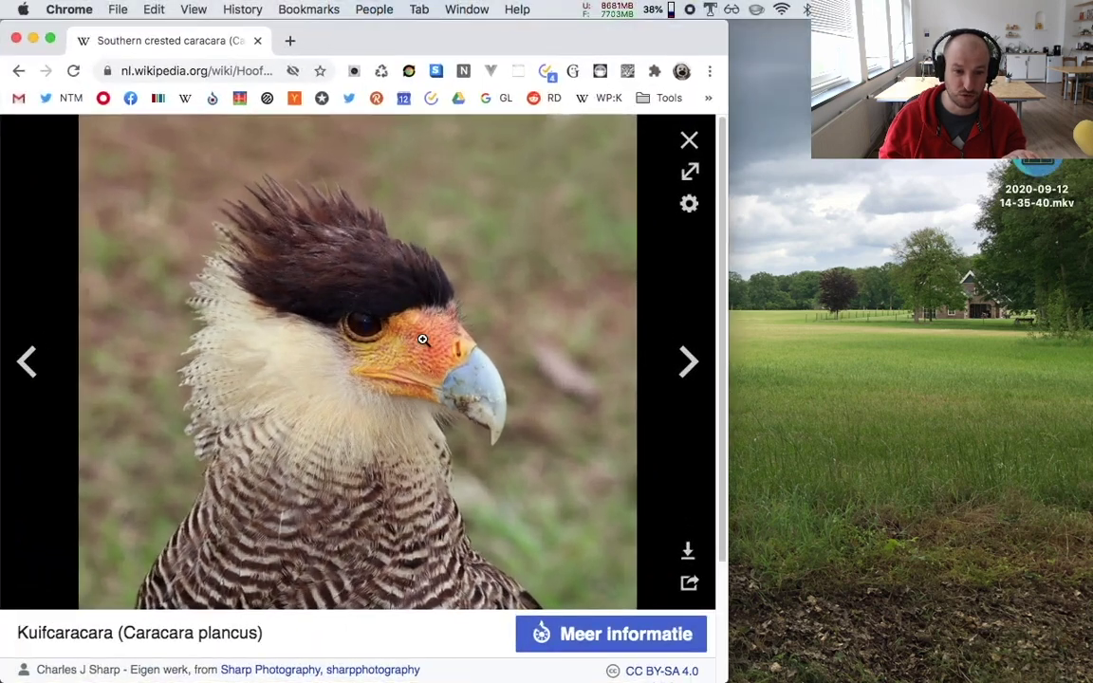
click(623, 634)
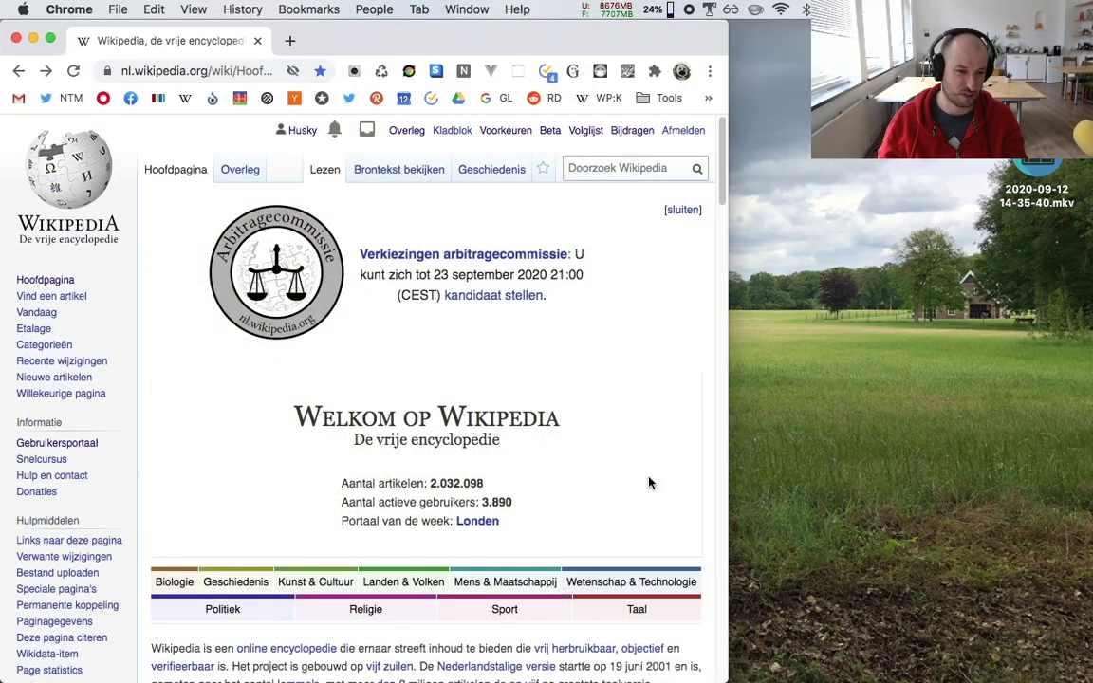
click(45, 70)
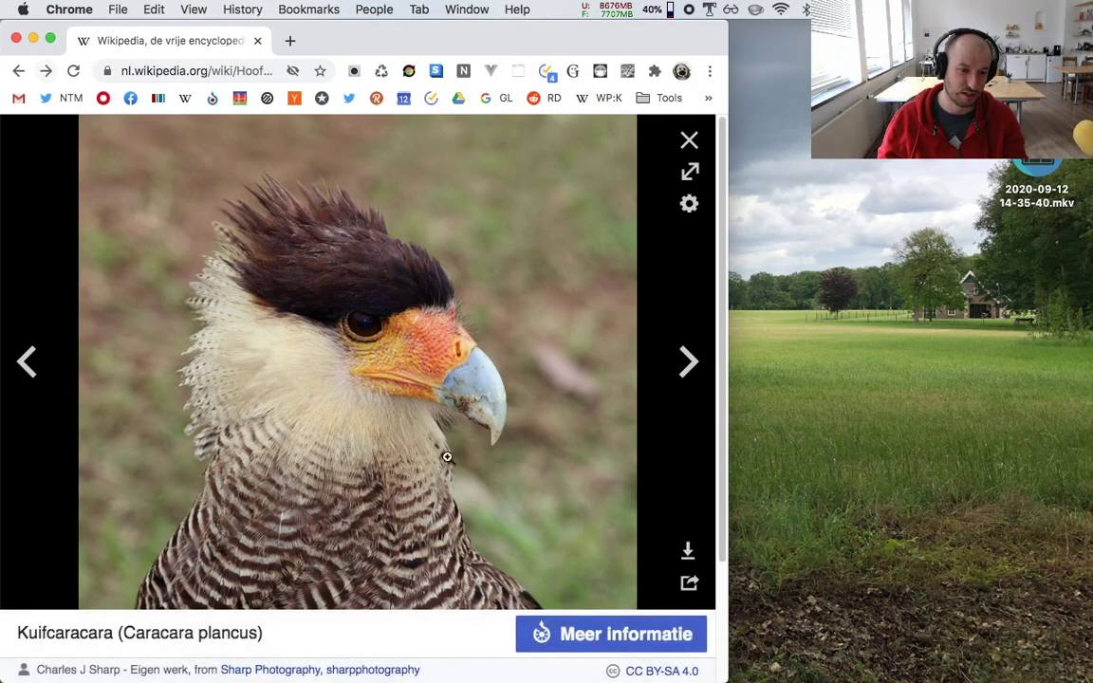
scroll(569, 304, down, 3)
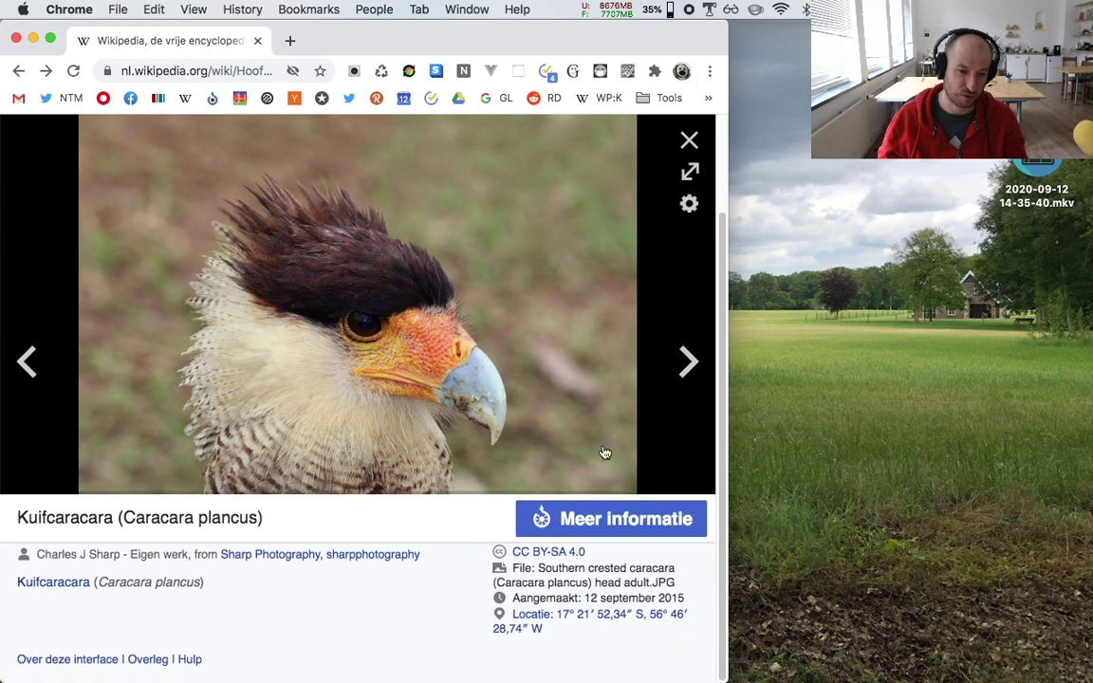
click(57, 583)
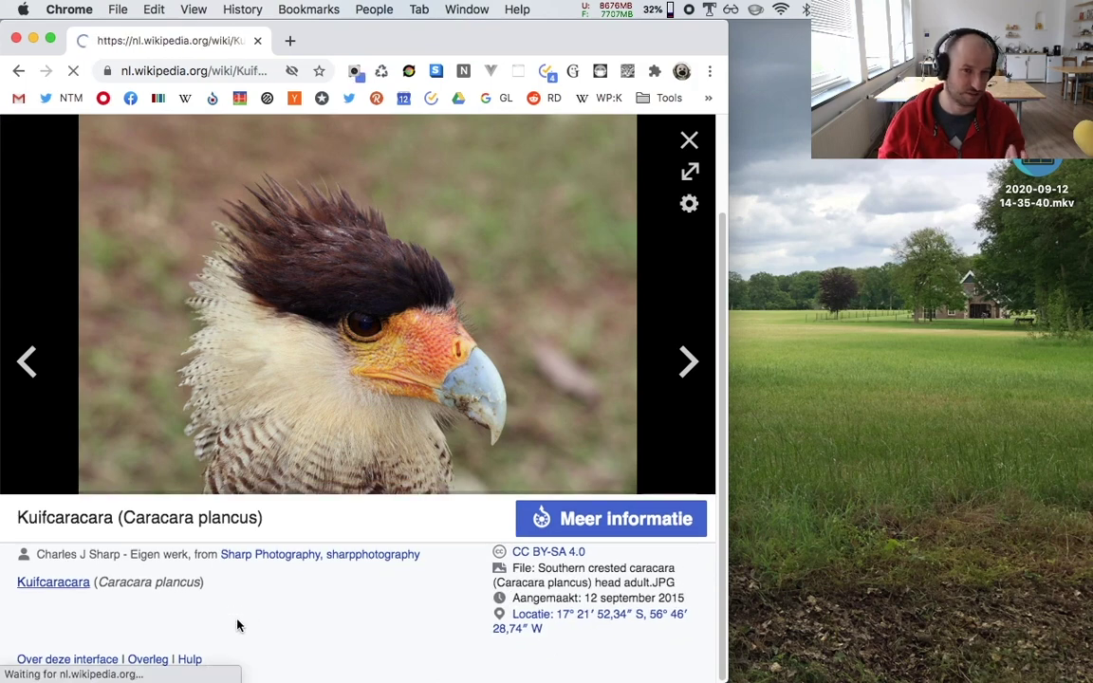
Step: Open the English-language version of the Kuifcaracara article
scroll(407, 577, down, 2)
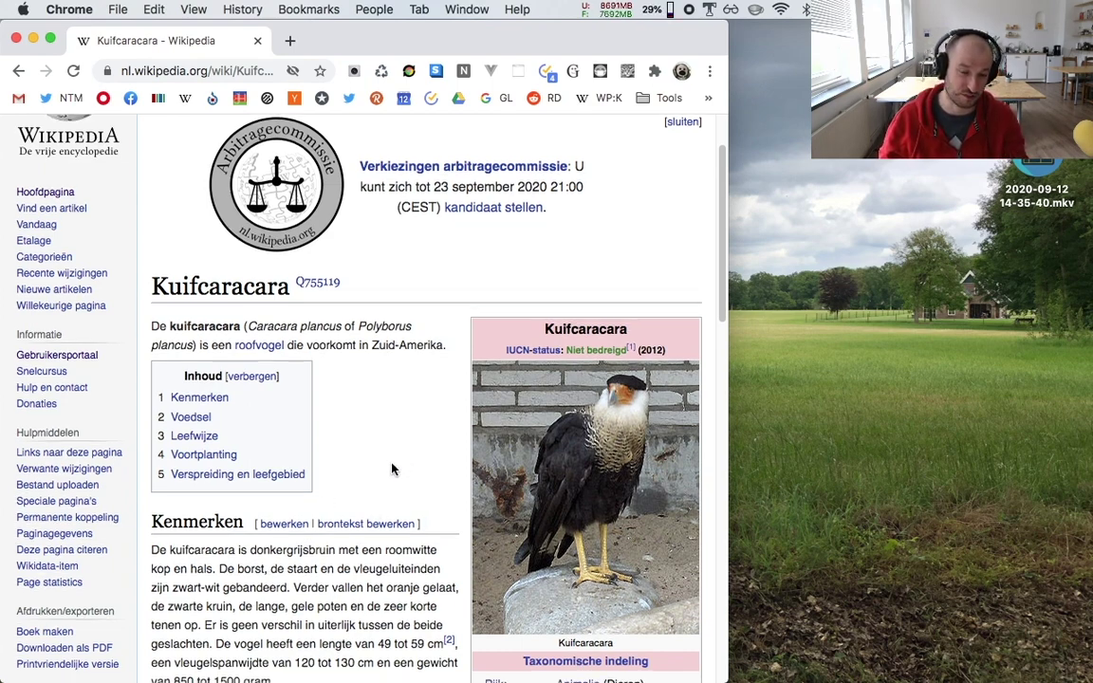
scroll(390, 469, down, 5)
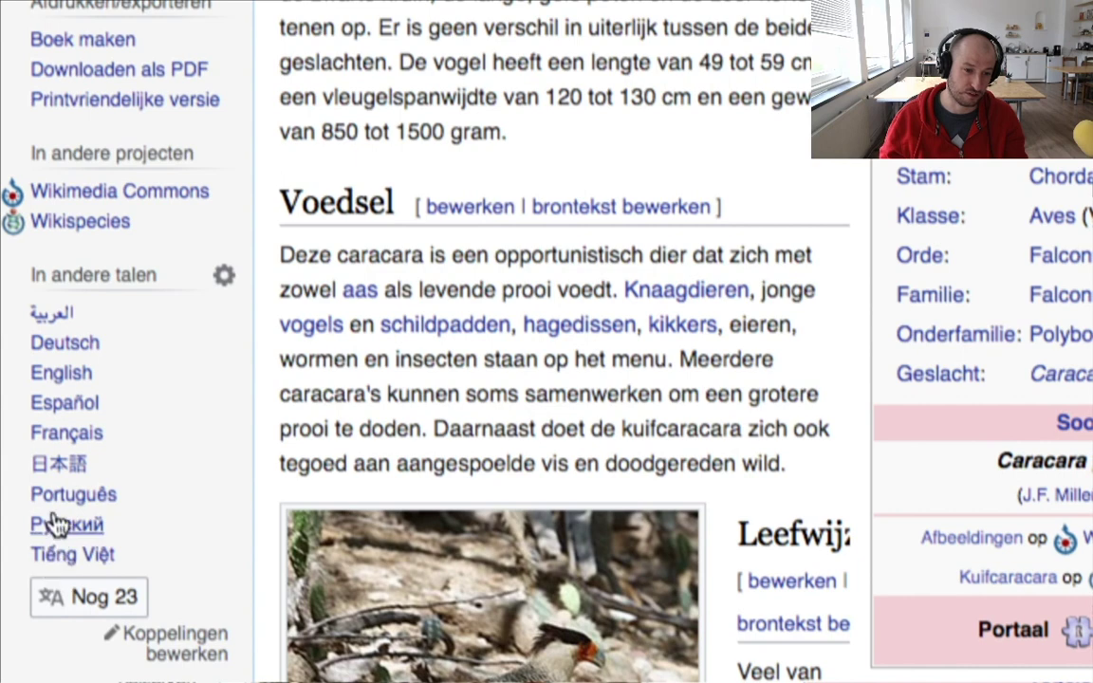
click(54, 373)
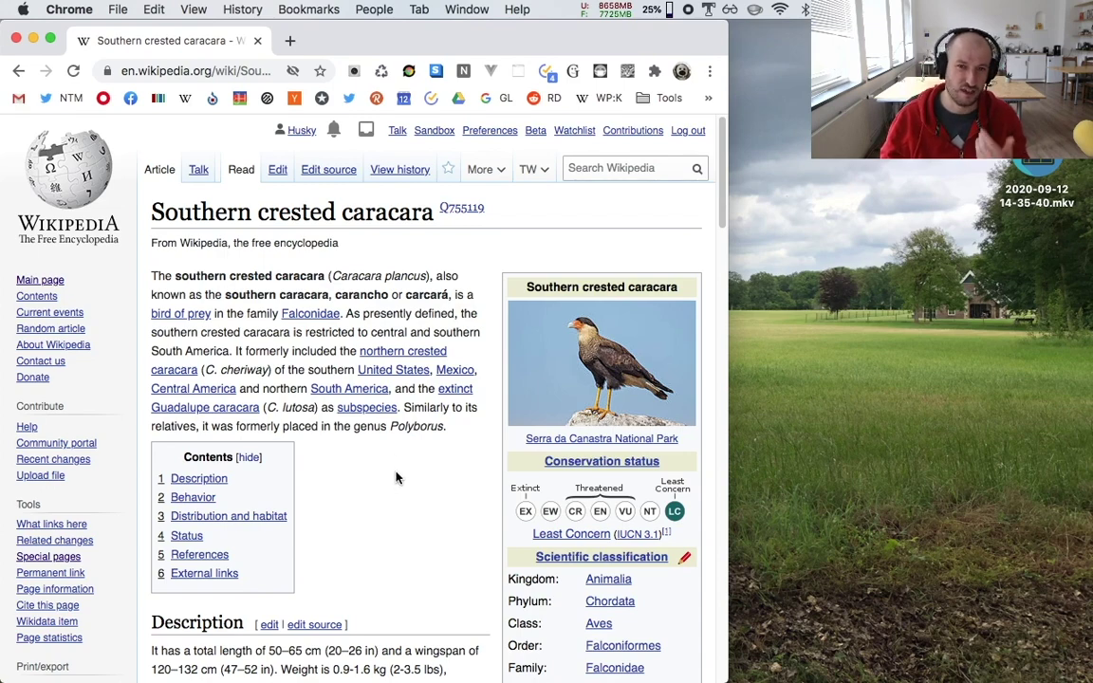
Step: Examine the Southern crested caracara article's introduction, description, conservation status, scientific classification and range map
scroll(391, 456, down, 3)
scroll(384, 427, down, 4)
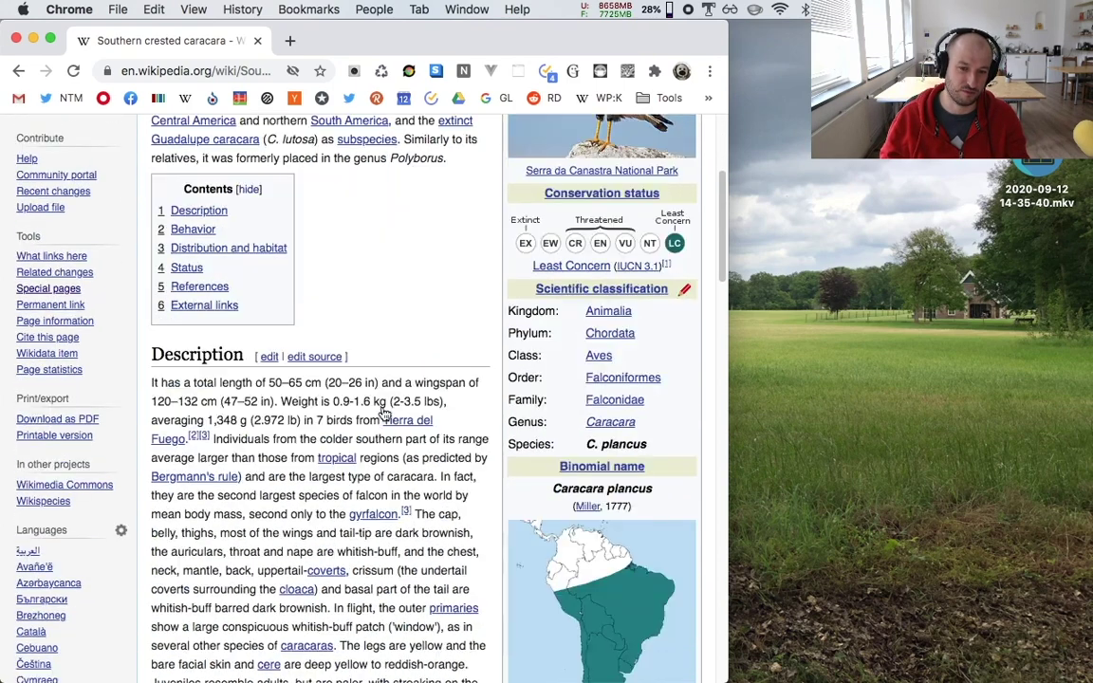
scroll(382, 341, down, 3)
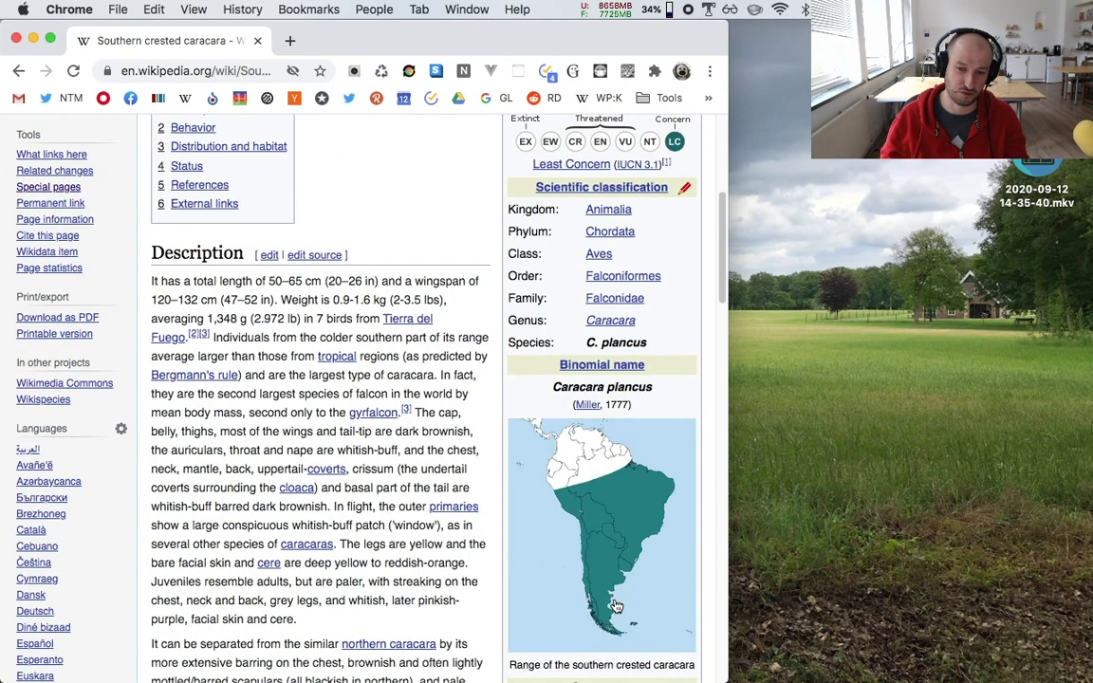
scroll(619, 365, down, 3)
scroll(621, 372, up, 7)
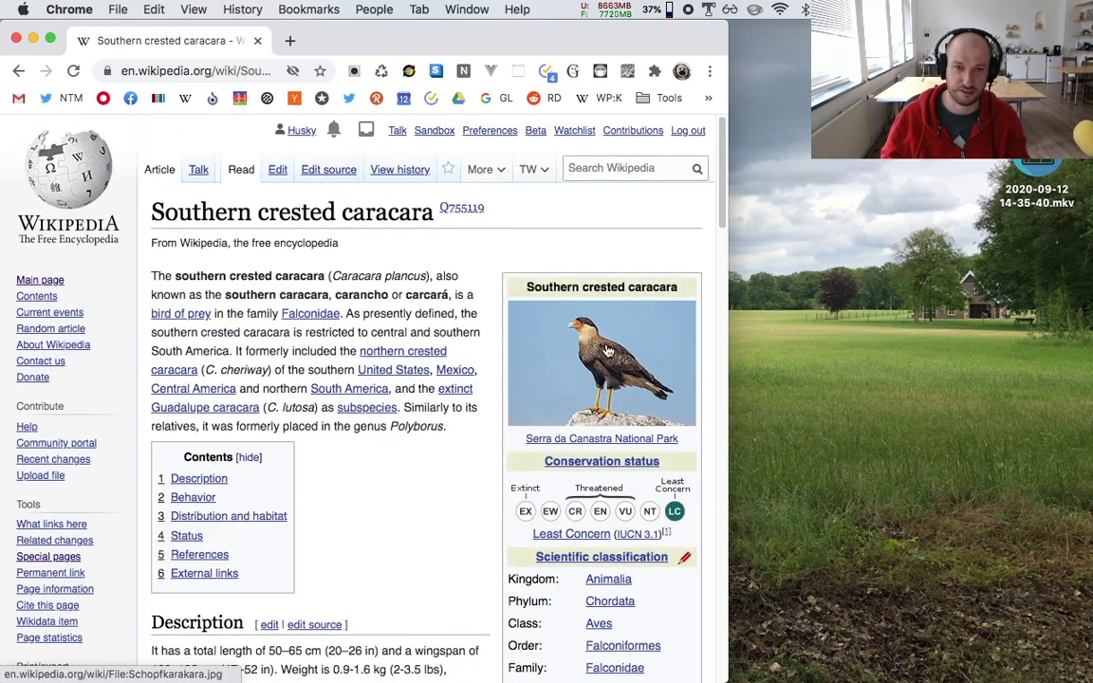
scroll(557, 221, down, 1)
scroll(558, 221, down, 5)
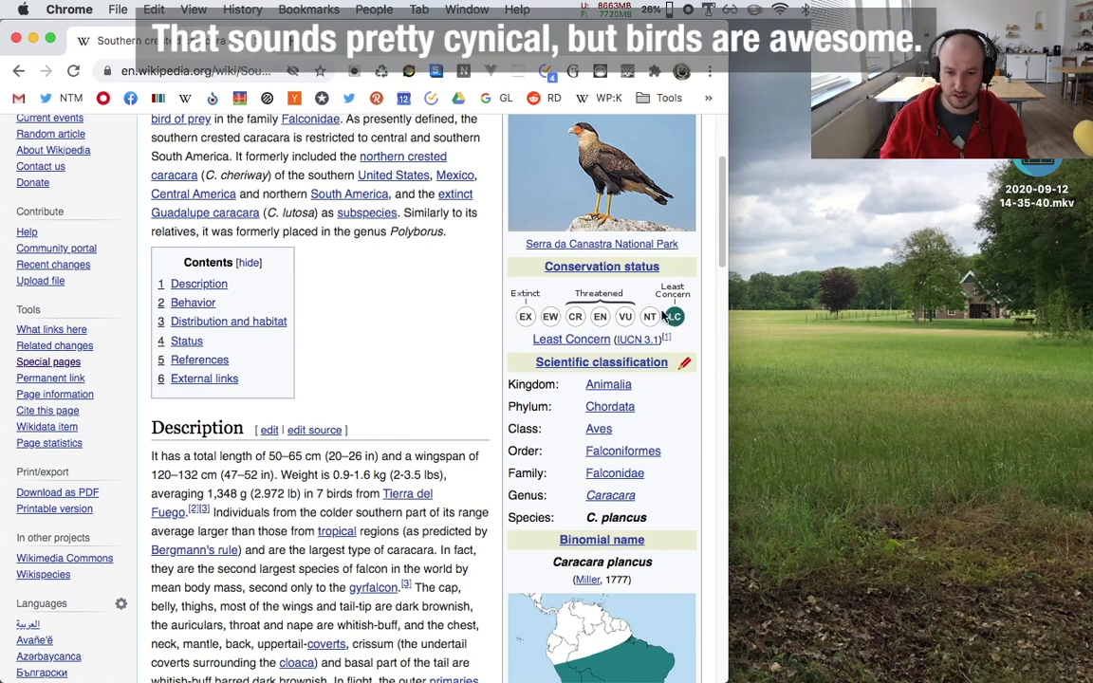
scroll(675, 322, down, 5)
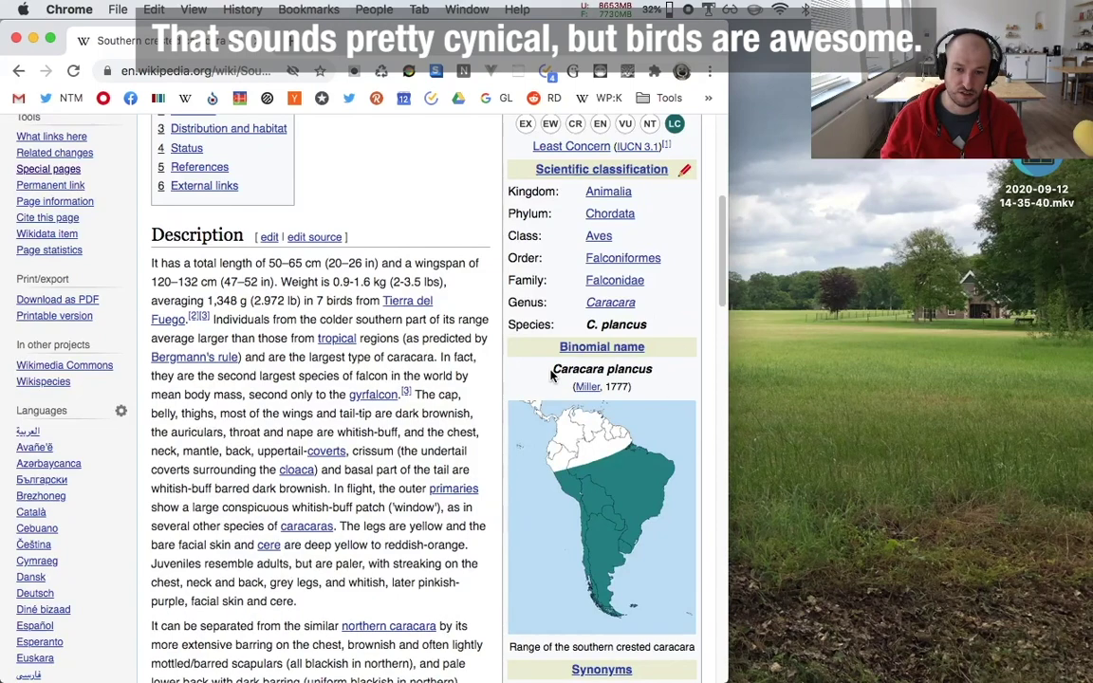
Step: Highlight the binomial name Caracara plancus and the synonym Polyborus plancus in the article's infobox, and return to the article's start
drag(553, 376, 664, 377)
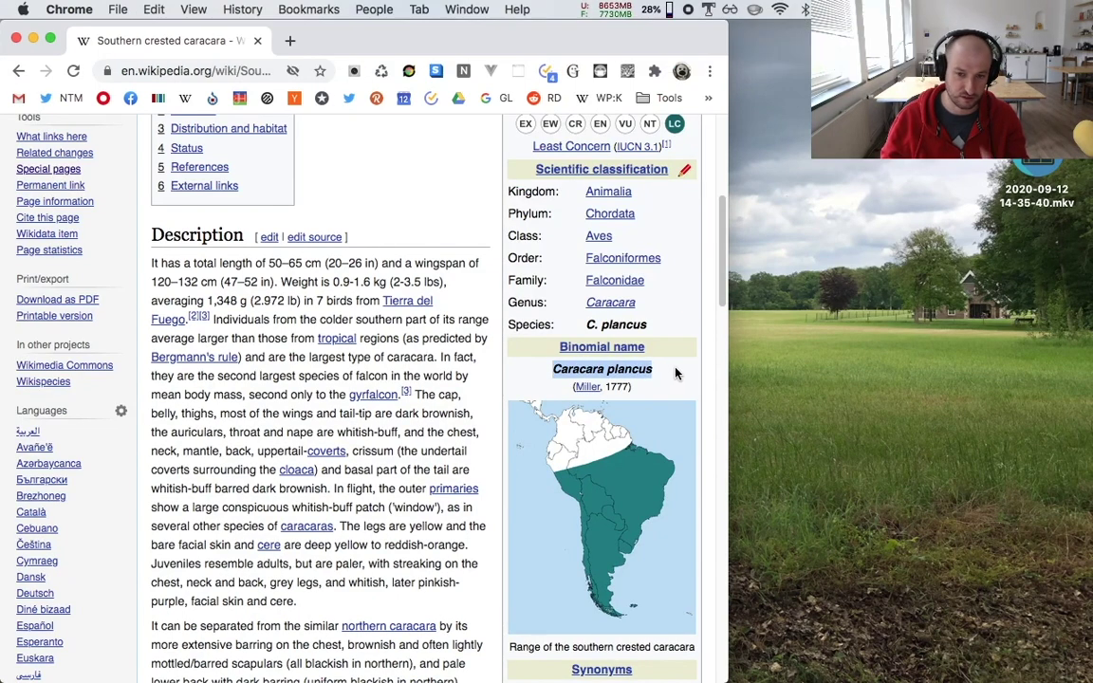
scroll(612, 332, down, 5)
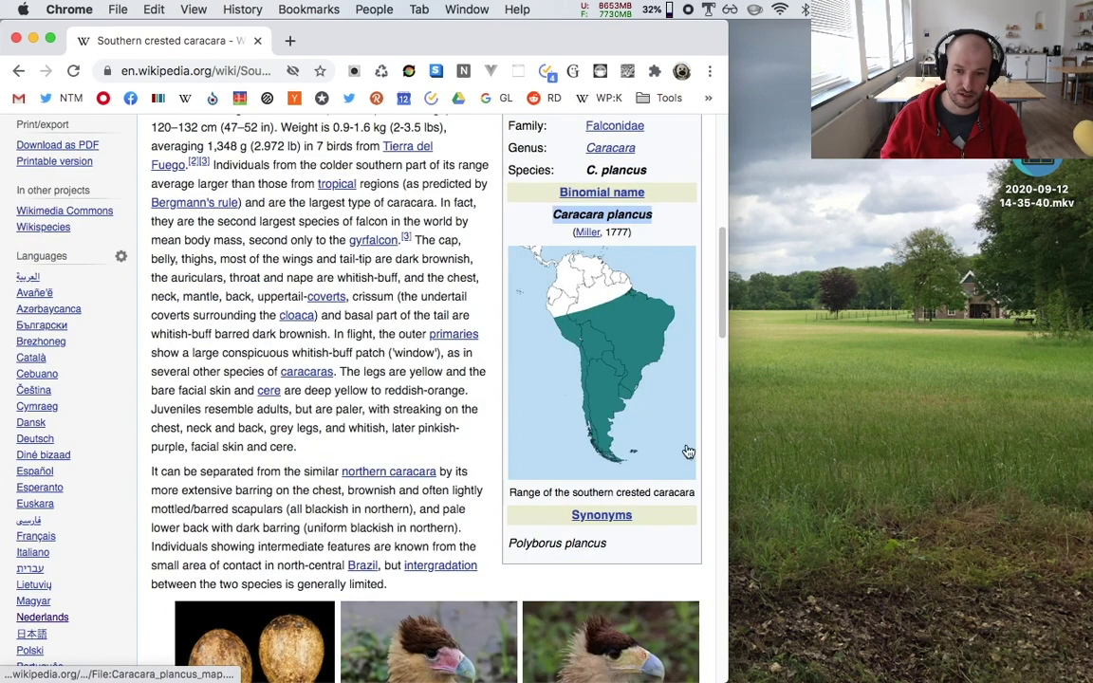
drag(608, 543, 508, 544)
scroll(552, 497, up, 1)
scroll(552, 497, up, 10)
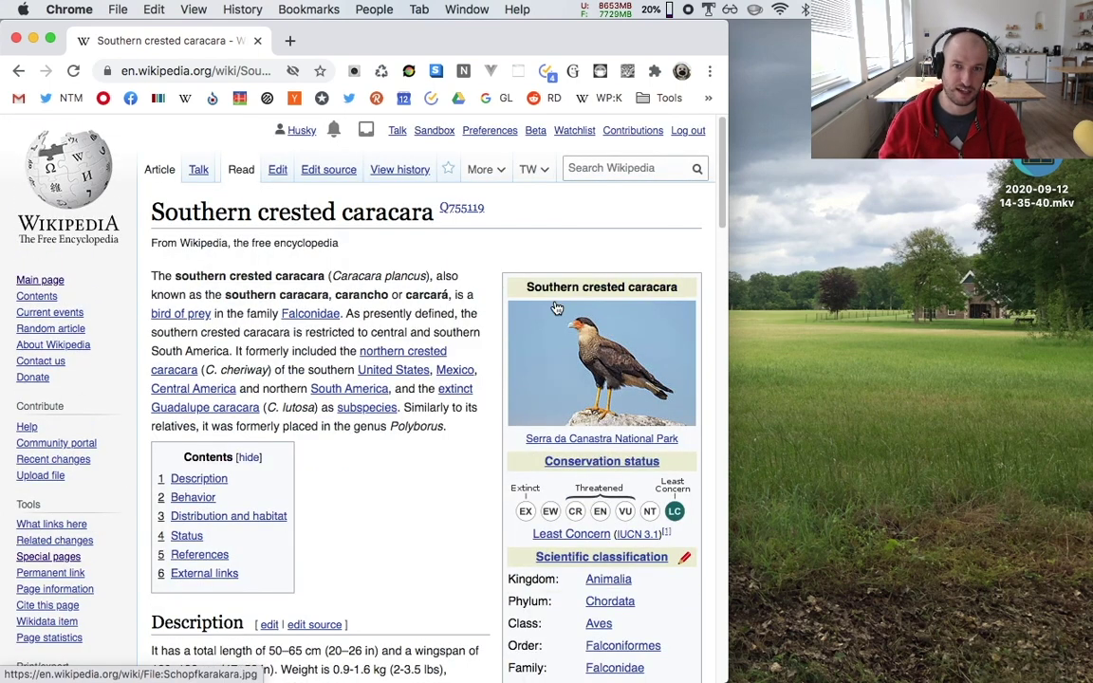
Step: Open the article's linked Wikidata item and widen the browser window to fit the page
scroll(556, 294, down, 1)
scroll(556, 292, down, 3)
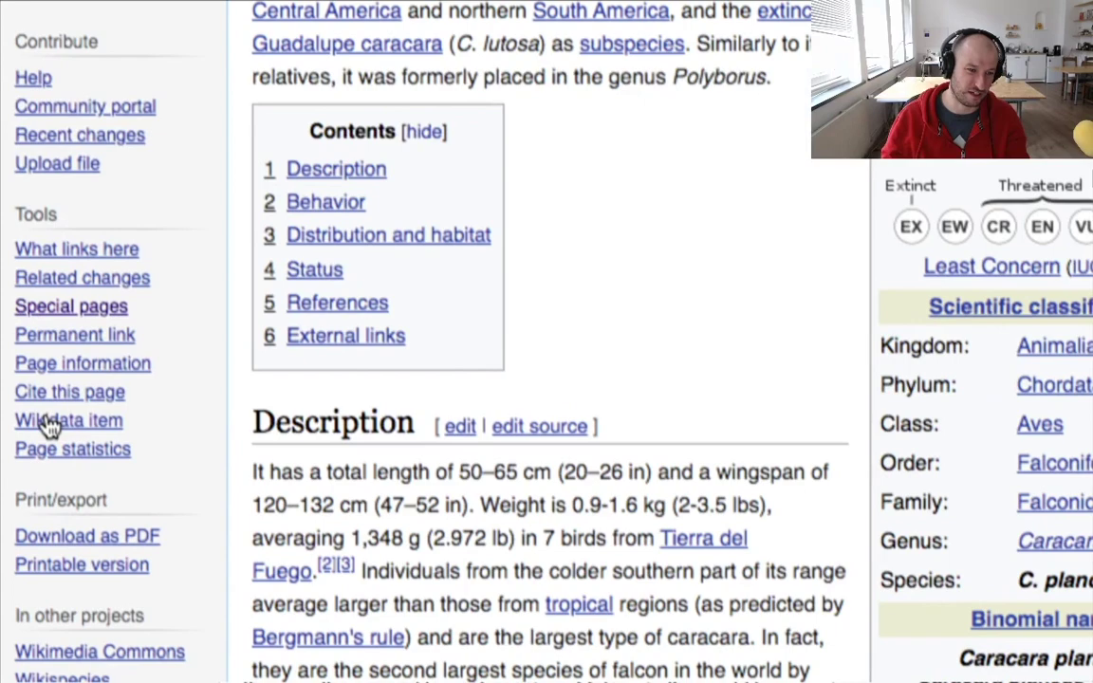
click(51, 423)
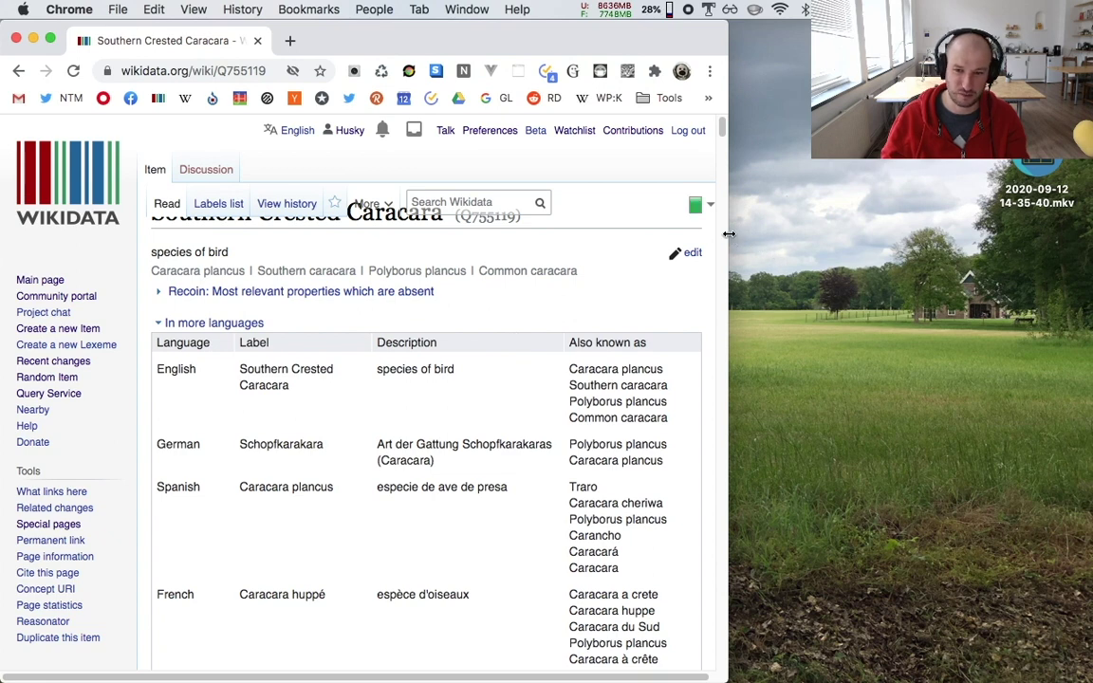
drag(744, 235, 806, 234)
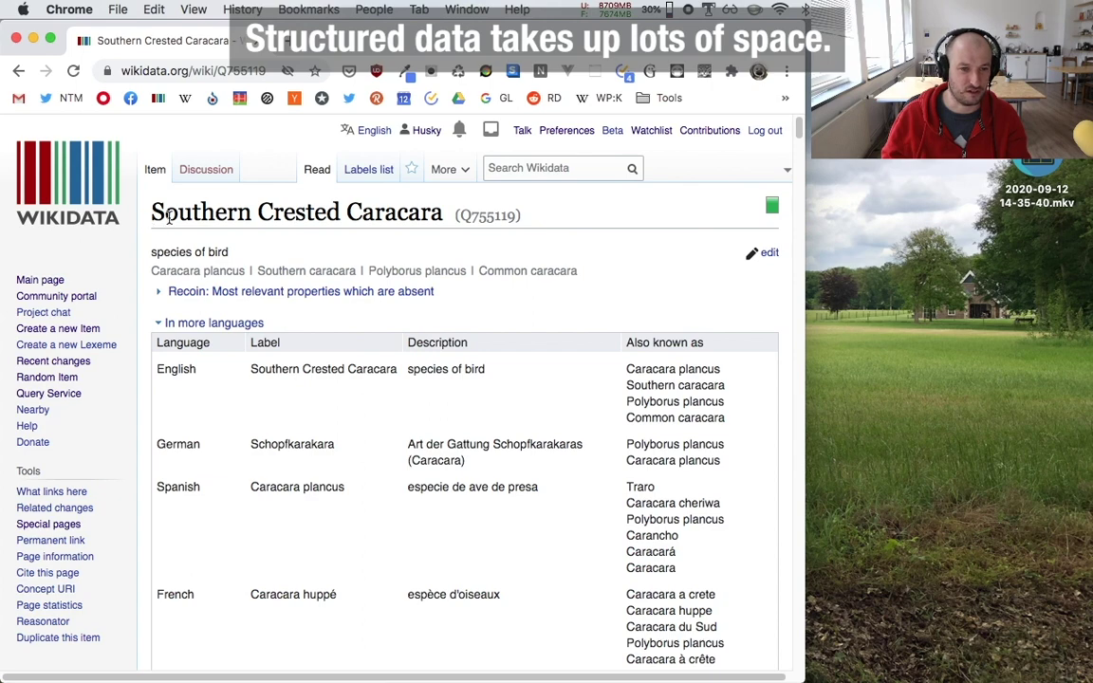
Step: Review the item's labels per language and highlight the Dutch label kuifcaracara
scroll(169, 217, down, 5)
scroll(251, 205, up, 1)
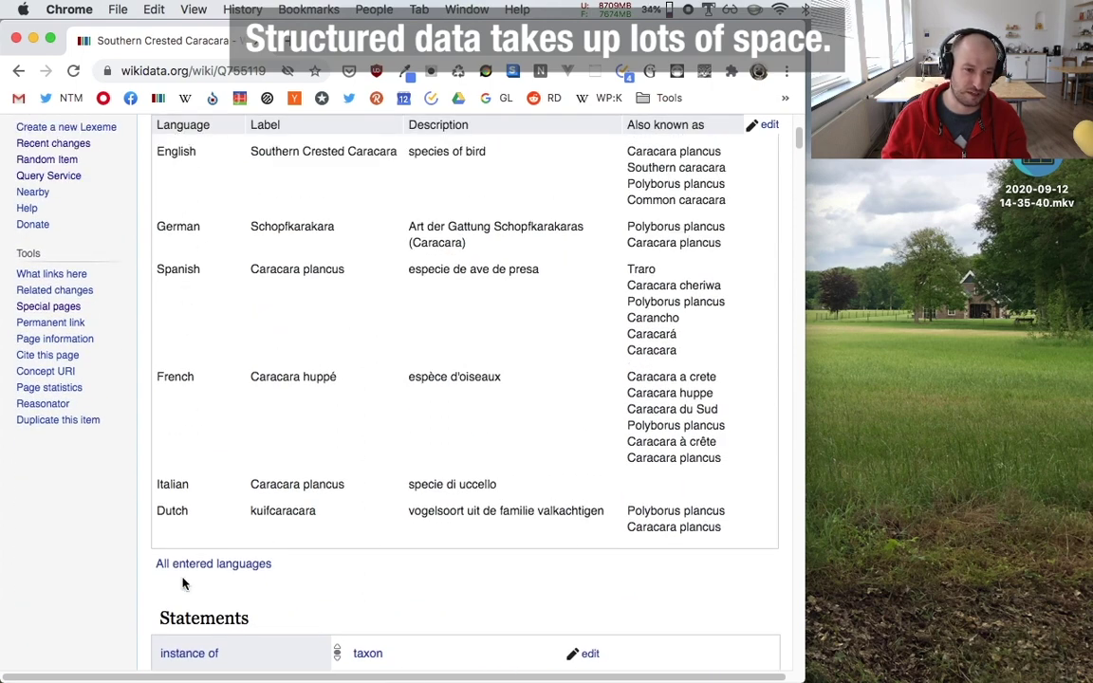
double_click(278, 512)
scroll(304, 489, up, 3)
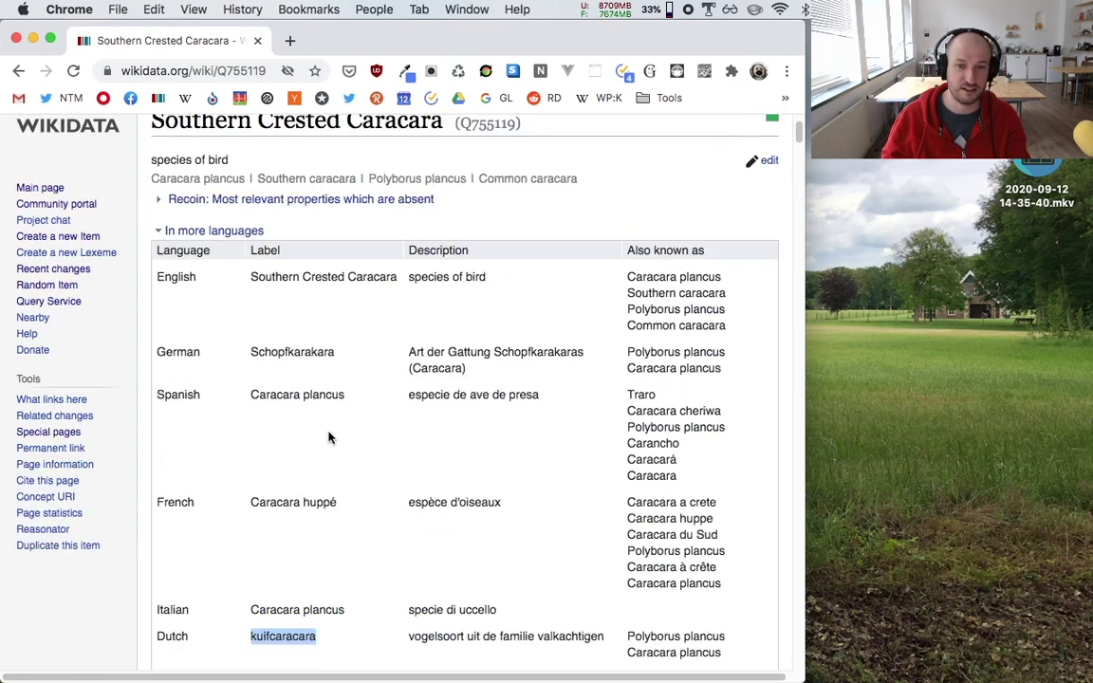
Step: Highlight the English description "species of bird" and the aliases in the Also known as column
drag(409, 276, 465, 277)
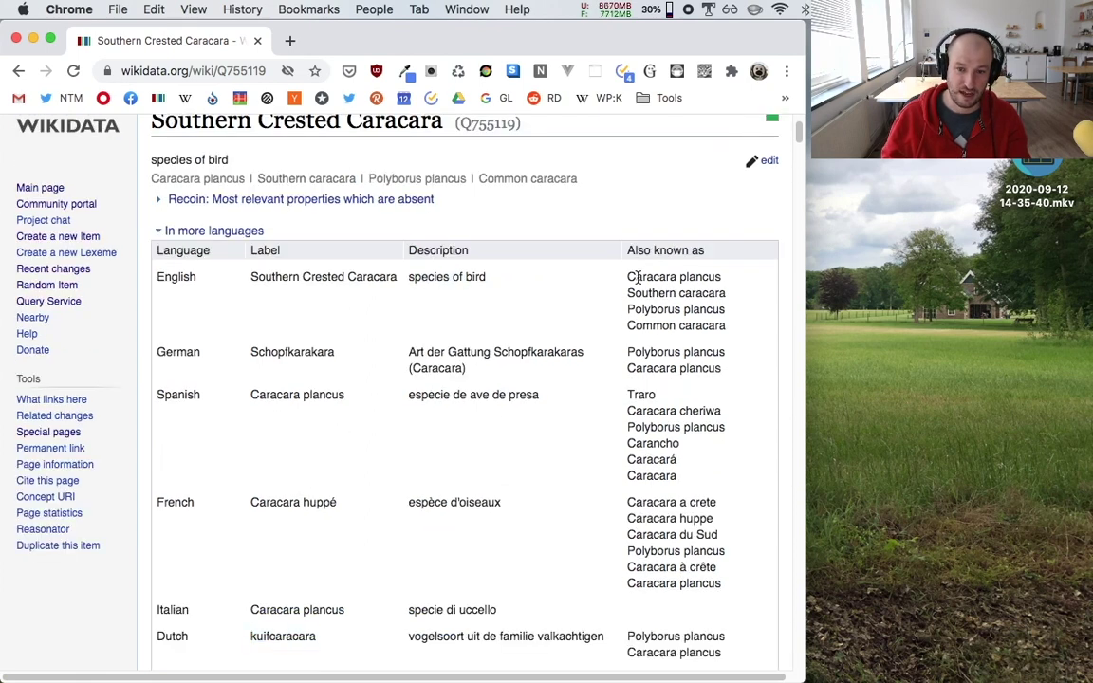
drag(629, 275, 702, 612)
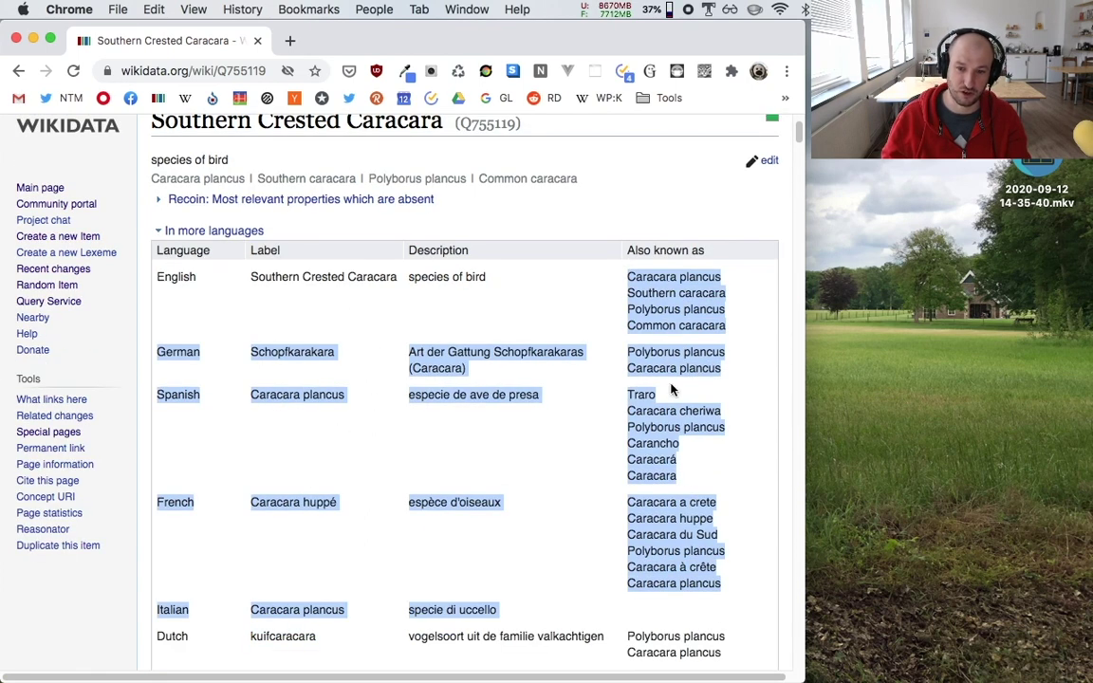
scroll(434, 273, up, 1)
click(581, 354)
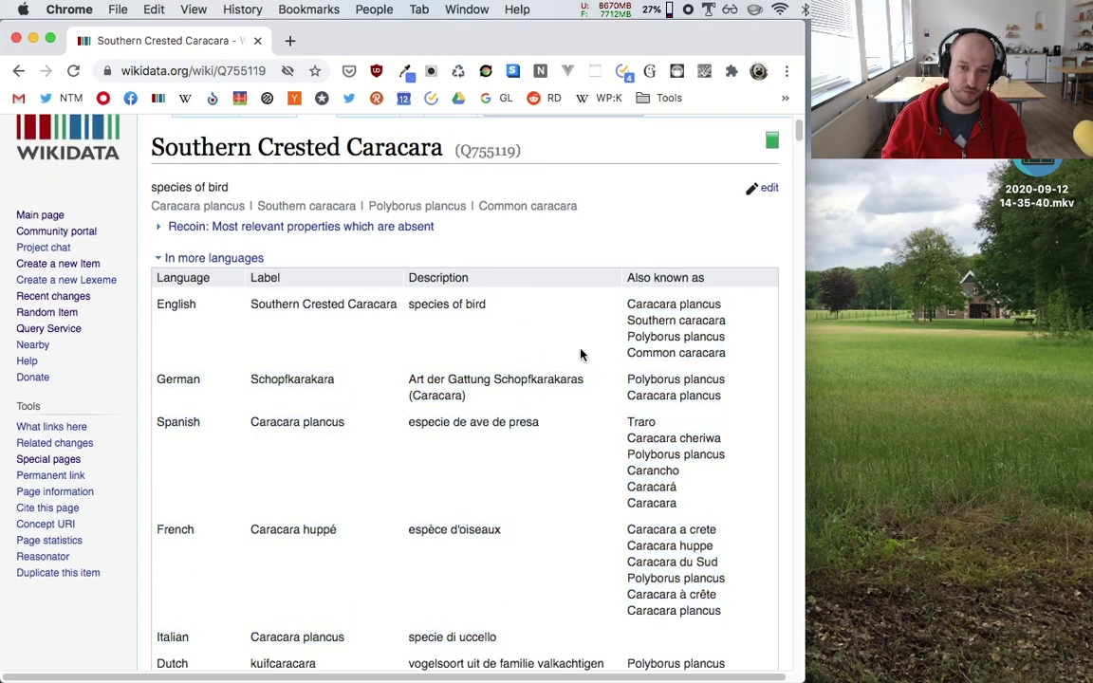
scroll(615, 360, down, 3)
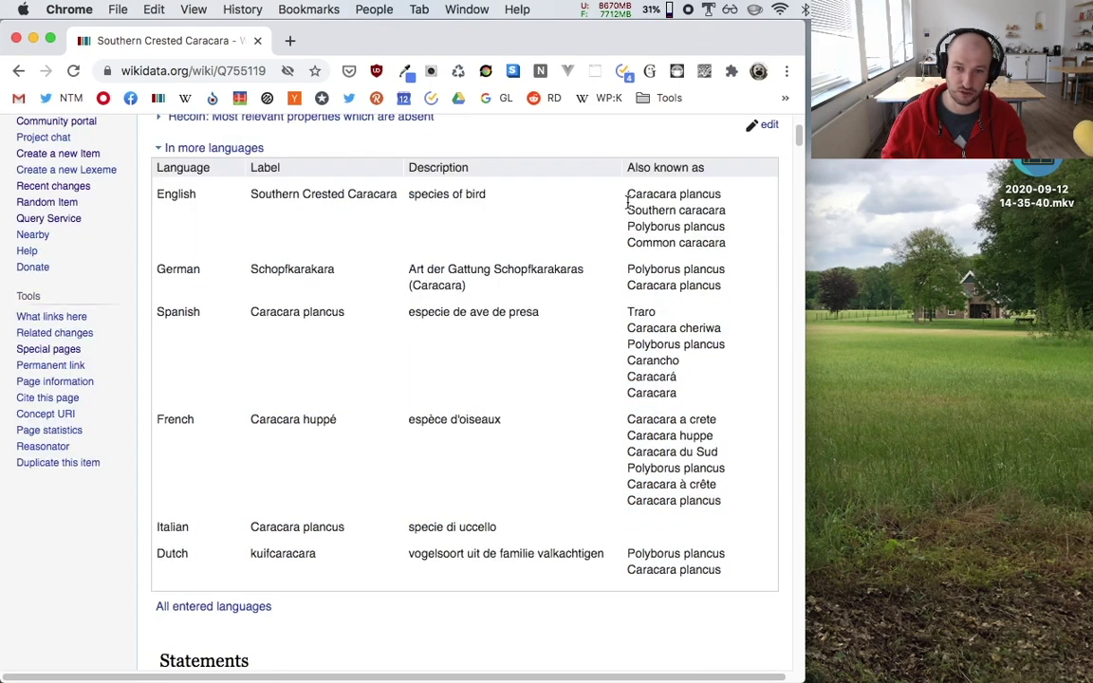
drag(627, 193, 721, 195)
click(716, 204)
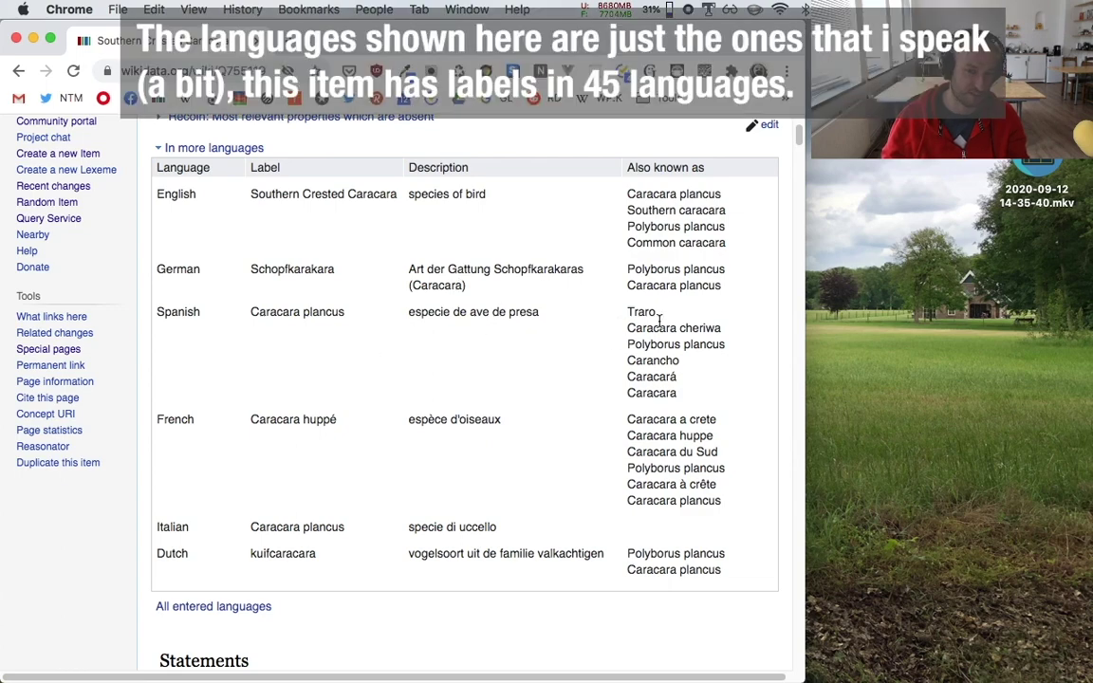
Step: Examine the Statements section of the item, looking at the instance of and image statements
scroll(659, 319, down, 5)
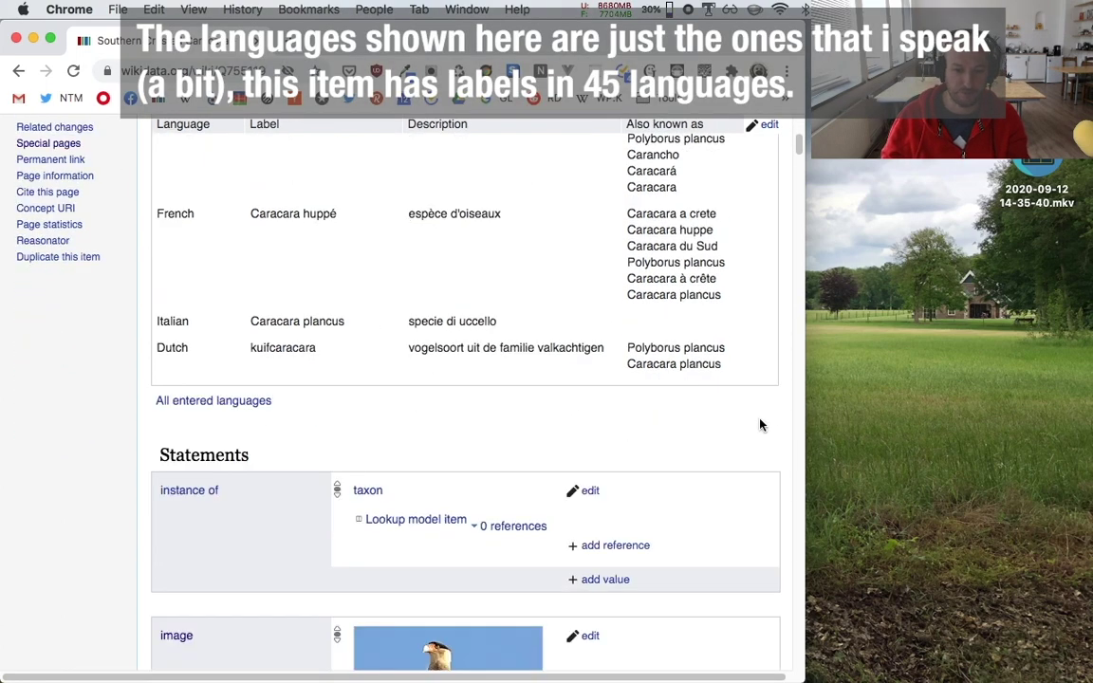
scroll(760, 425, down, 1)
scroll(373, 454, down, 5)
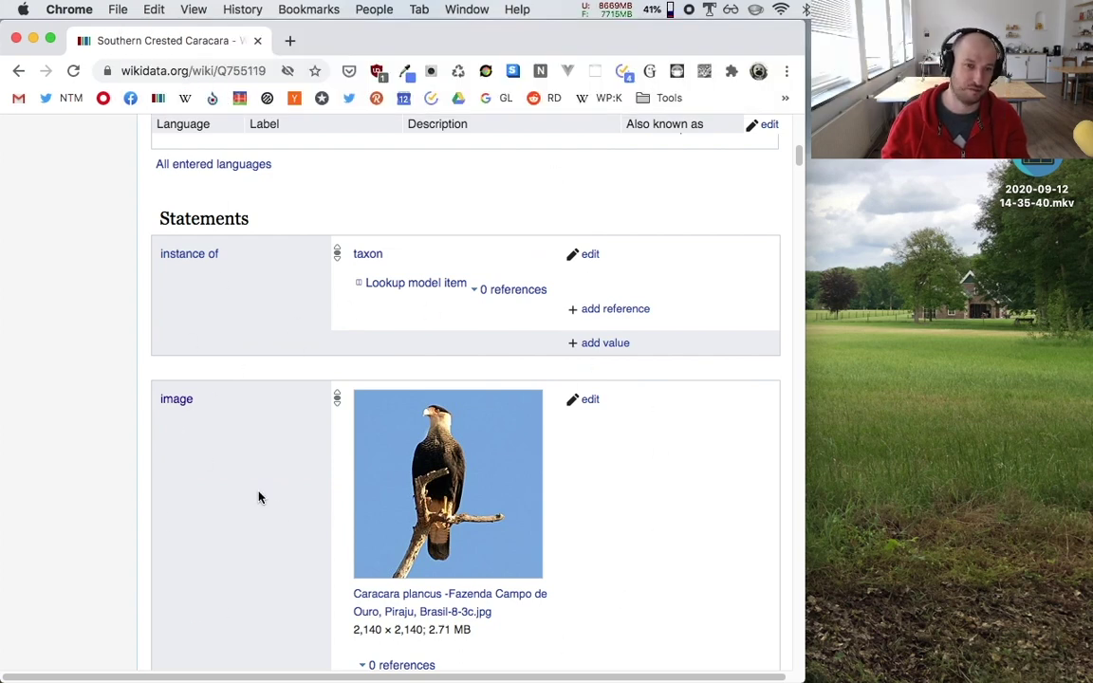
scroll(323, 341, up, 1)
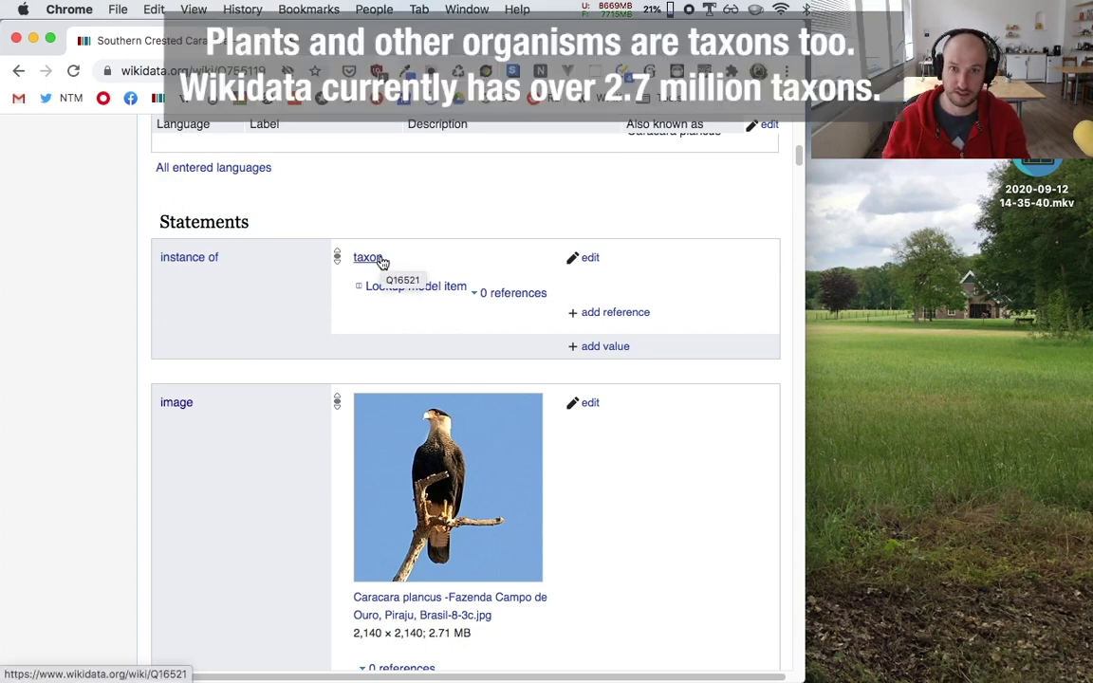
Step: Go past the image statements and highlight the taxon name value Caracara plancus
scroll(264, 275, down, 4)
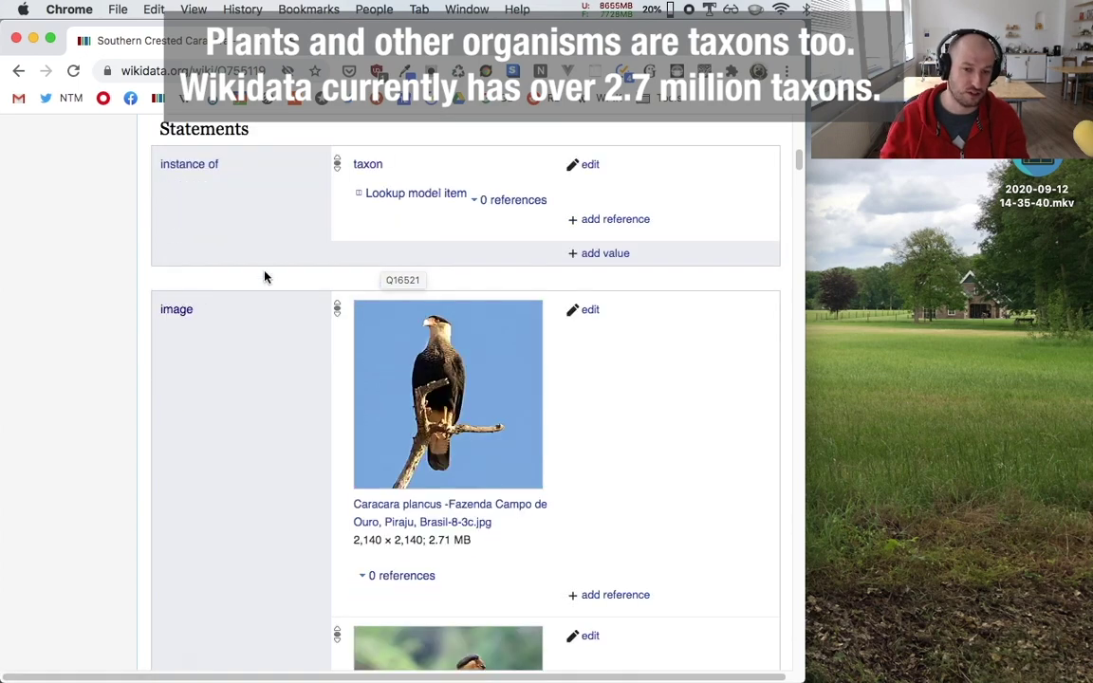
scroll(275, 399, down, 3)
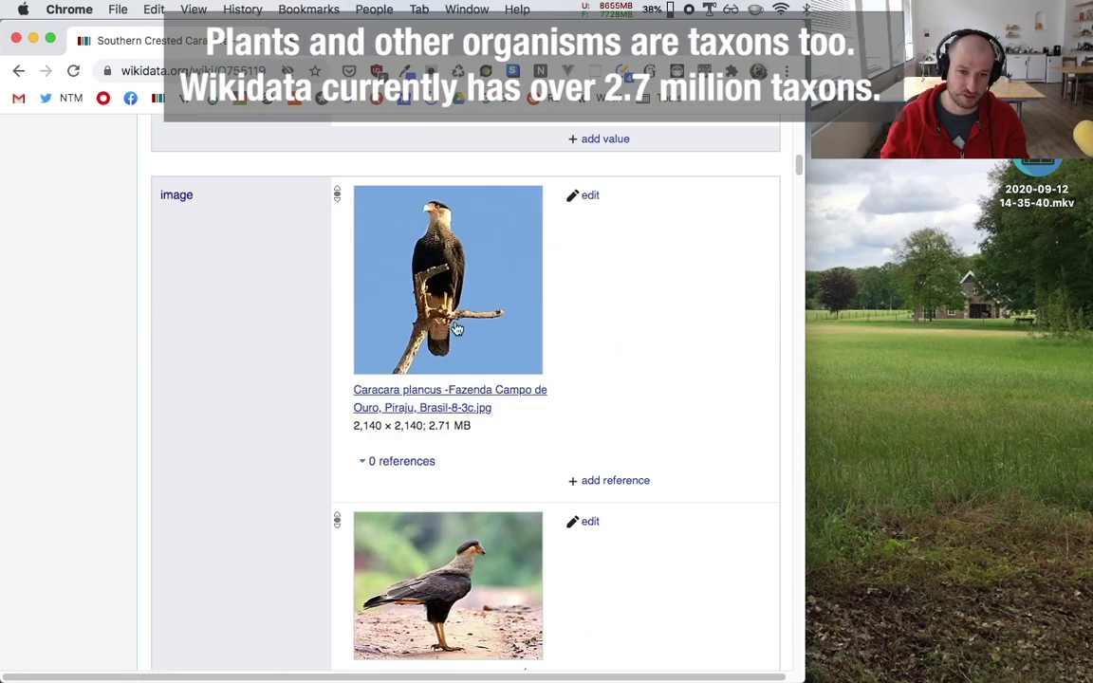
scroll(297, 340, down, 5)
scroll(275, 327, down, 1)
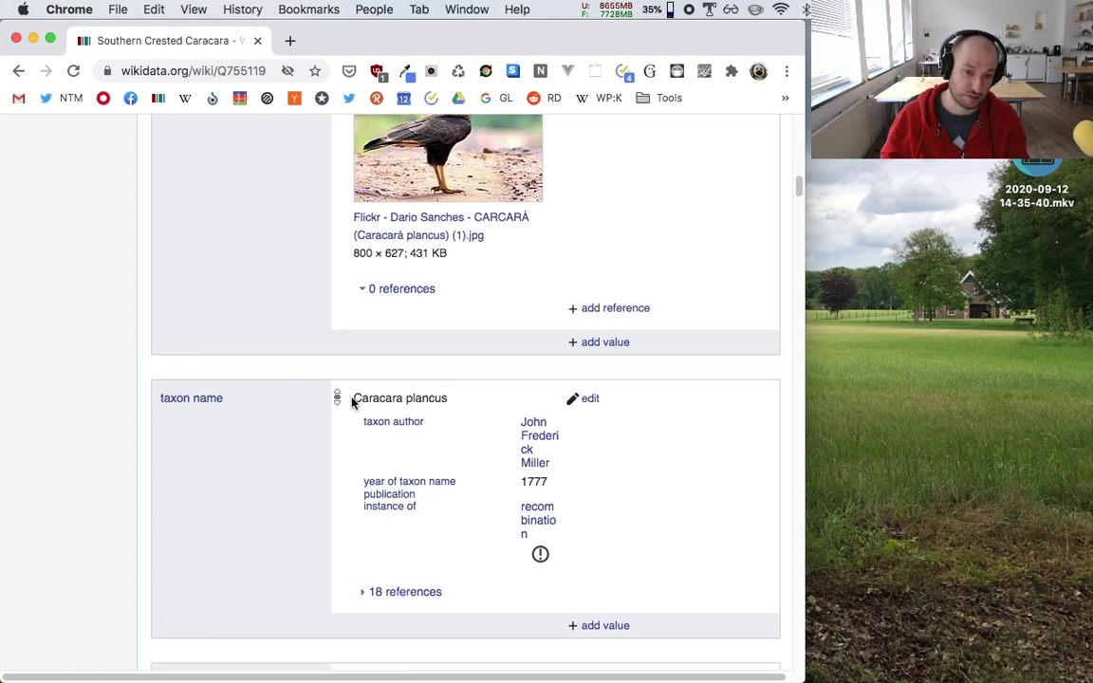
drag(353, 398, 450, 402)
Step: Go past the taxon common names and open the least concern item linked from the IUCN conservation status statement
scroll(247, 383, down, 8)
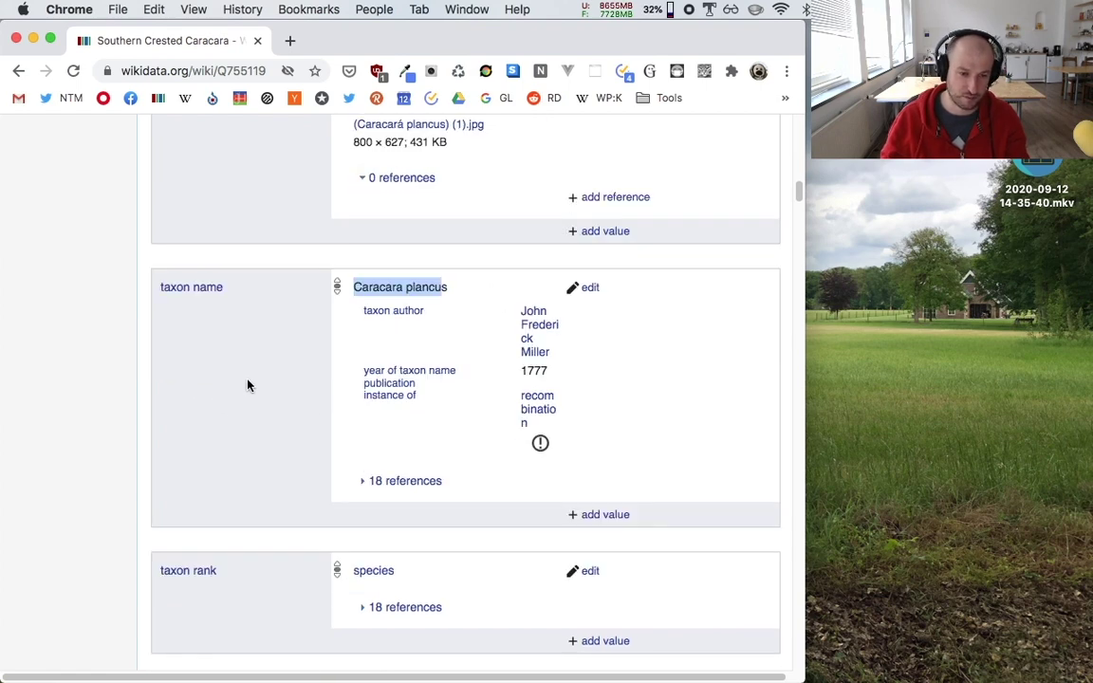
scroll(360, 413, down, 10)
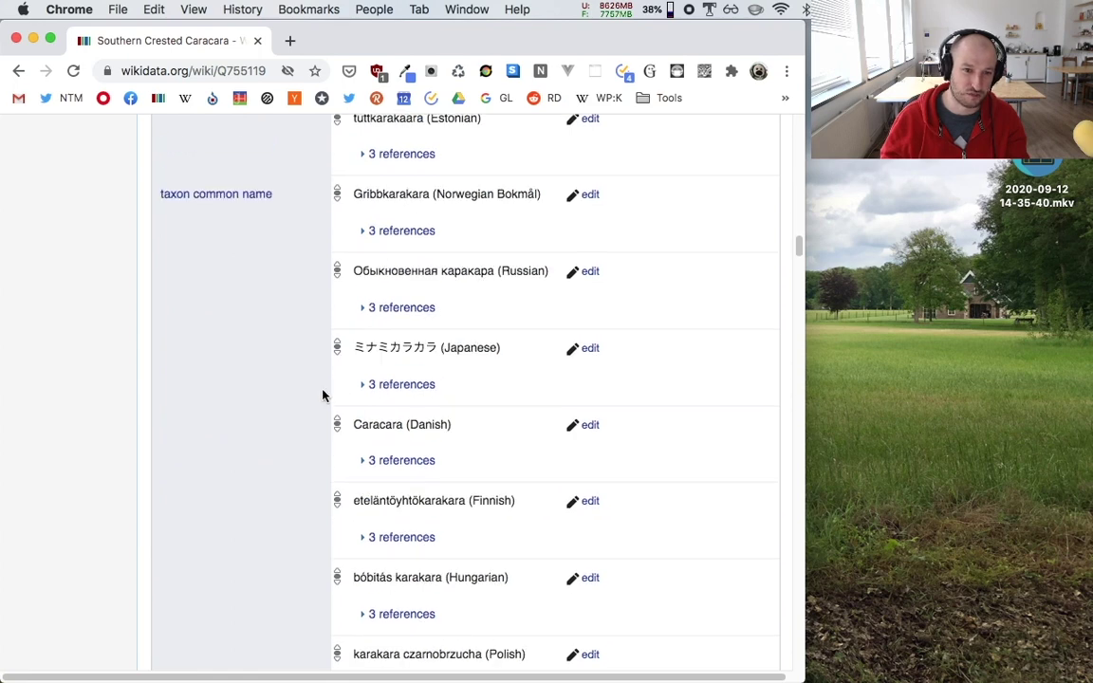
scroll(190, 394, down, 15)
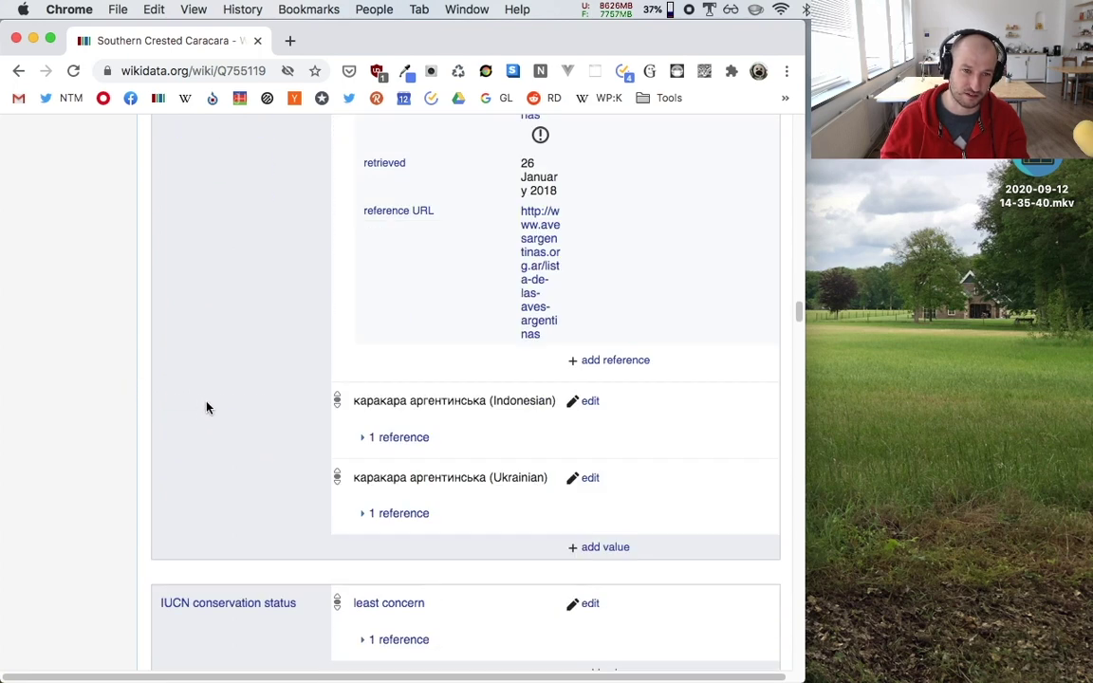
scroll(234, 400, down, 1)
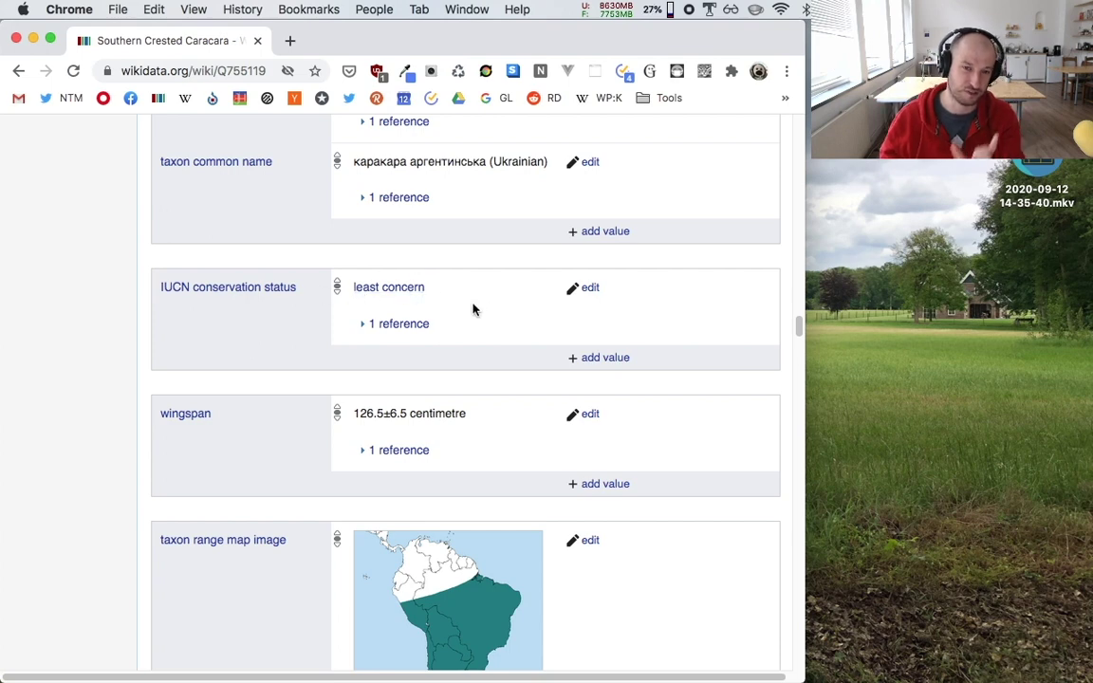
click(408, 289)
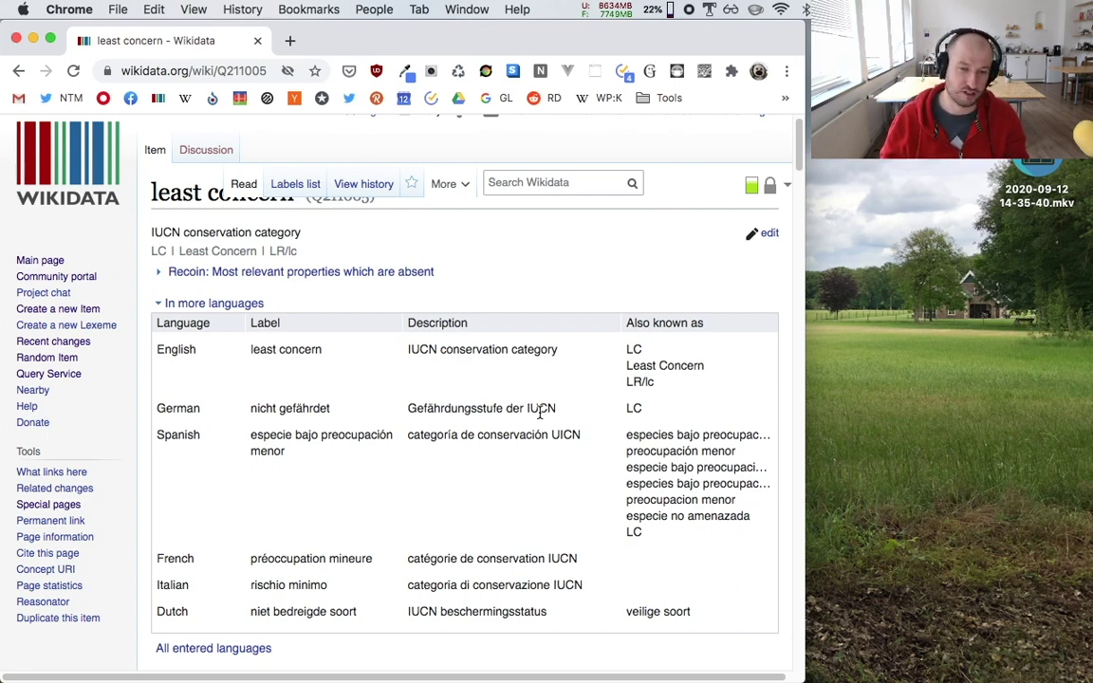
Step: Review the least concern item's labels, descriptions and aliases across the listed languages
scroll(488, 402, down, 1)
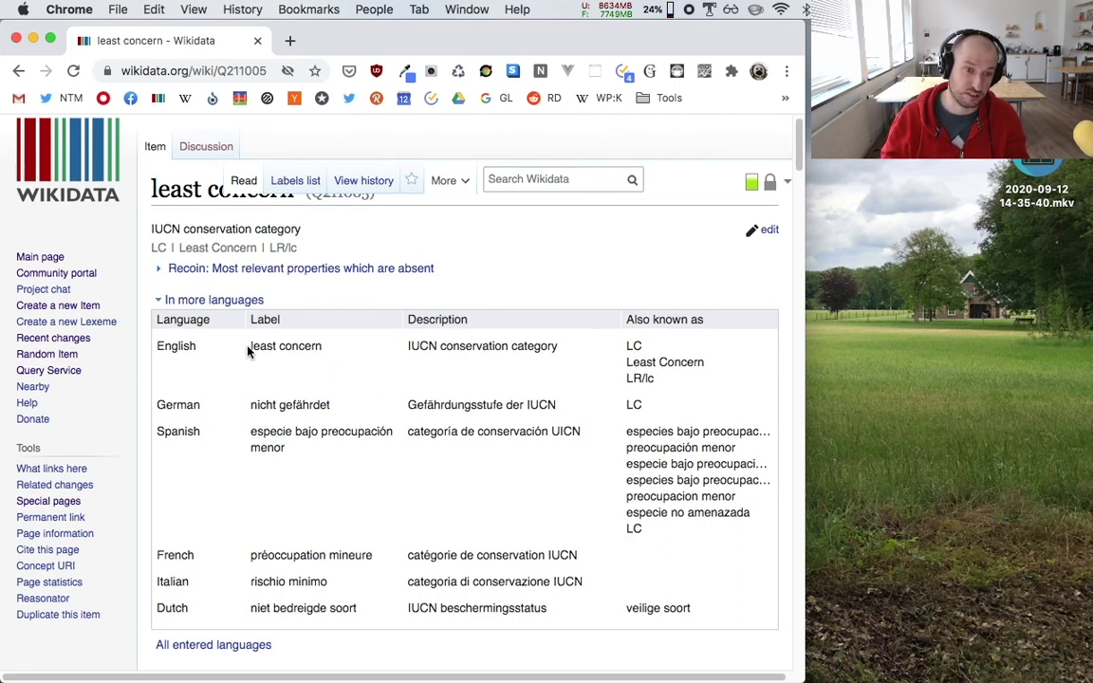
scroll(209, 578, down, 1)
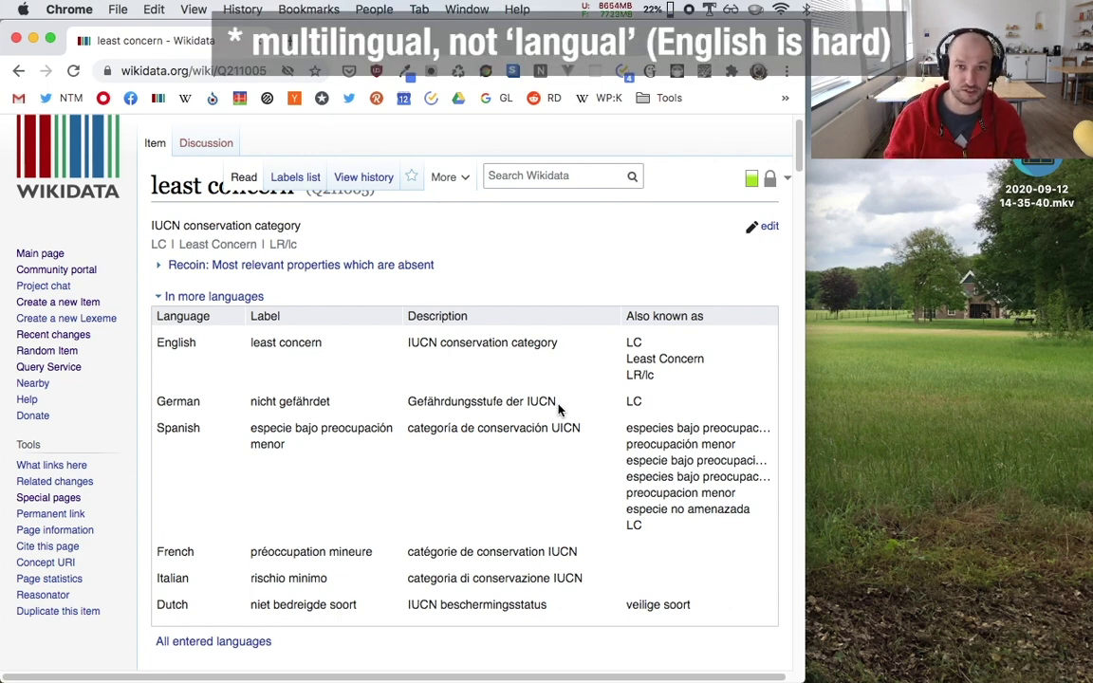
scroll(584, 404, up, 1)
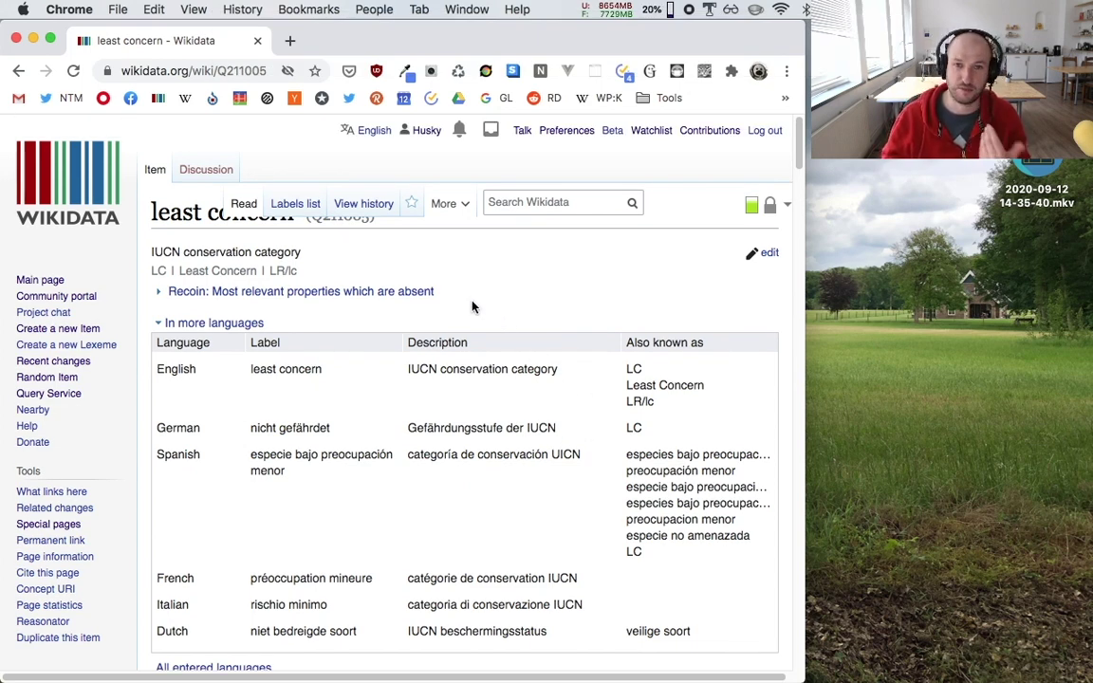
Step: Open Wikidata's WikiProject sum of all paintings page and look through its contents, Background and Scope sections
click(533, 200)
text(Wikidata:)
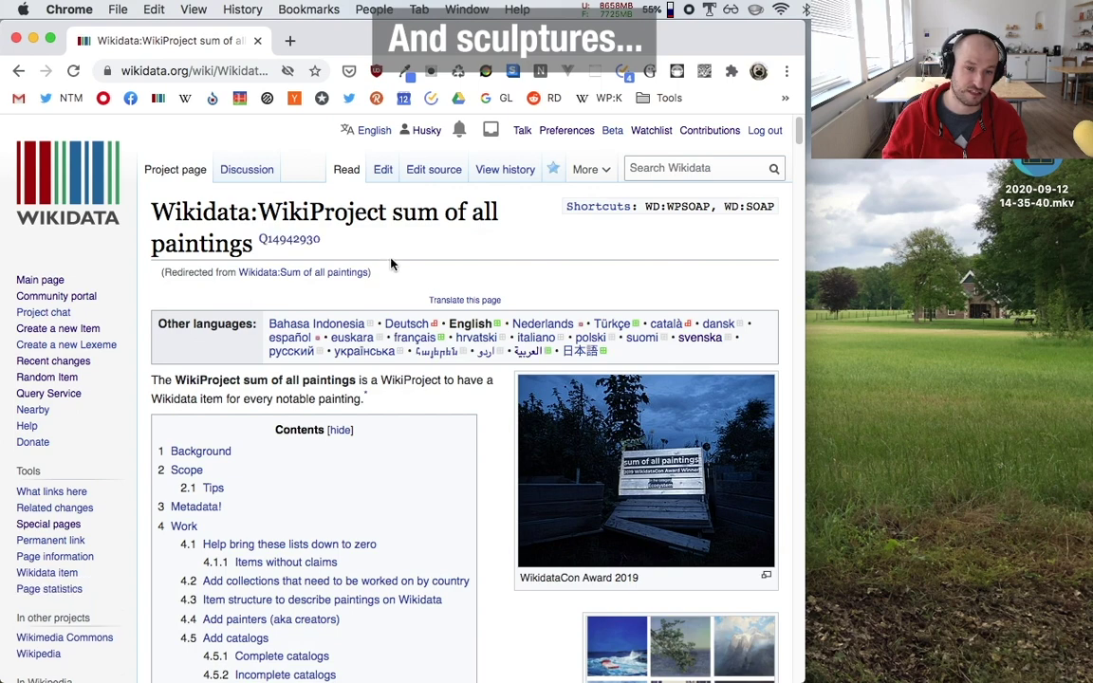
scroll(459, 367, down, 3)
scroll(456, 361, down, 1)
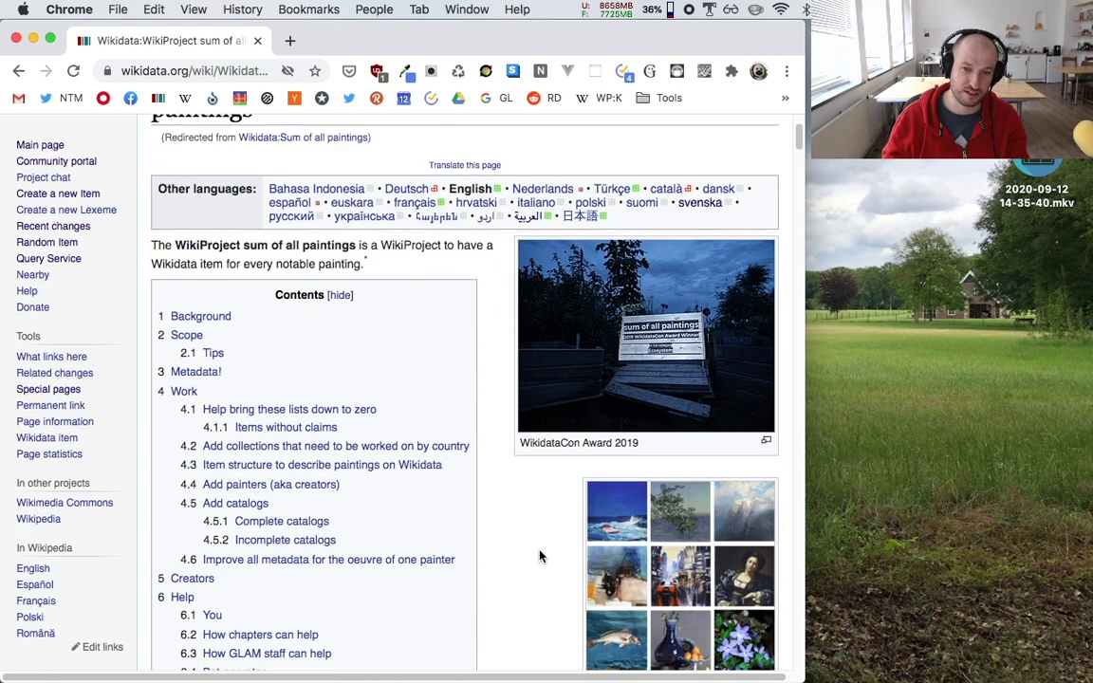
scroll(479, 500, down, 2)
scroll(477, 500, down, 15)
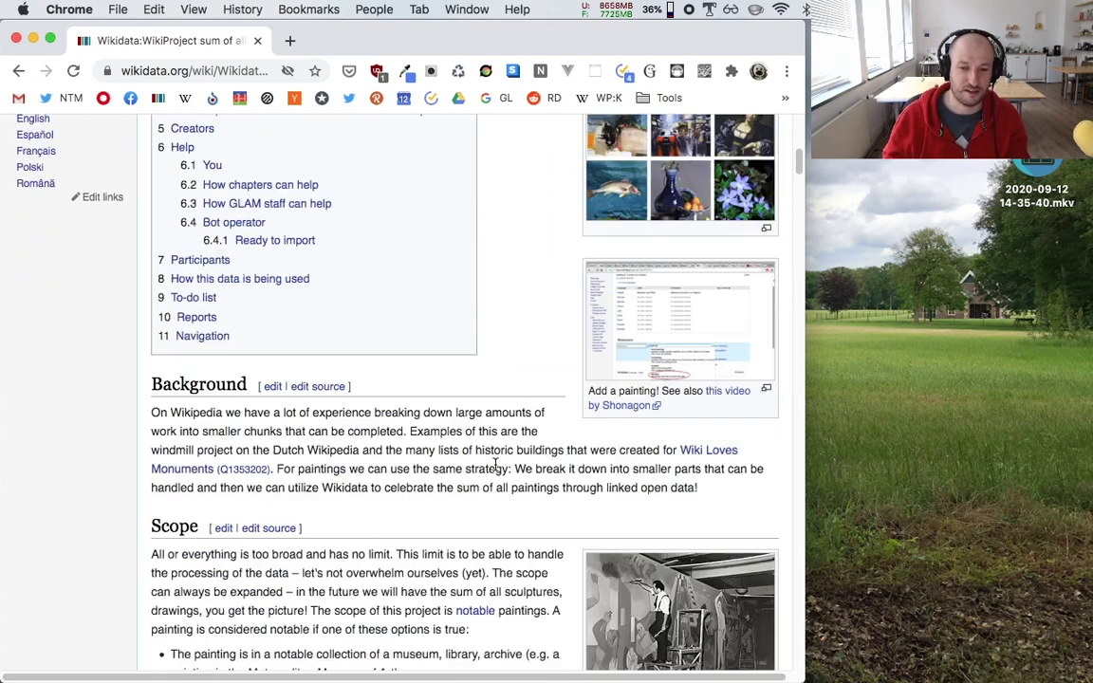
scroll(460, 403, up, 20)
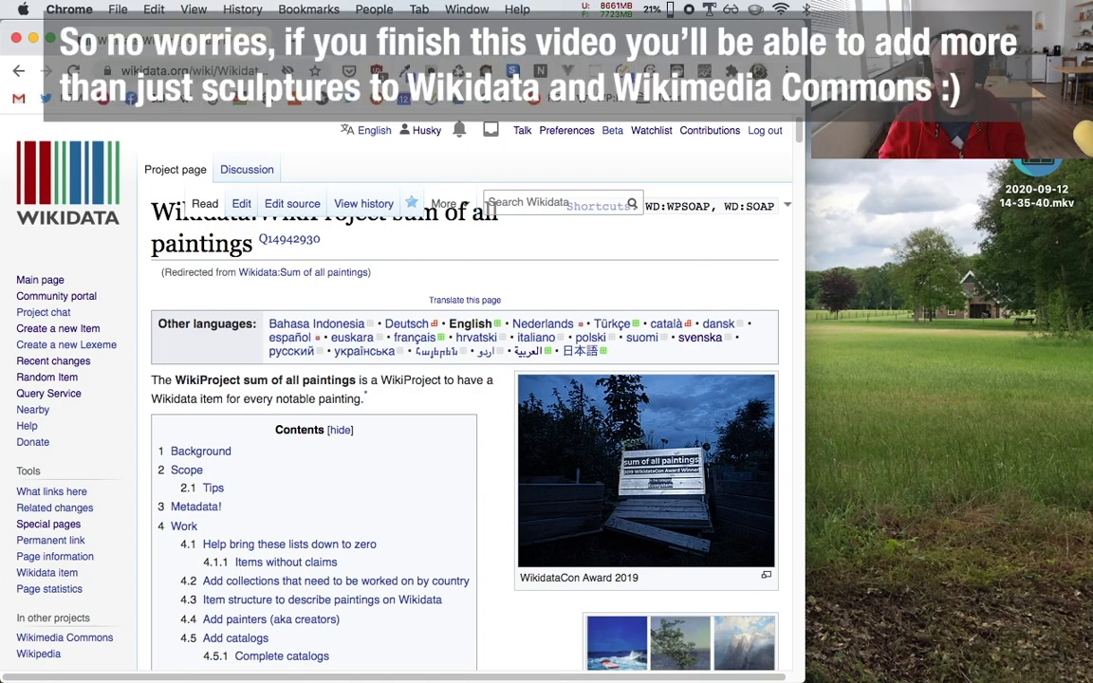
Step: Switch to Finder, enlarge its window and open the uitzoeken folder within Wikimedia/Commons, selecting the first photo
key(super+Tab)
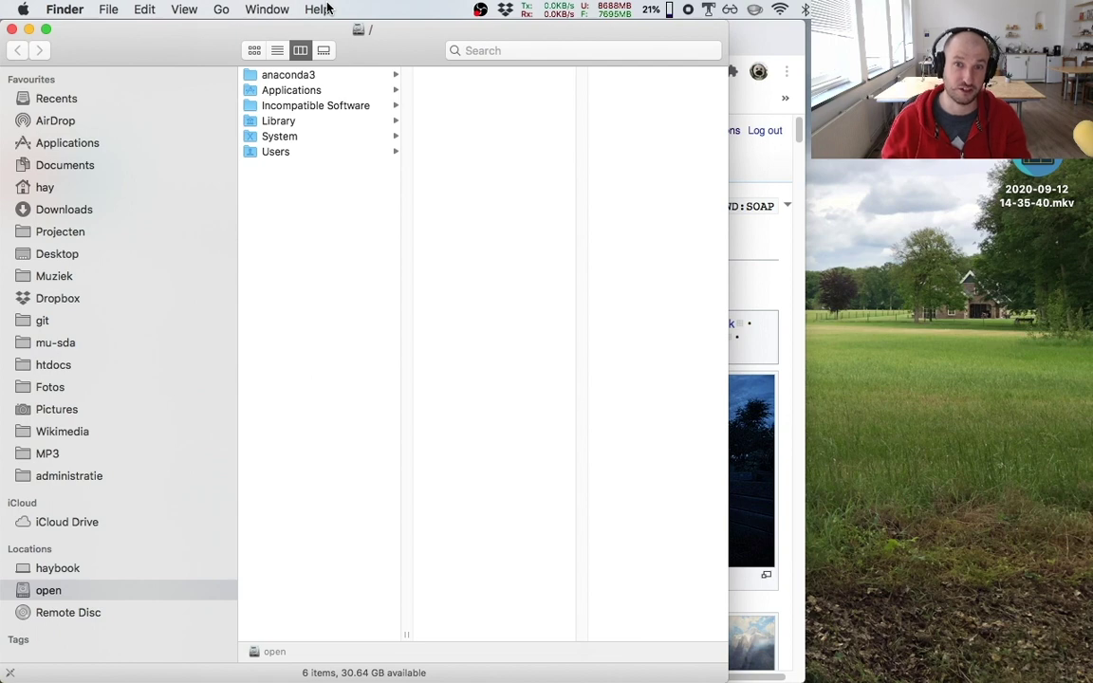
key(super+alt+f)
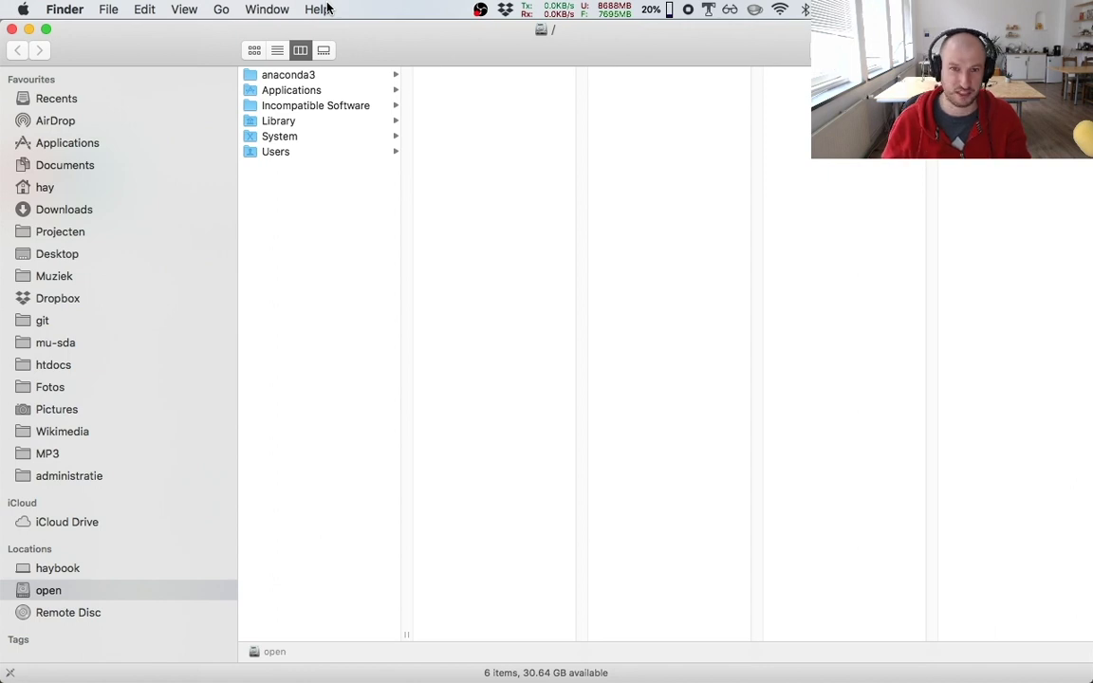
click(63, 432)
click(285, 167)
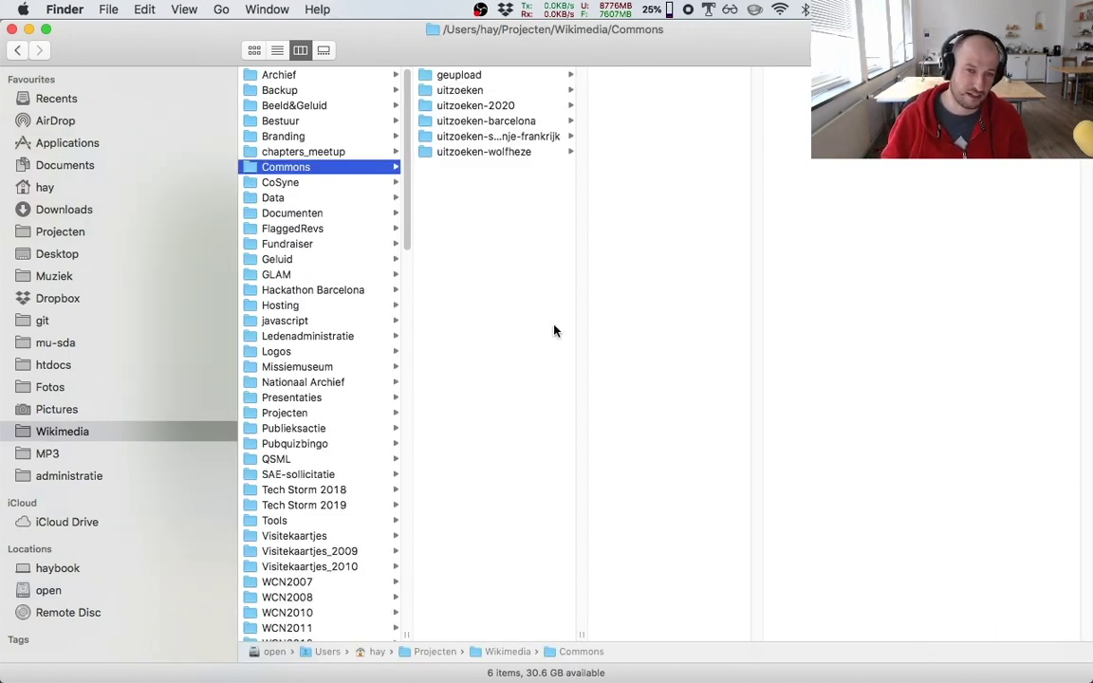
key(Right)
key(Down)
key(Right)
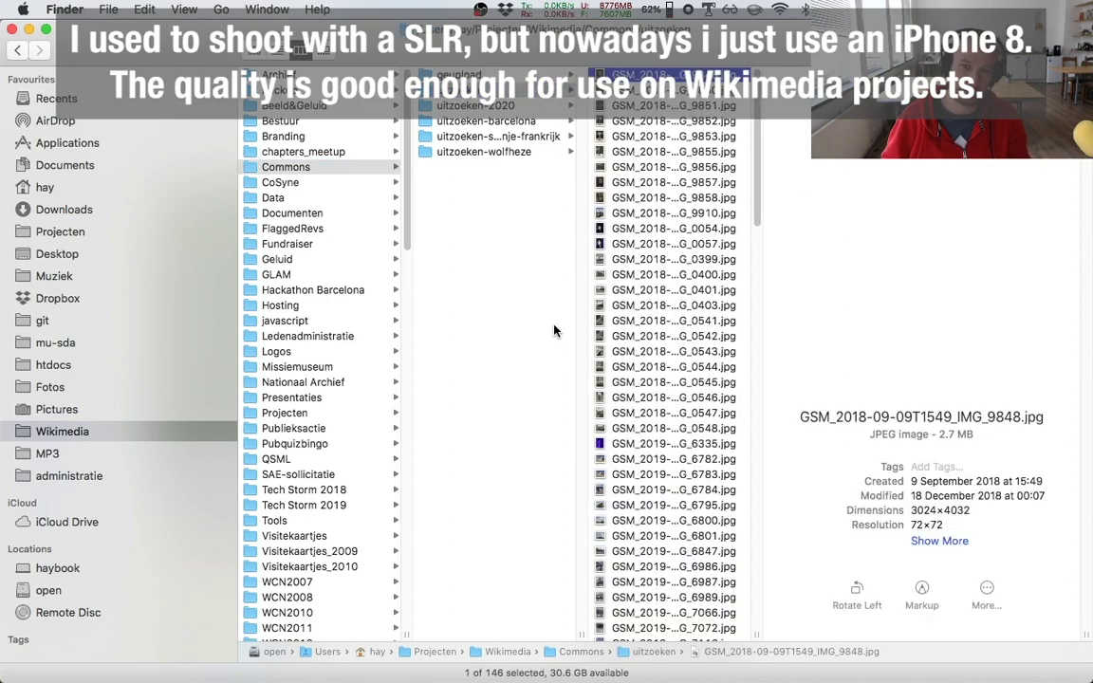
Step: Preview the artwork photos in the uitzoeken folder one after another, from IMG_9848 to IMG_9856
key(space)
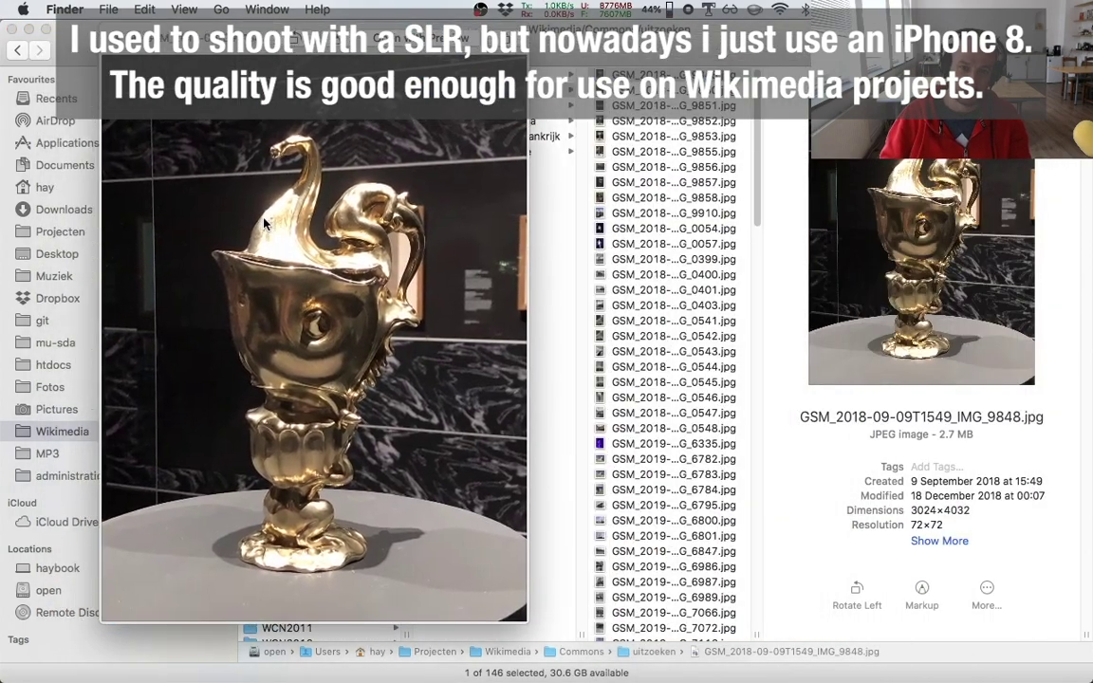
key(Down)
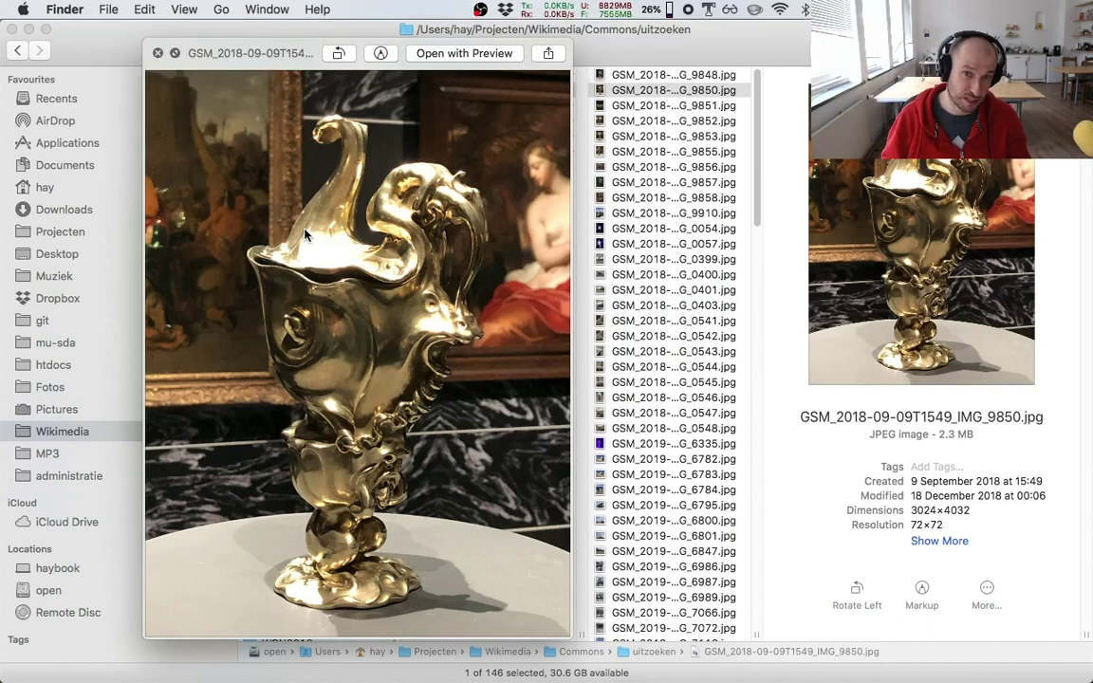
key(Down)
key(Down)
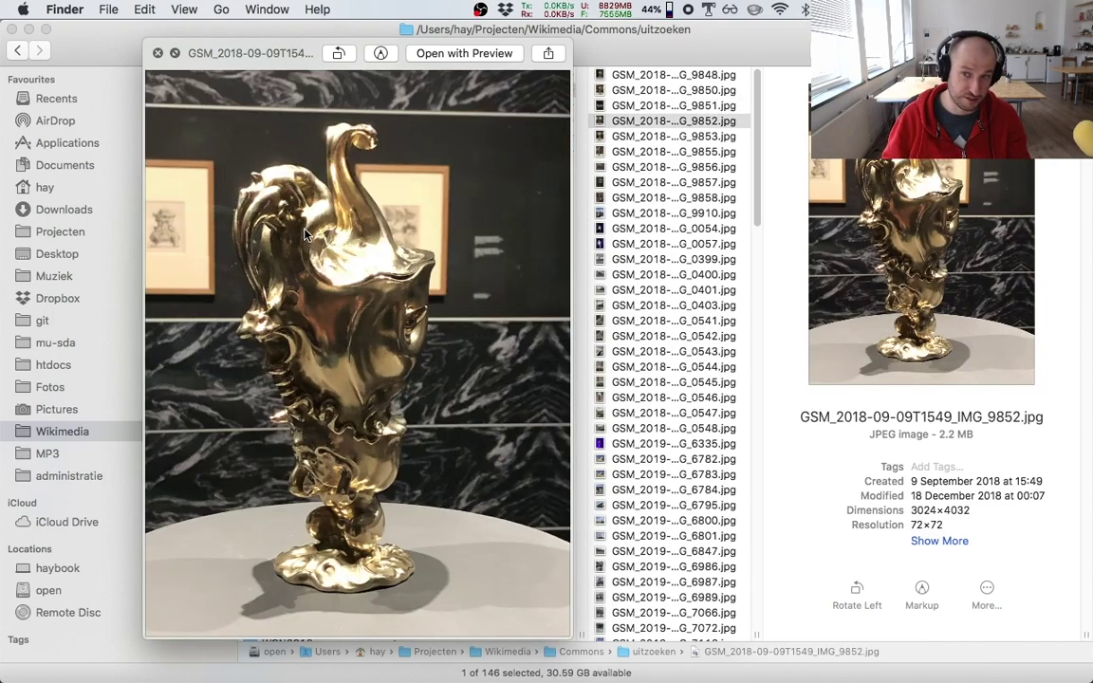
key(Down)
key(Down)
key(Down)
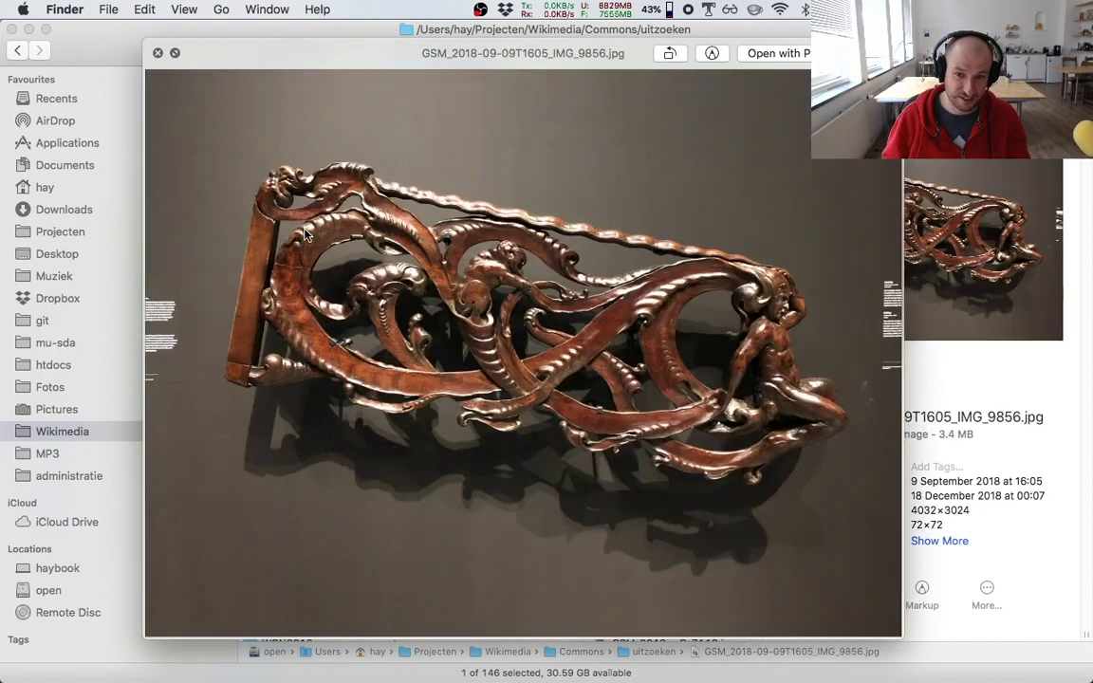
Step: Close the preview, go to the uitzoeken-2020 folder and preview the bust photo GSM_2020-01-03T1247_IMG_1594.jpg
key(space)
key(Left)
key(Down)
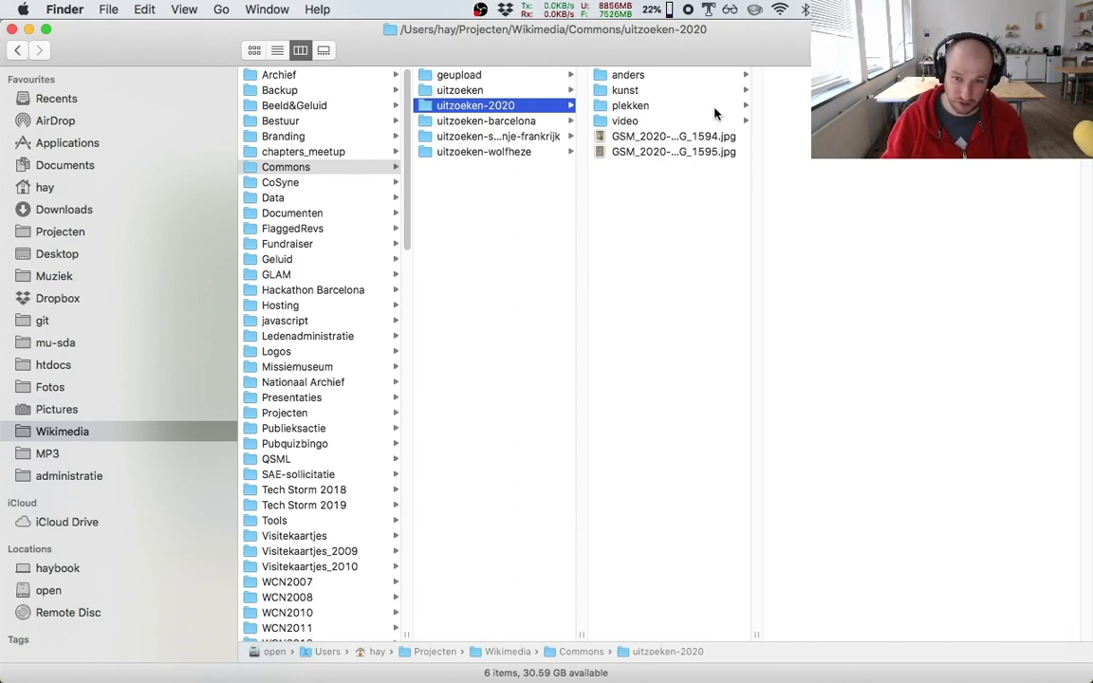
click(653, 136)
key(space)
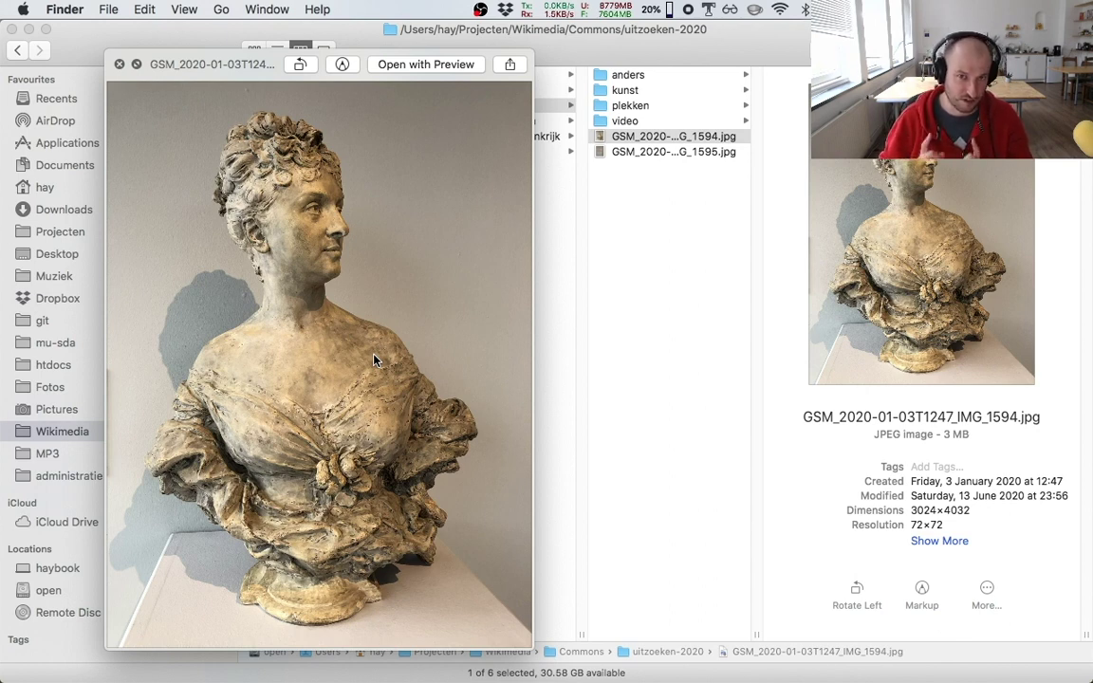
drag(374, 360, 367, 373)
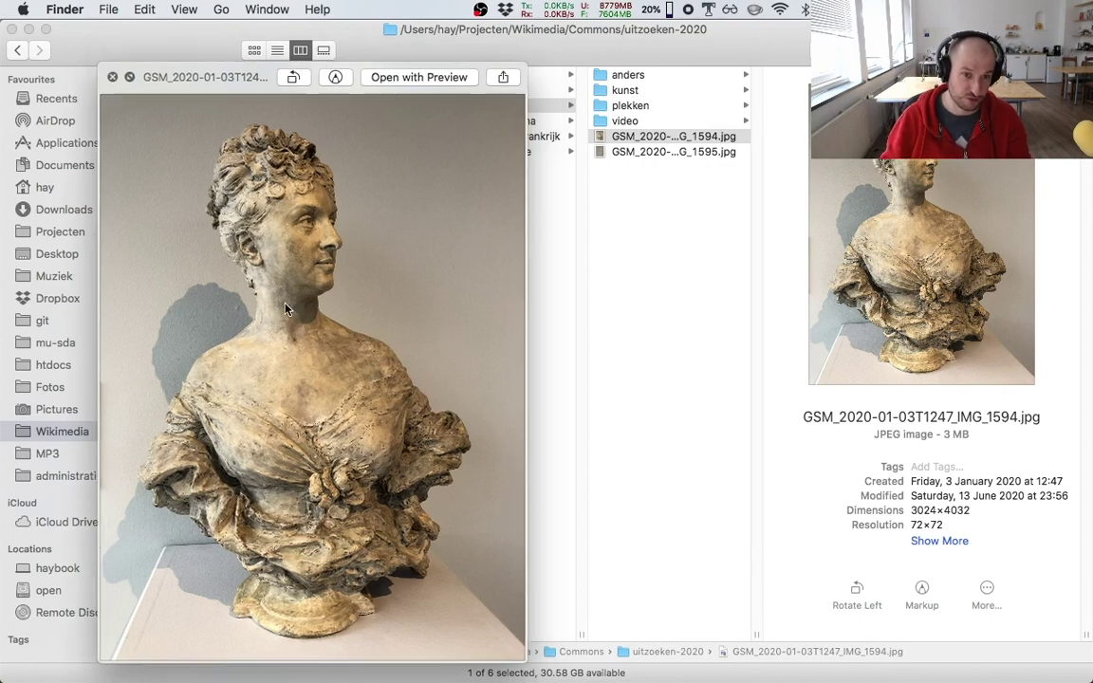
drag(285, 308, 304, 259)
Step: Compare the museum label photo GSM_2020-01-03T1247_IMG_1595.jpg with the bust photo, reading the artwork's details, and close the preview
key(Down)
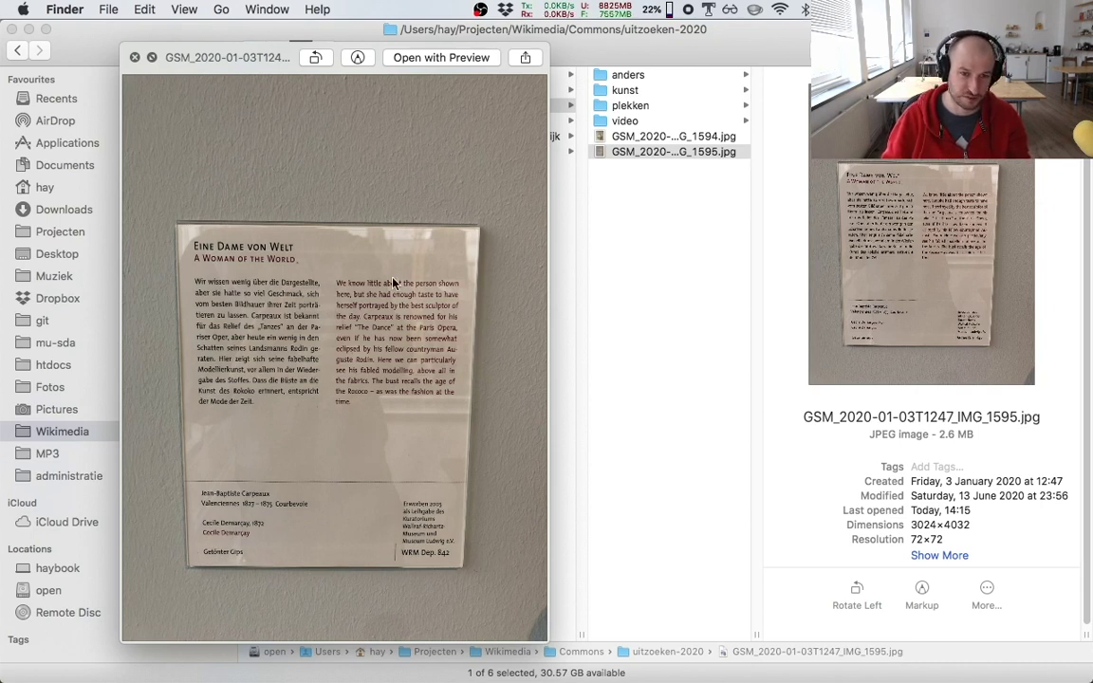
drag(368, 442, 442, 424)
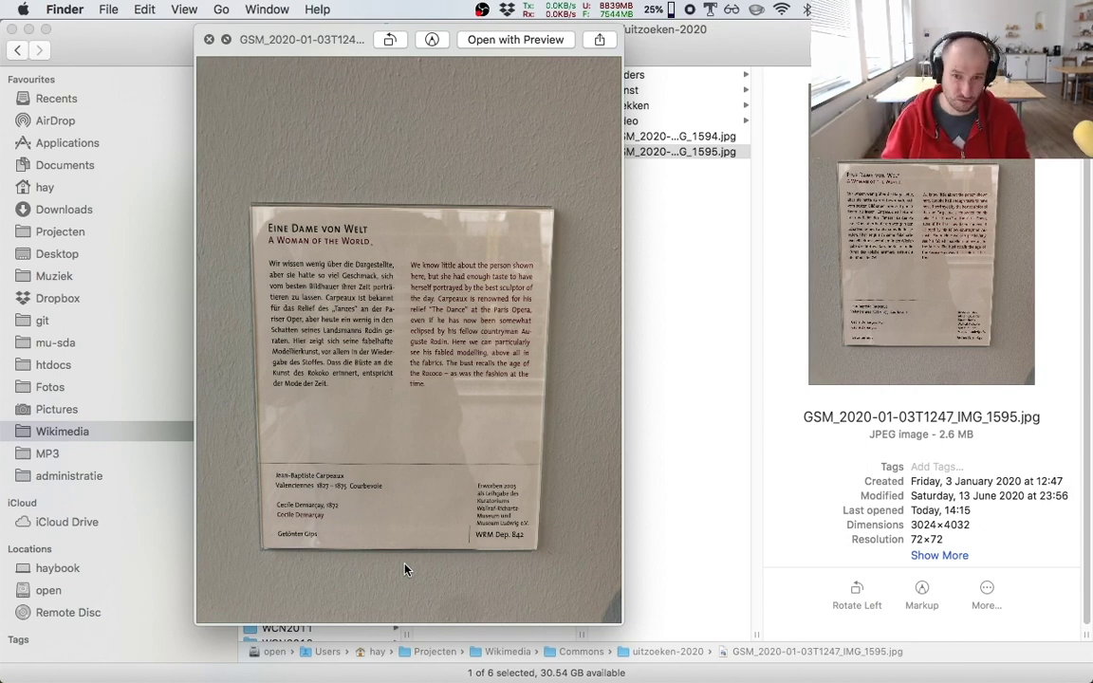
key(Up)
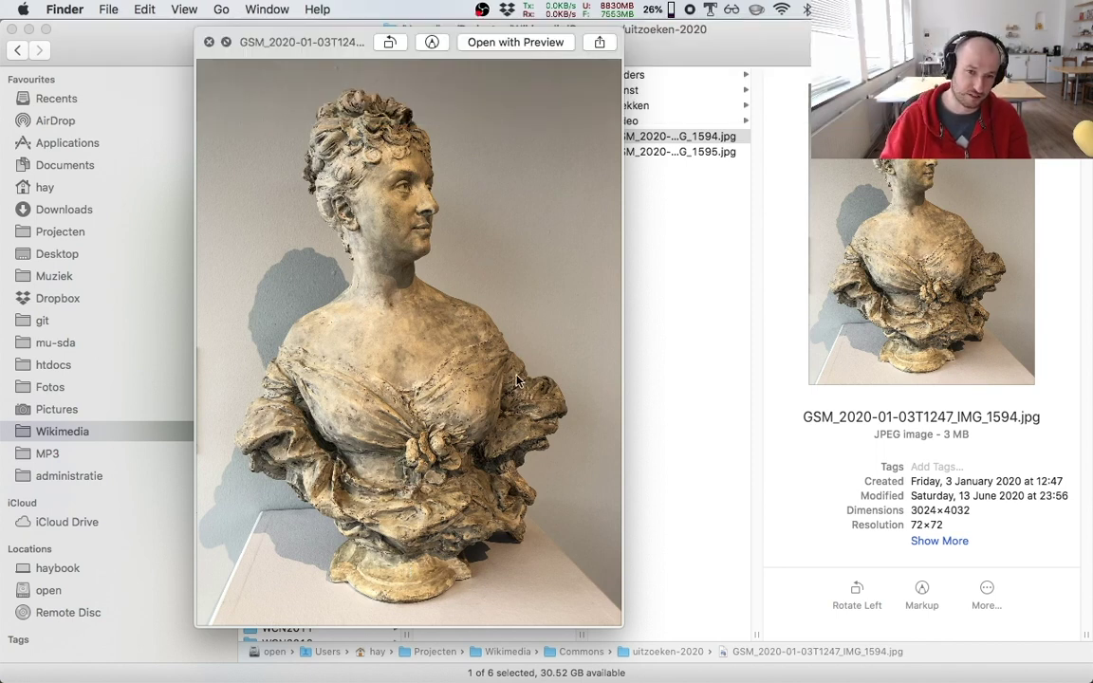
drag(503, 366, 430, 382)
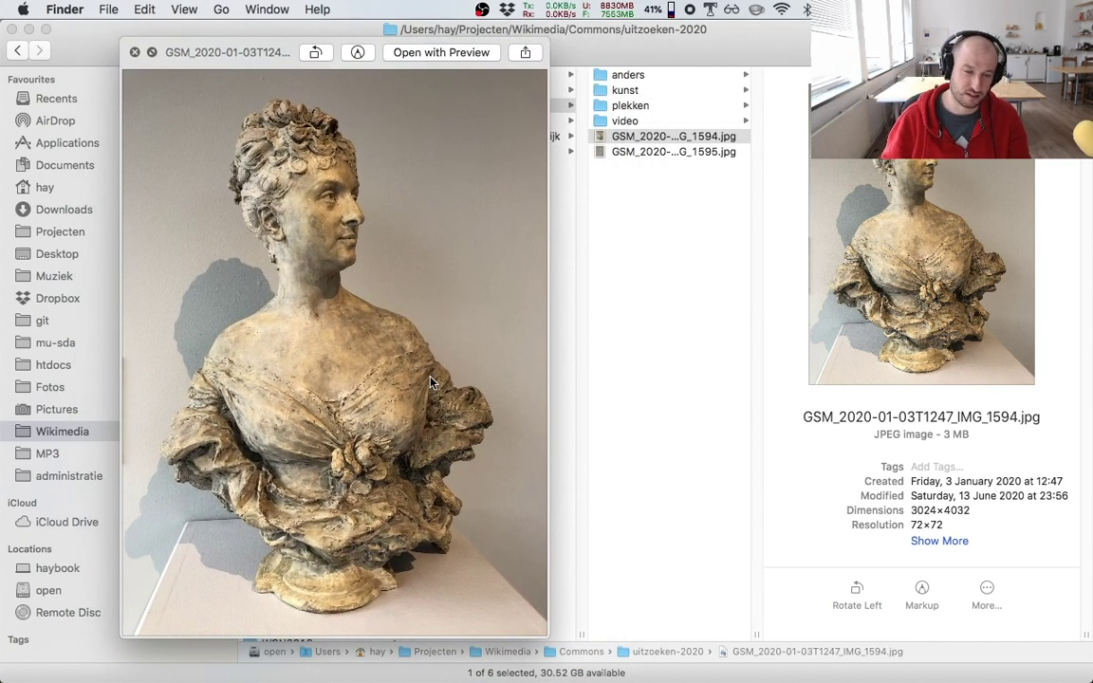
key(Down)
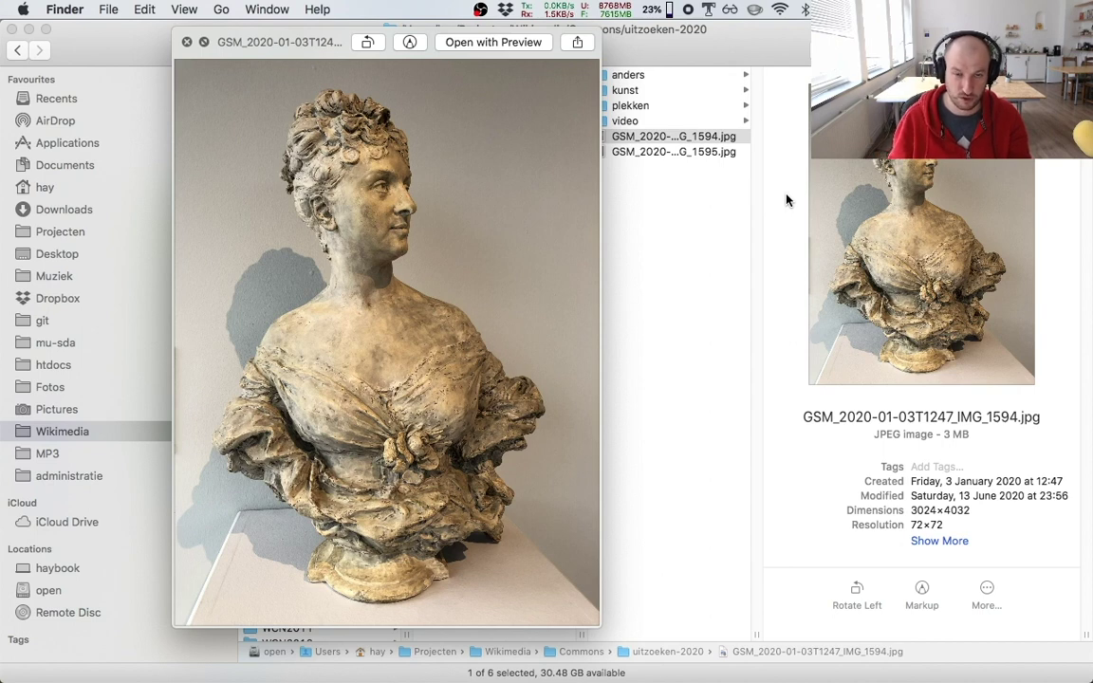
key(Down)
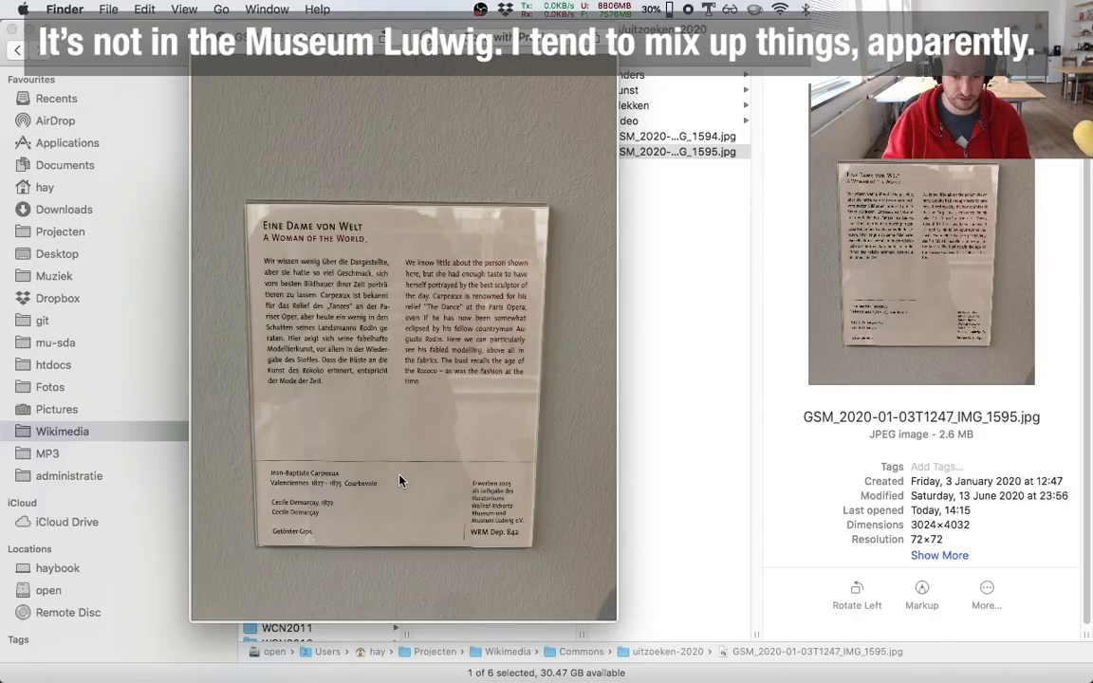
key(space)
Step: Switch to Chrome, search Wikimedia Commons for "carpeaux ludwig" and look through the results
key(super+Tab)
key(super+Tab)
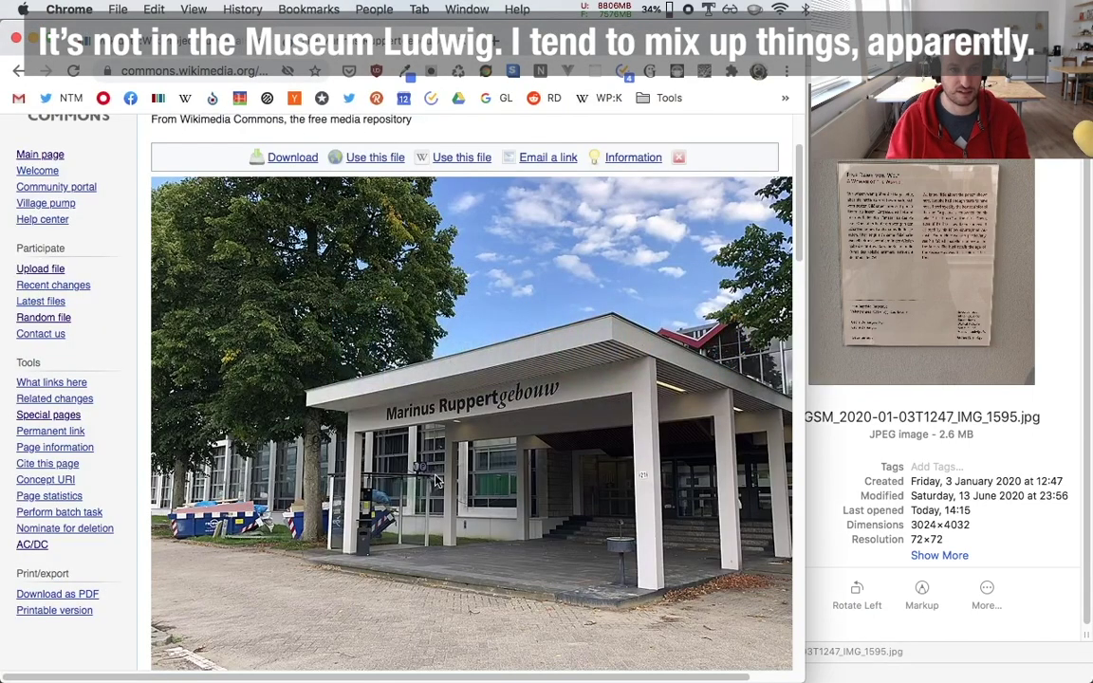
scroll(436, 482, up, 3)
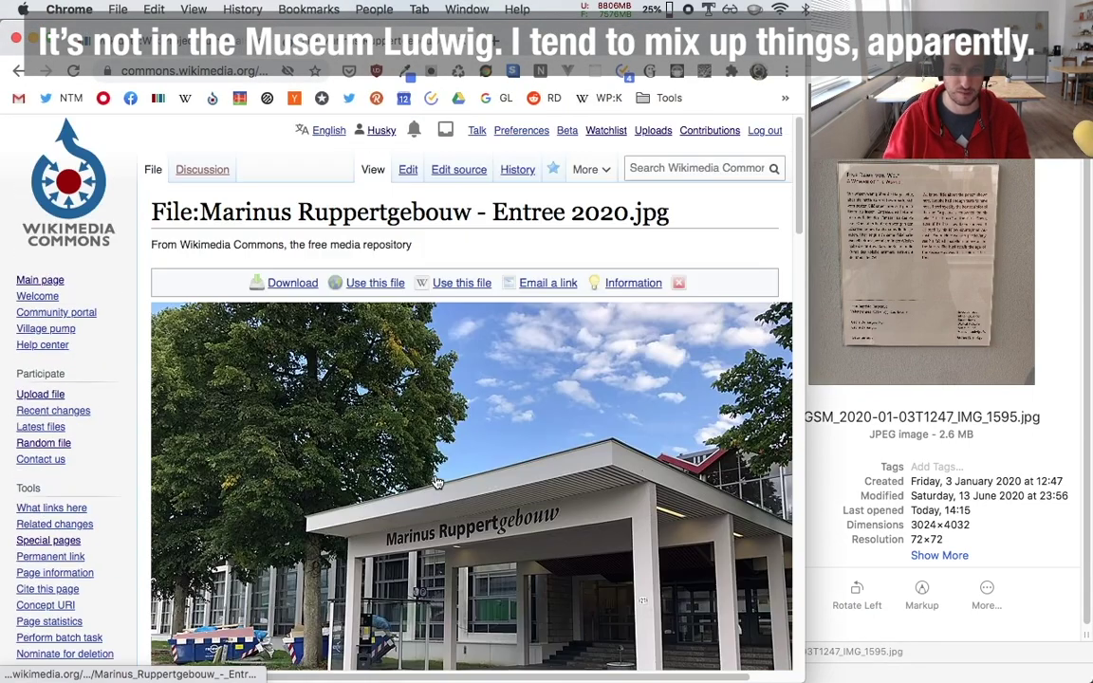
click(707, 169)
text(carpeaux)
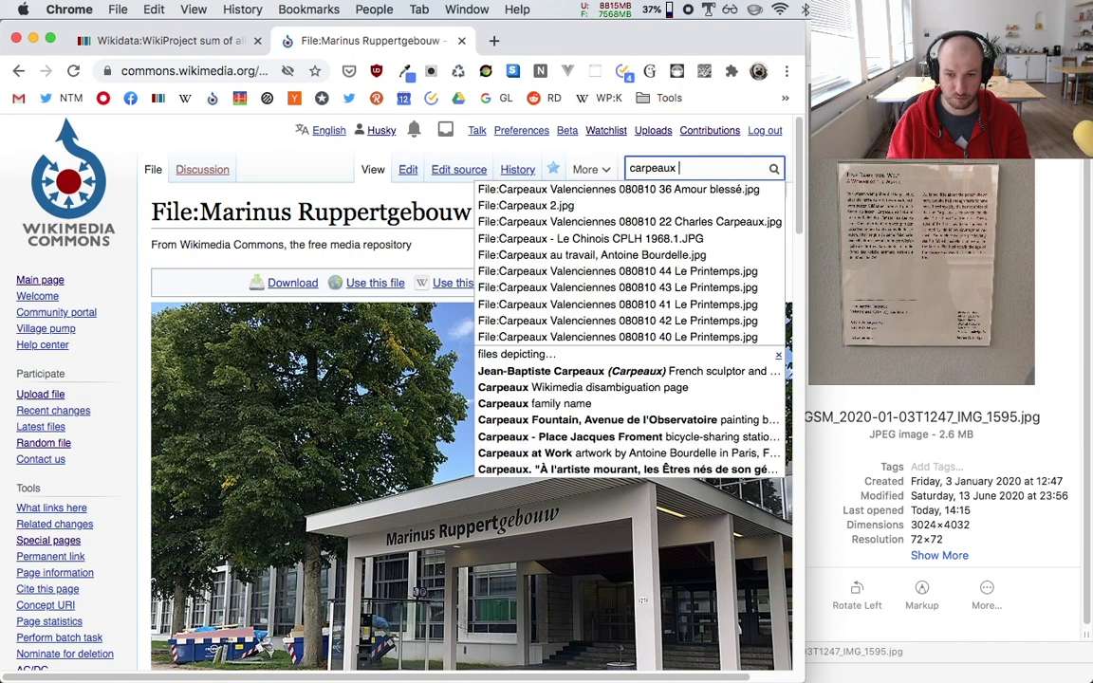
text( ludwig)
key(Return)
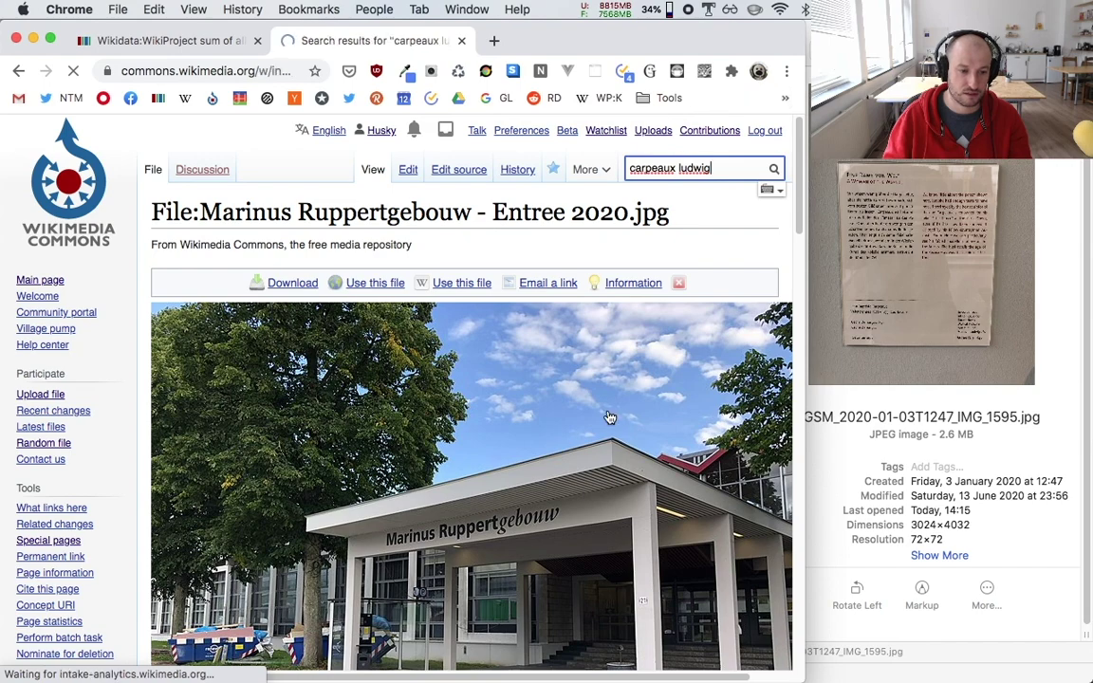
scroll(643, 396, down, 3)
scroll(642, 396, down, 15)
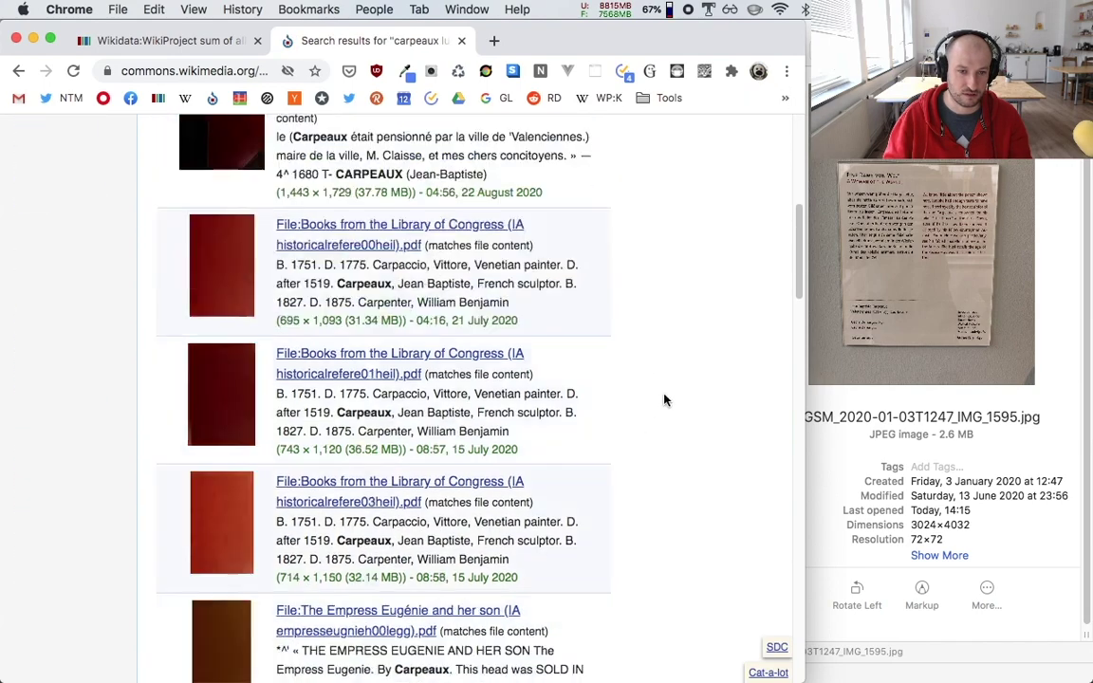
scroll(683, 409, down, 10)
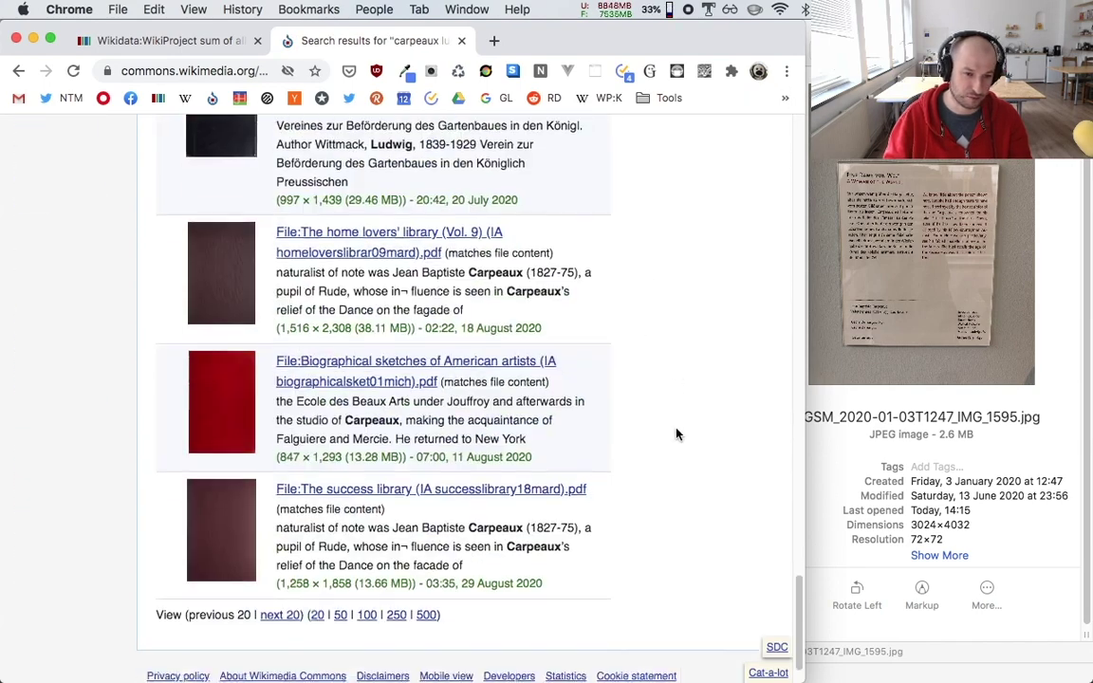
Step: Broaden the Commons search to "carpeaux" and open the Jean-Baptiste Carpeaux gallery page from the results
scroll(676, 436, up, 20)
double_click(249, 257)
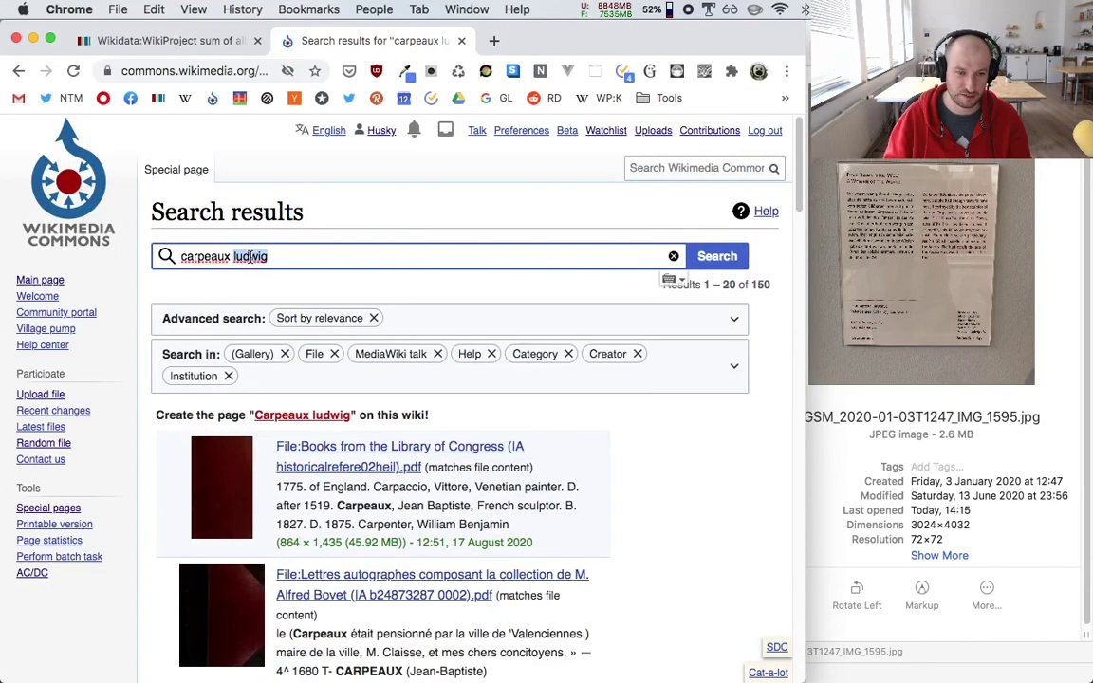
key(BackSpace)
key(Return)
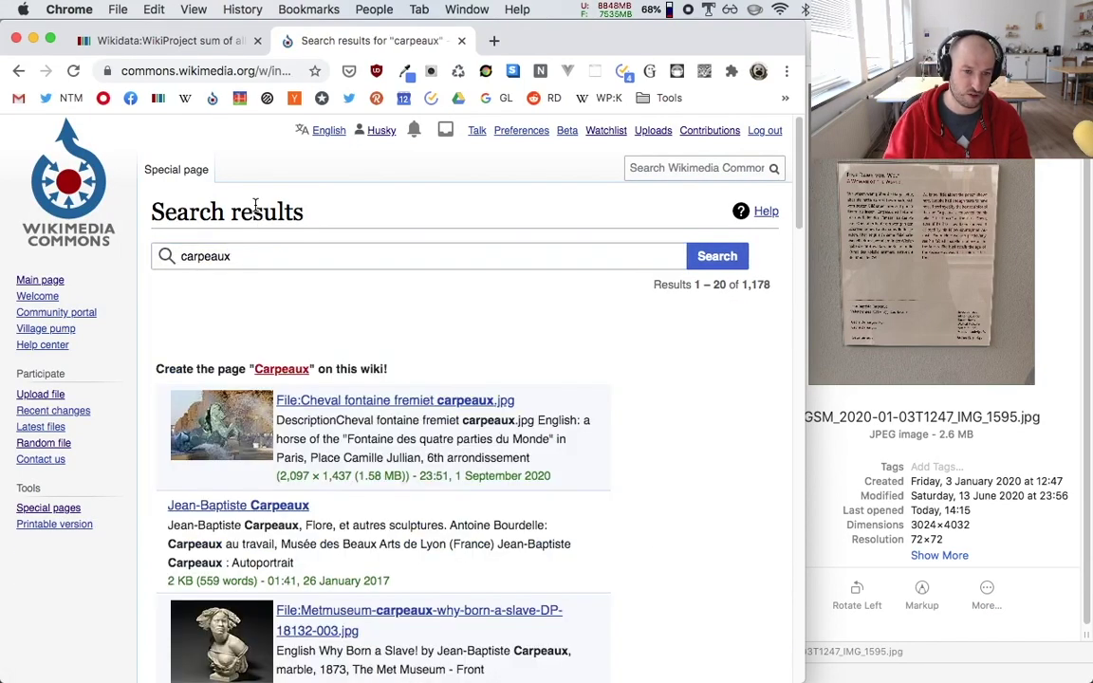
scroll(344, 211, down, 2)
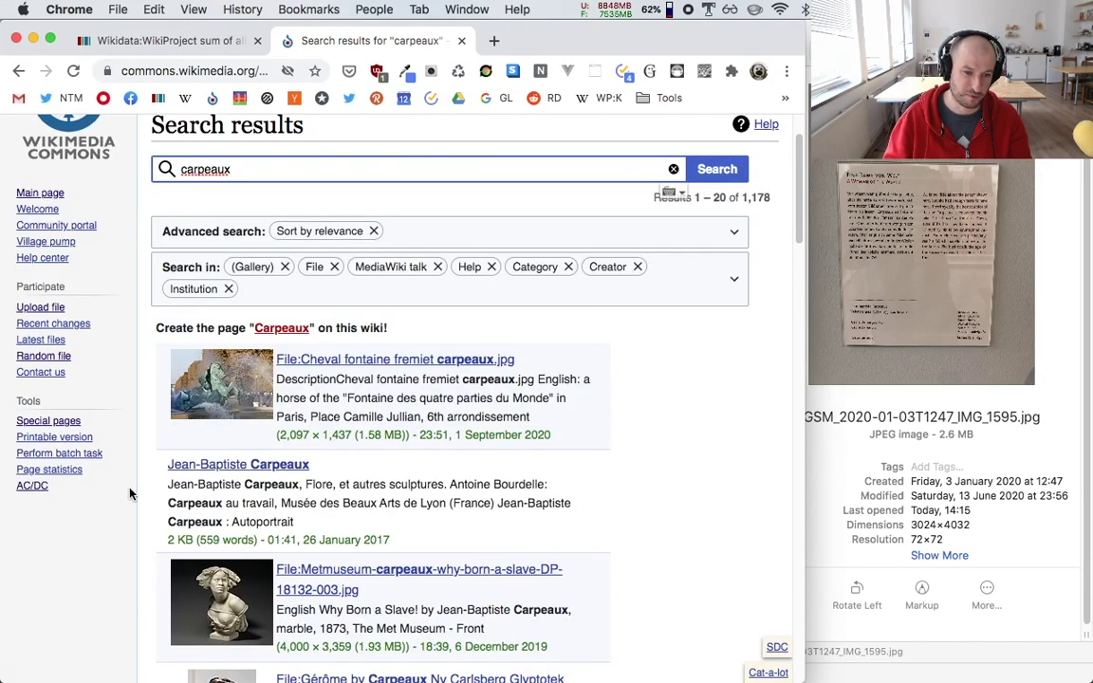
scroll(124, 465, down, 2)
click(262, 360)
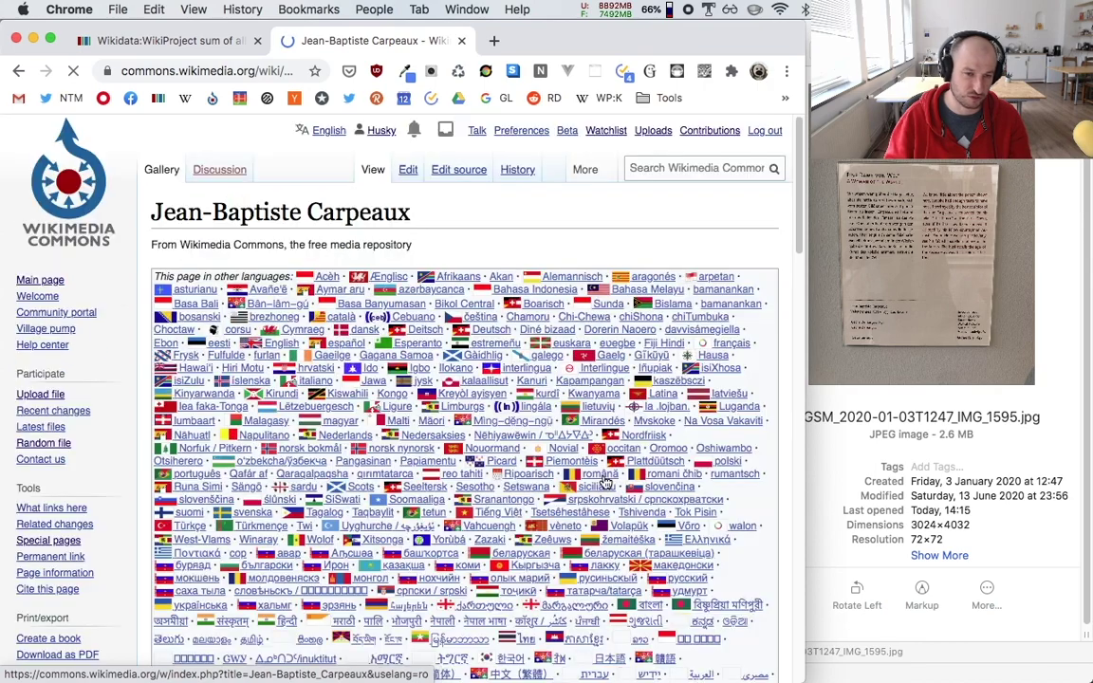
Step: Look through the portraits and works on the sculptor's gallery page, then open its Jean-Baptiste Carpeaux category
scroll(603, 474, down, 5)
scroll(616, 456, up, 3)
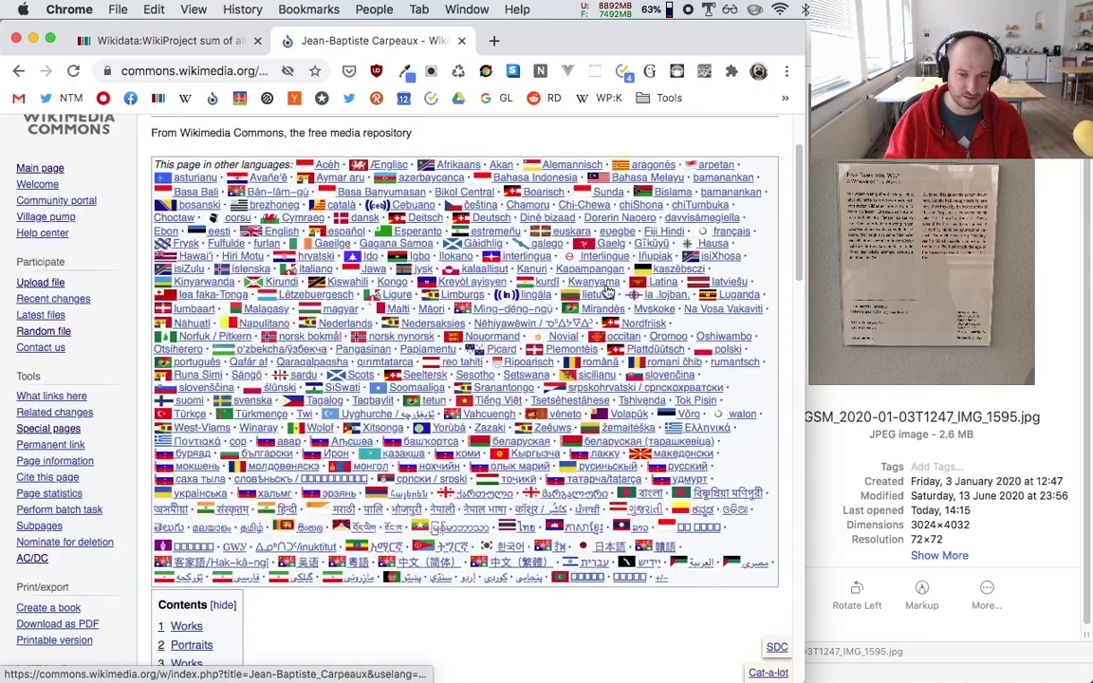
scroll(531, 408, down, 1)
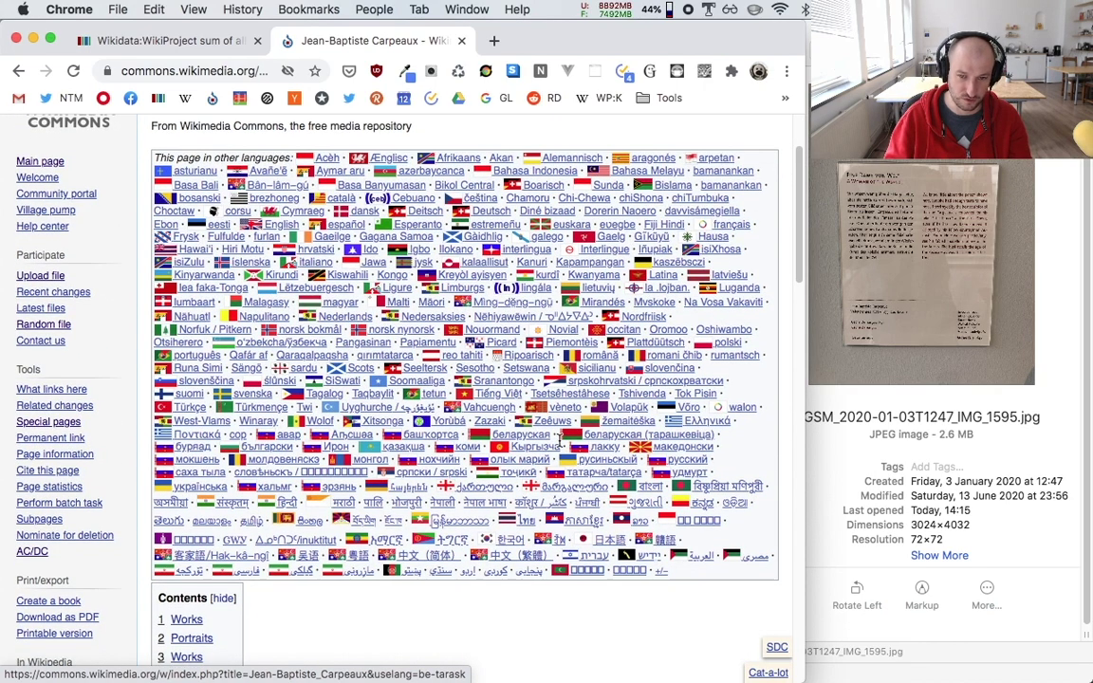
scroll(545, 438, down, 10)
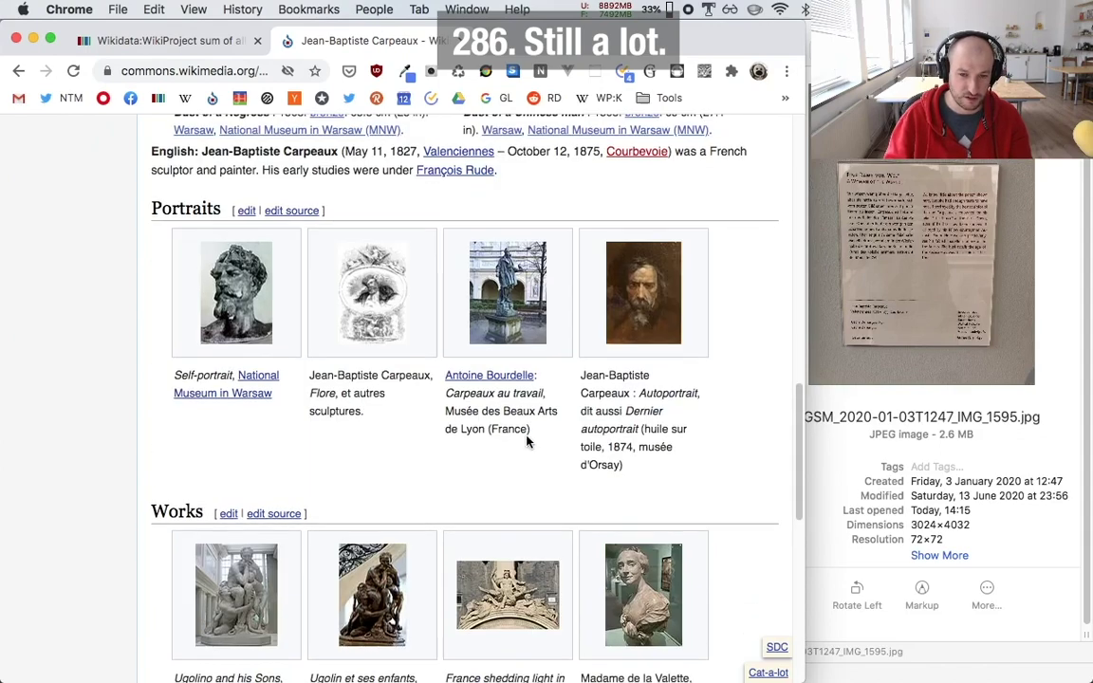
scroll(528, 439, down, 4)
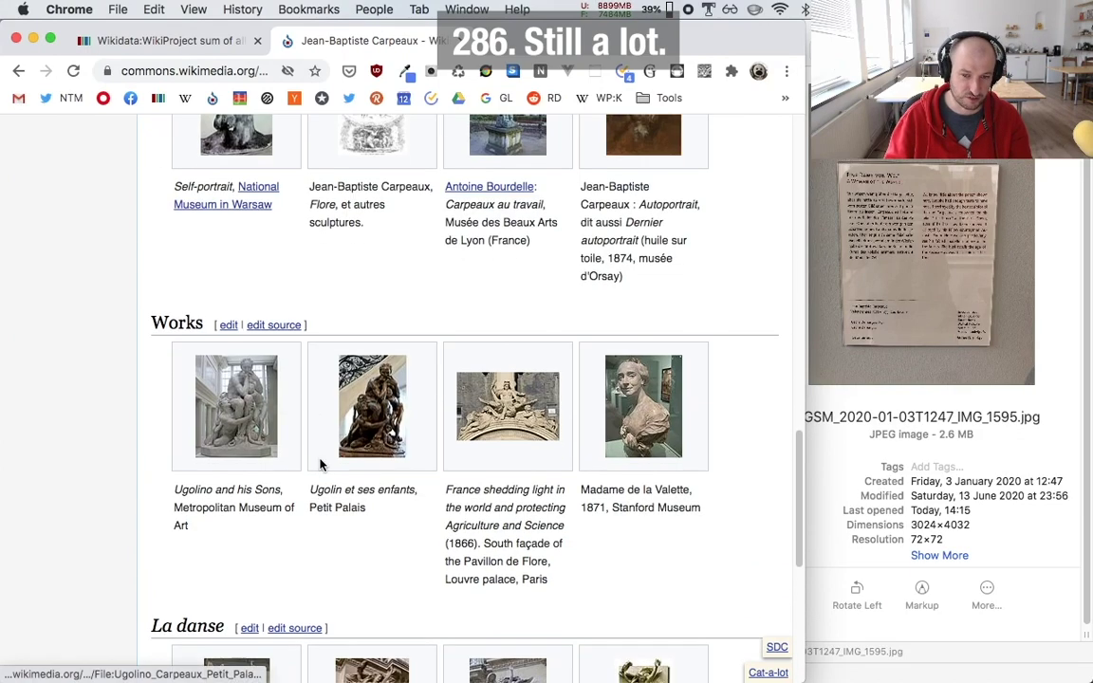
scroll(37, 512, down, 10)
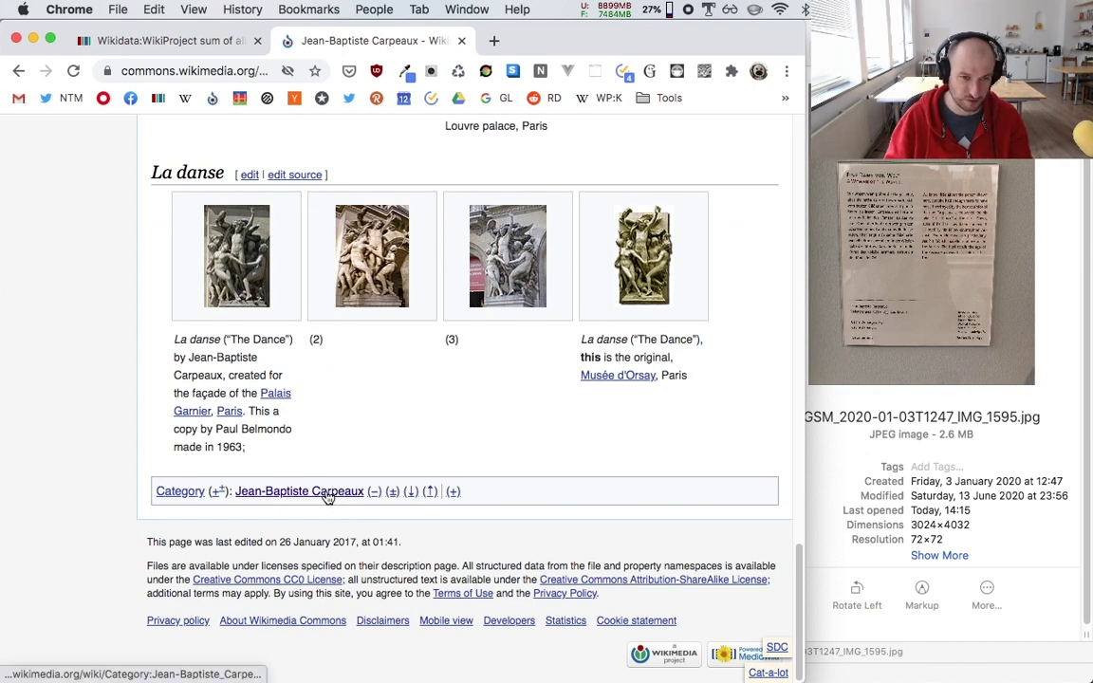
click(326, 494)
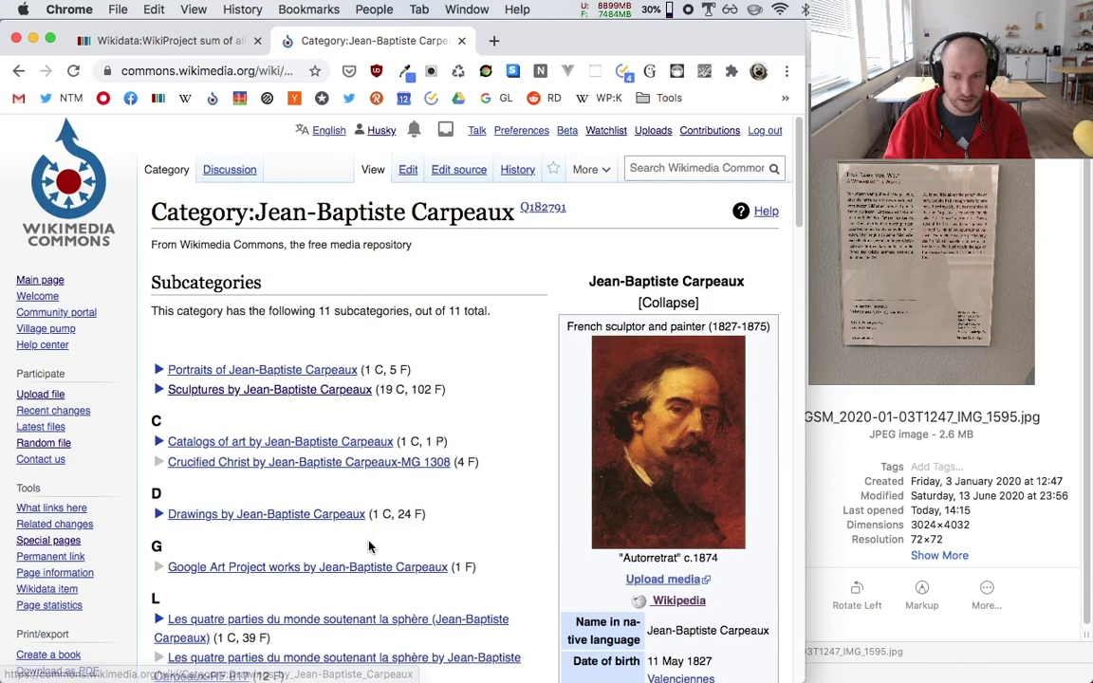
Step: Examine the category's subcategories and media files, and open the subcategory Sculptures by Jean-Baptiste Carpeaux
scroll(444, 536, down, 3)
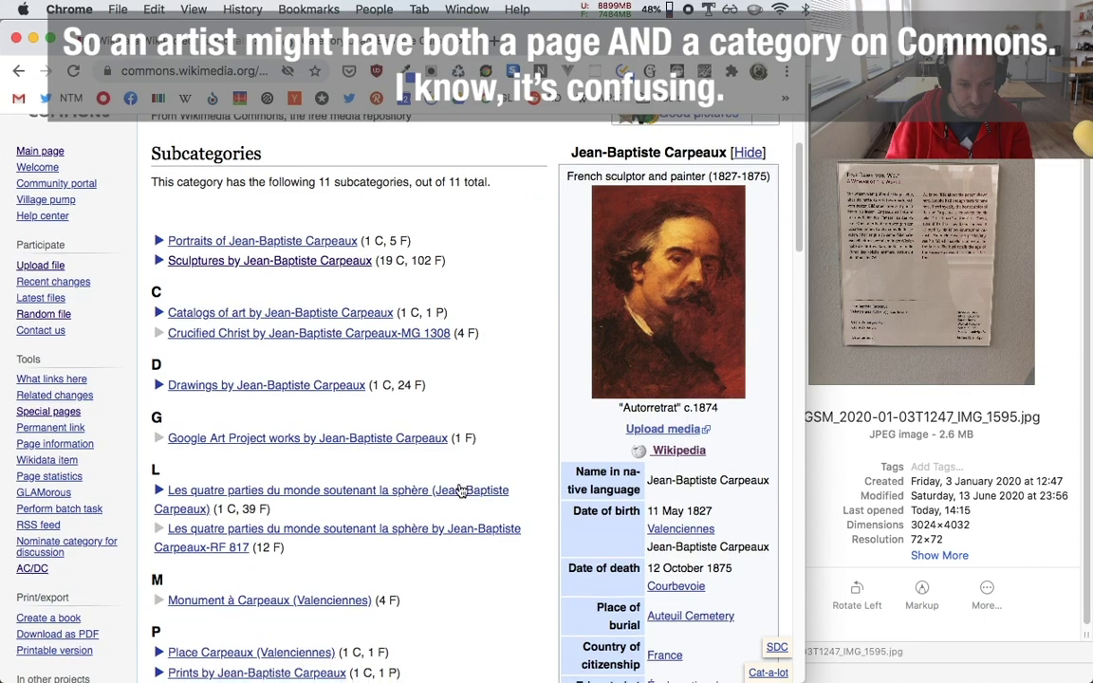
scroll(460, 490, down, 10)
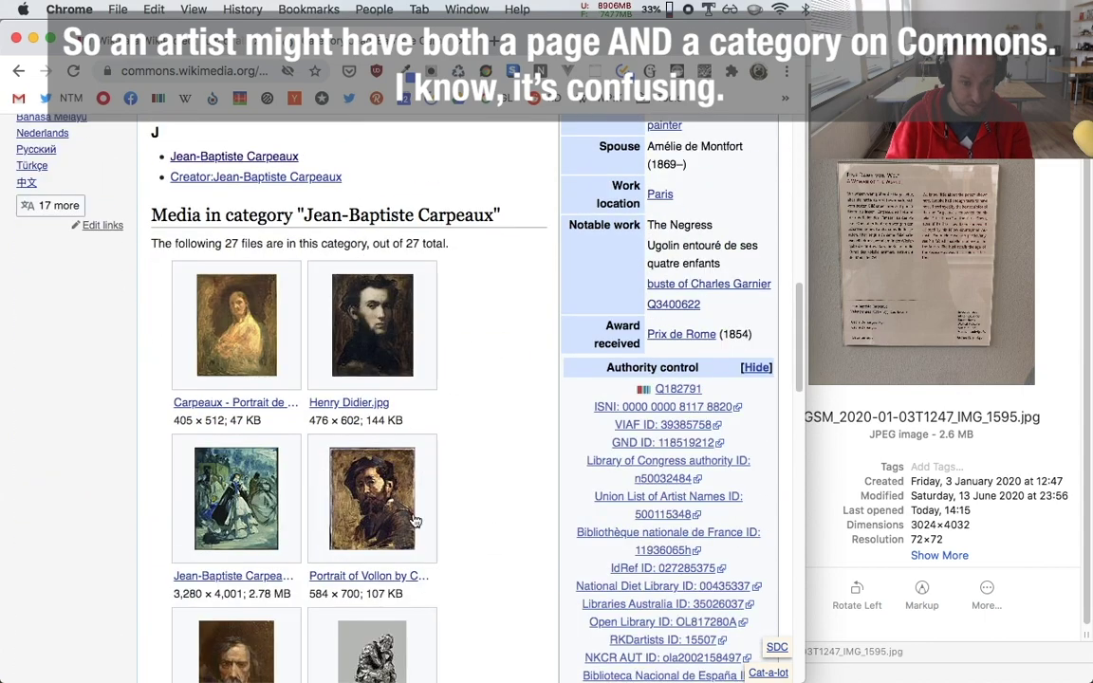
scroll(513, 501, down, 3)
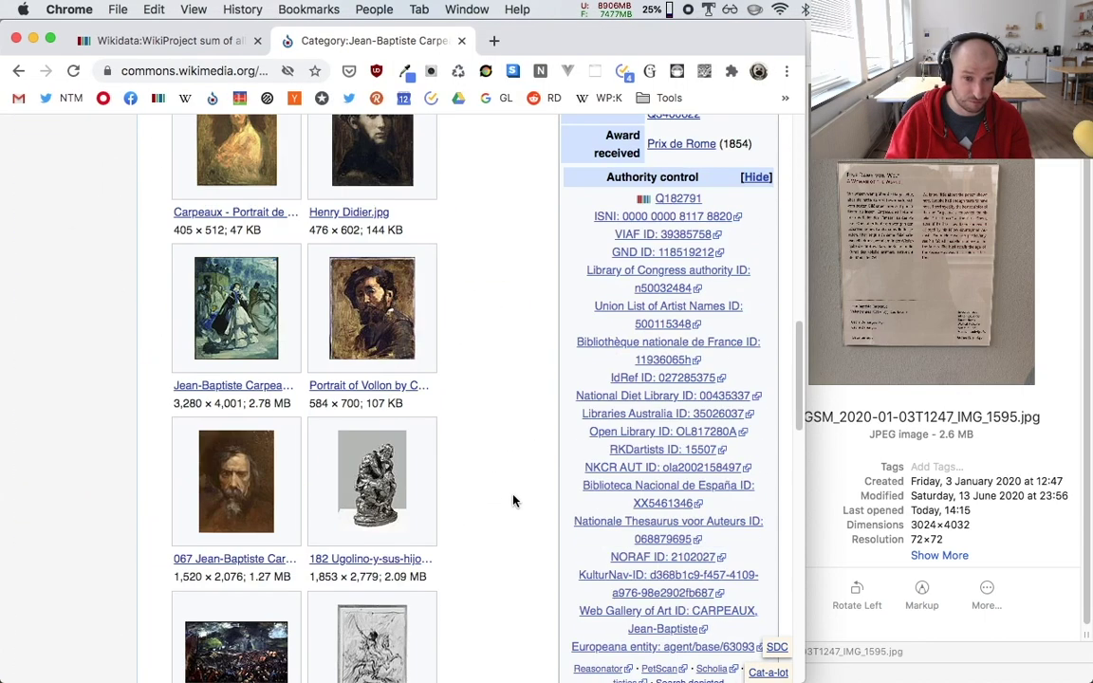
scroll(512, 501, down, 15)
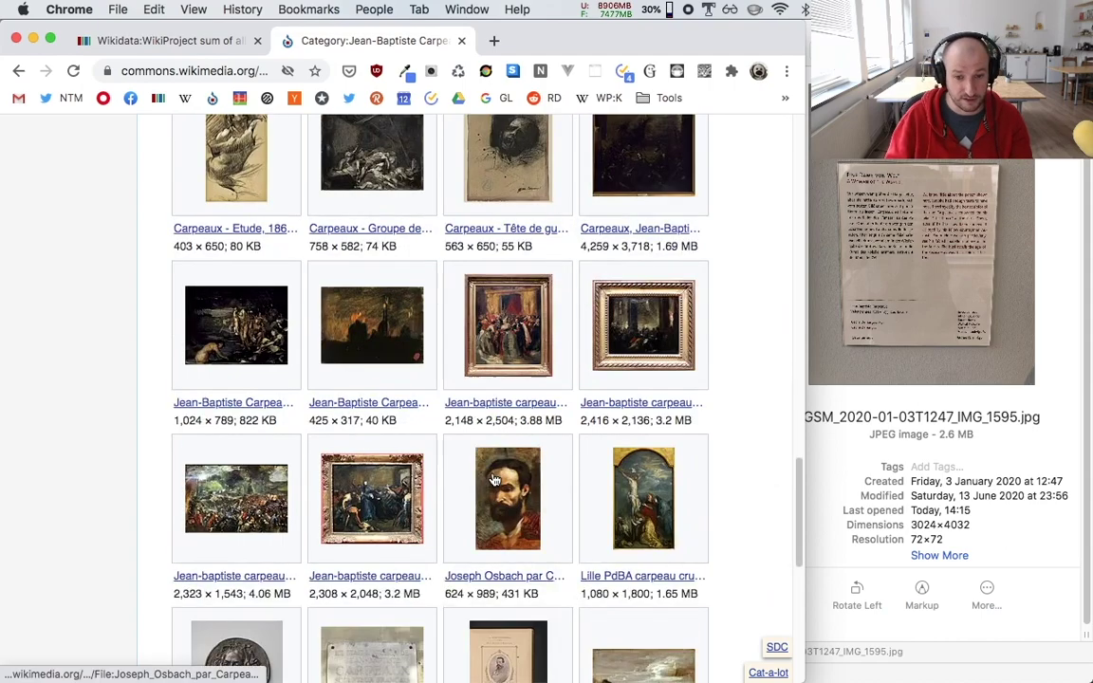
scroll(493, 480, up, 20)
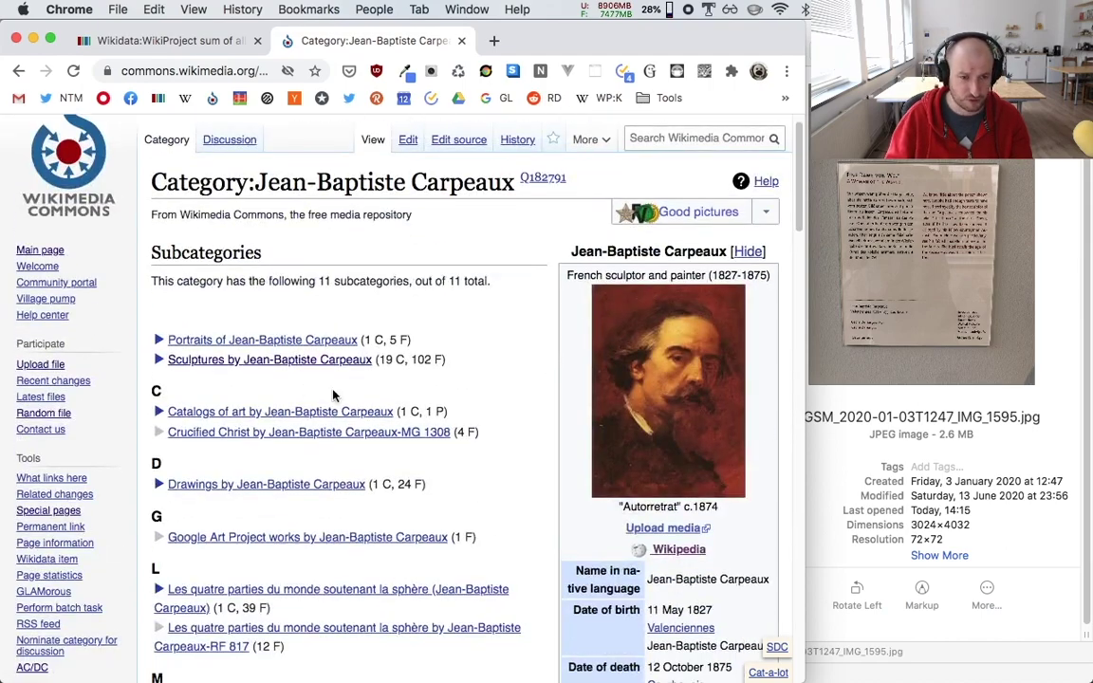
click(189, 362)
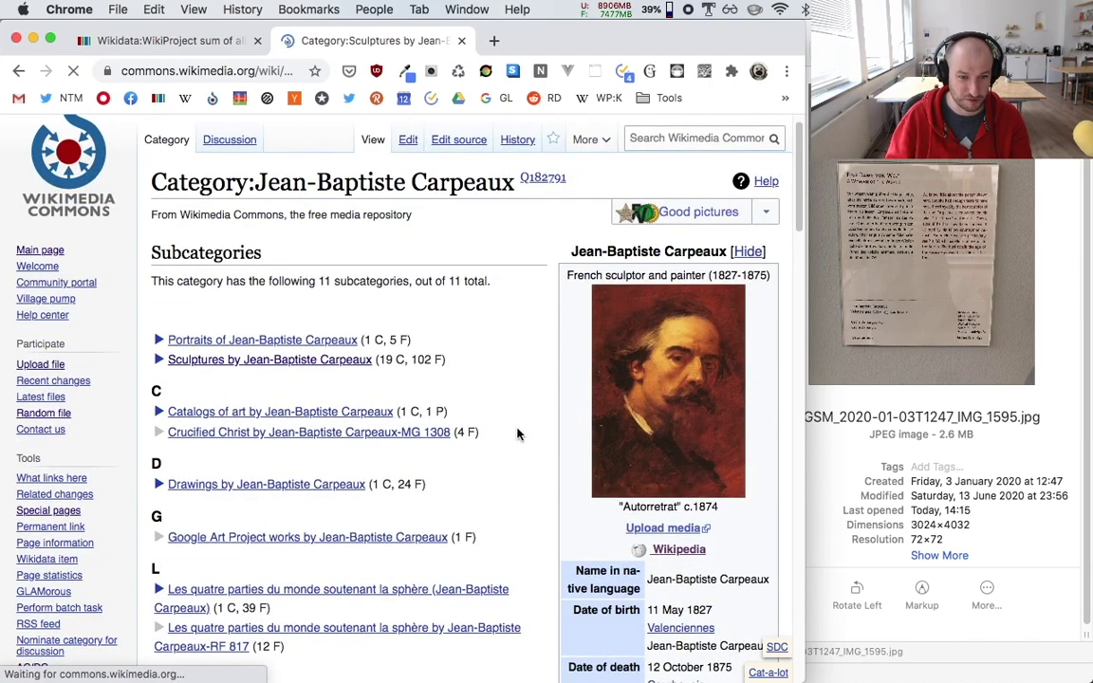
Step: Browse the image files in the Sculptures by Jean-Baptiste Carpeaux category for the photographed bust
scroll(550, 427, down, 4)
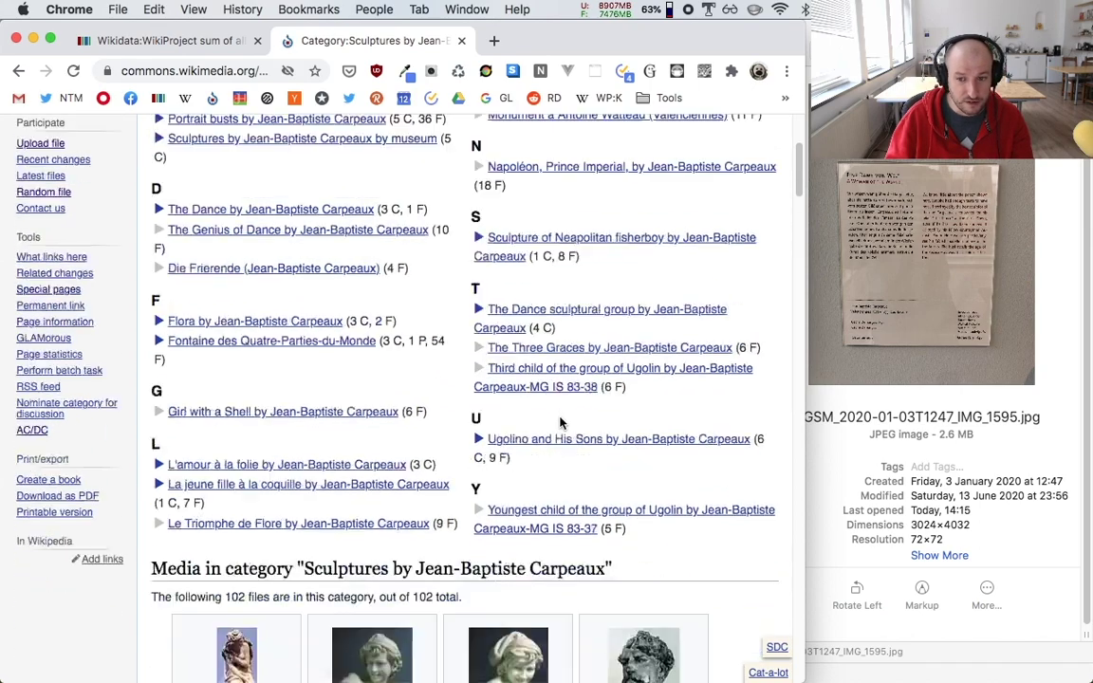
scroll(560, 422, down, 10)
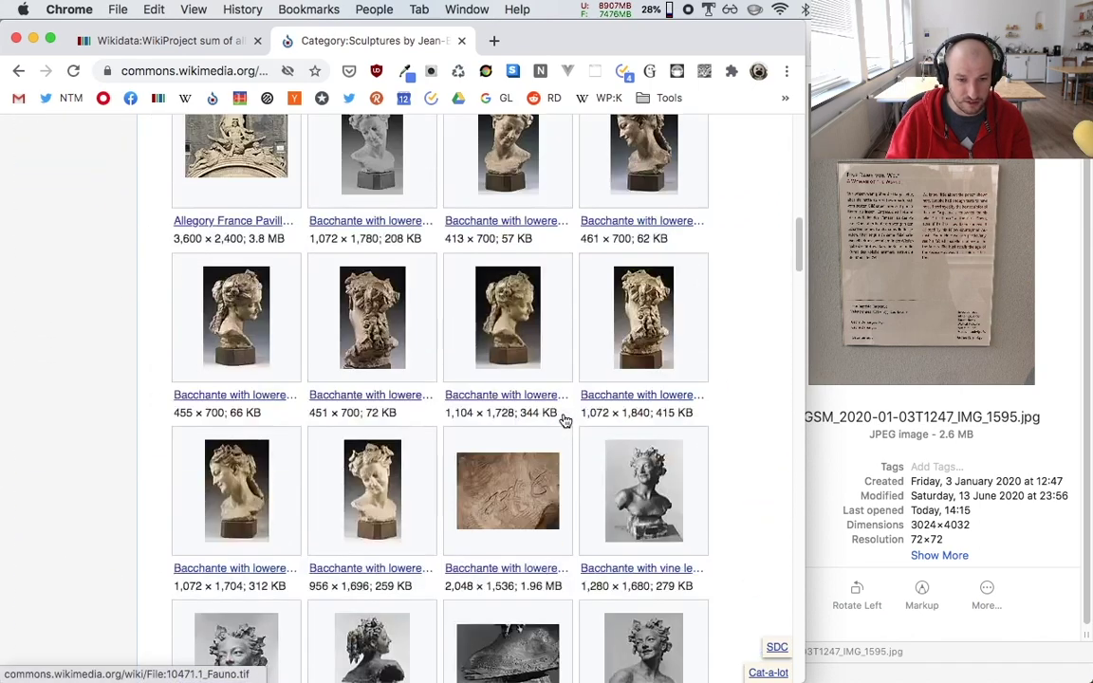
scroll(565, 421, down, 19)
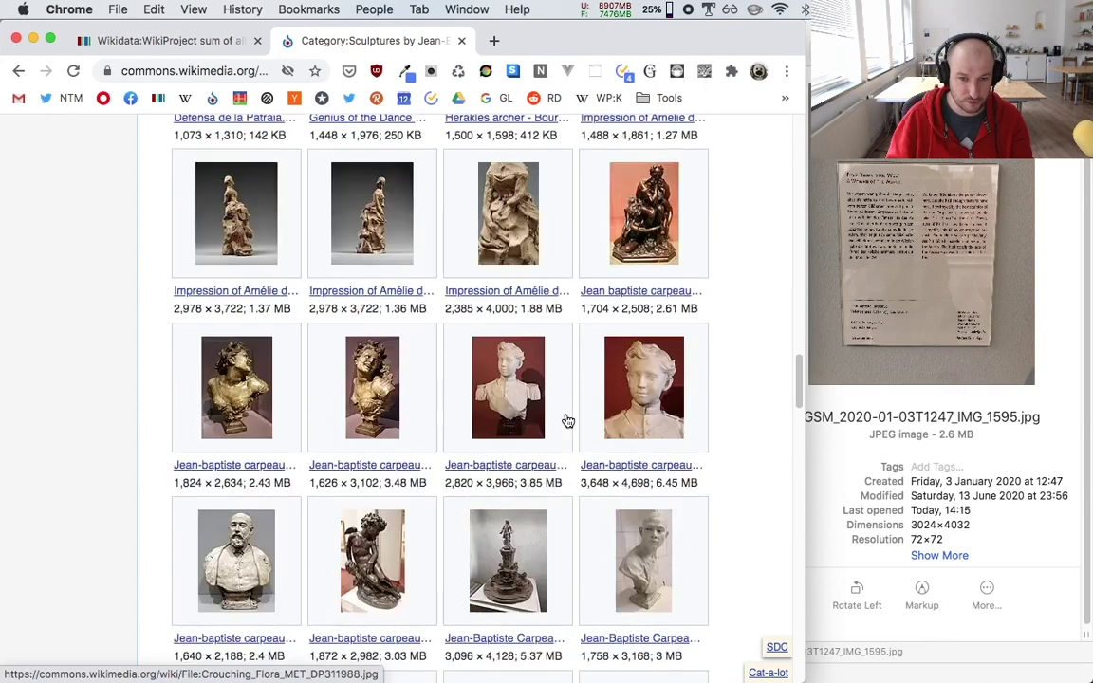
scroll(568, 420, down, 20)
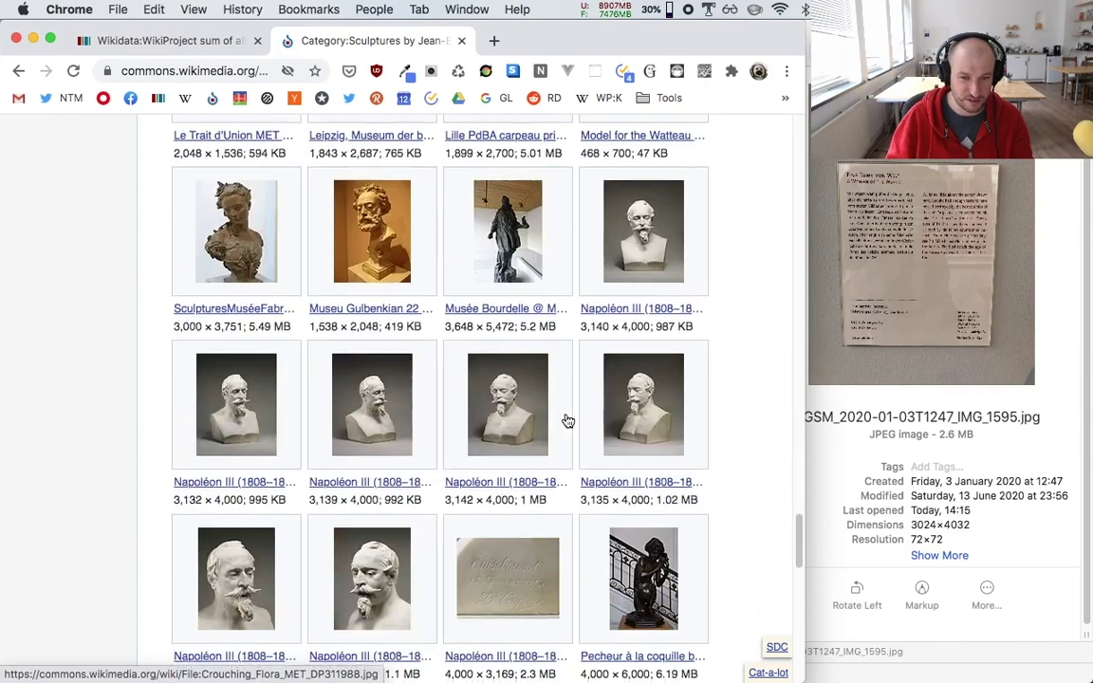
scroll(567, 420, down, 15)
scroll(569, 421, up, 20)
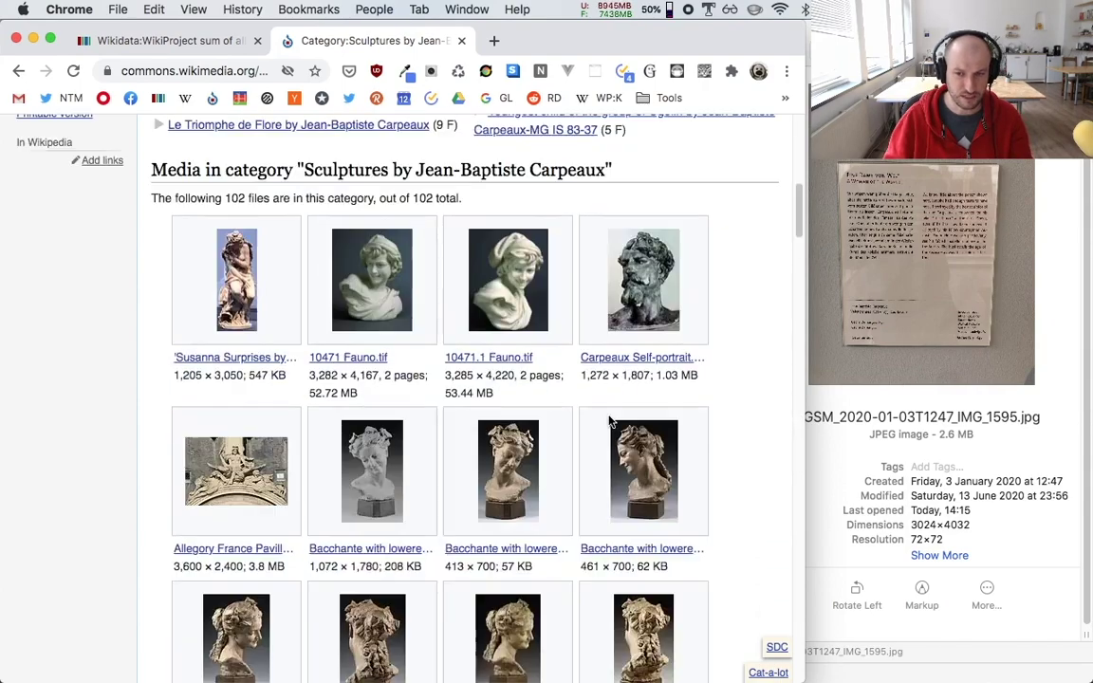
Step: Expand the subcategory Sculptures by Jean-Baptiste Carpeaux by museum and check which museums it covers
scroll(610, 420, up, 10)
scroll(285, 332, down, 1)
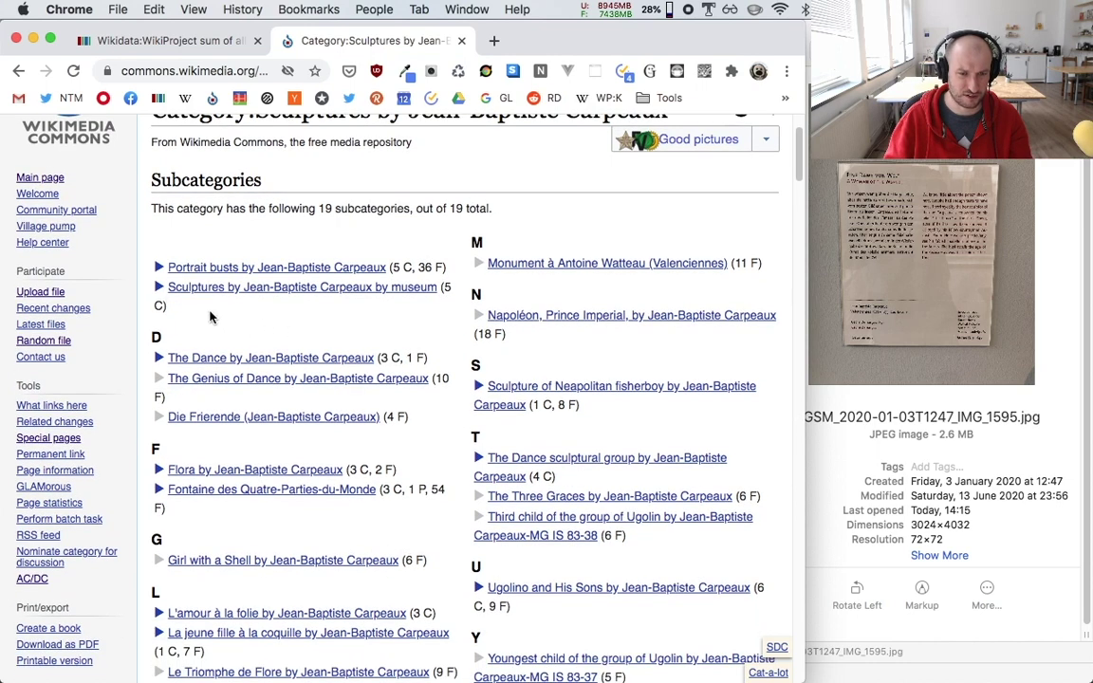
click(160, 288)
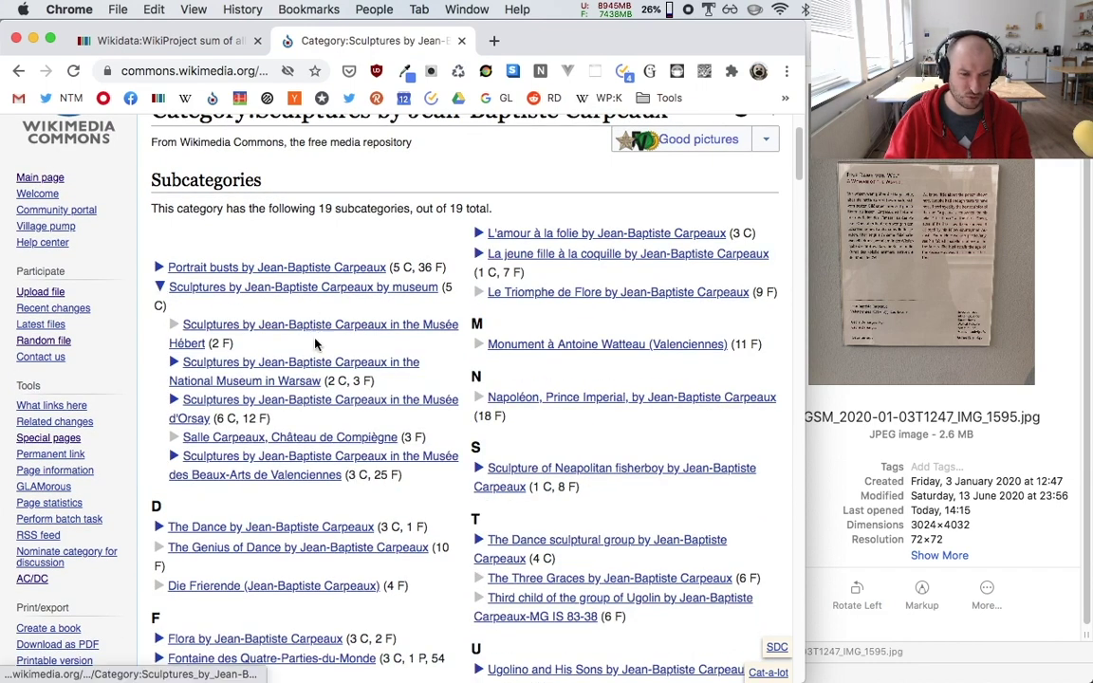
scroll(368, 406, down, 1)
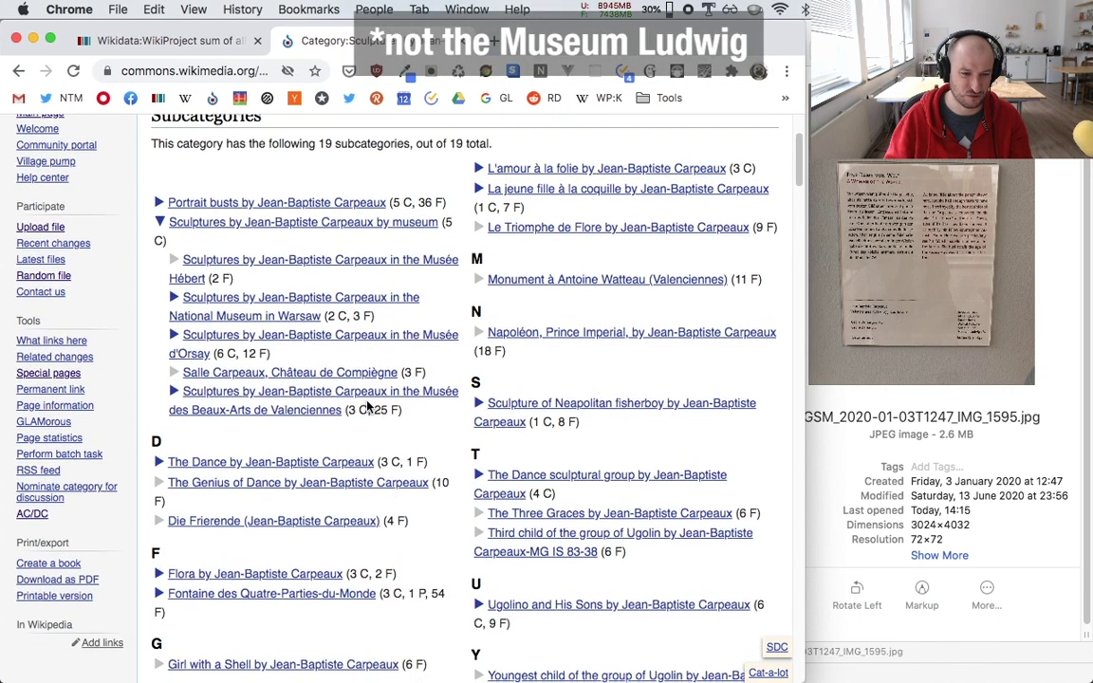
scroll(368, 406, down, 1)
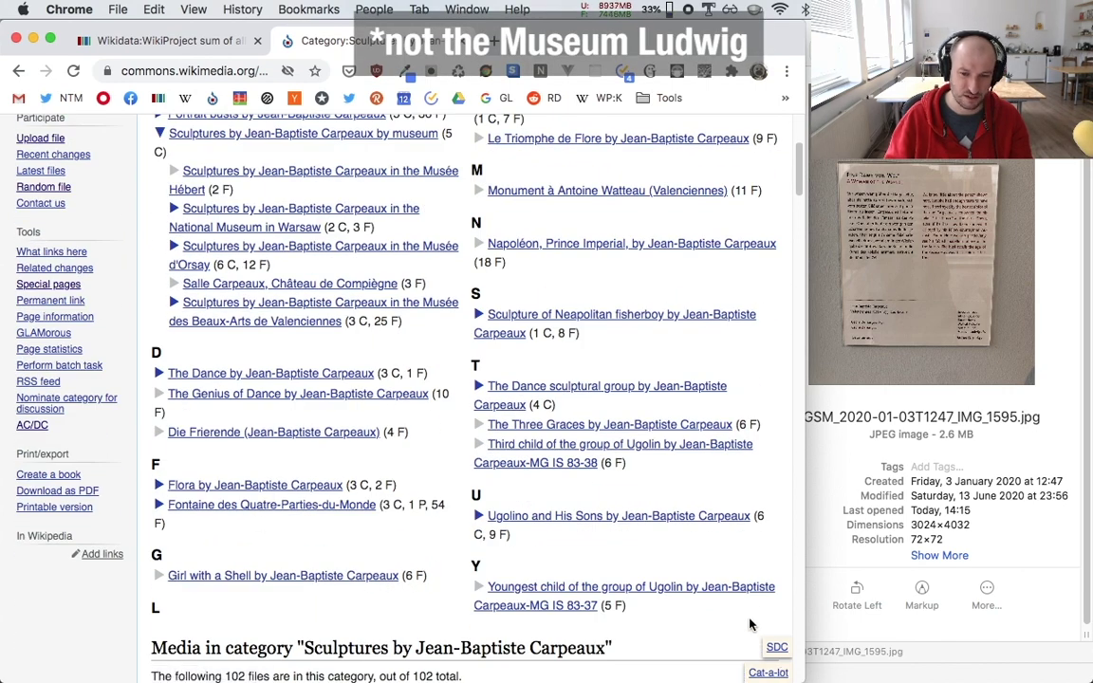
scroll(749, 446, up, 1)
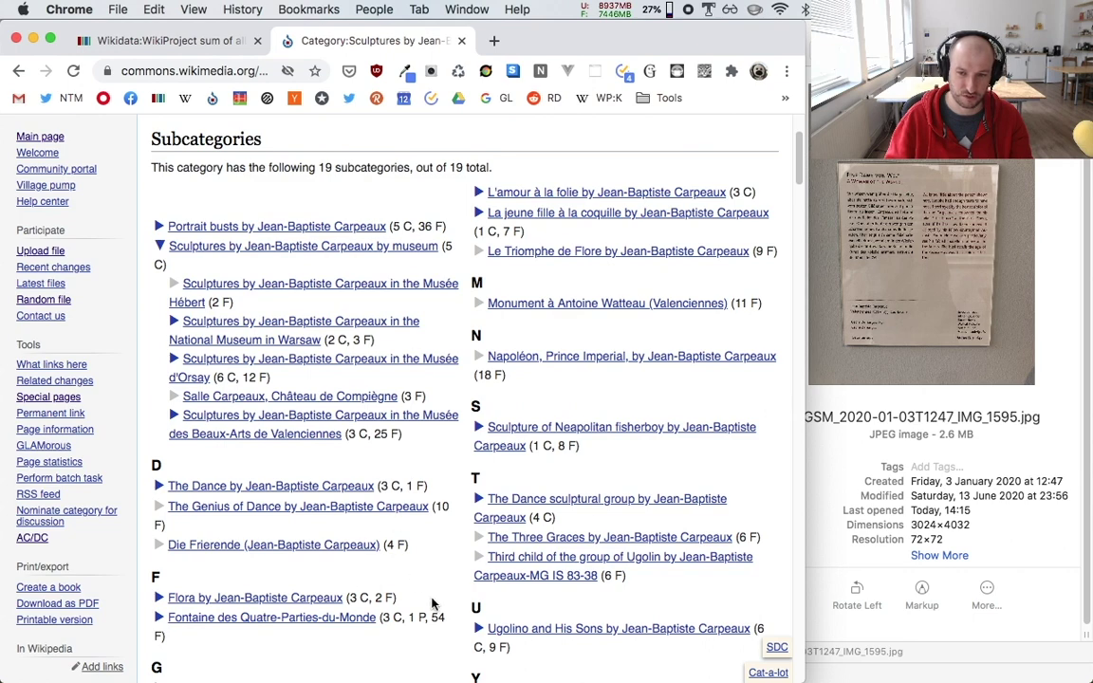
scroll(375, 432, up, 1)
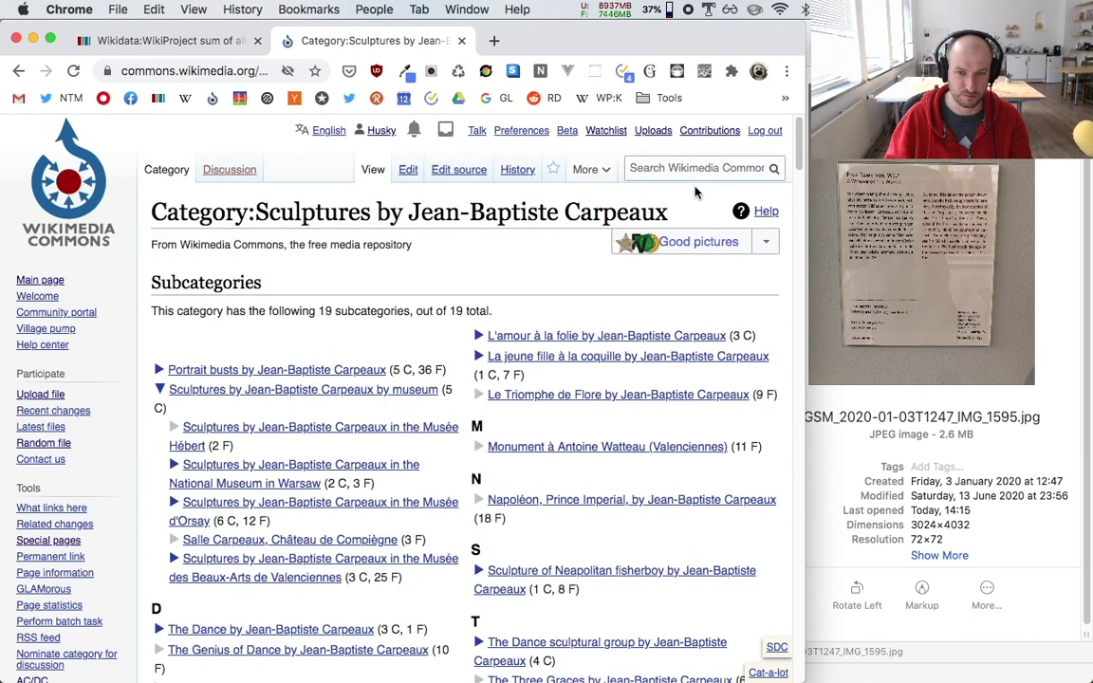
Step: Search Wikimedia Commons for "Carpeaux wallraf"
click(645, 168)
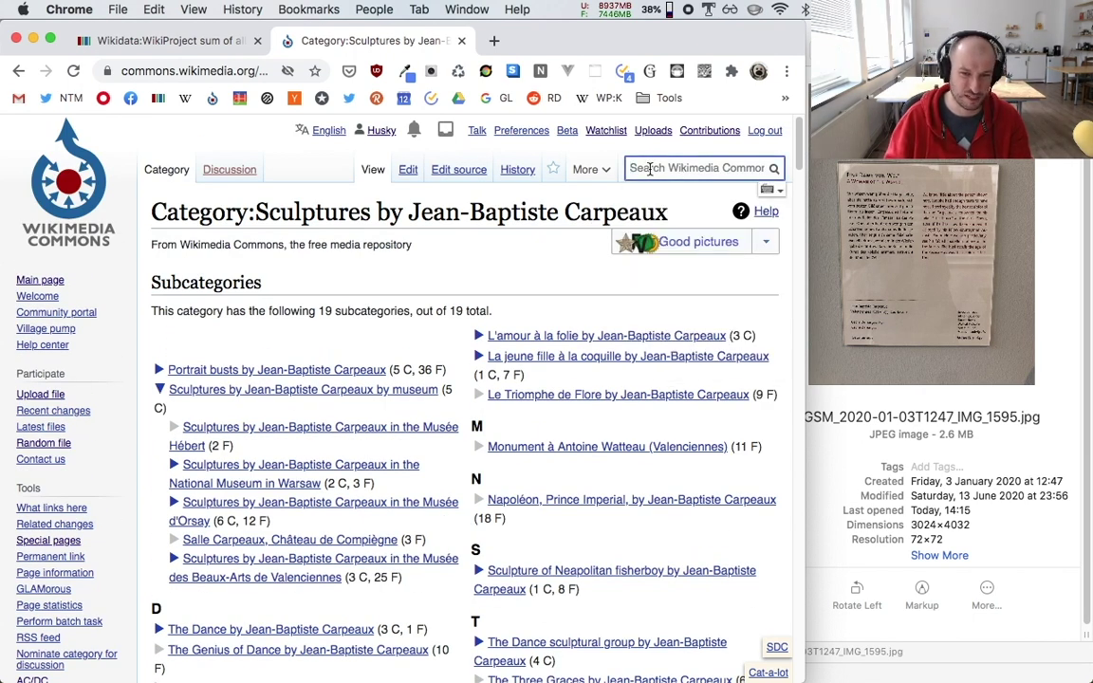
double_click(607, 212)
key(super+c)
click(688, 168)
key(super+v)
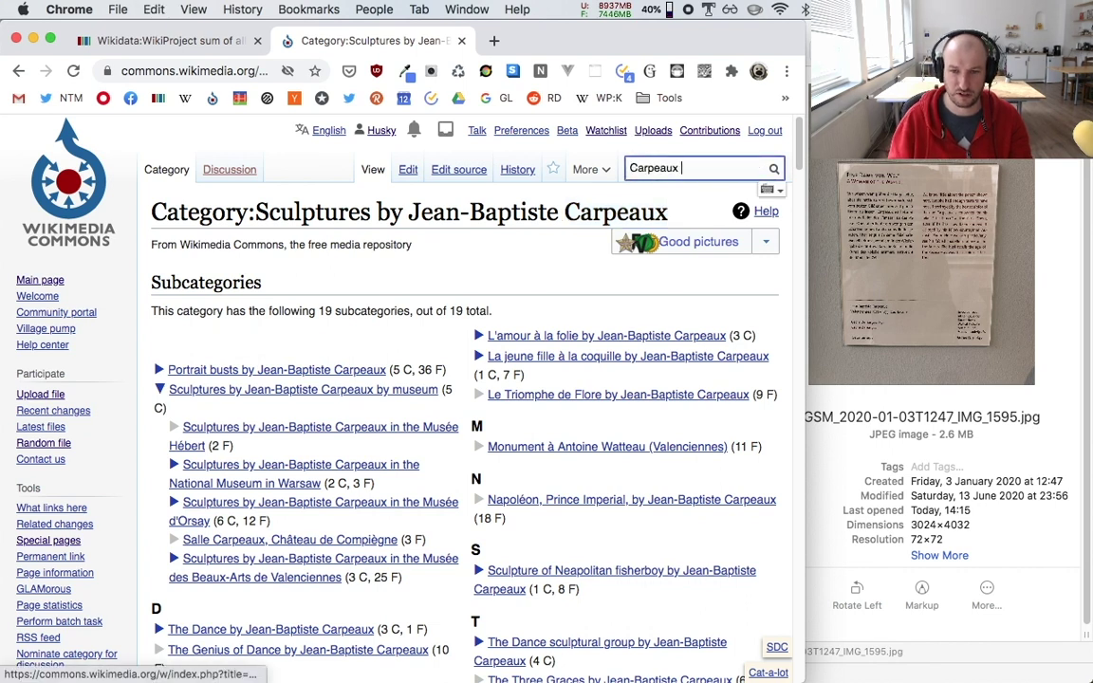
text(wakkr)
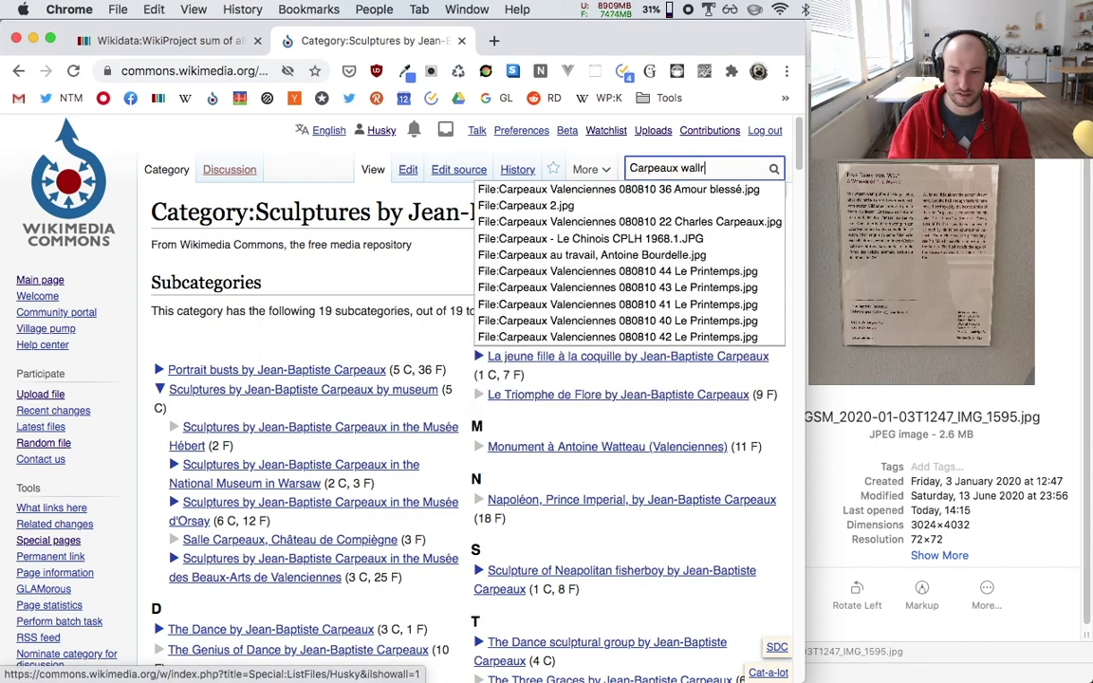
text(af)
key(Return)
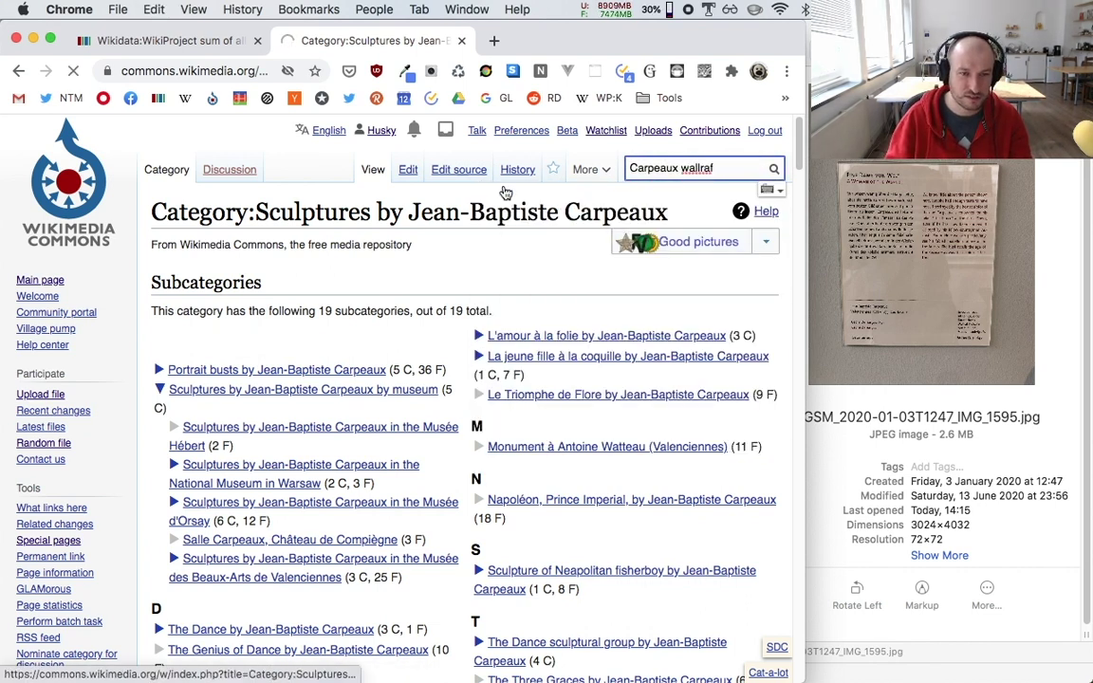
Step: Search the web for "wallraf ludwig museum" in a new browser tab
key(super+t)
text(wallraf ludi)
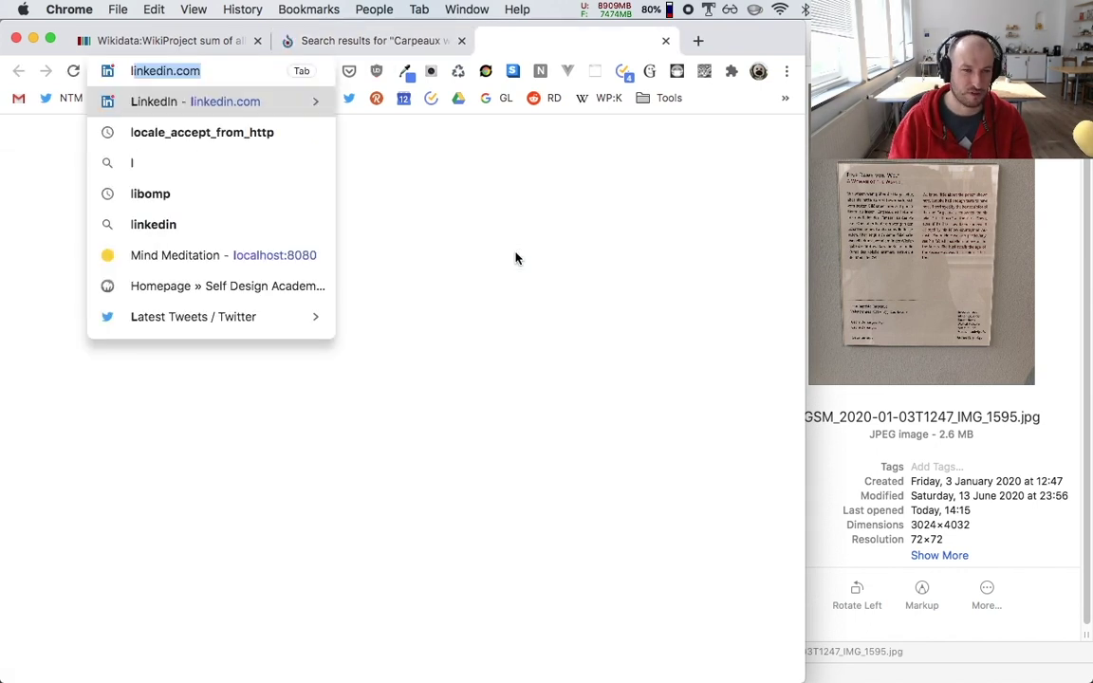
key(BackSpace)
text(wig museum)
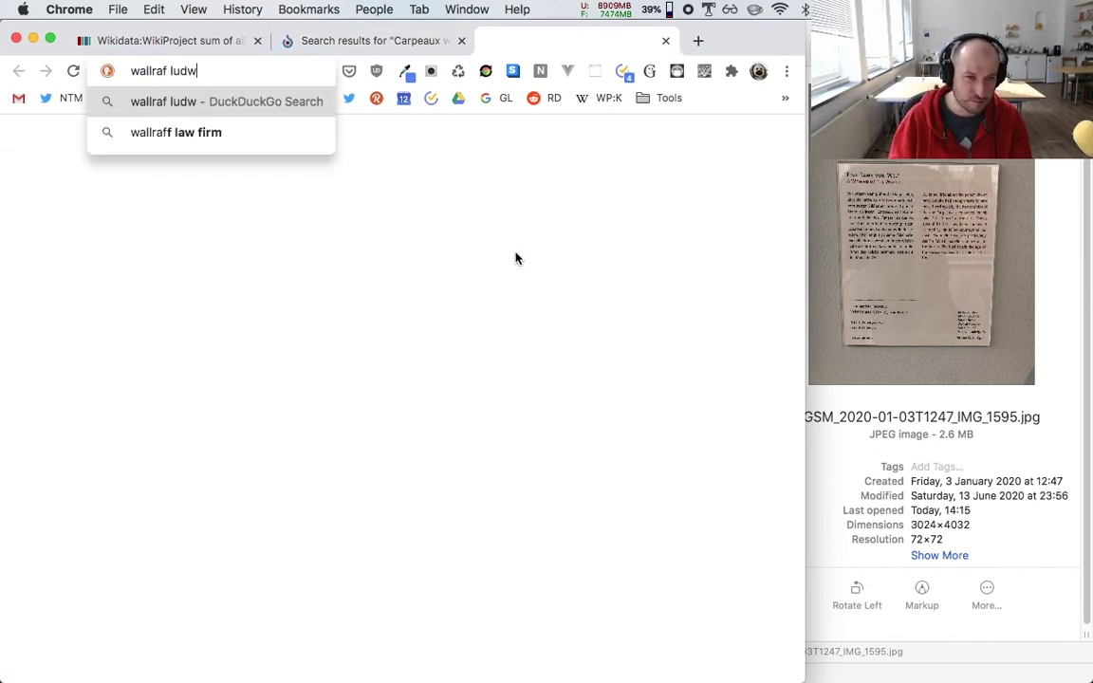
key(Return)
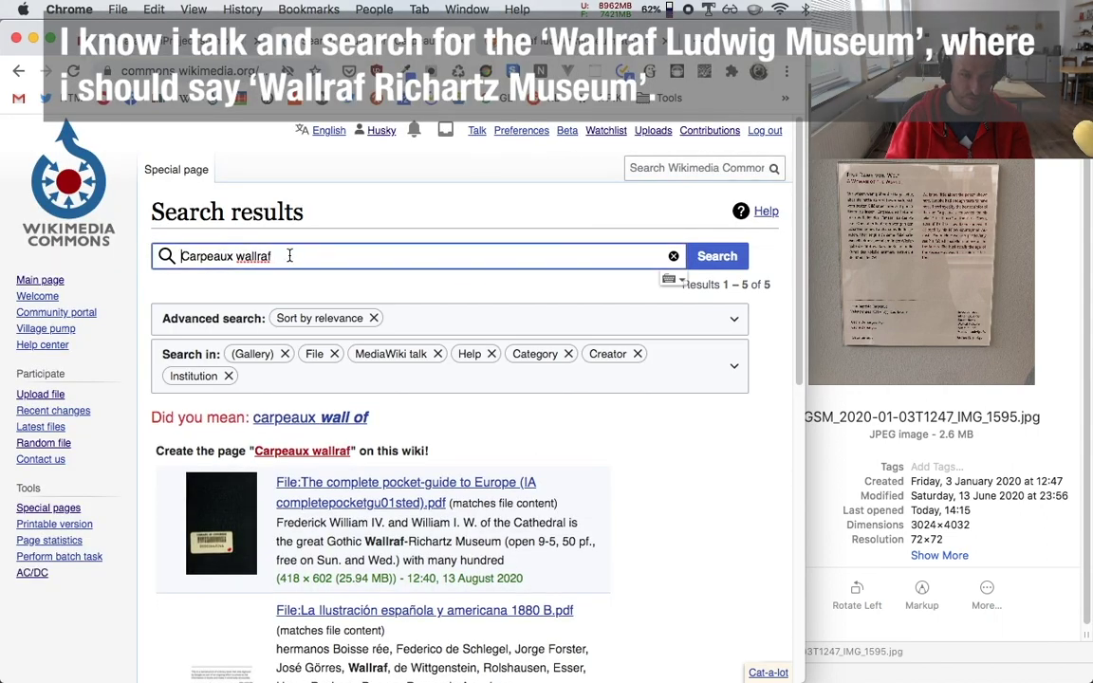
Step: Look through the Commons search results for "Carpeaux wallraf" for an image of the bust
scroll(245, 491, down, 10)
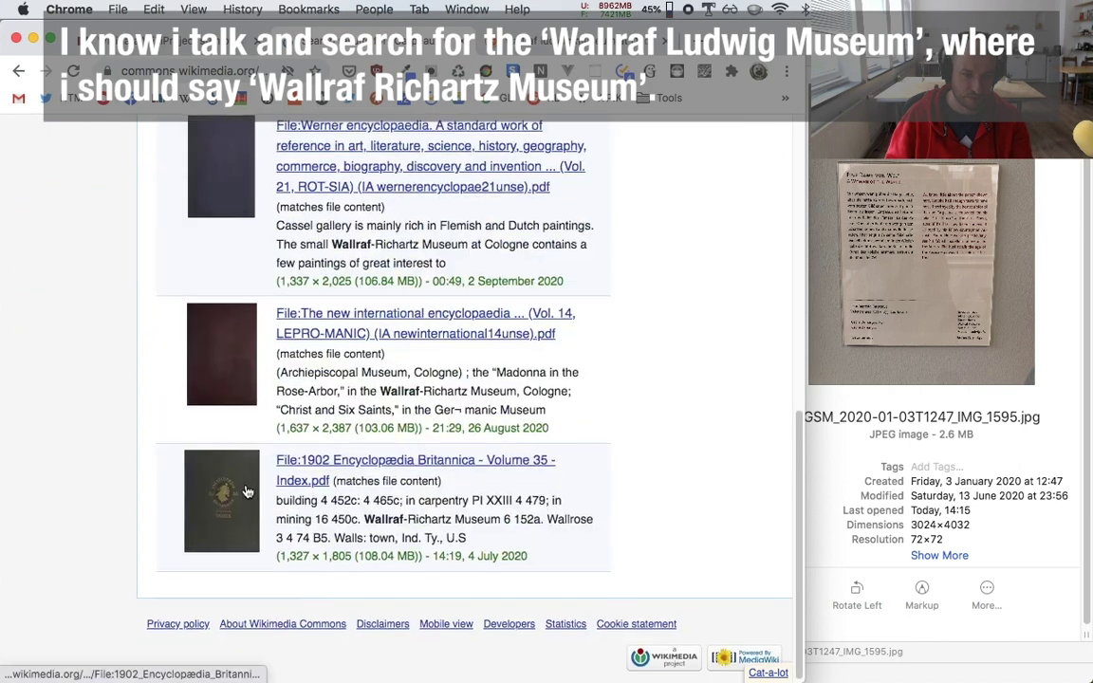
scroll(246, 492, up, 5)
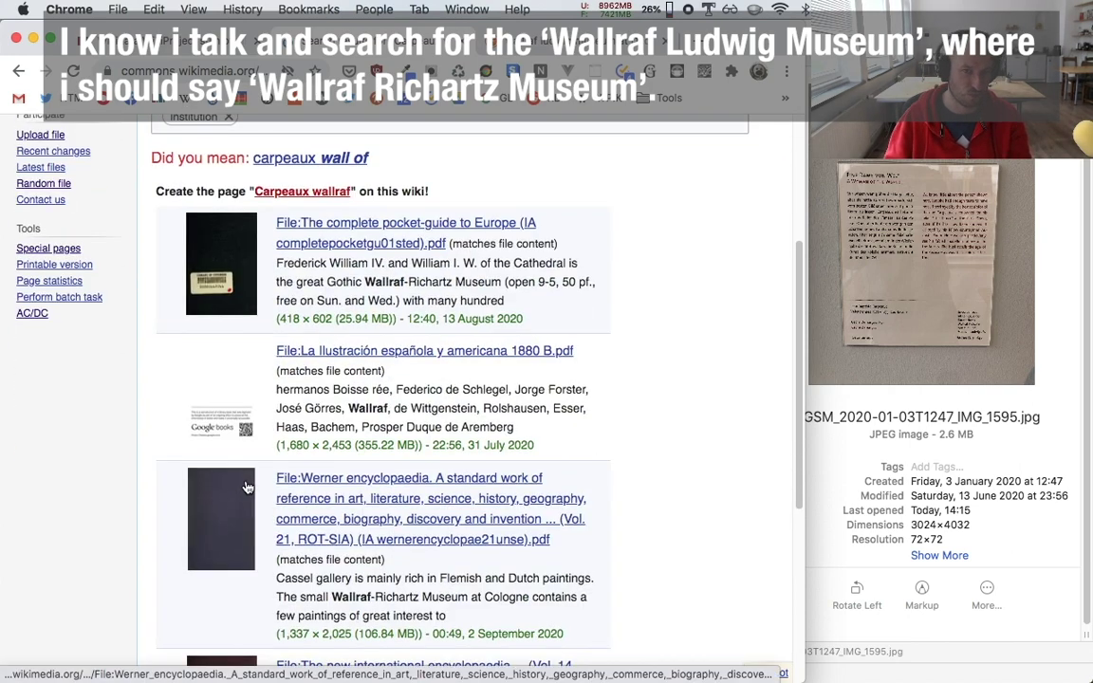
scroll(246, 488, up, 3)
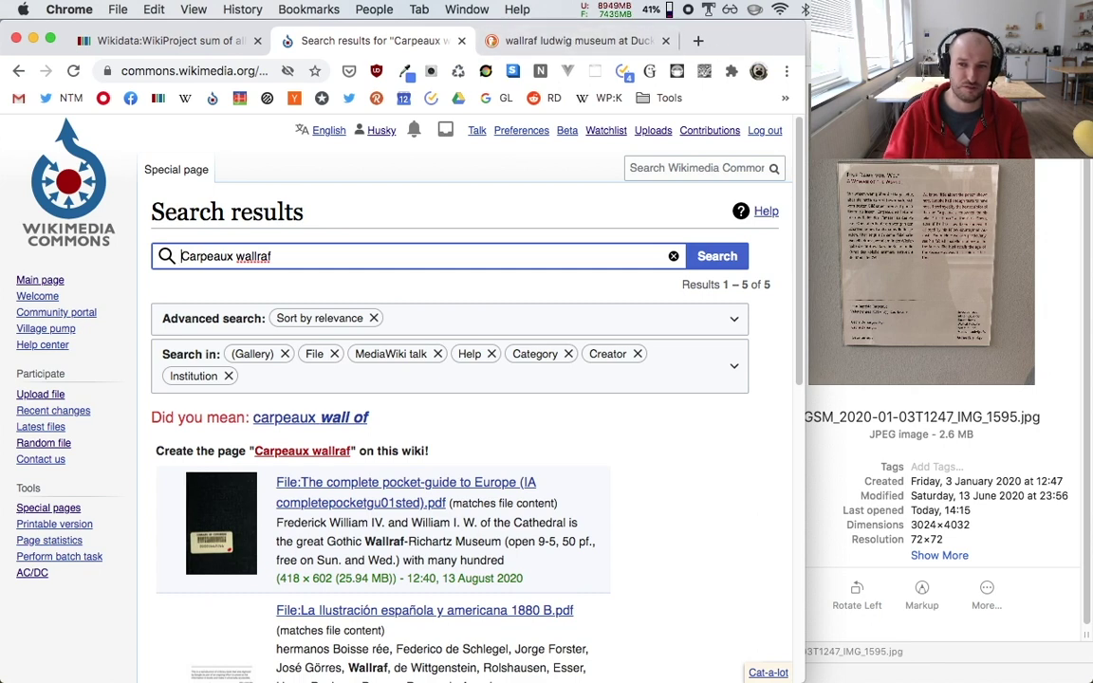
Step: Switch to Finder, preview the museum label photo GSM_2020-01-03T1247_IMG_1595.jpg to read it, and return to Chrome
key(super+Tab)
key(space)
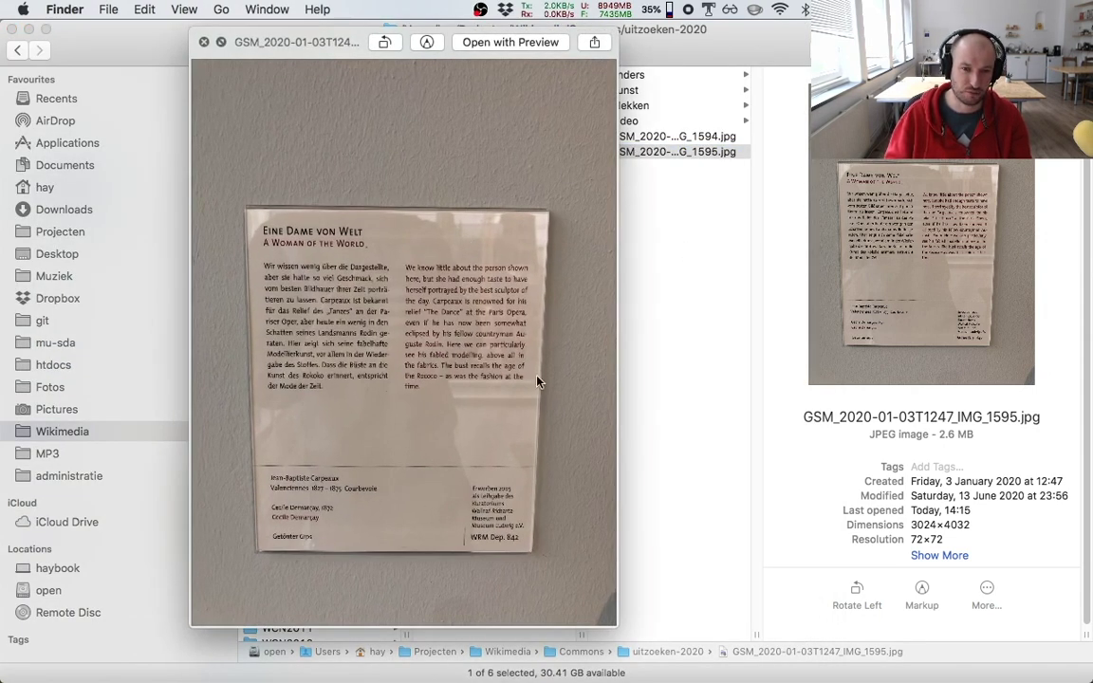
key(space)
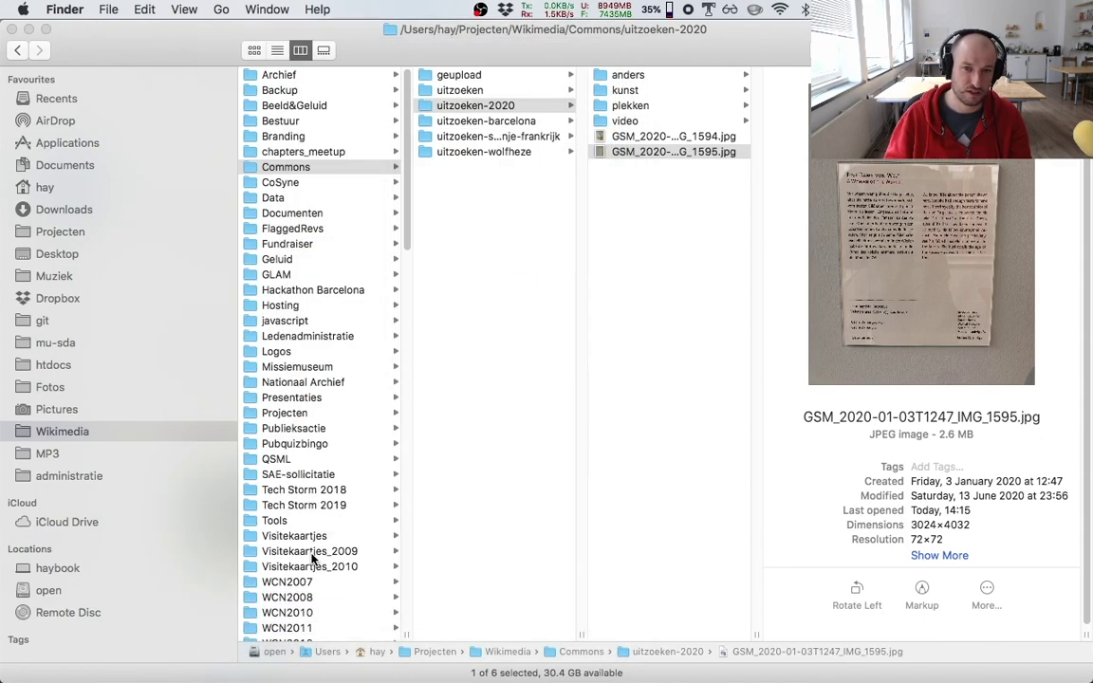
key(super+Tab)
Step: Open the Wallraf-Richartz-Museum website from the web search results and look through its Collections page
click(536, 43)
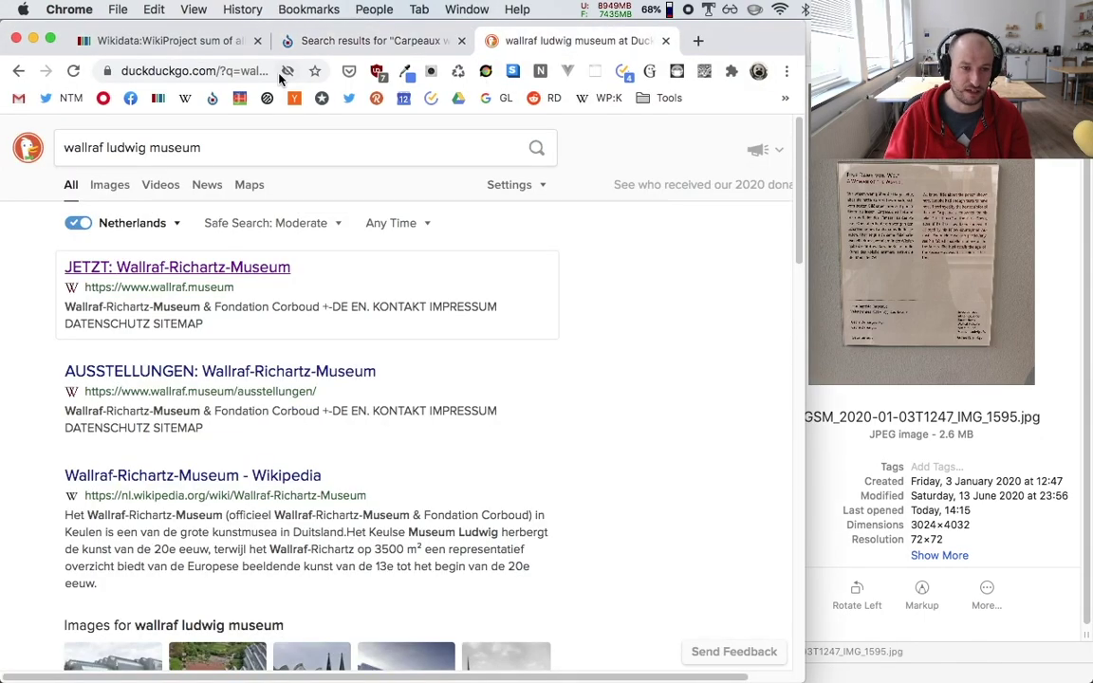
click(225, 283)
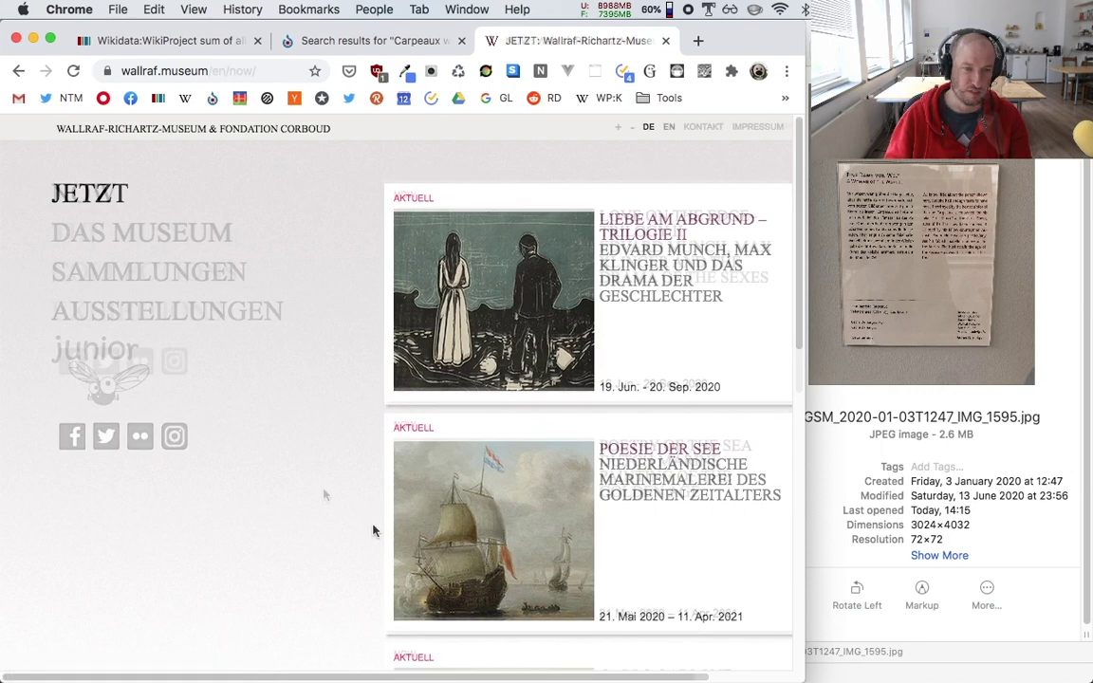
click(169, 272)
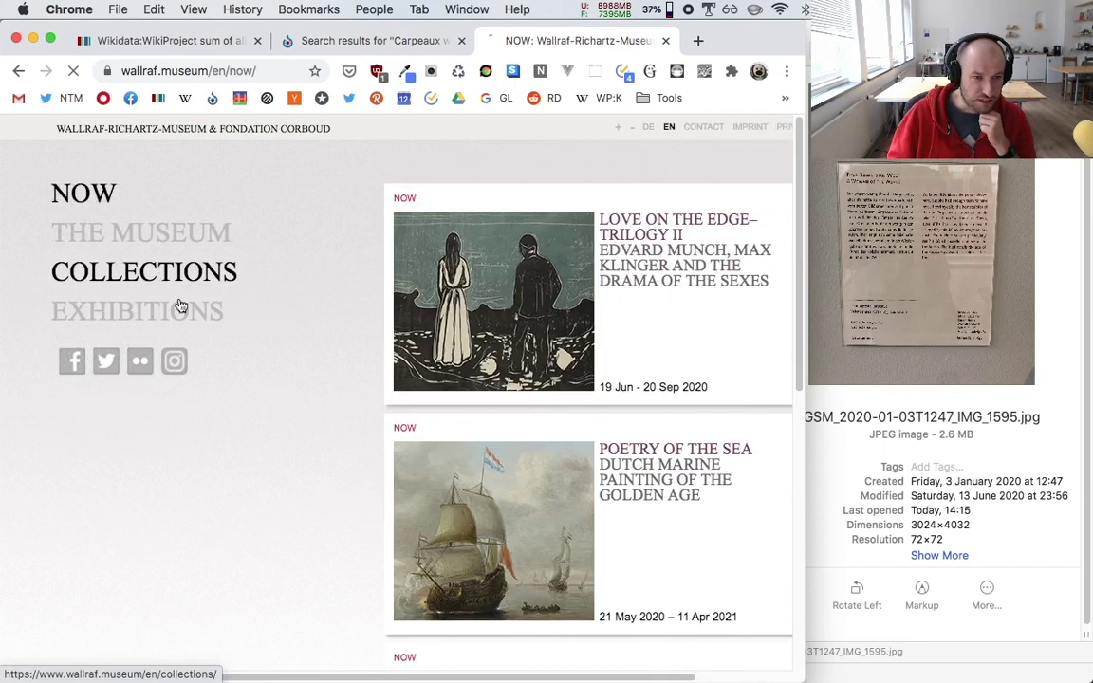
scroll(324, 427, down, 10)
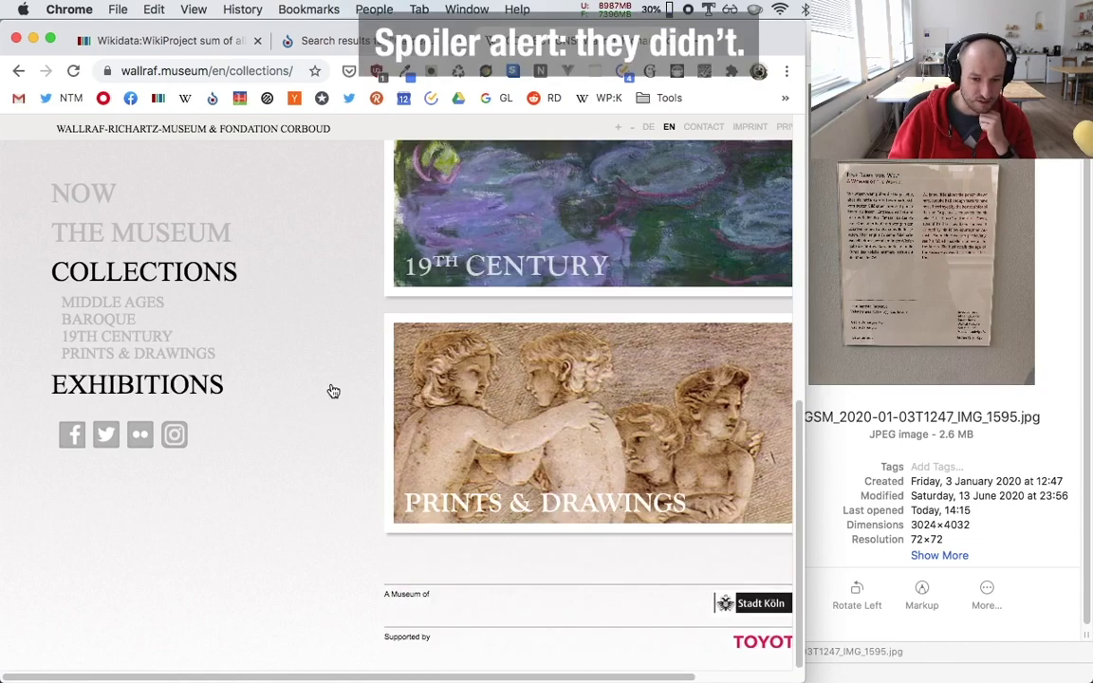
scroll(332, 390, up, 8)
scroll(519, 269, down, 4)
scroll(361, 361, down, 1)
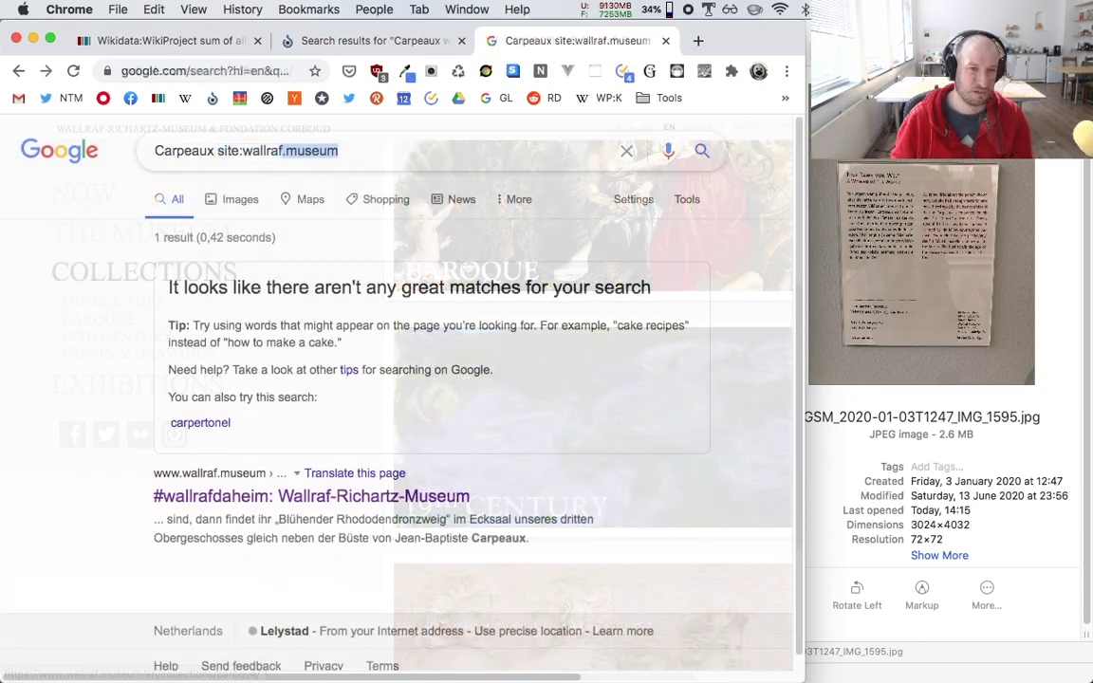
Step: Search Google for "Carpeaux" eine dame von welt, with the name in quotation marks, and show the image results
key(BackSpace)
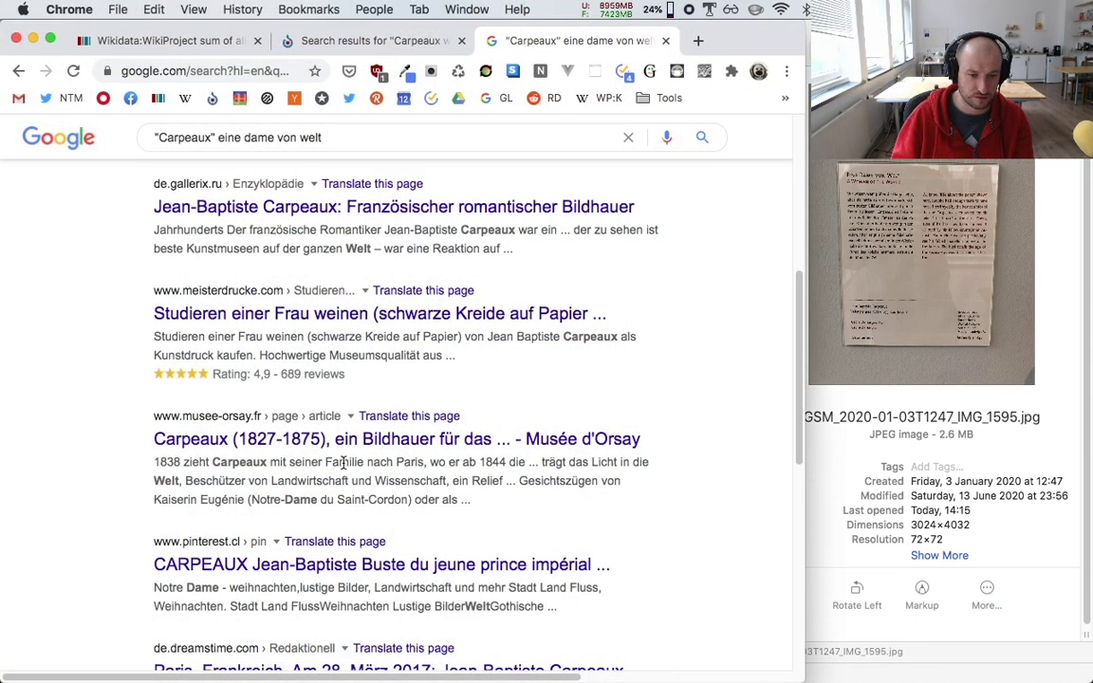
scroll(343, 462, up, 10)
click(252, 202)
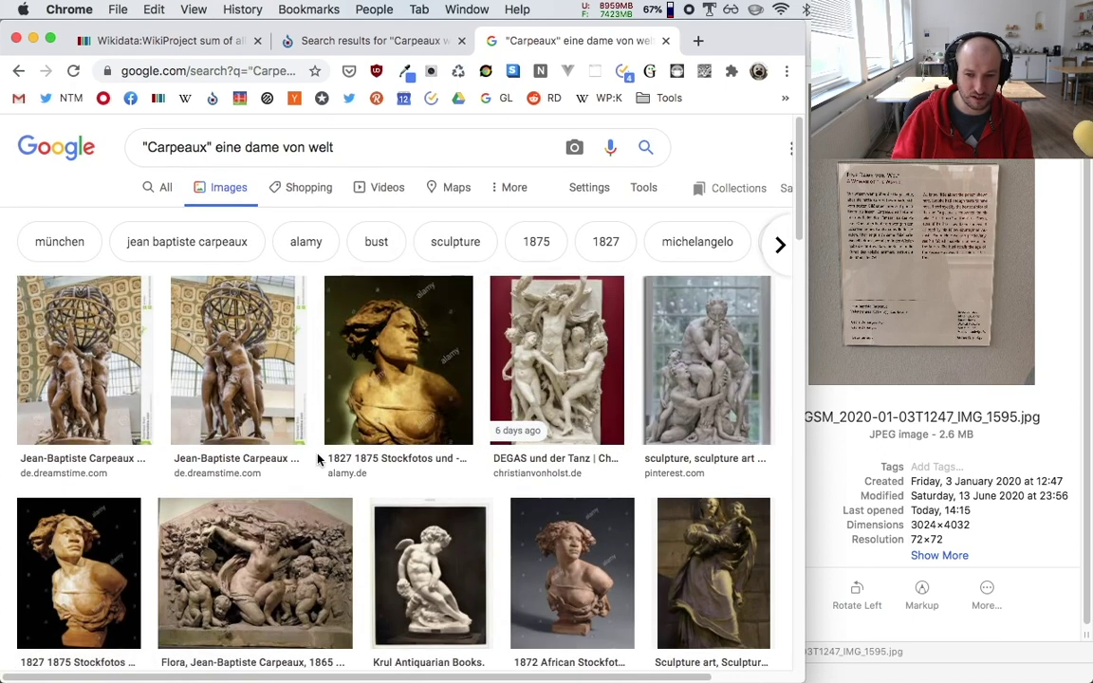
Step: Browse the Google image results for an existing picture of the photographed bust
scroll(318, 459, down, 10)
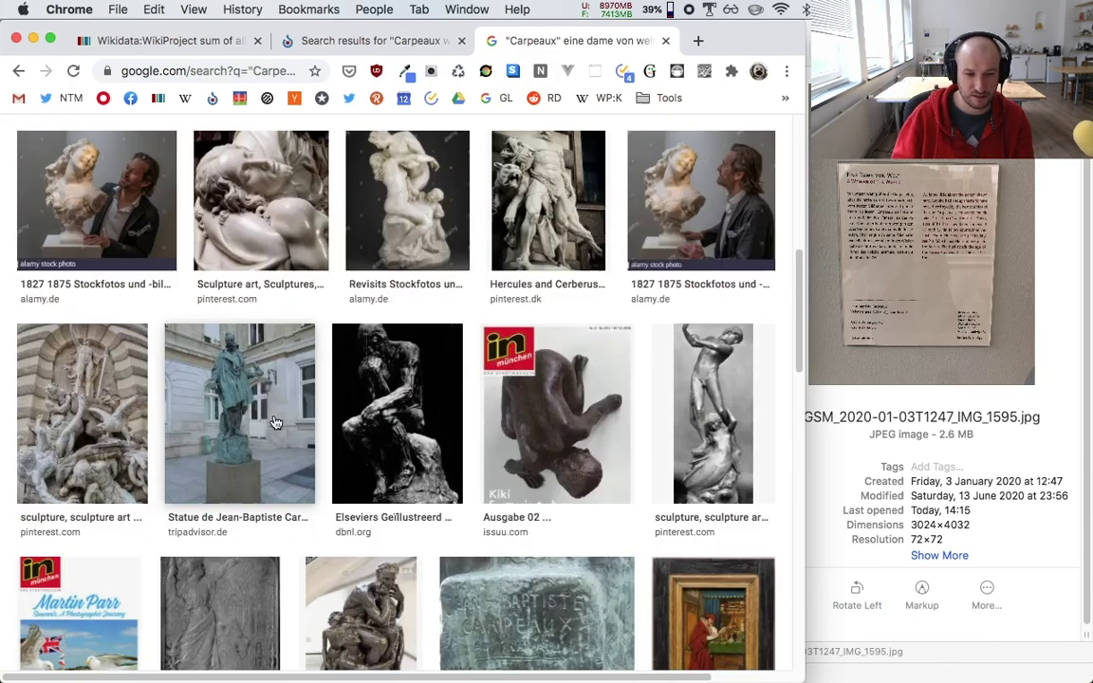
scroll(275, 420, down, 5)
scroll(277, 419, down, 3)
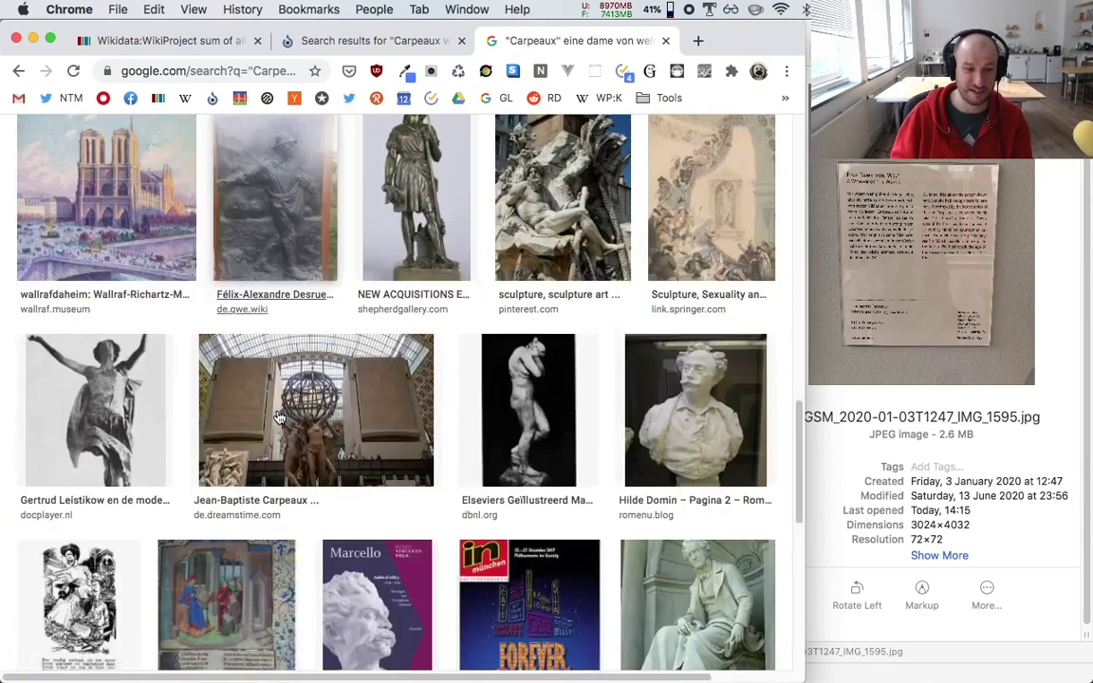
scroll(277, 436, down, 8)
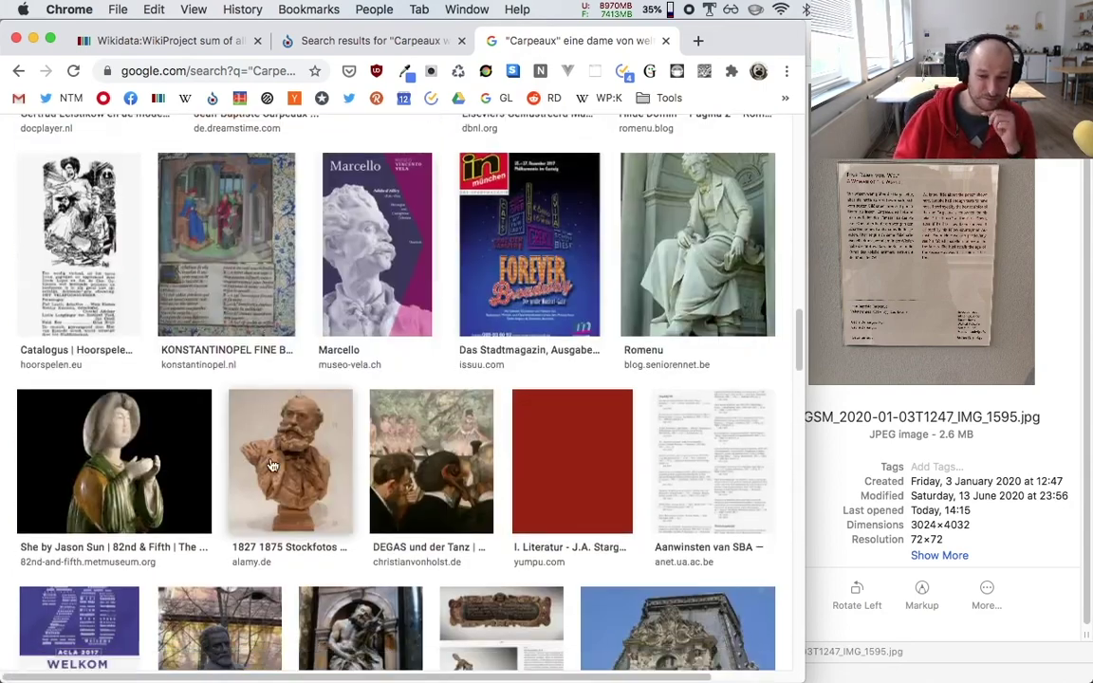
scroll(275, 458, down, 7)
scroll(284, 446, down, 15)
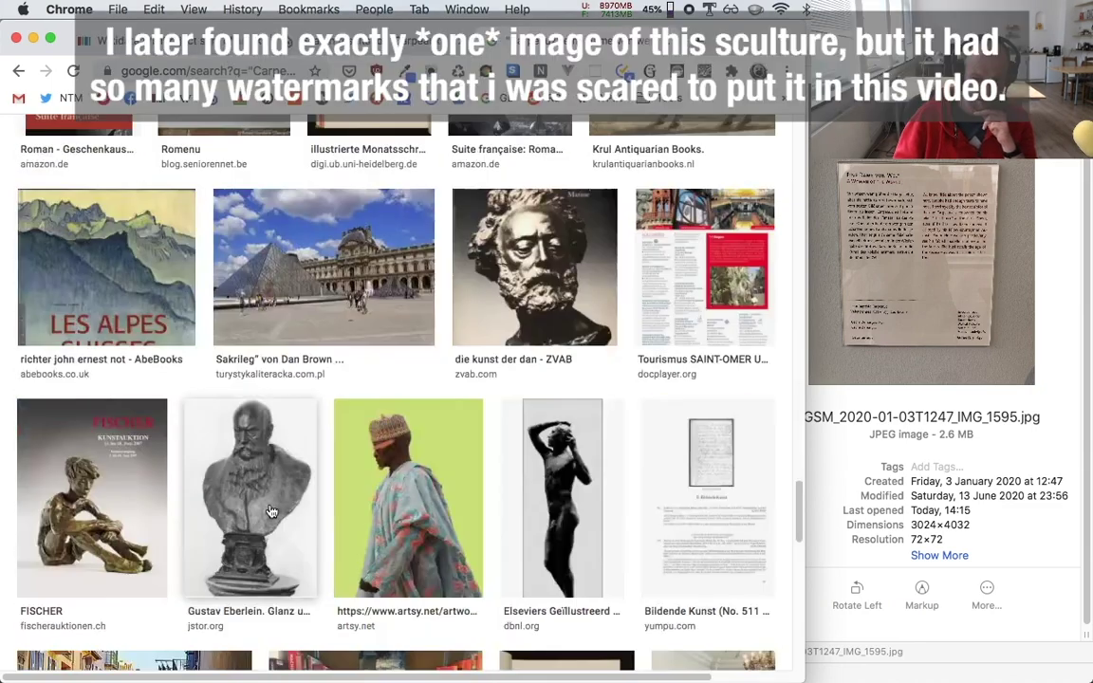
scroll(284, 445, down, 10)
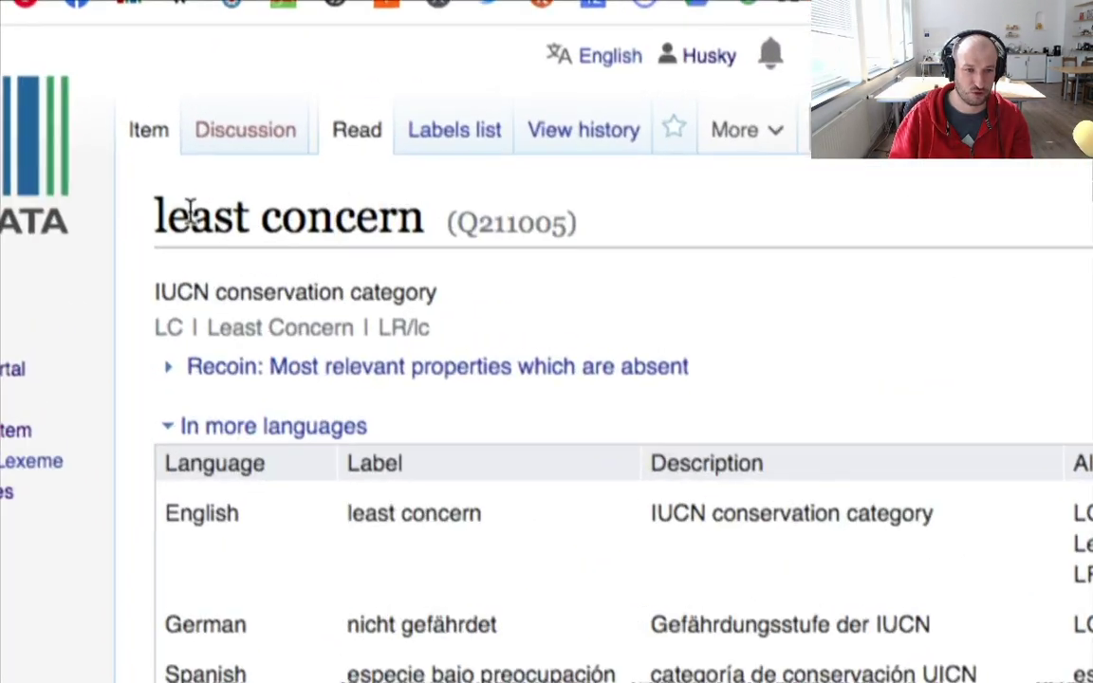
Step: Highlight the identifier Q211005 and then the label on the Wikidata item for least concern
double_click(512, 225)
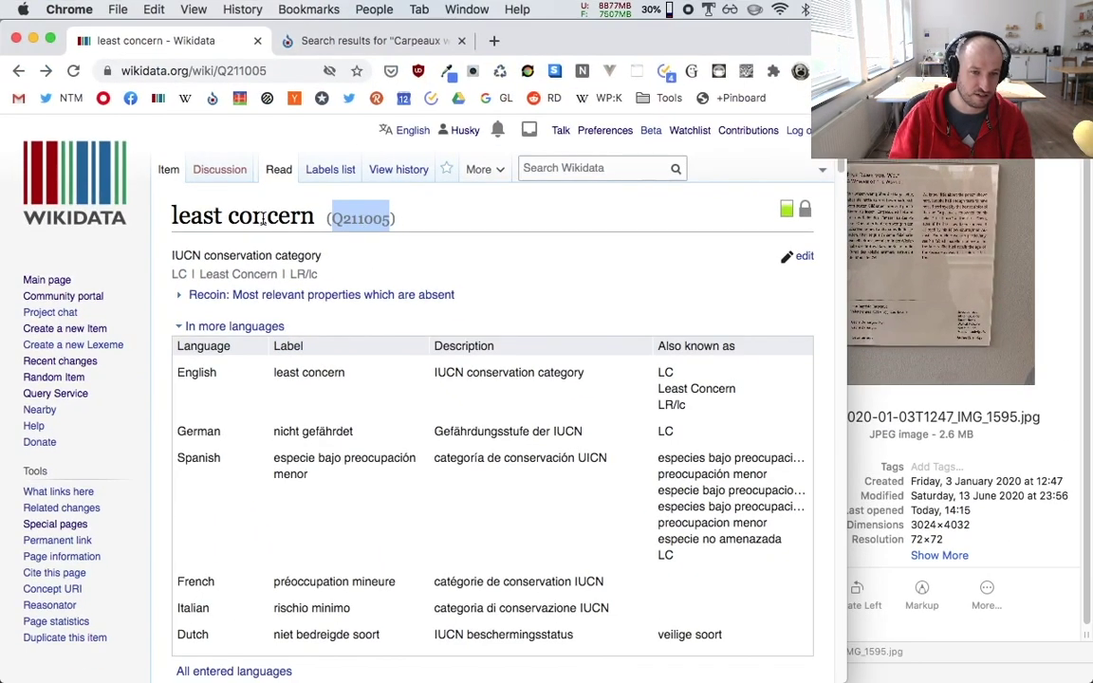
drag(168, 217, 314, 217)
click(214, 268)
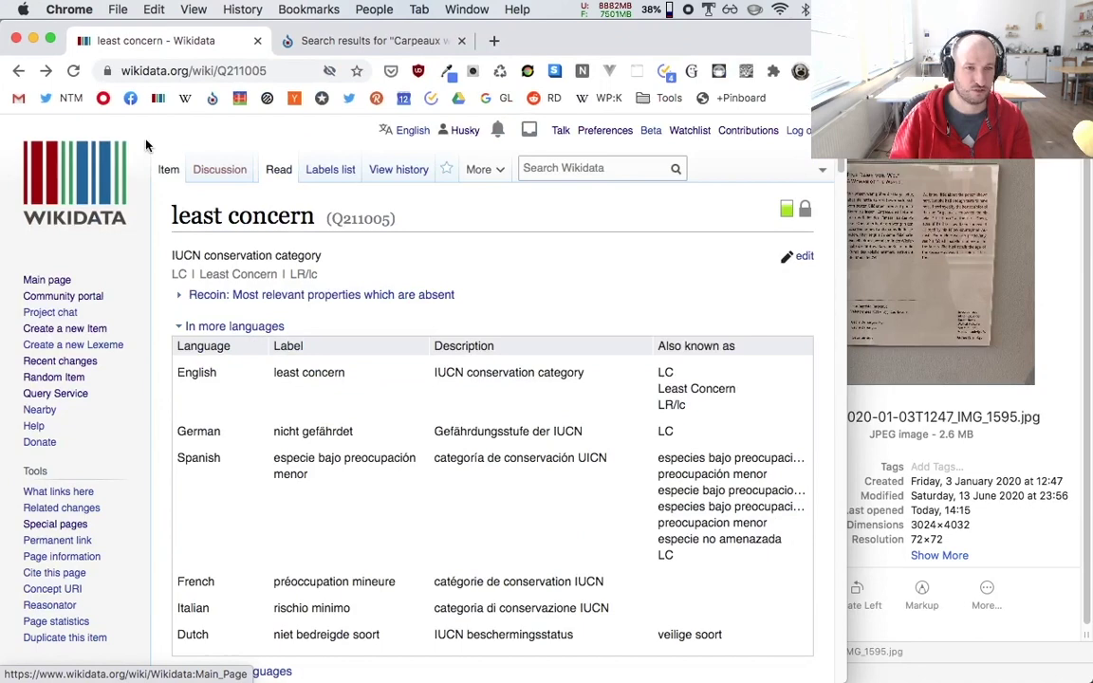
Step: Open the Wikidata item Q5 by replacing the identifier in the page address
double_click(245, 70)
text(Q5)
key(Return)
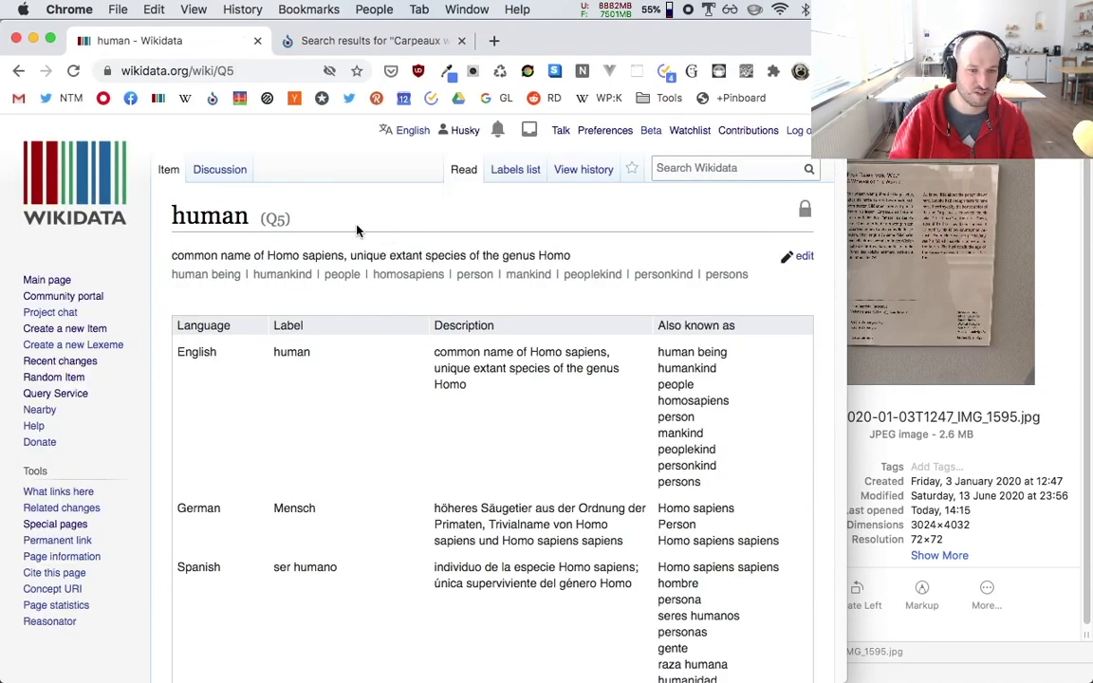
Step: Change the item identifier in the Wikidata address to Q42 and load that item
double_click(227, 70)
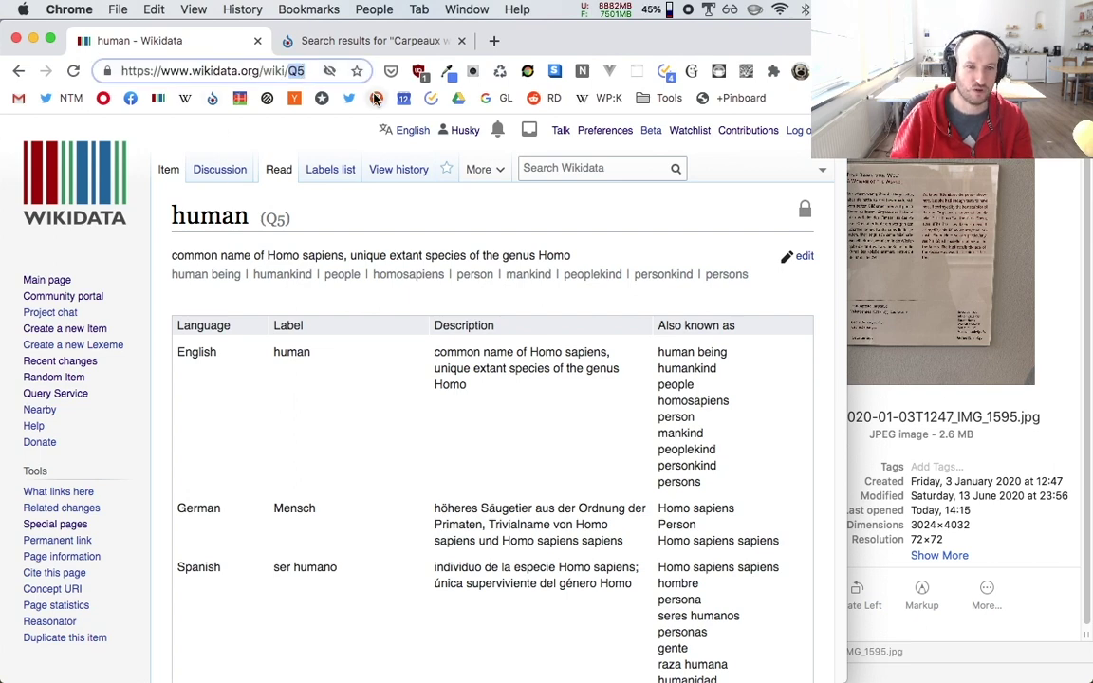
text(Q42)
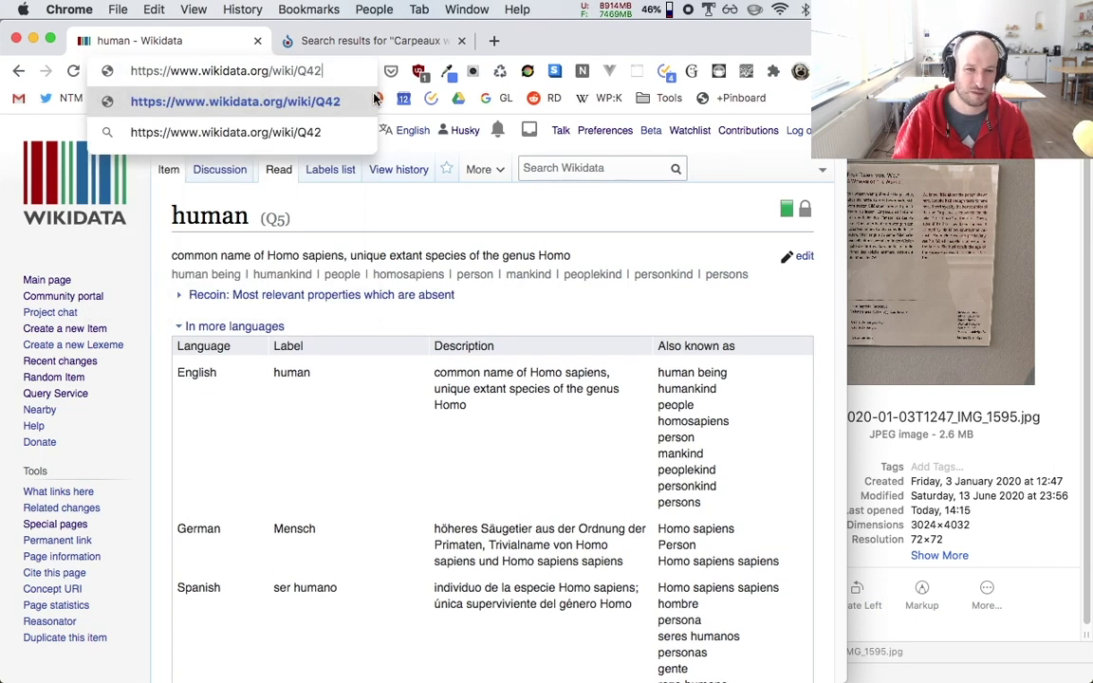
key(Return)
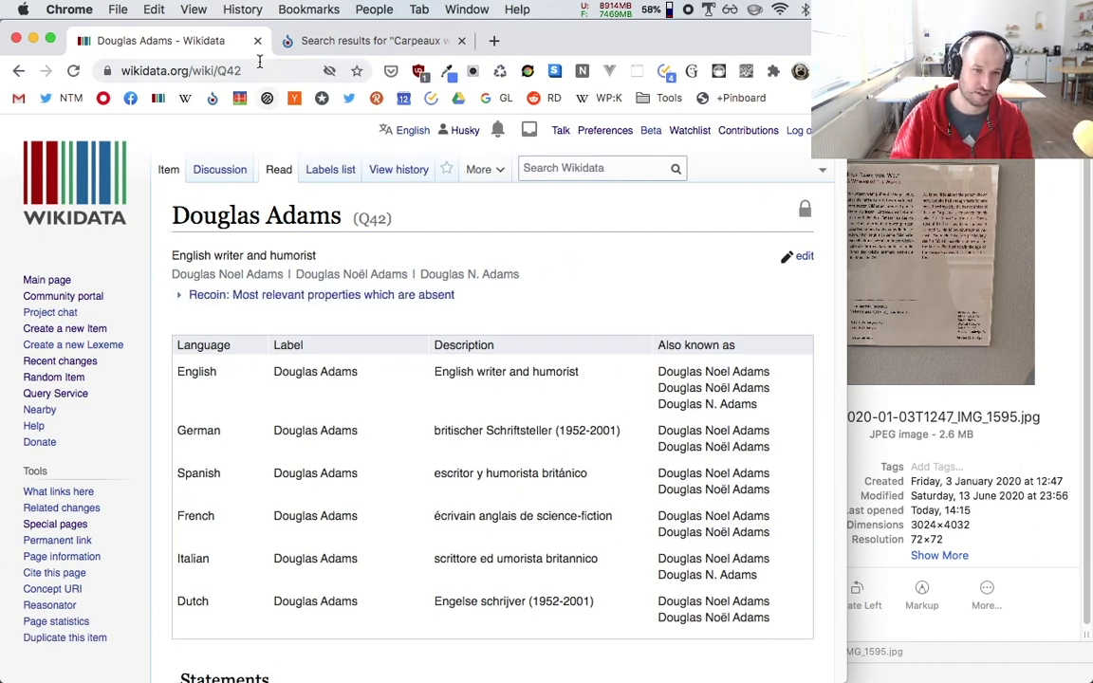
Step: Replace the number in the Wikidata item address with 55 and load item Q55
click(228, 71)
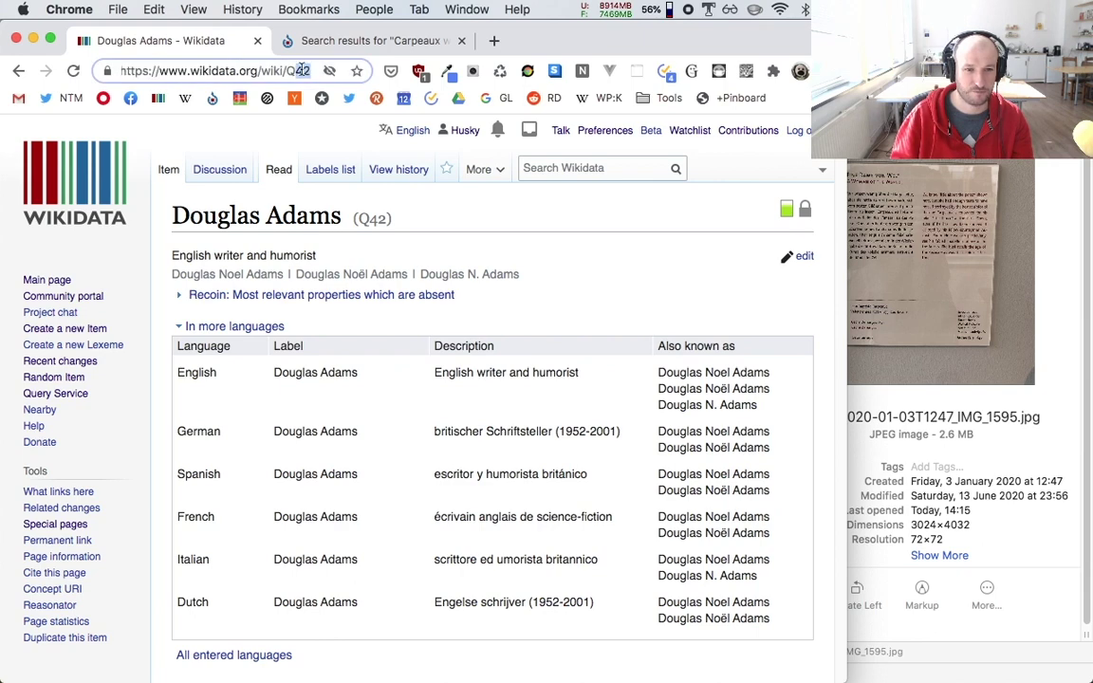
key(BackSpace)
key(BackSpace)
text(55)
key(Return)
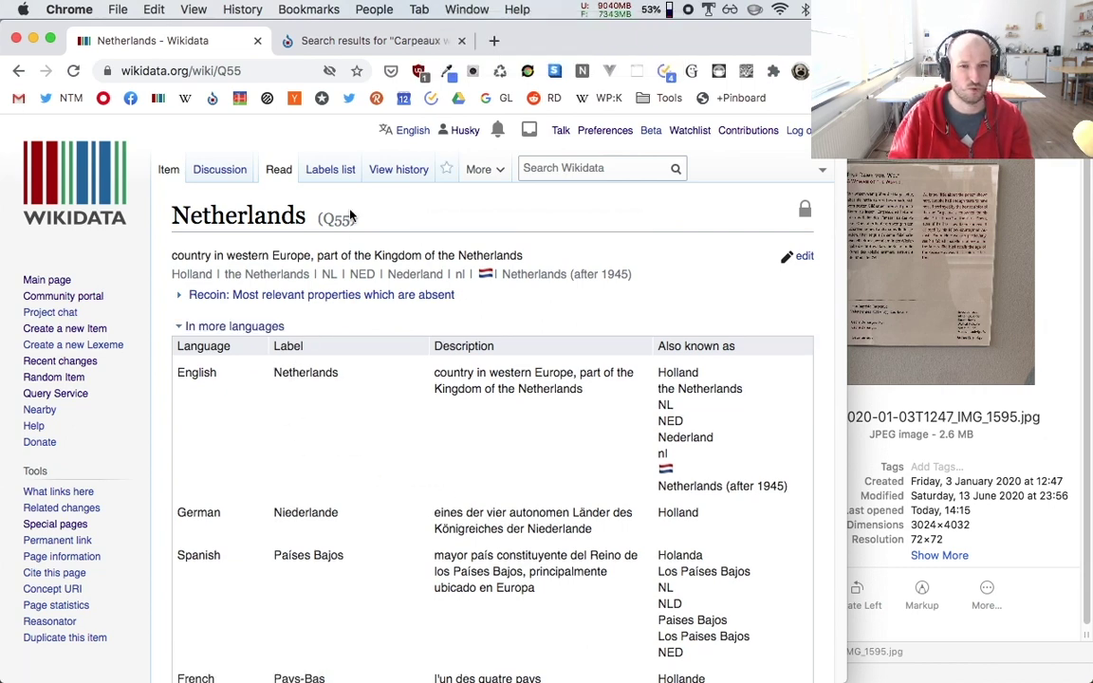
Step: Check the museum label photo in Finder, then return to Wikidata in Chrome and open the form for creating a new item
key(super+Tab)
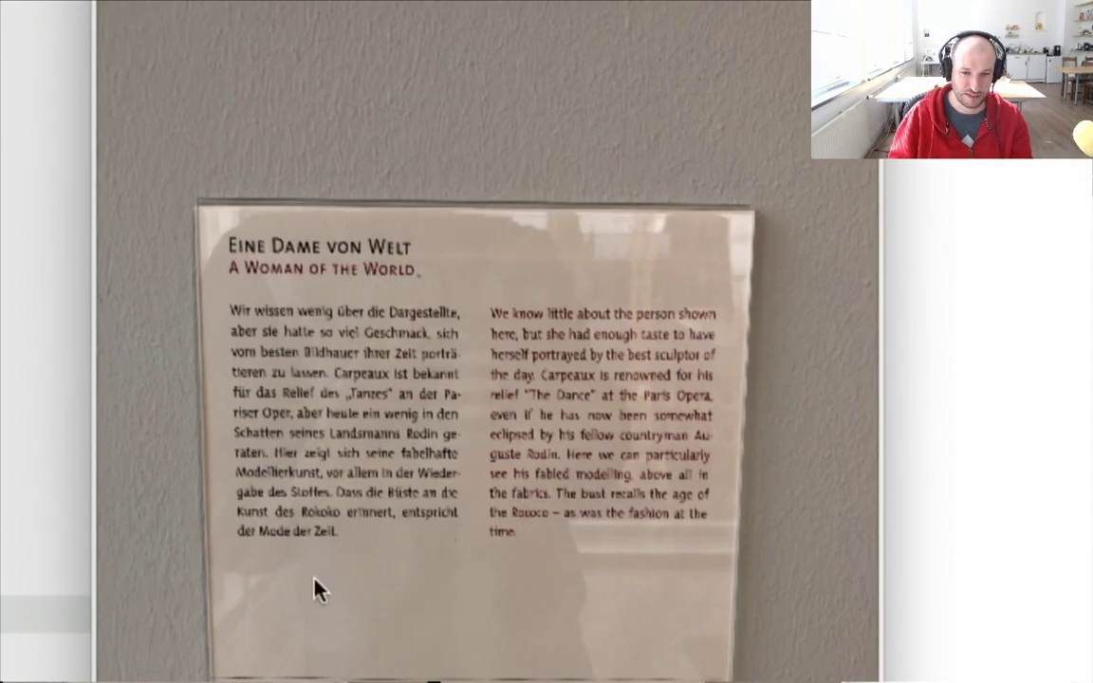
key(super+Tab)
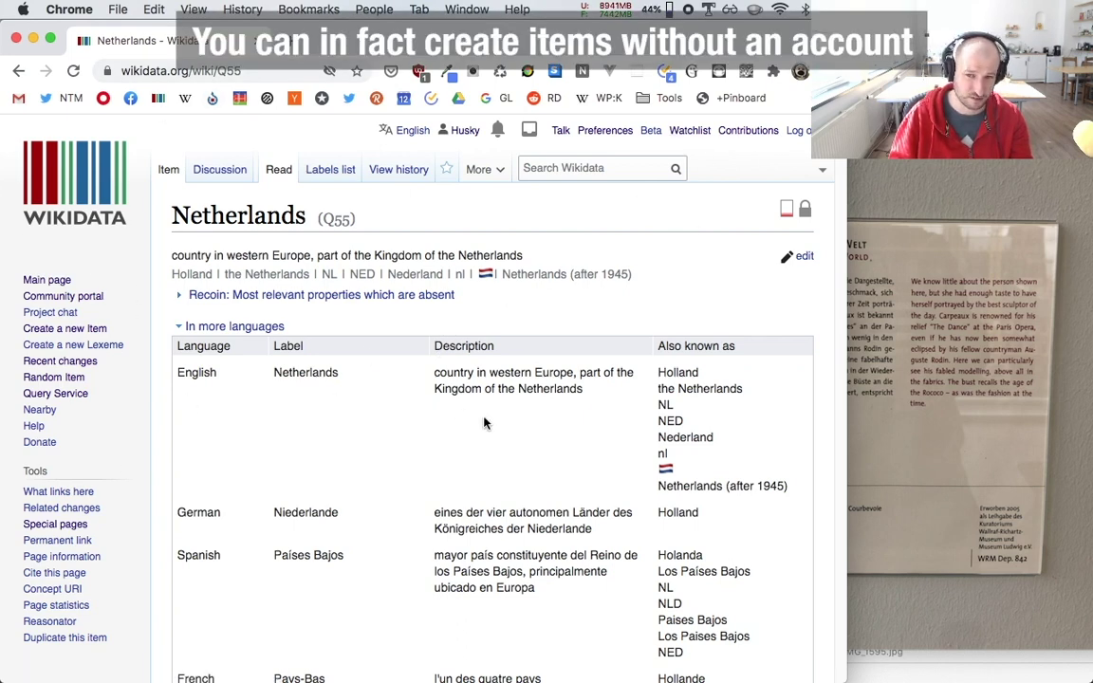
click(46, 328)
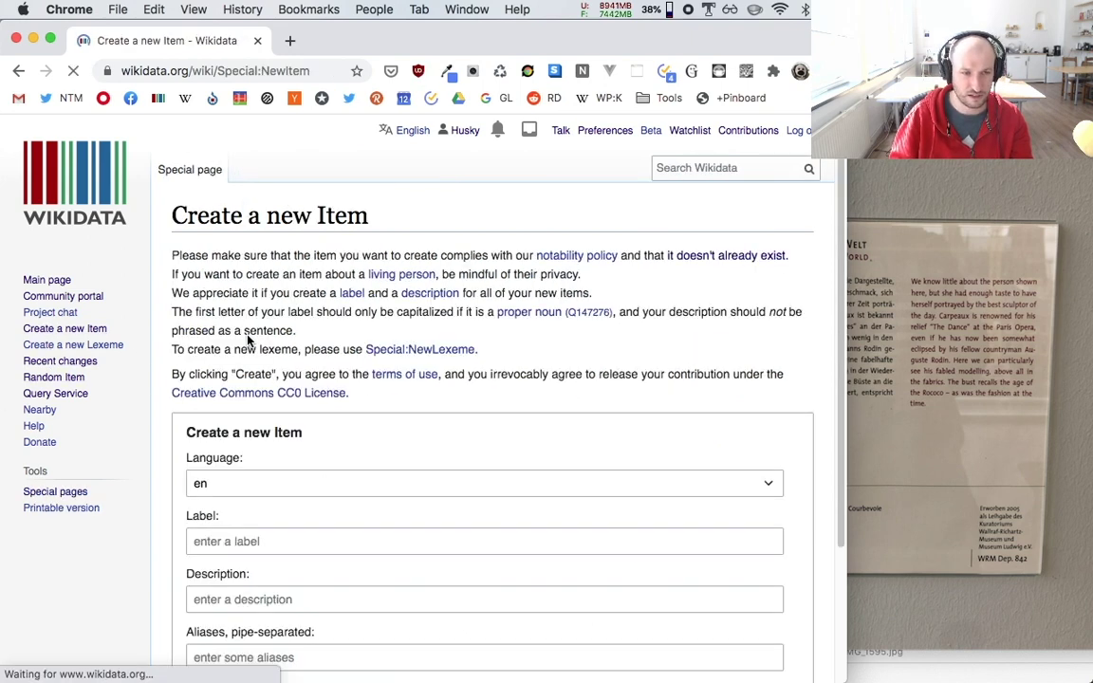
Step: Enter "A Woman of the World" as the new item's English label
scroll(281, 347, down, 2)
click(269, 433)
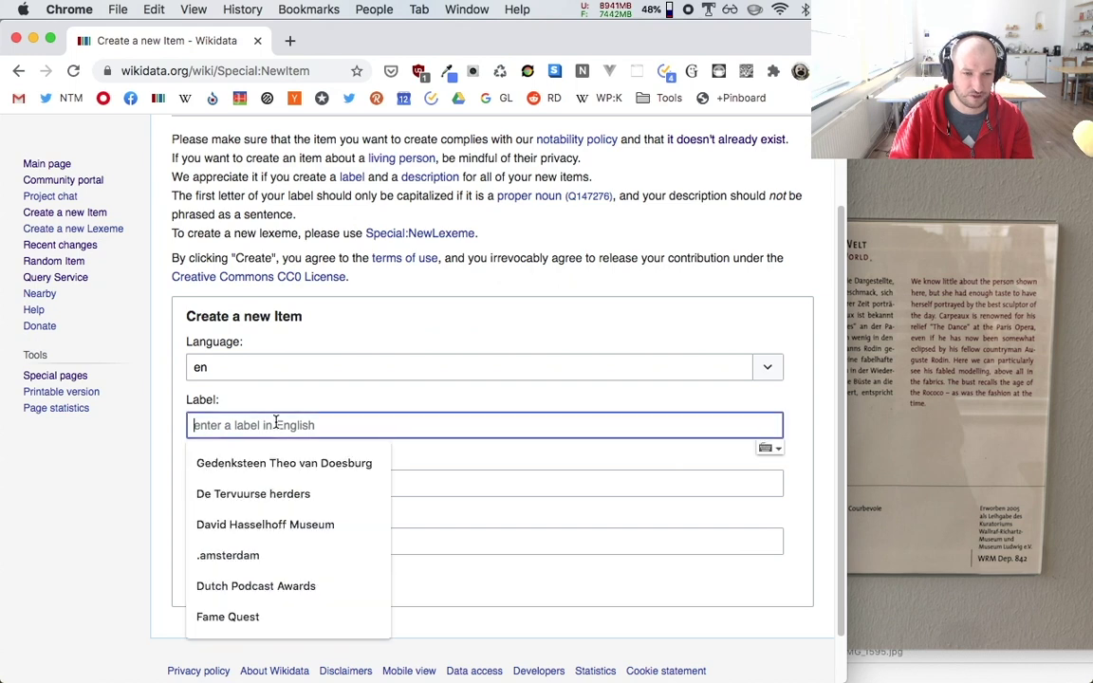
key(super+Tab)
key(super+Tab)
text(A wom)
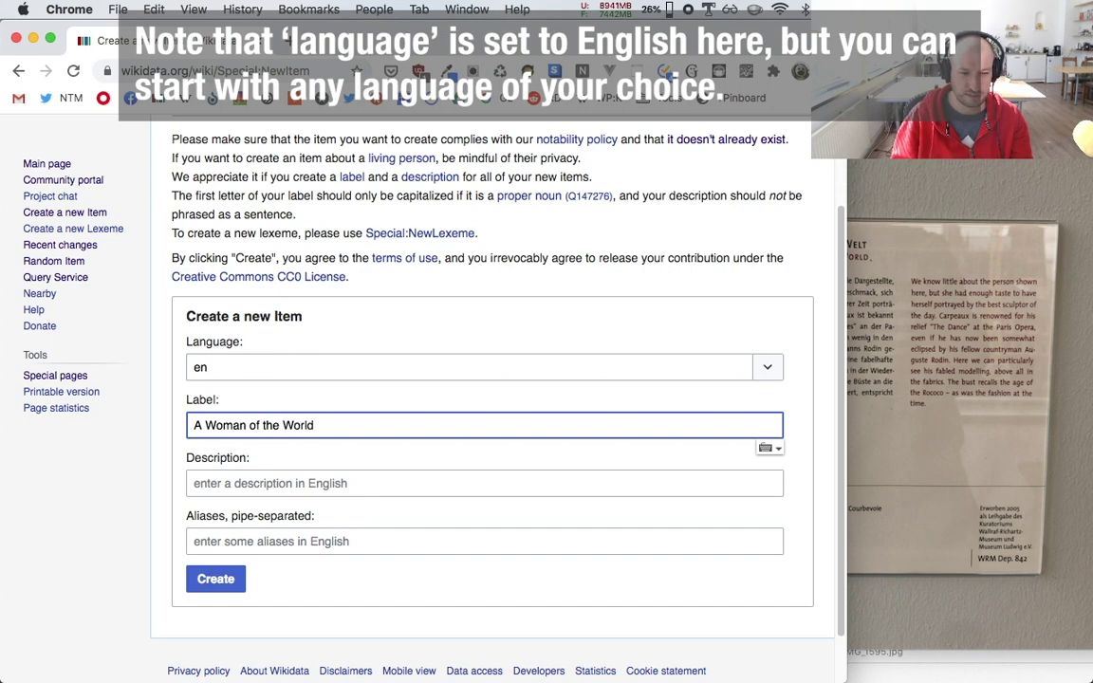
key(Tab)
Step: Examine the museum label photo in Preview for the artist, title and collection details of the sculpture
key(super+Tab)
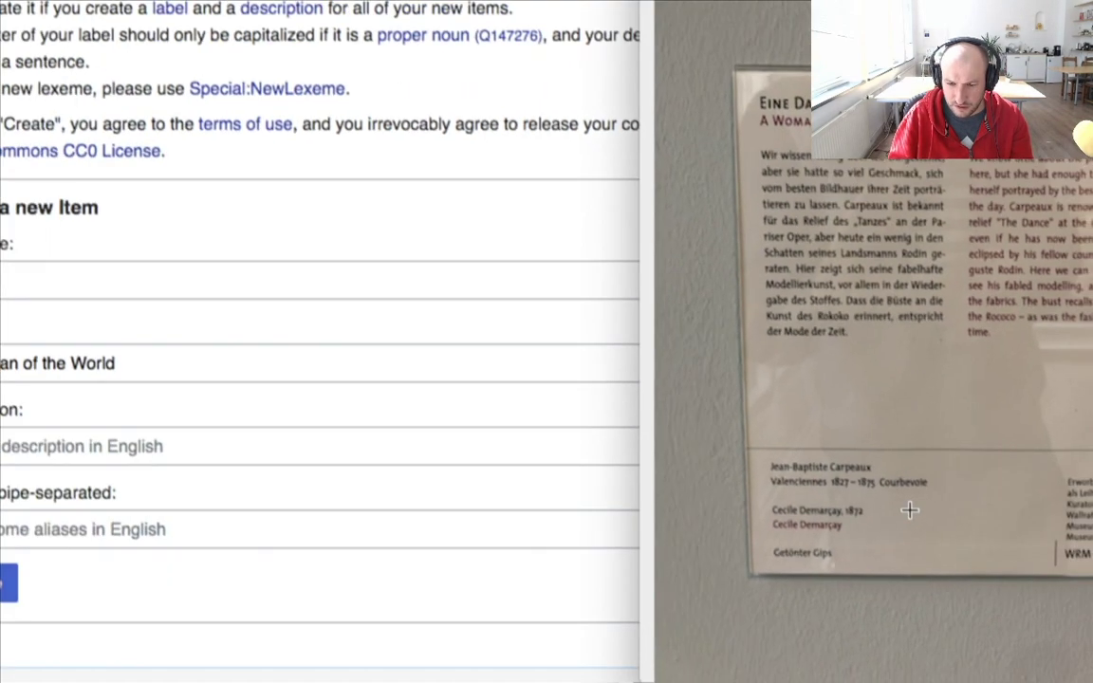
drag(949, 230, 797, 204)
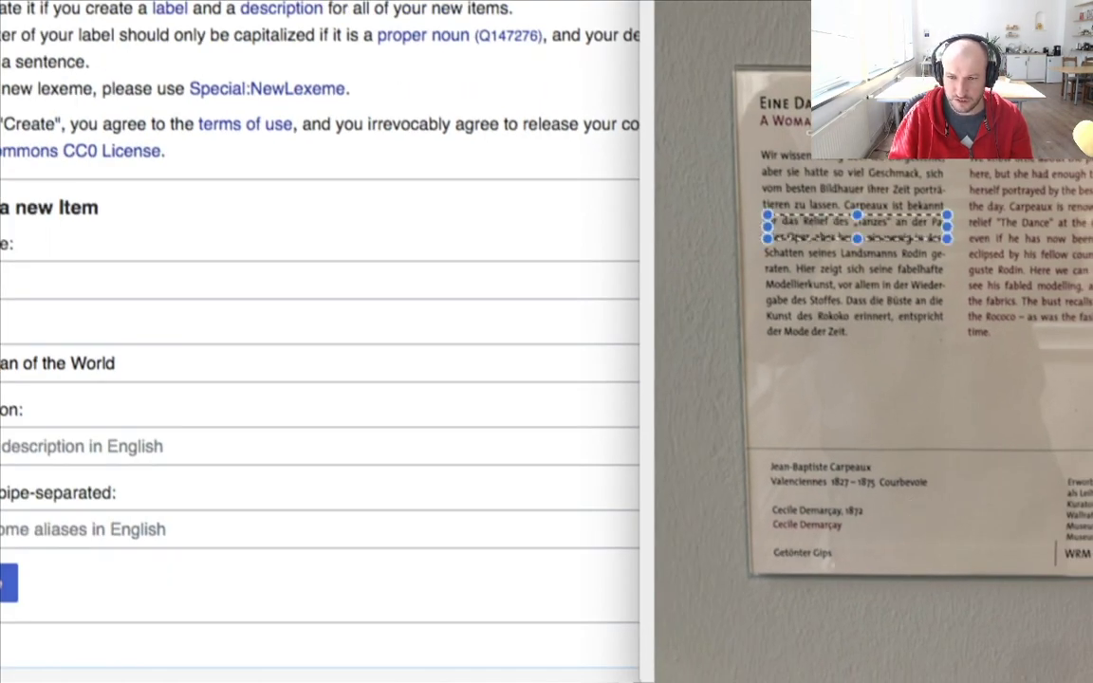
click(889, 390)
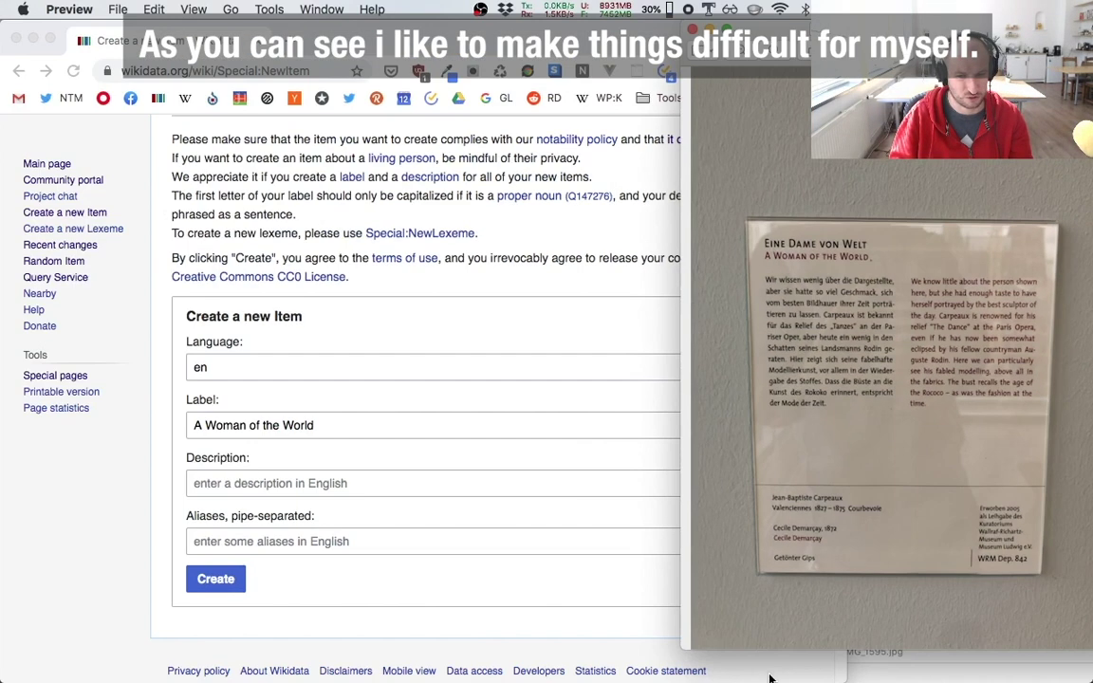
key(super+Tab)
key(super+Tab)
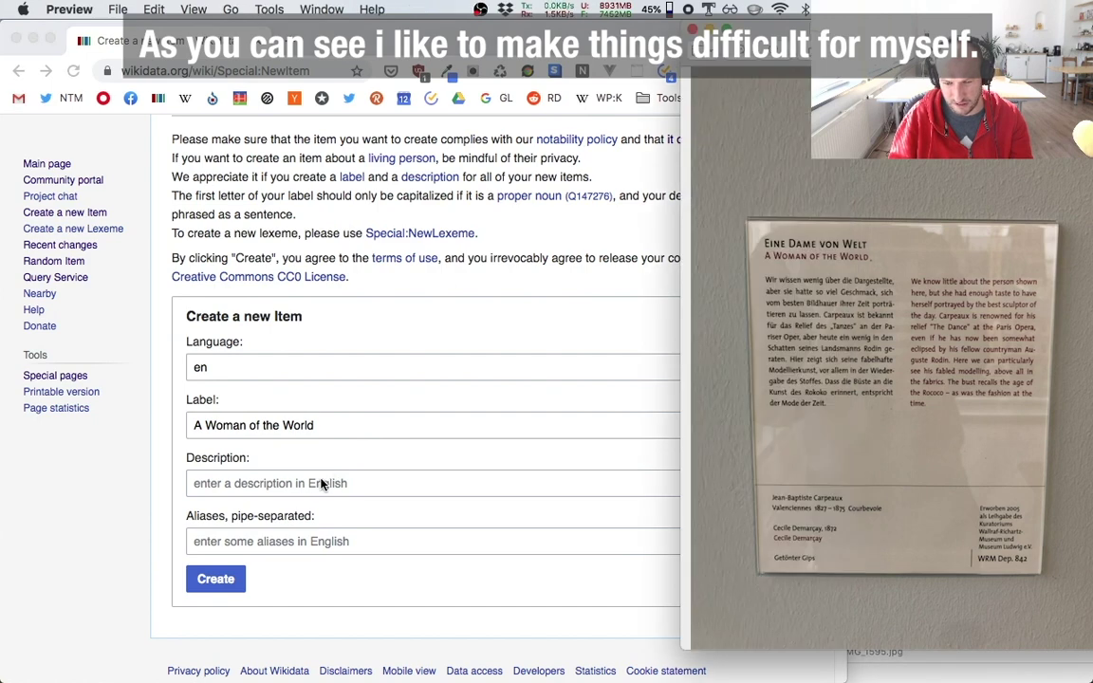
key(super+Tab)
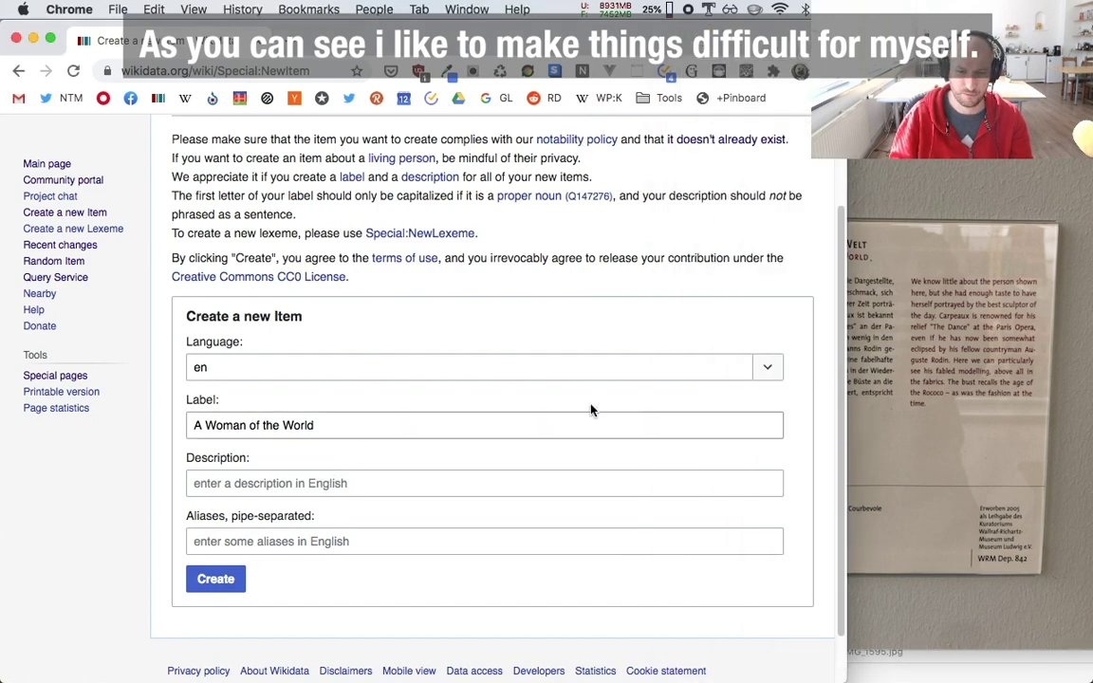
scroll(532, 362, up, 3)
click(899, 353)
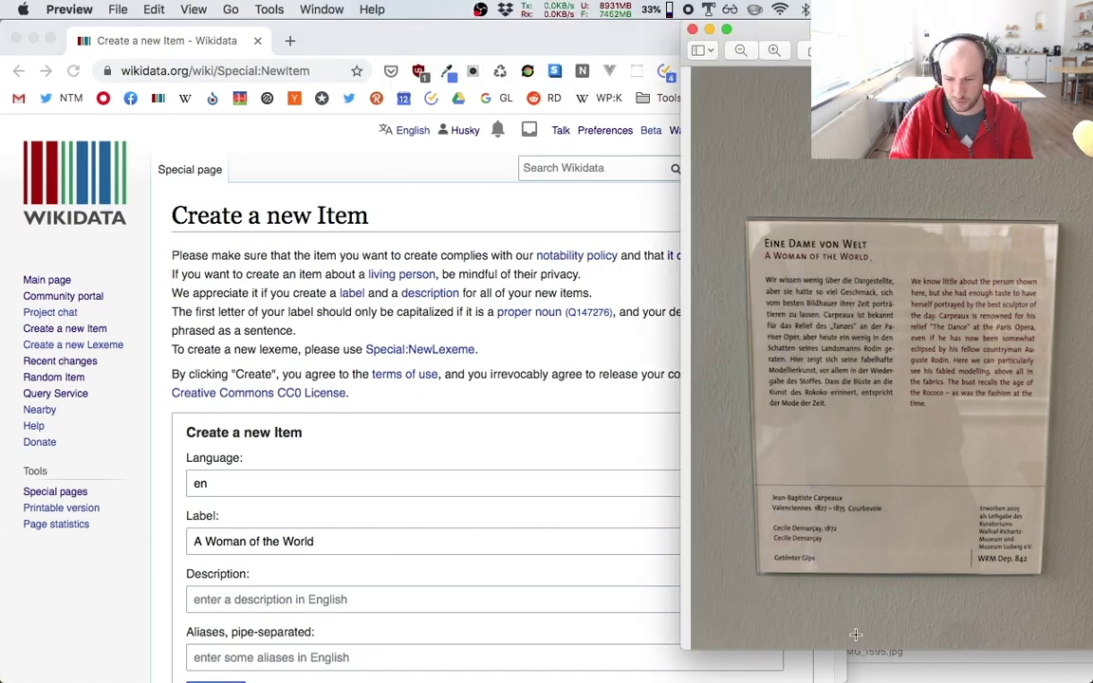
Step: Return to Chrome and load wikidata.org in a new tab, keeping the item creation form open
key(super+Tab)
click(288, 40)
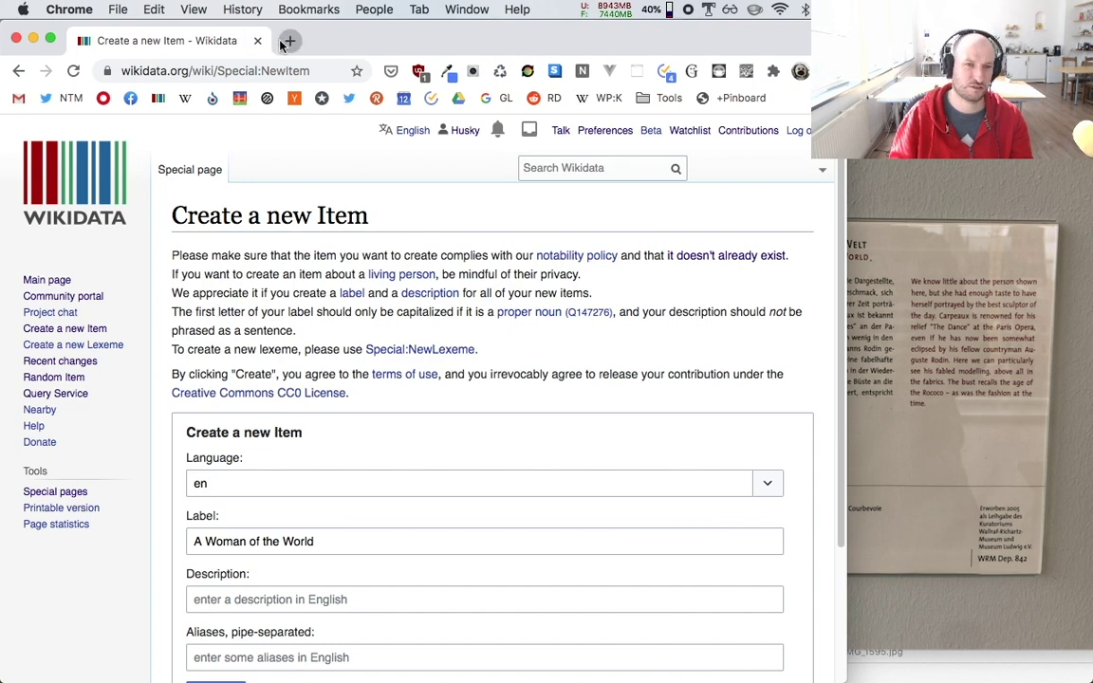
text(wuju)
key(BackSpace)
key(BackSpace)
key(BackSpace)
text(ik)
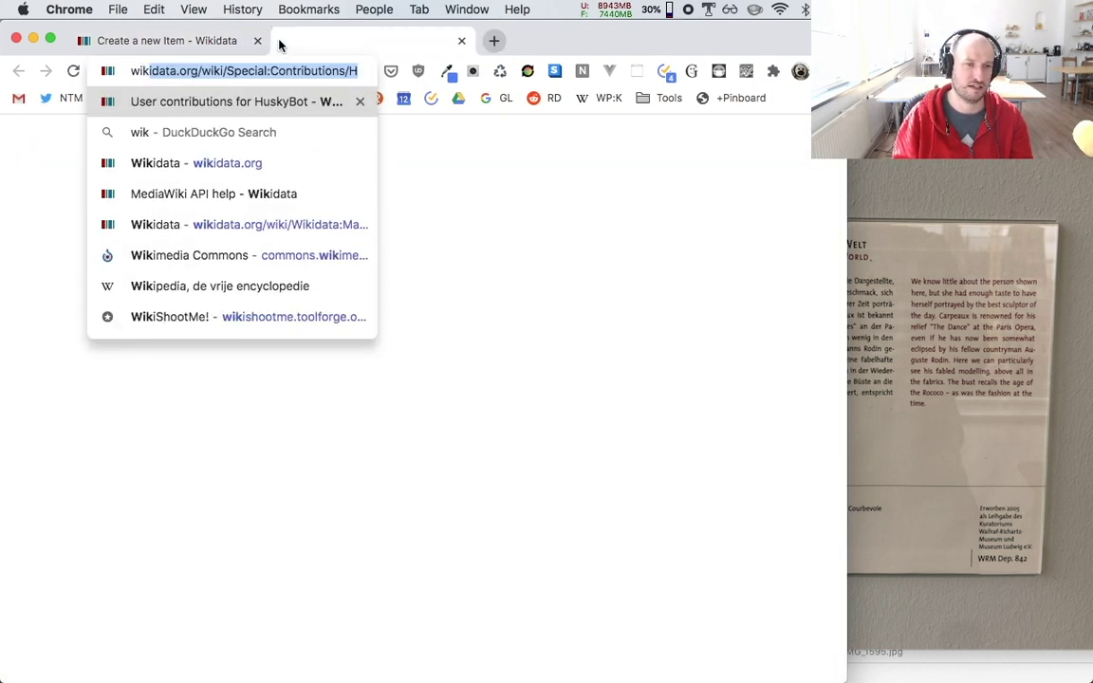
text(idata.org)
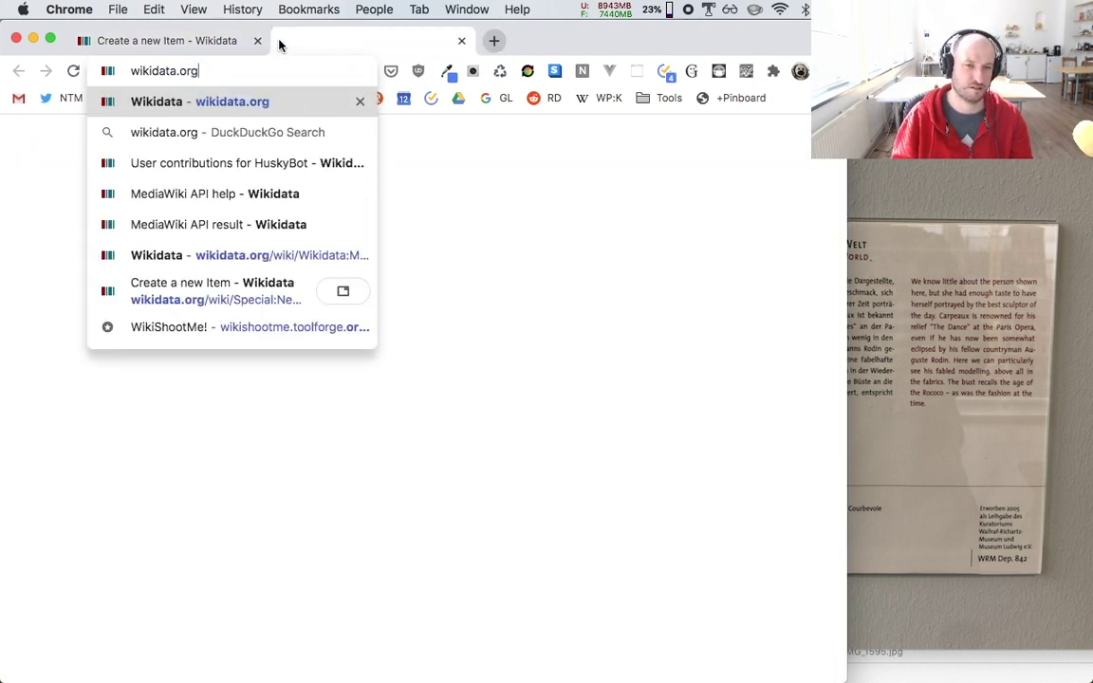
key(Return)
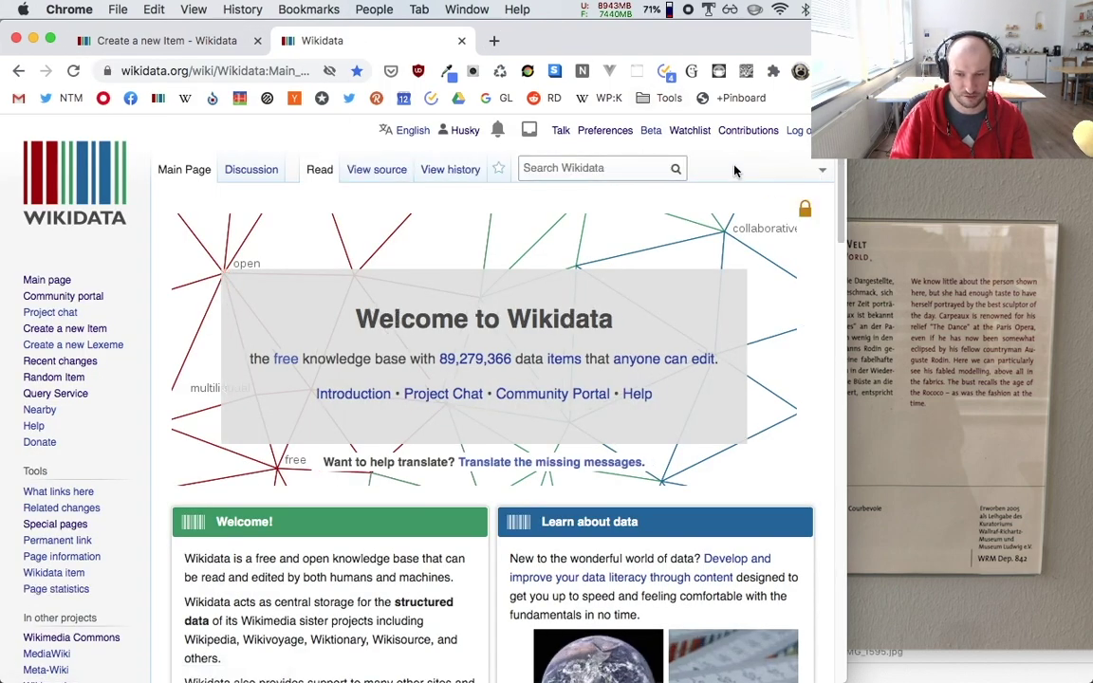
Step: Search Wikidata for "jean-baptiste carpeaux" and open the item for the French sculptor and painter
click(551, 167)
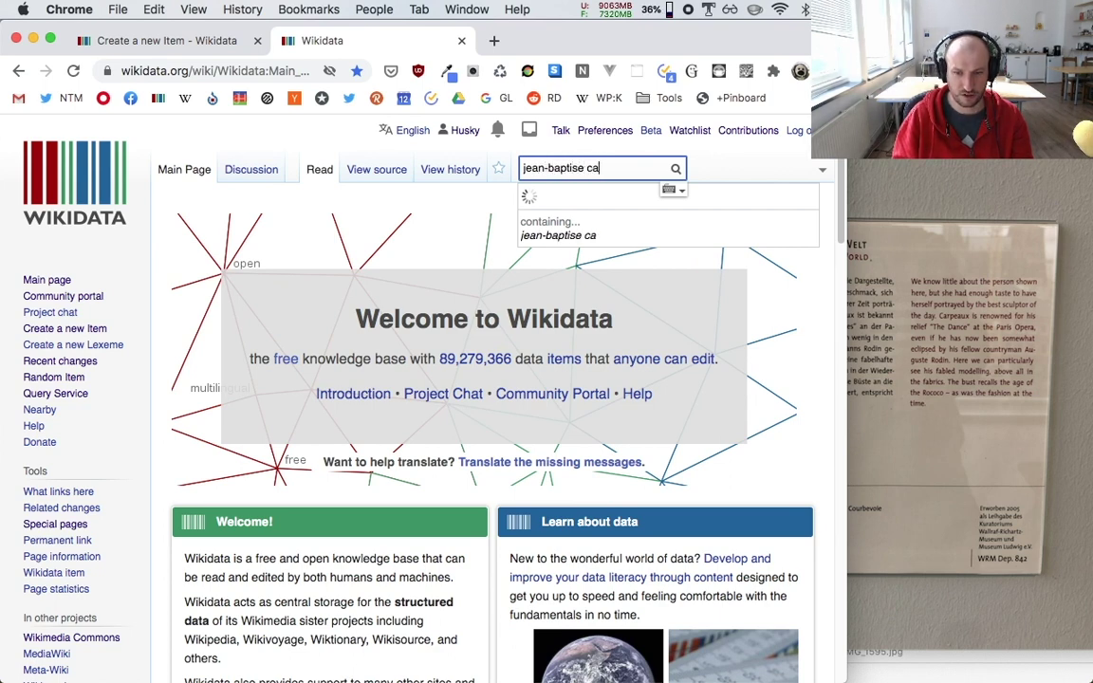
text(eaux)
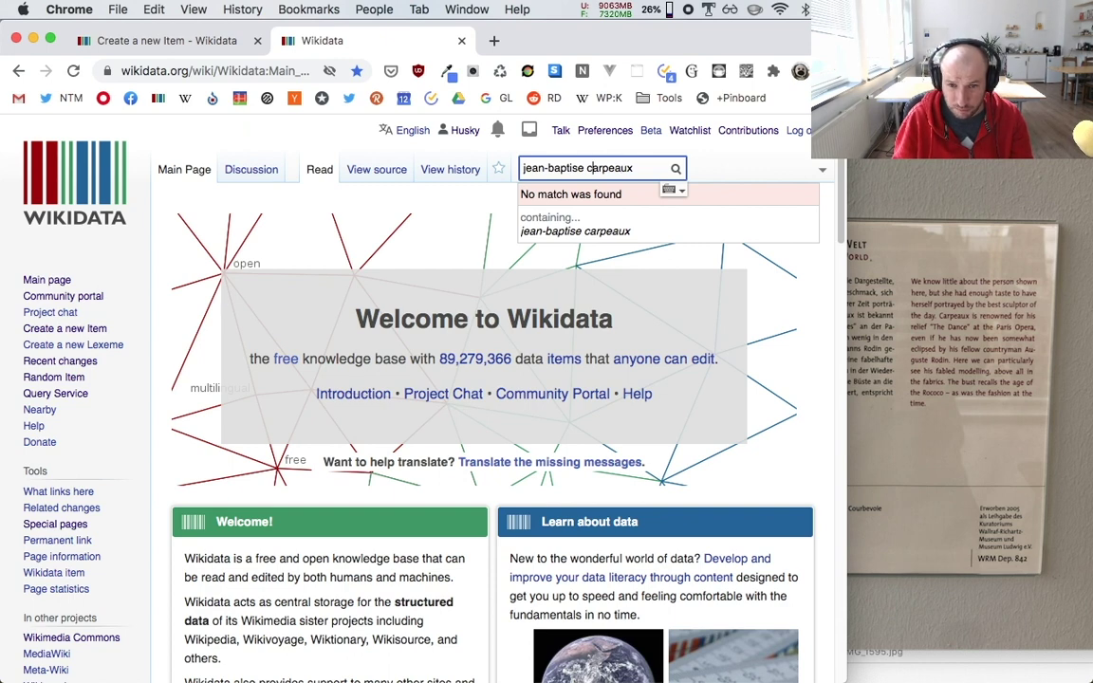
key(Return)
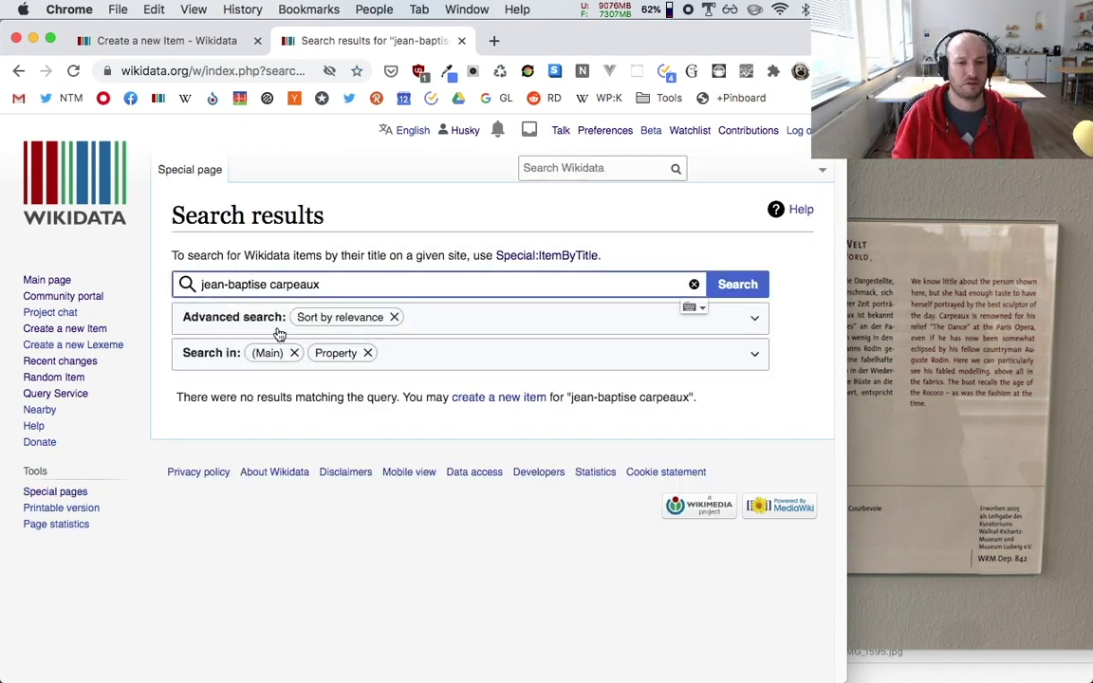
text(t)
key(Return)
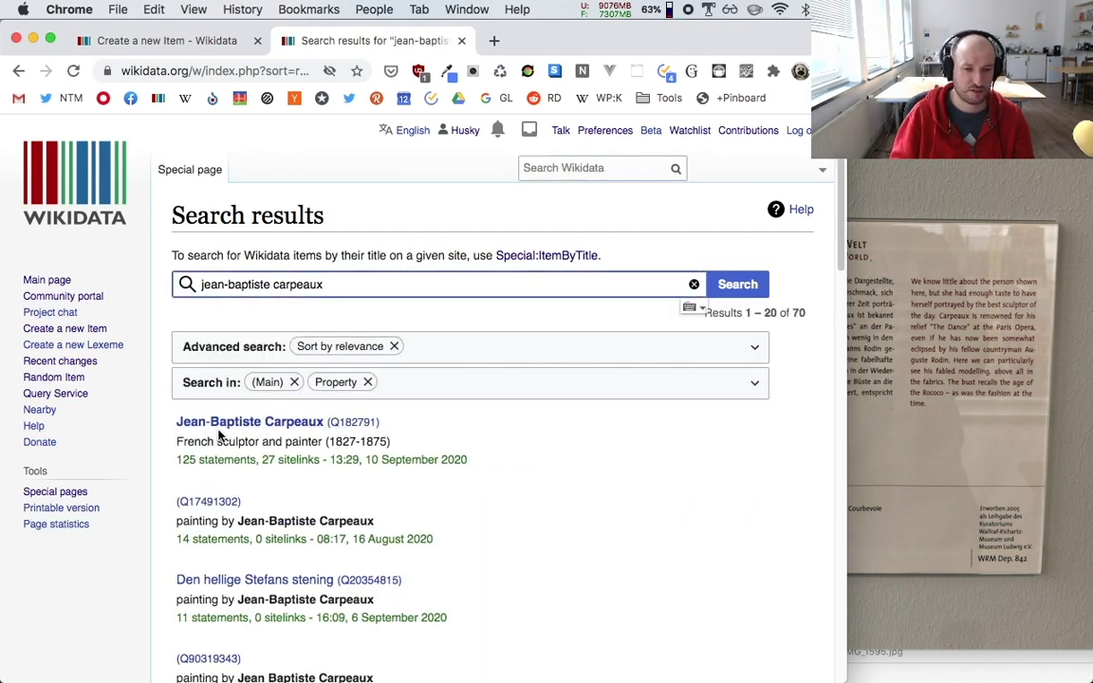
click(287, 423)
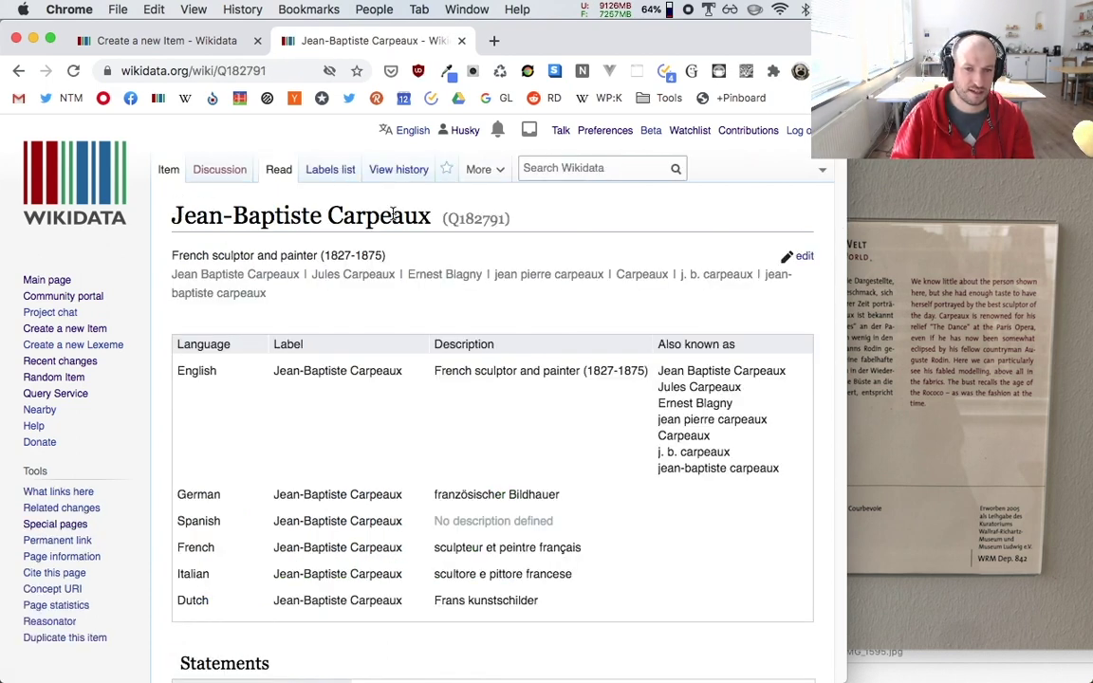
Step: Copy the sculptor's name from his item and start the new item's description with "sculpture by Jean-Baptiste Carpeaux in the"
drag(432, 216, 170, 215)
key(super+c)
click(166, 40)
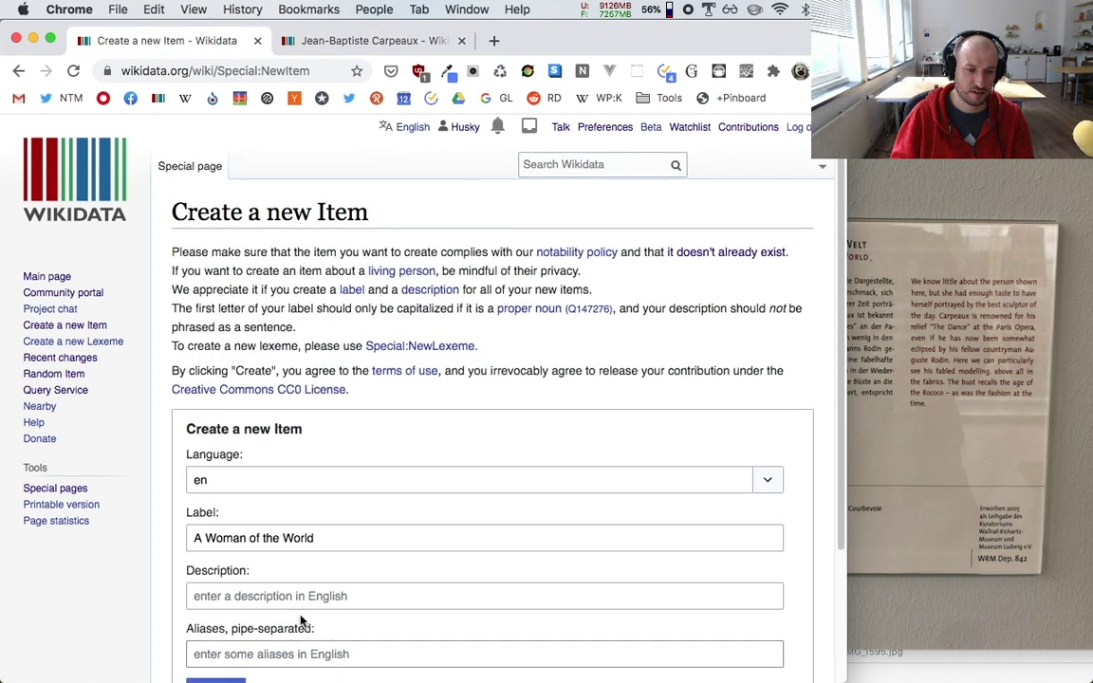
scroll(301, 621, down, 3)
click(278, 426)
text(scupt)
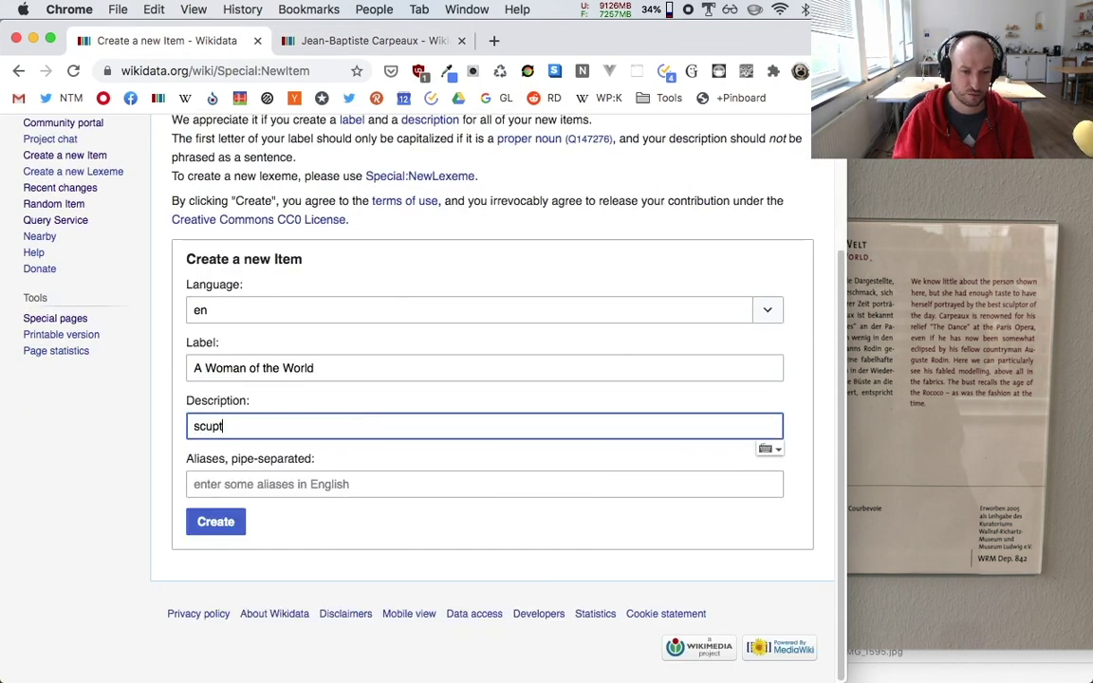
key(BackSpace)
key(BackSpace)
text(lpture by)
key(super+v)
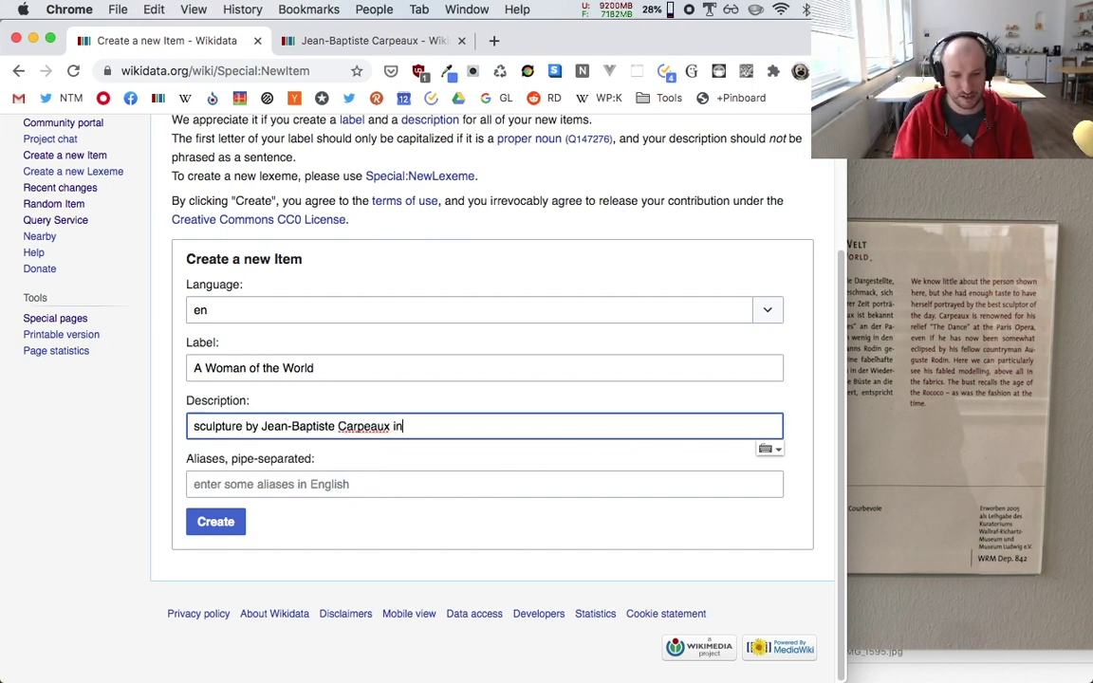
Step: Look up the Wallraf–Richartz Museum item on Wikidata in a new tab
key(super+t)
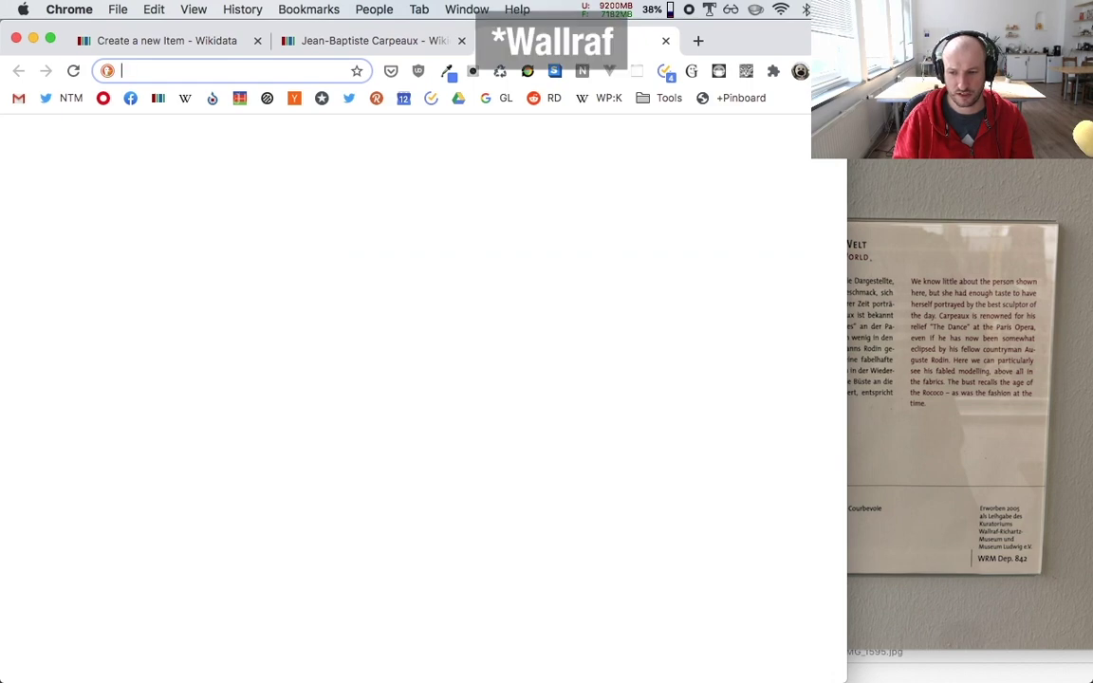
text(wd)
key(super+v)
key(Return)
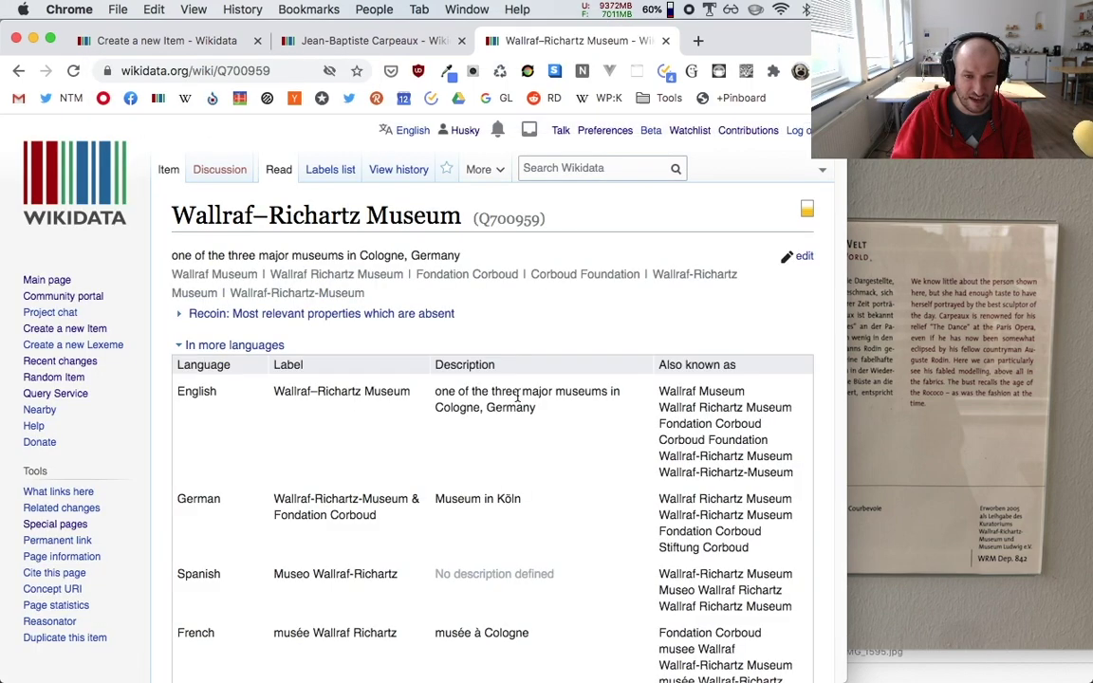
Step: Copy the museum's name, complete the description with "Wallraf–Richartz Museum", and create the item
drag(163, 212, 467, 217)
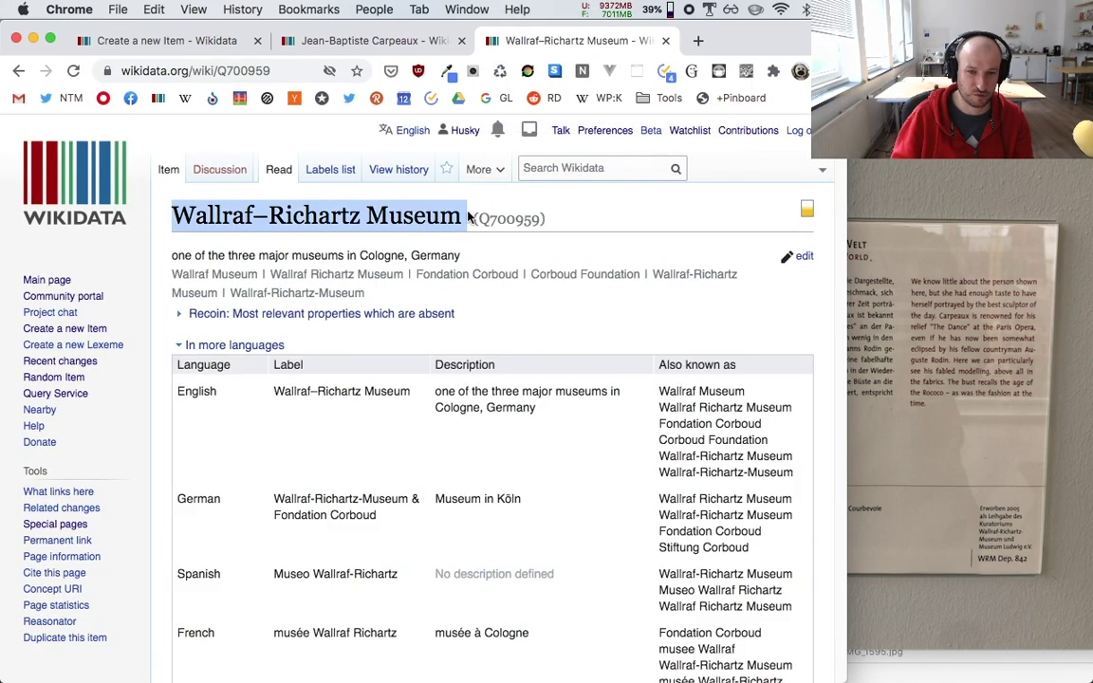
key(super+c)
key(super+1)
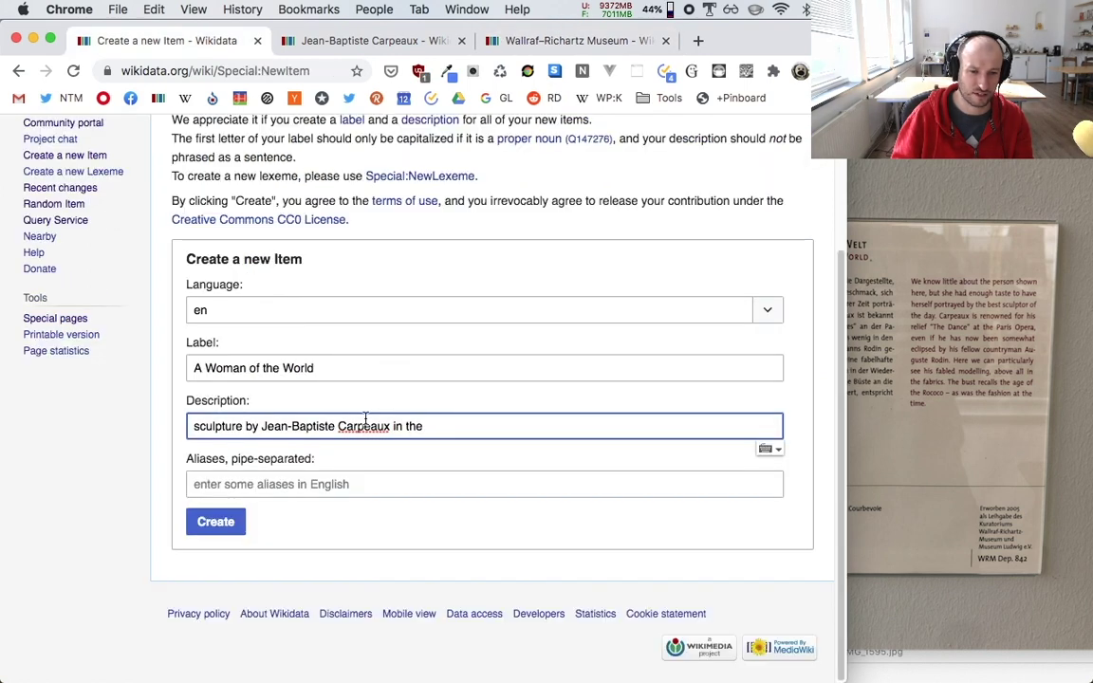
key(super+v)
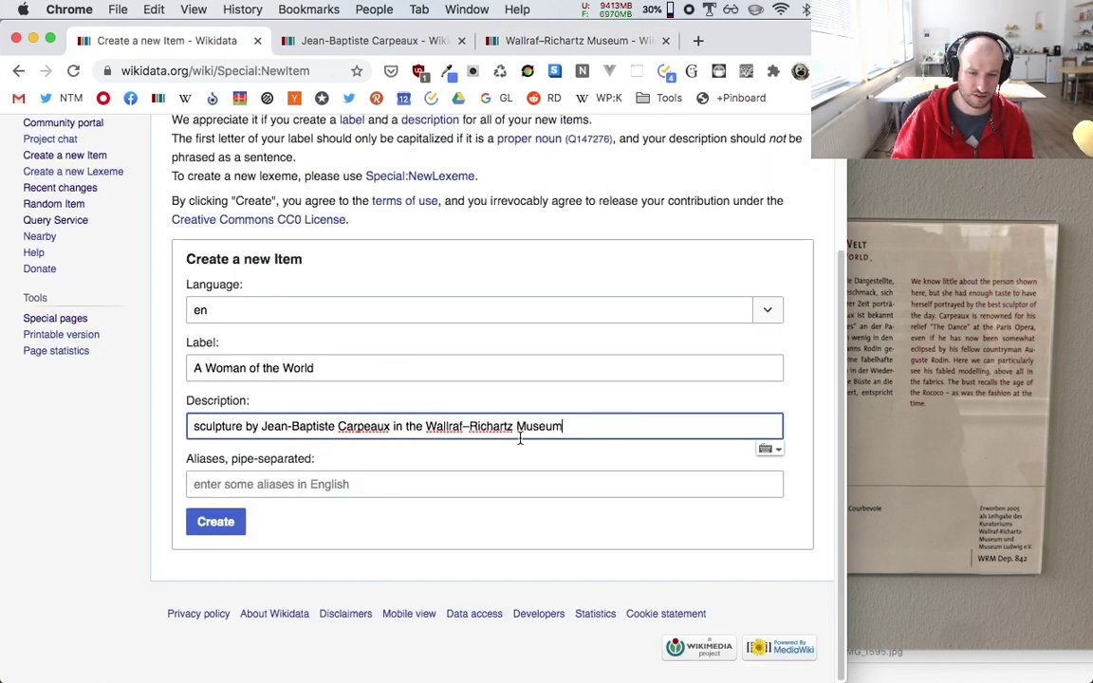
click(222, 523)
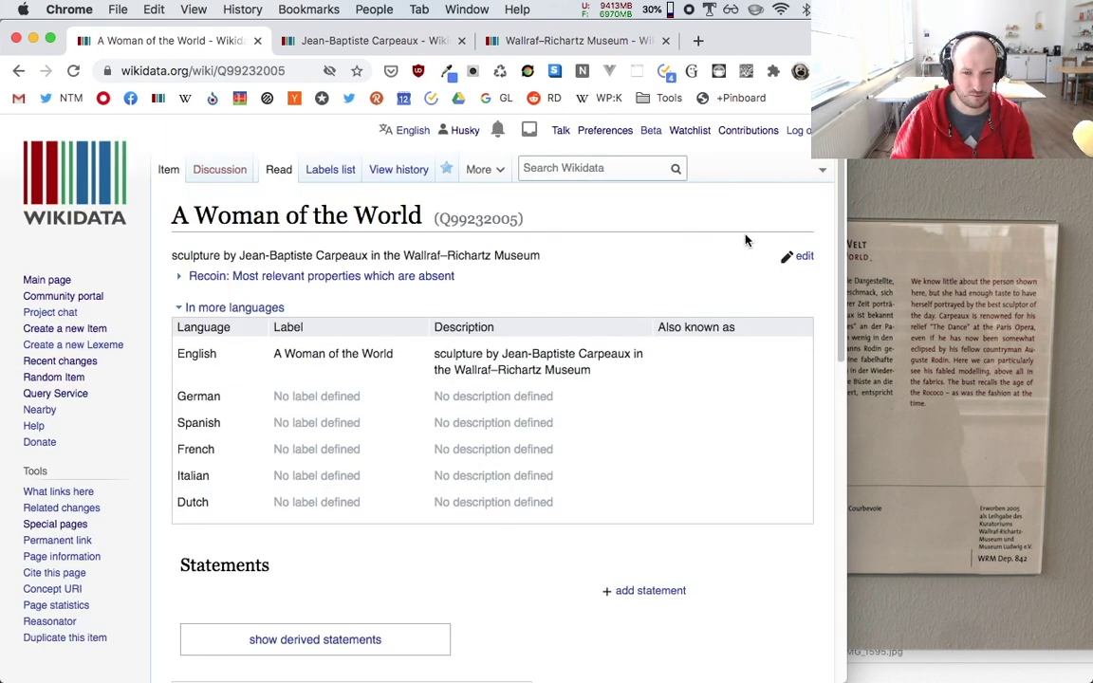
Step: Add the Dutch label "Een vrouw van de wereld" and description "sculptuur van Jean-Baptiste Carpeaux in het Wallraf–Richartz Museum"
scroll(746, 241, down, 1)
click(797, 225)
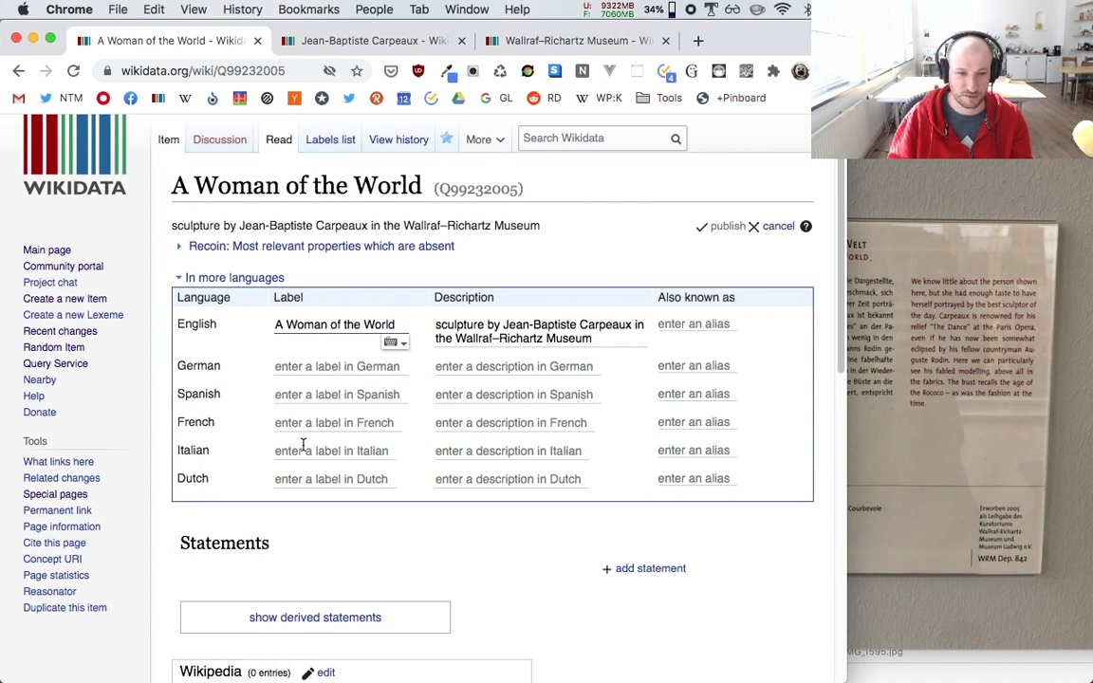
click(334, 473)
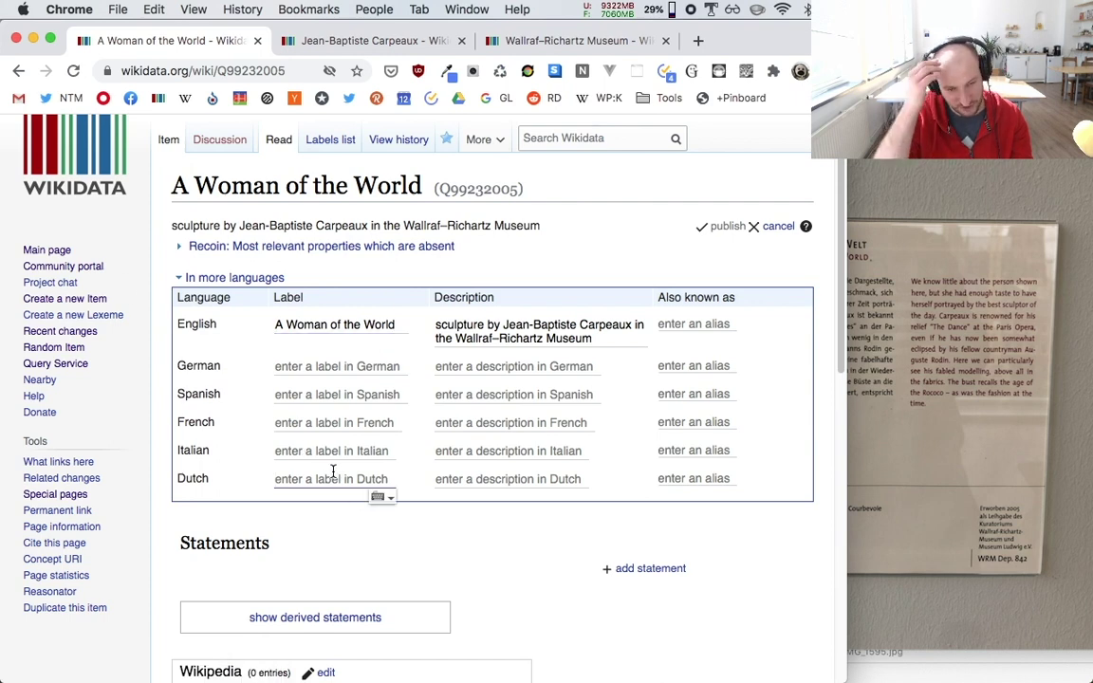
text(Een vrouw van de wereld)
key(Tab)
text(sculptuur van Jean-Baptiste Carpeaux in the Wallraf–Richartz Museum)
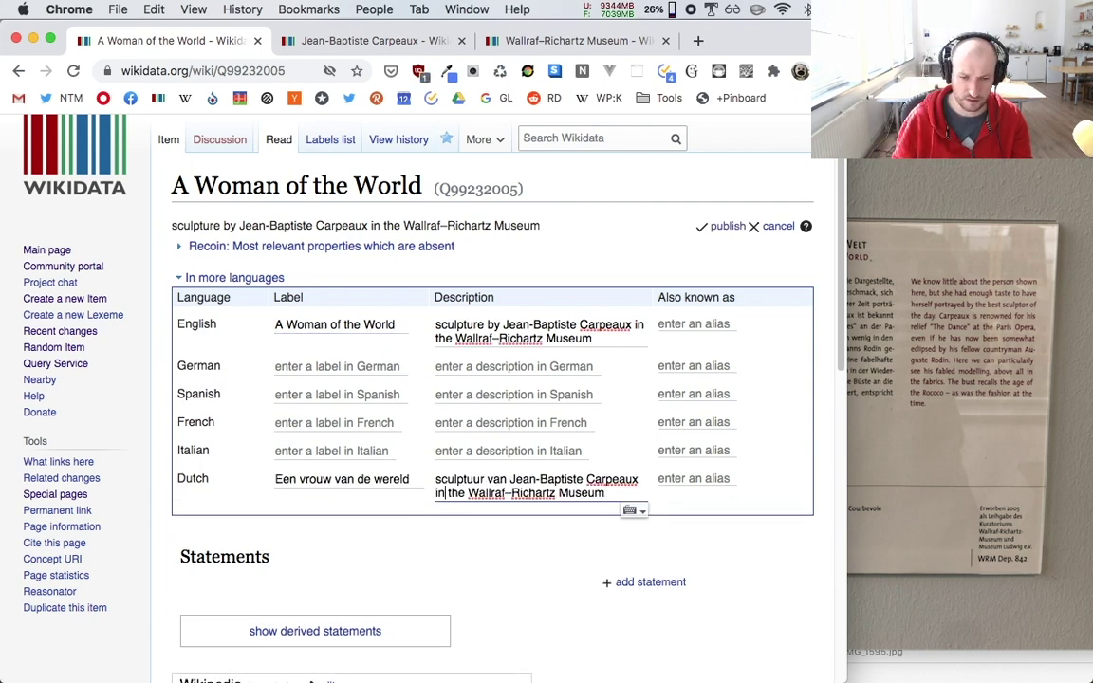
double_click(456, 494)
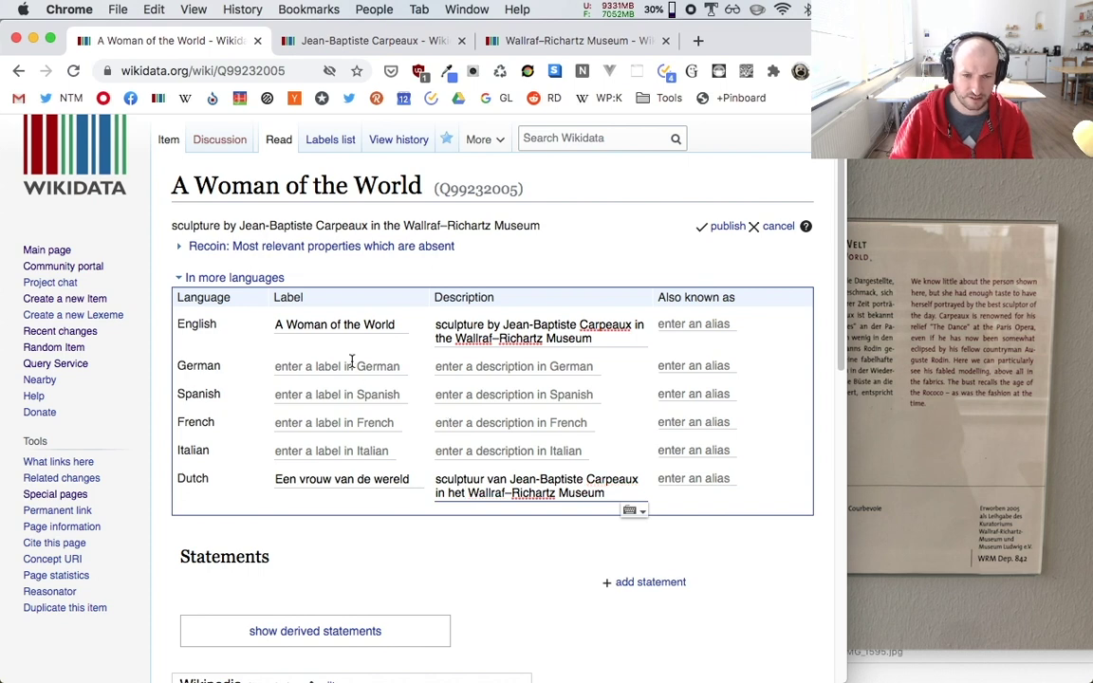
Step: Add the German label "Eine Dame von Welt" from the museum label photo and publish the language edits
key(super+Tab)
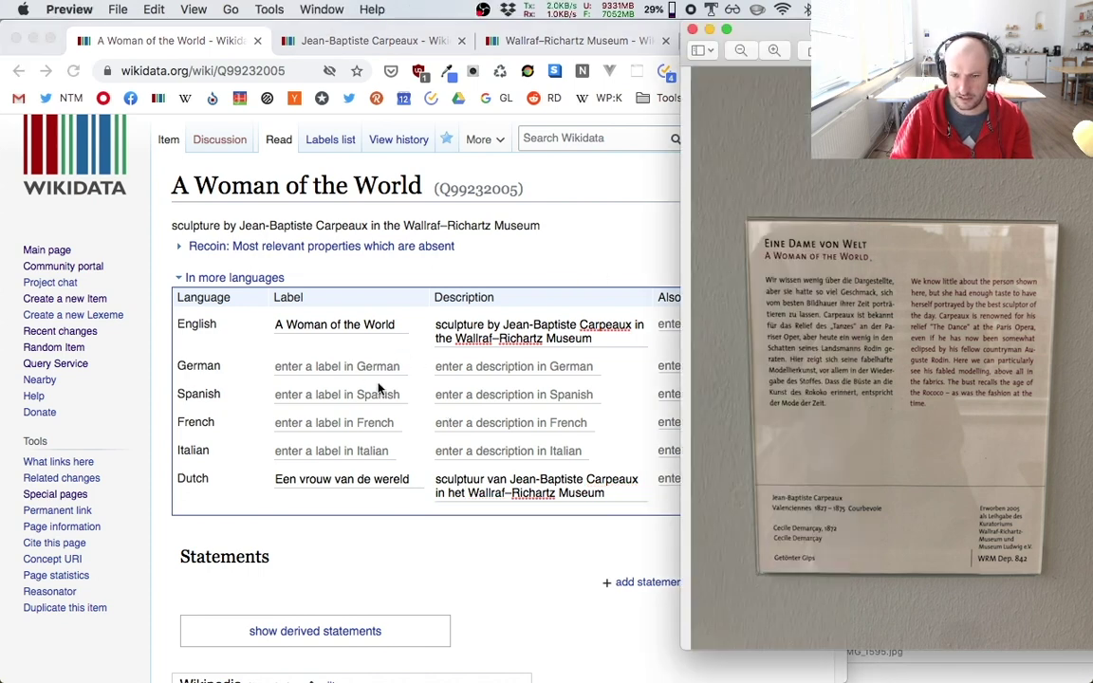
click(349, 370)
text(Eine)
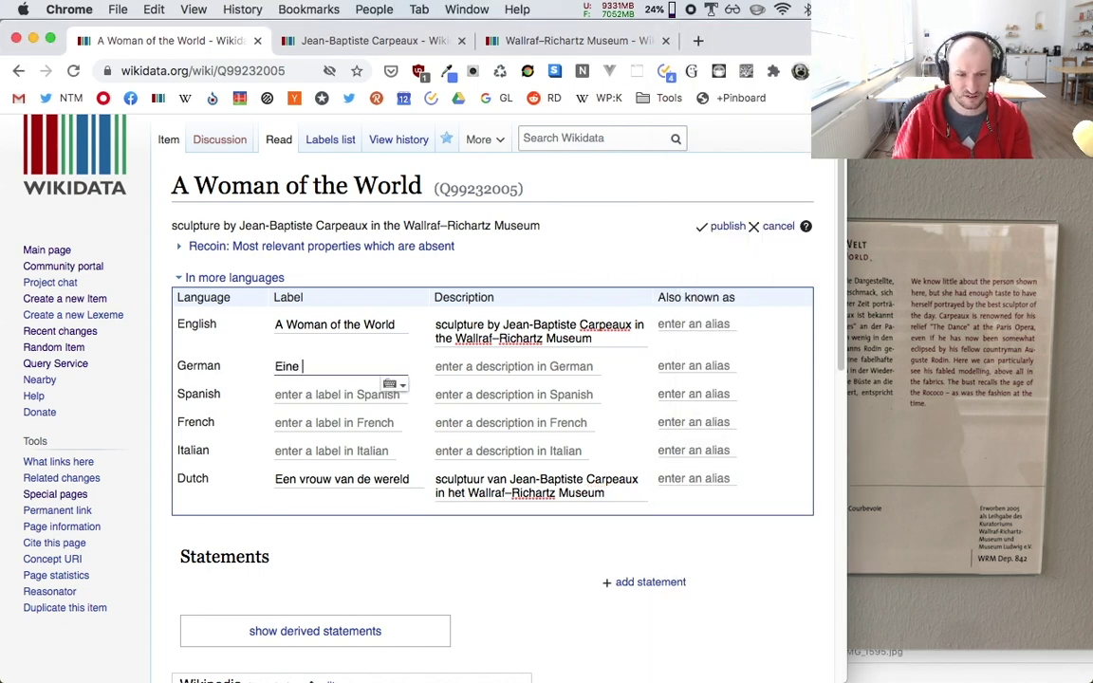
text( Dame)
key(super+Tab)
click(349, 368)
text(von Welt)
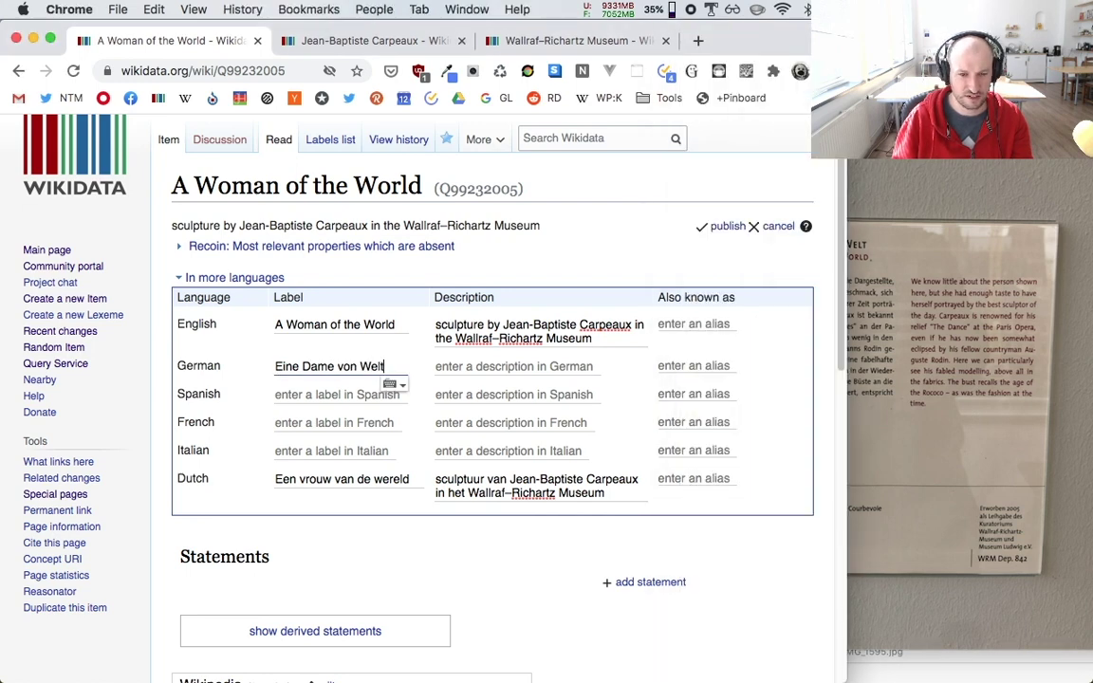
key(Tab)
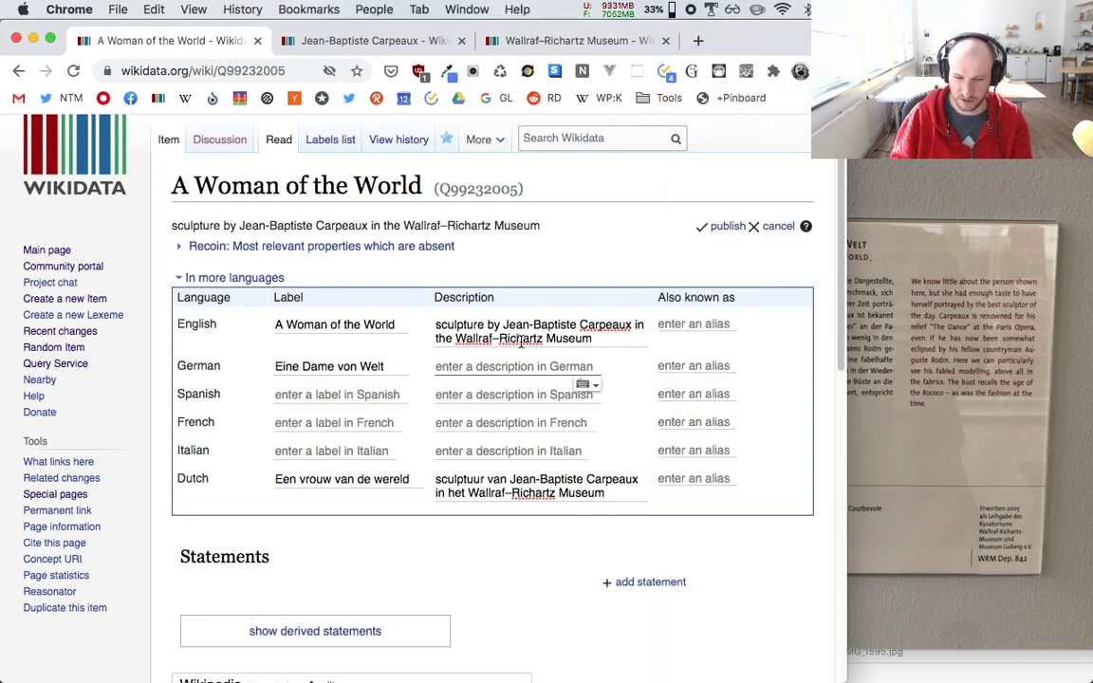
click(735, 226)
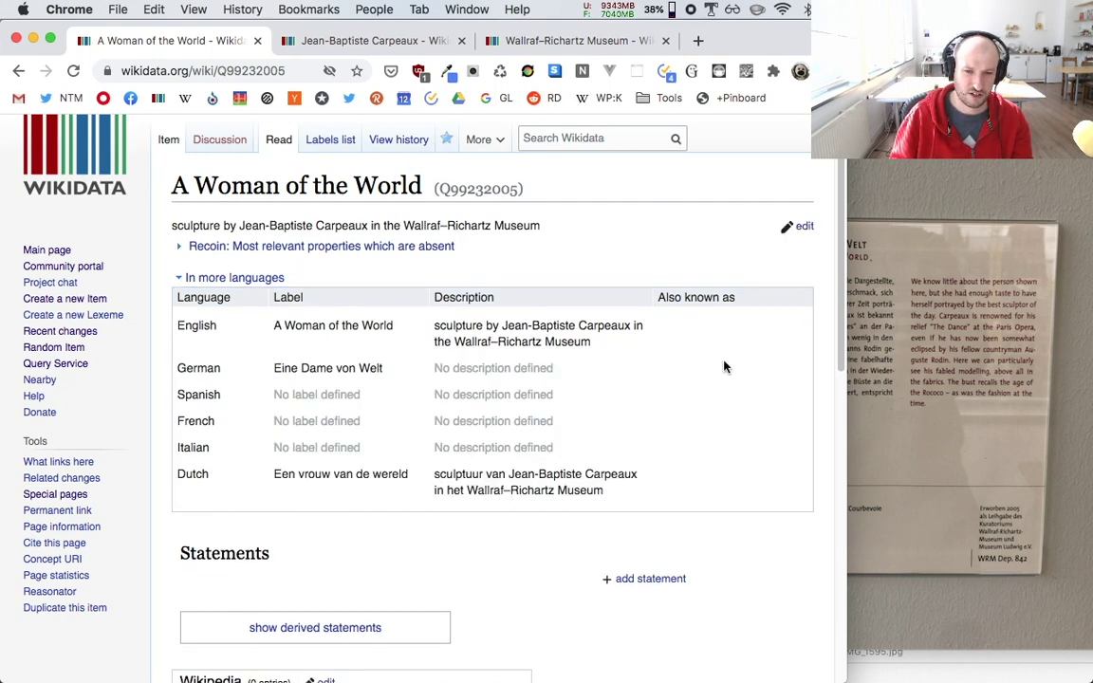
Step: Add an "instance of" statement with the value sculpture, meaning a three-dimensional work of art, and publish it
scroll(567, 406, down, 1)
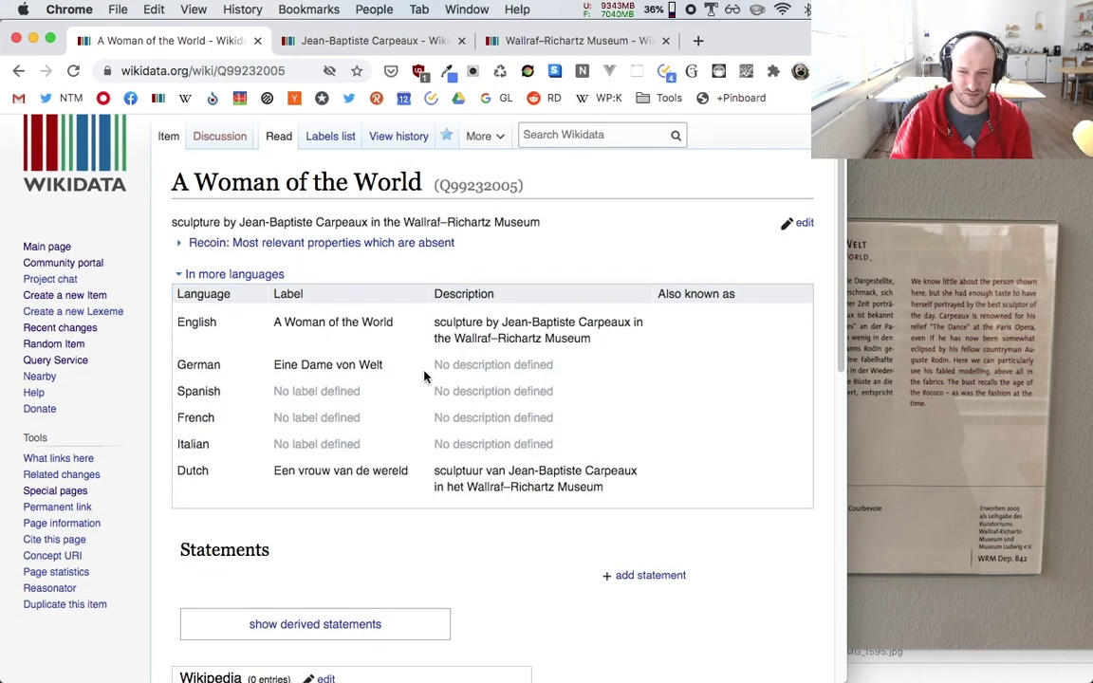
drag(436, 366, 565, 366)
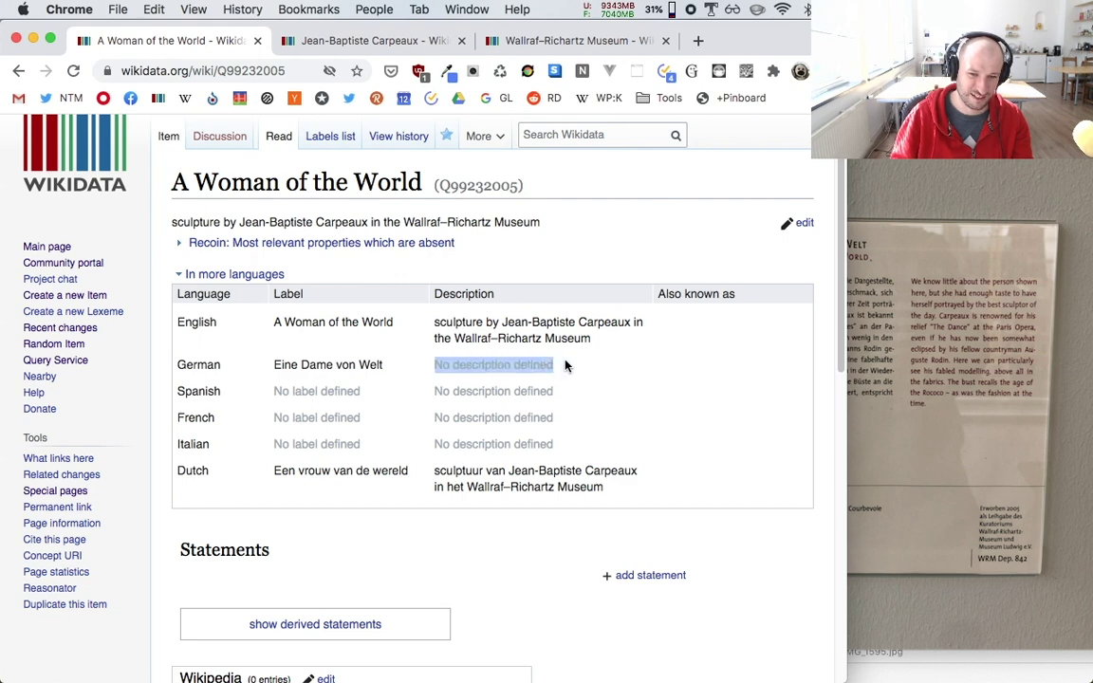
scroll(417, 311, down, 5)
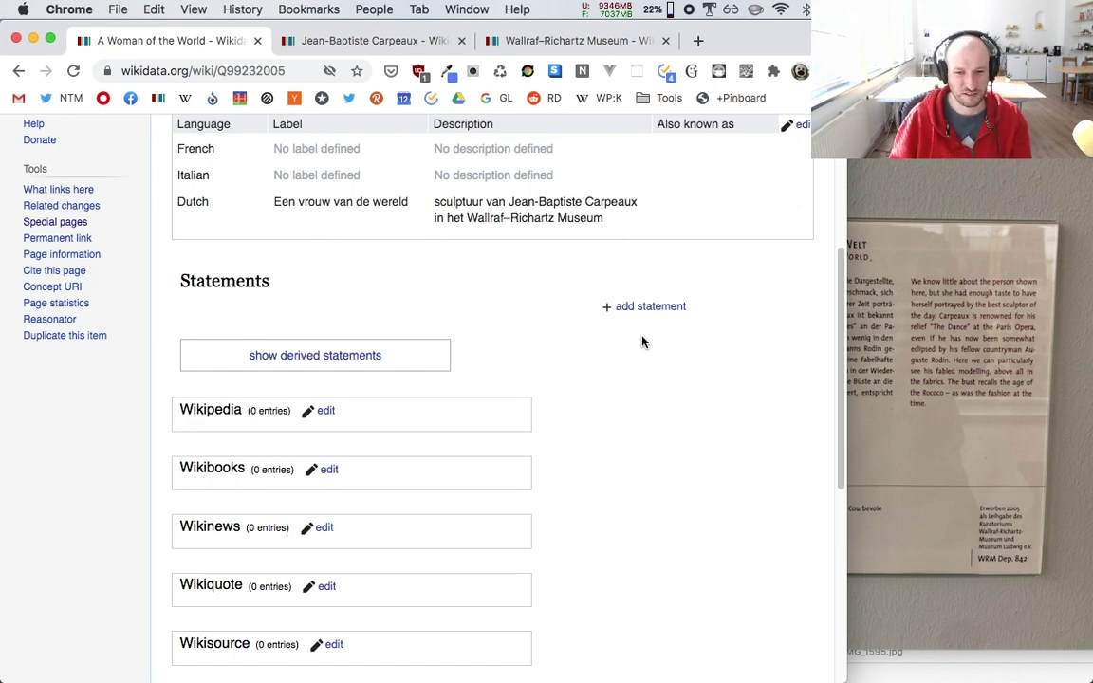
click(641, 307)
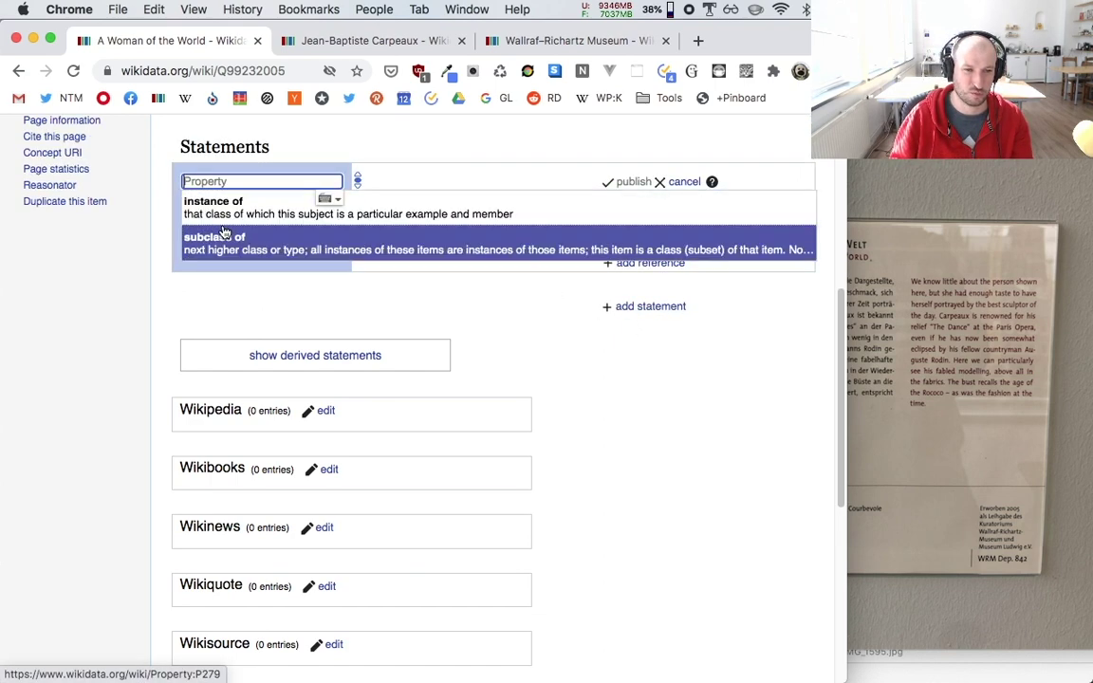
click(288, 203)
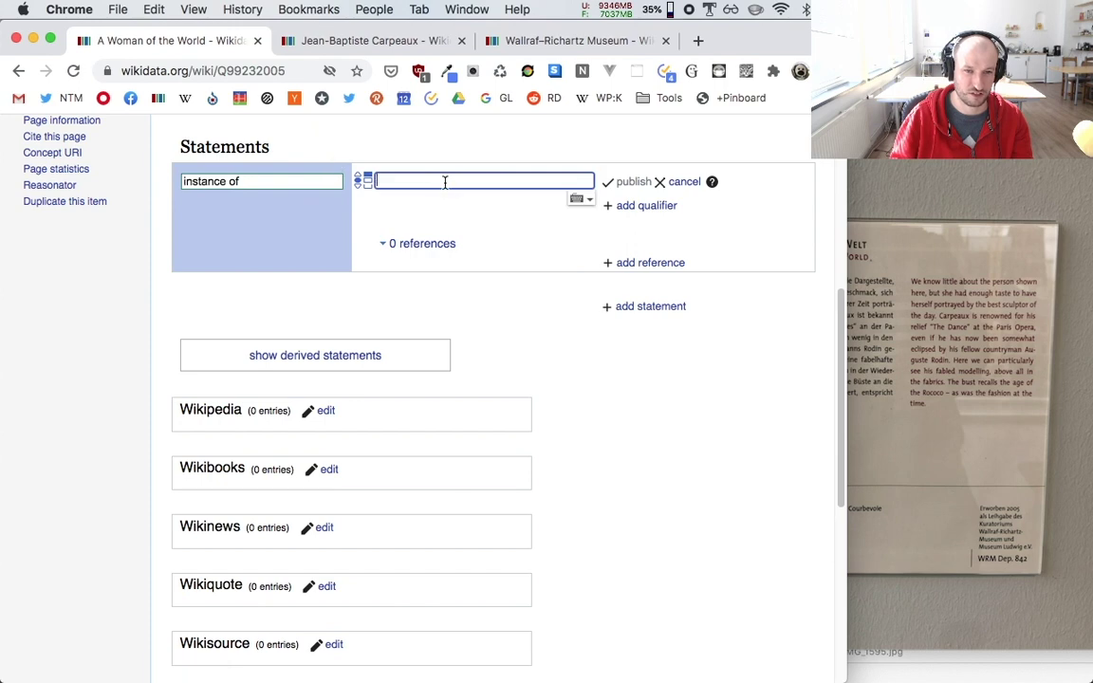
text(scy)
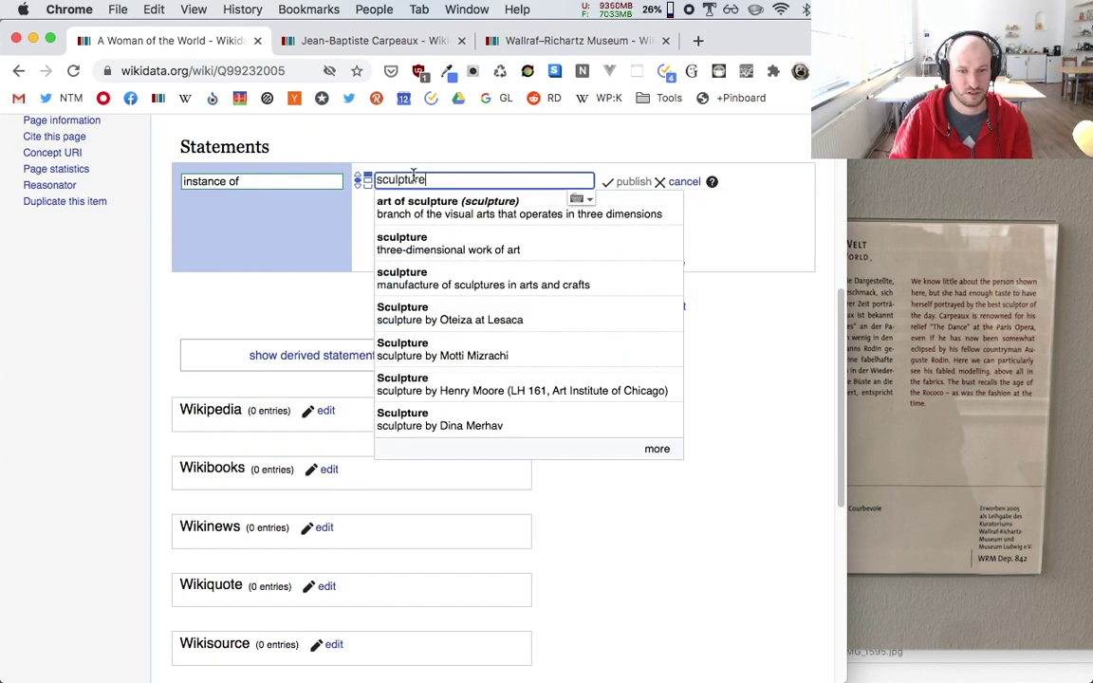
click(405, 237)
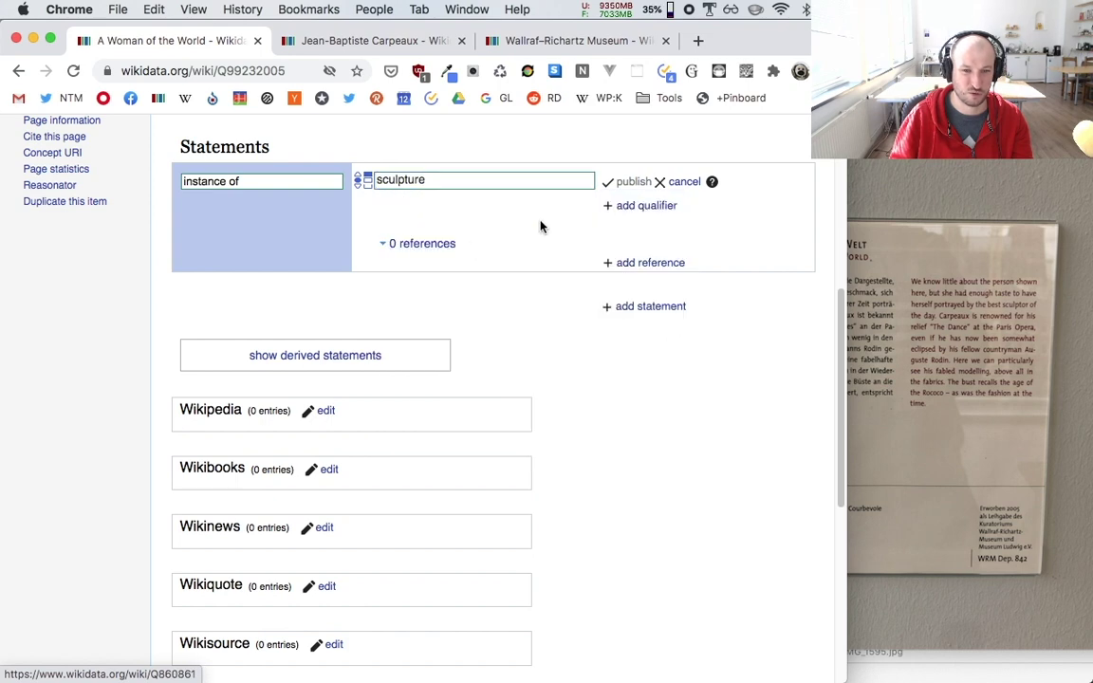
click(628, 182)
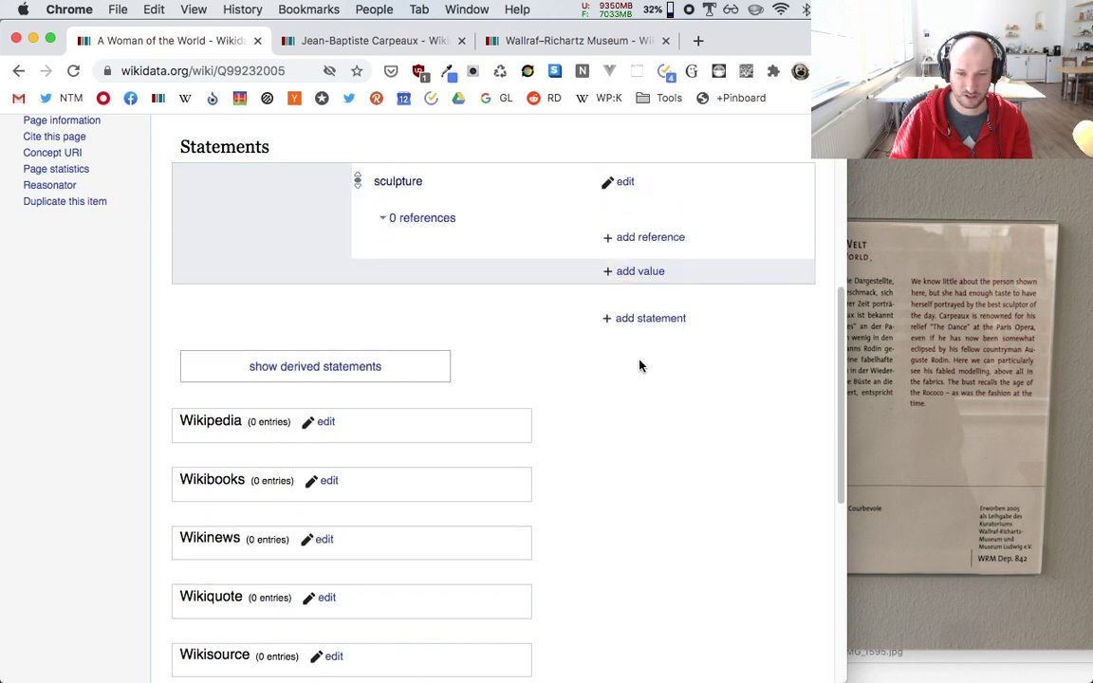
Step: Add a creator statement linking to Jean-Baptiste Carpeaux by the item ID Q182791 copied from his Wikidata page, and publish it
click(637, 320)
click(278, 219)
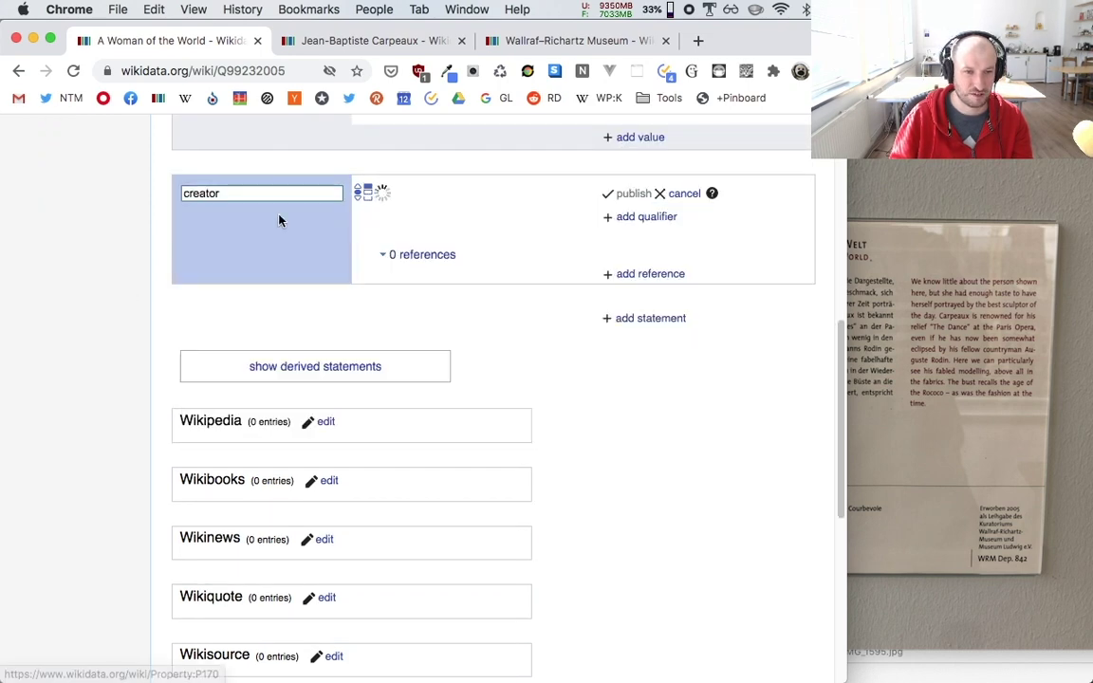
click(365, 41)
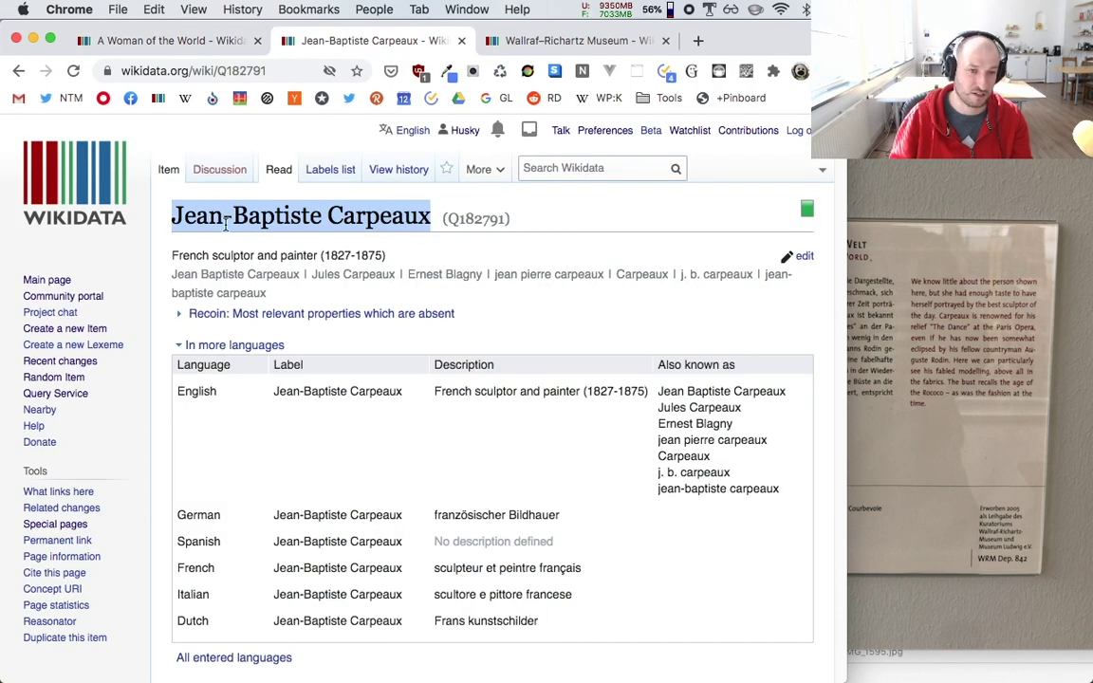
drag(510, 219, 442, 220)
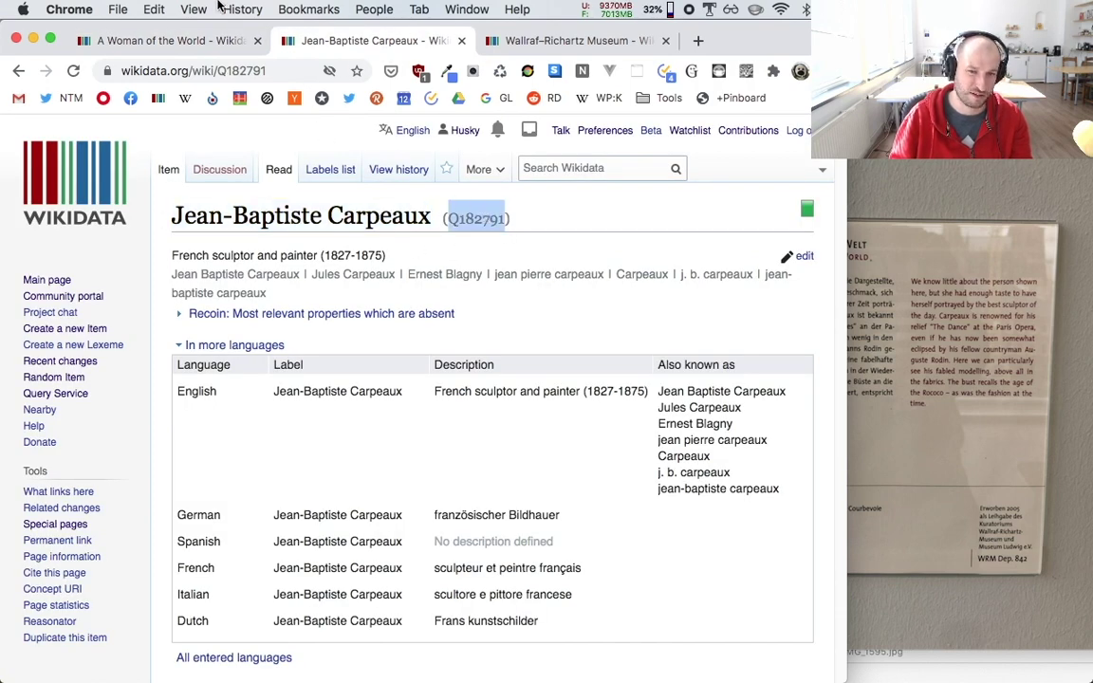
click(190, 40)
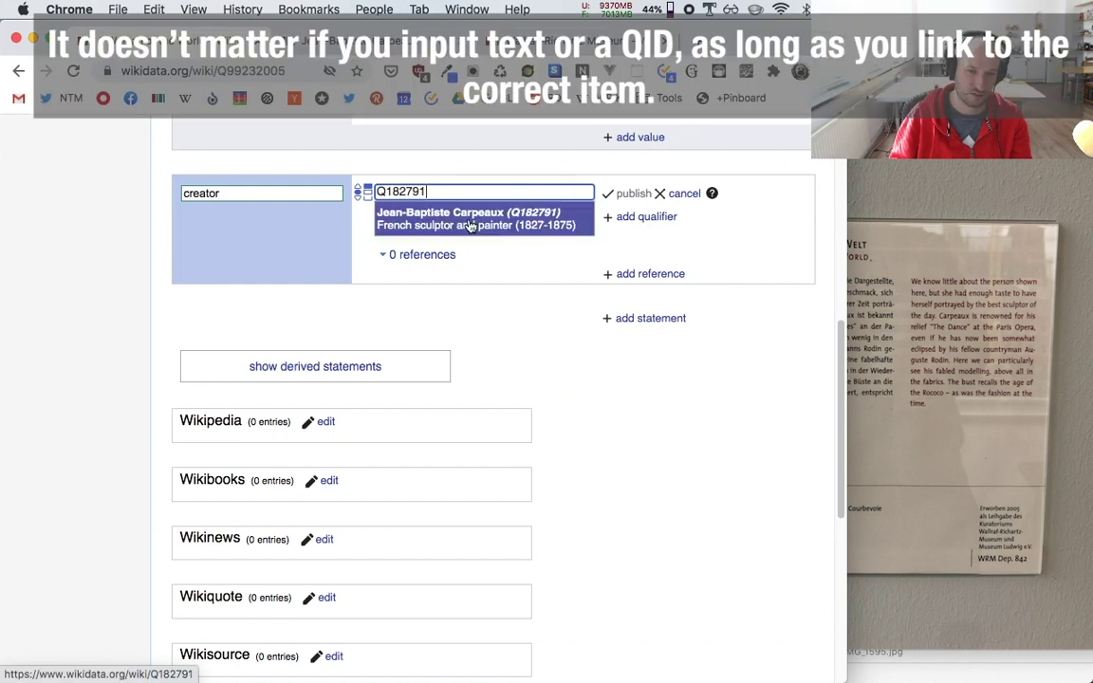
click(446, 224)
click(613, 200)
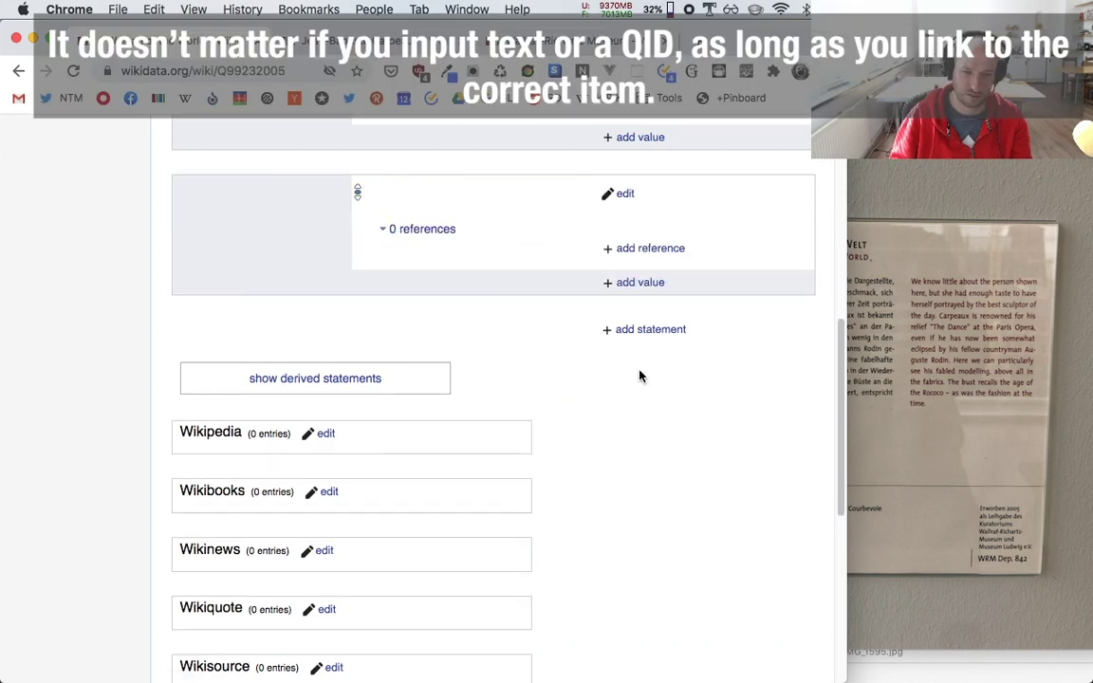
Step: Start a new statement with the property collection and examine the artist and acquisition details on the museum label photo
click(648, 331)
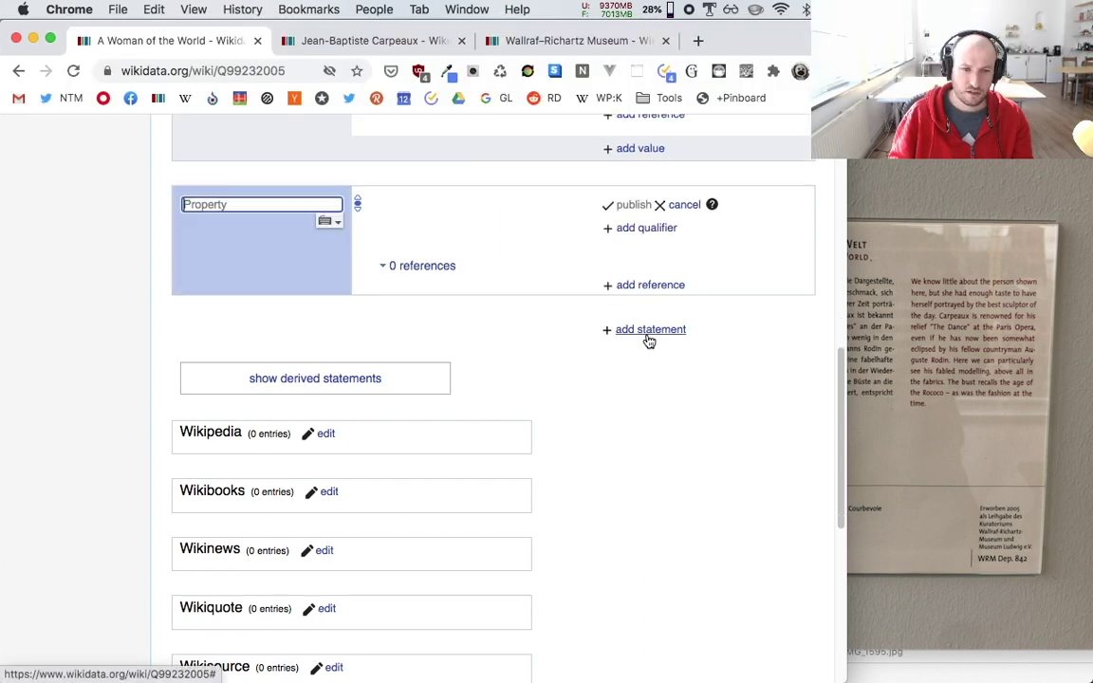
click(198, 224)
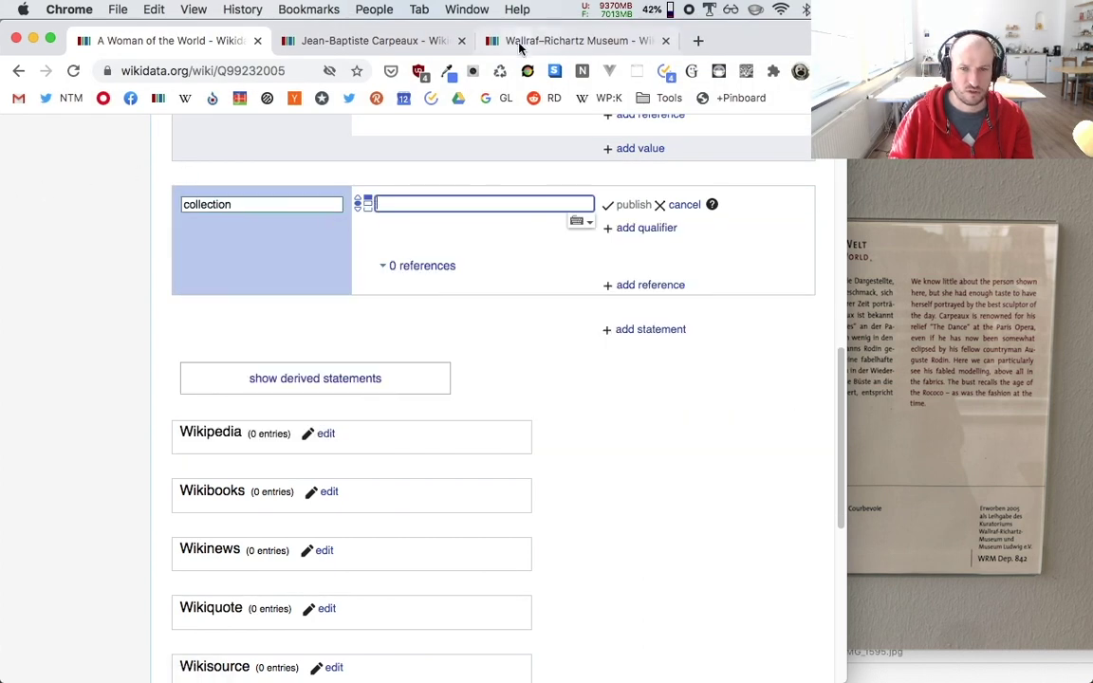
click(1018, 414)
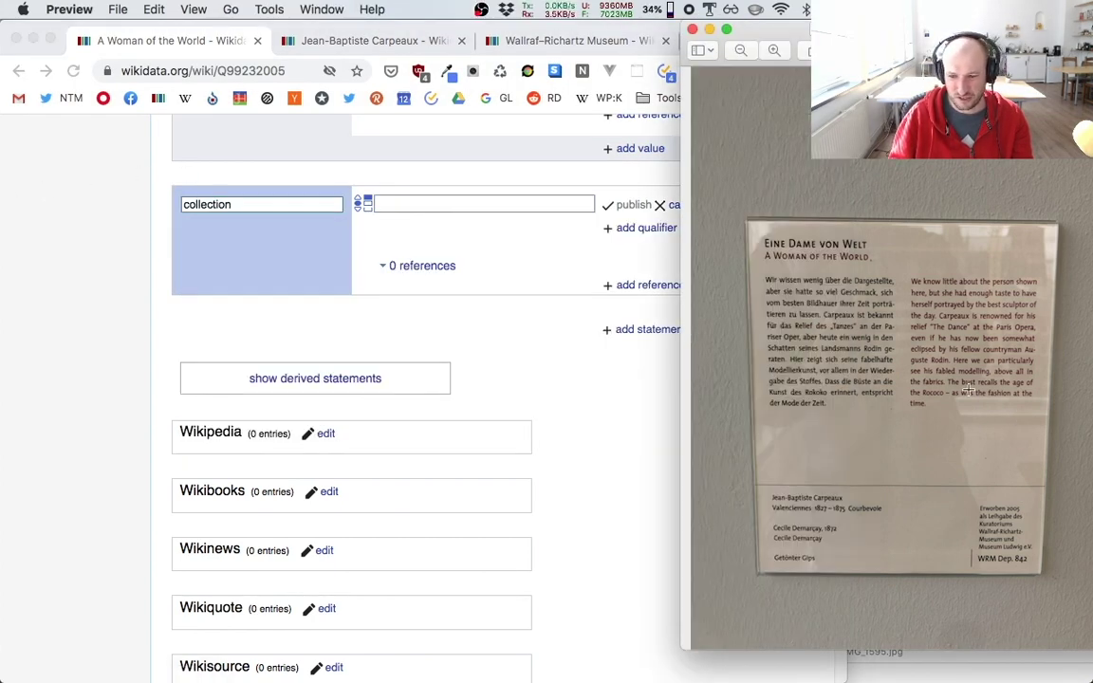
scroll(851, 402, up, 5)
scroll(851, 402, down, 6)
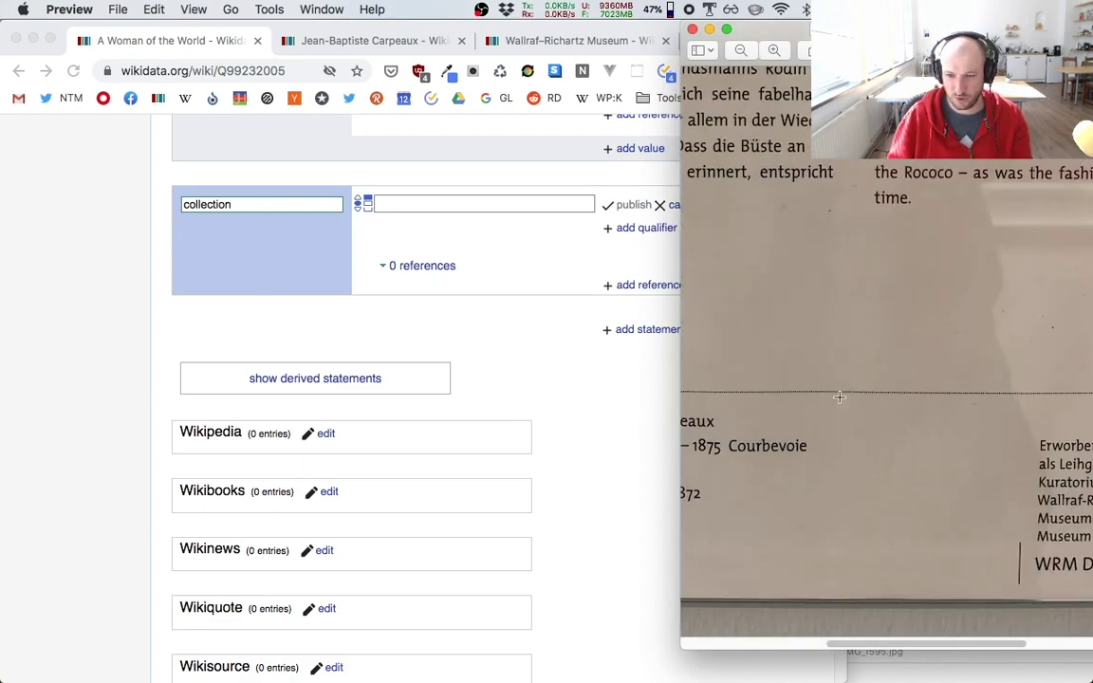
scroll(887, 399, left, 5)
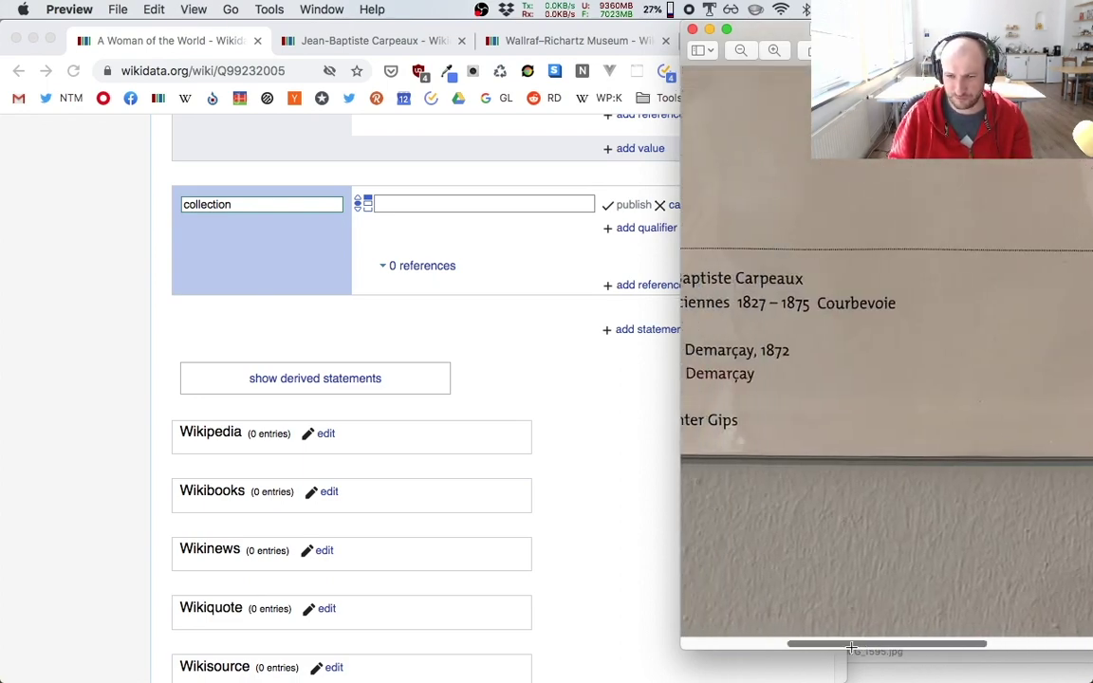
scroll(1088, 641, right, 10)
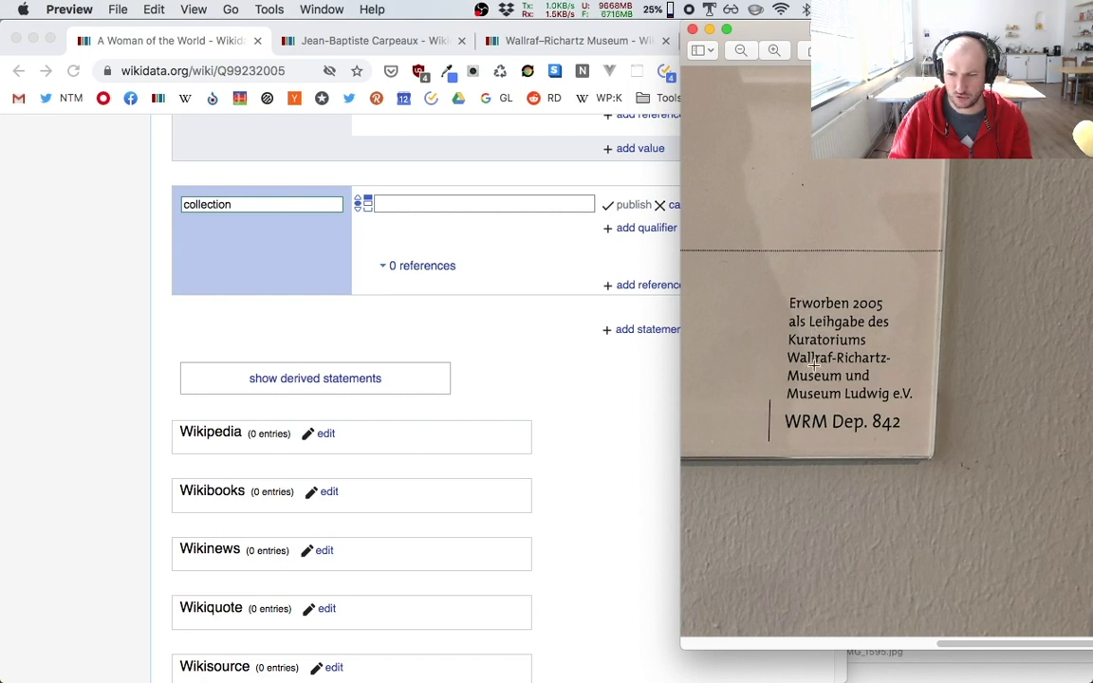
scroll(815, 408, up, 5)
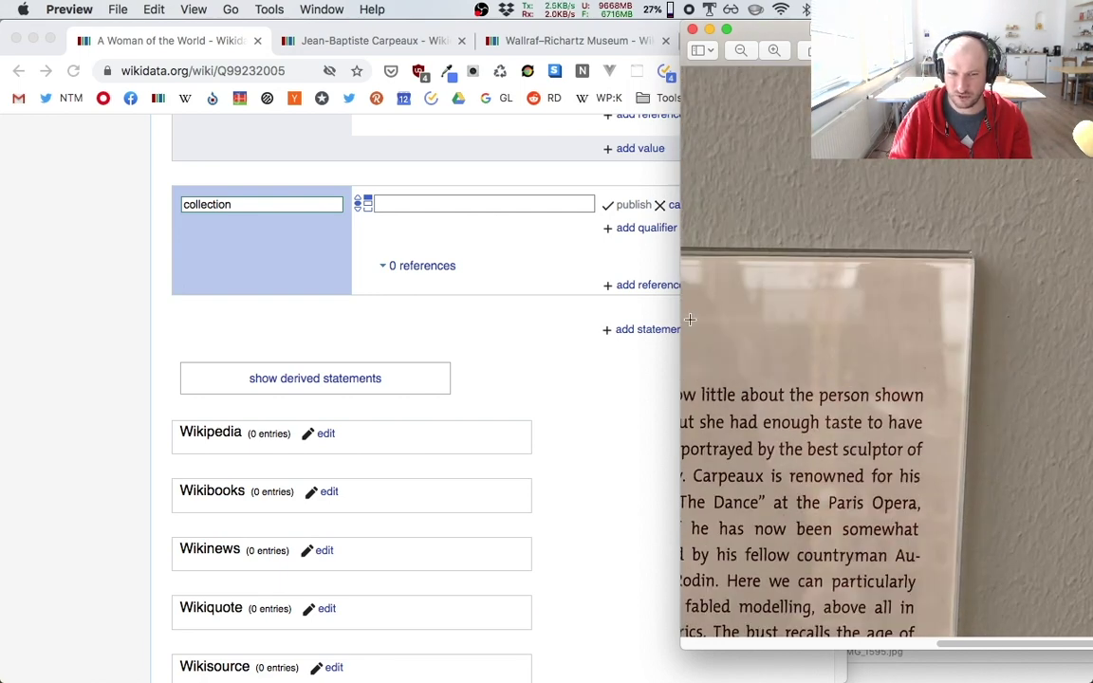
click(673, 319)
Step: Copy the Wallraf–Richartz Museum's item ID Q700959 from its Wikidata page, enter it as the collection value, and publish the statement
click(574, 40)
double_click(507, 219)
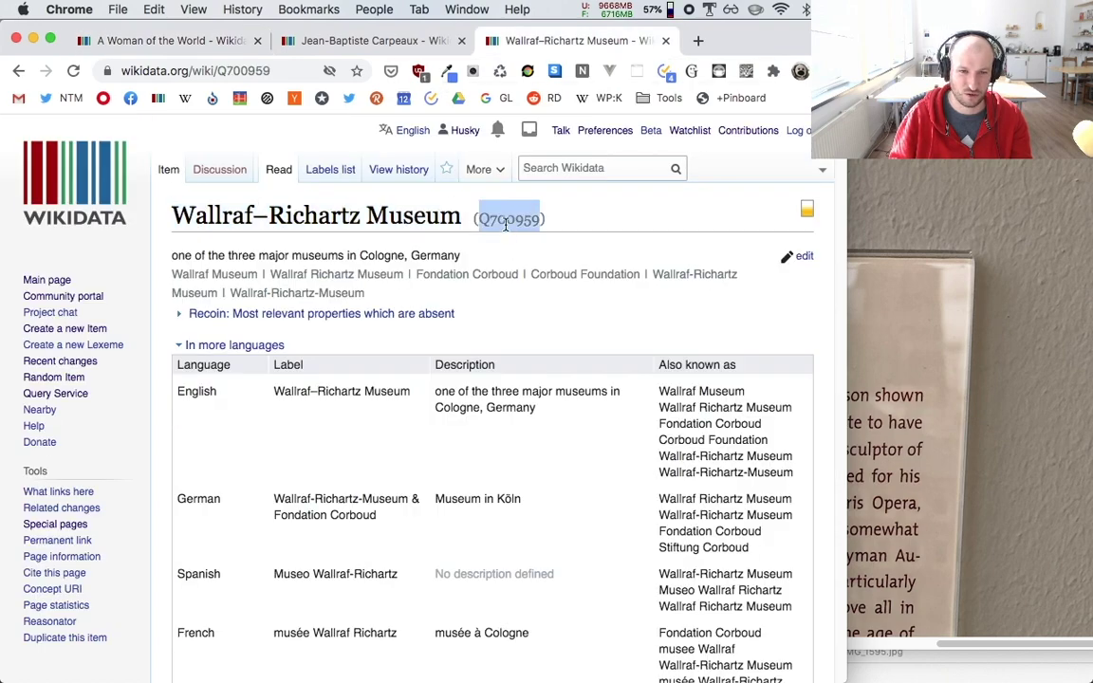
scroll(439, 446, down, 15)
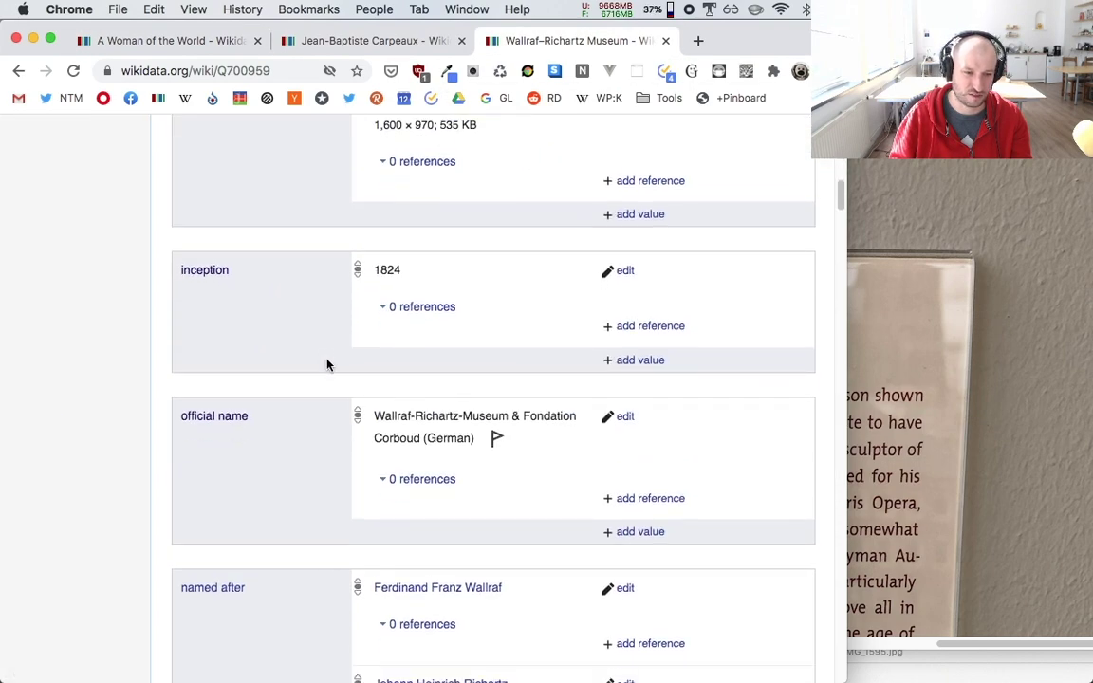
scroll(328, 365, down, 10)
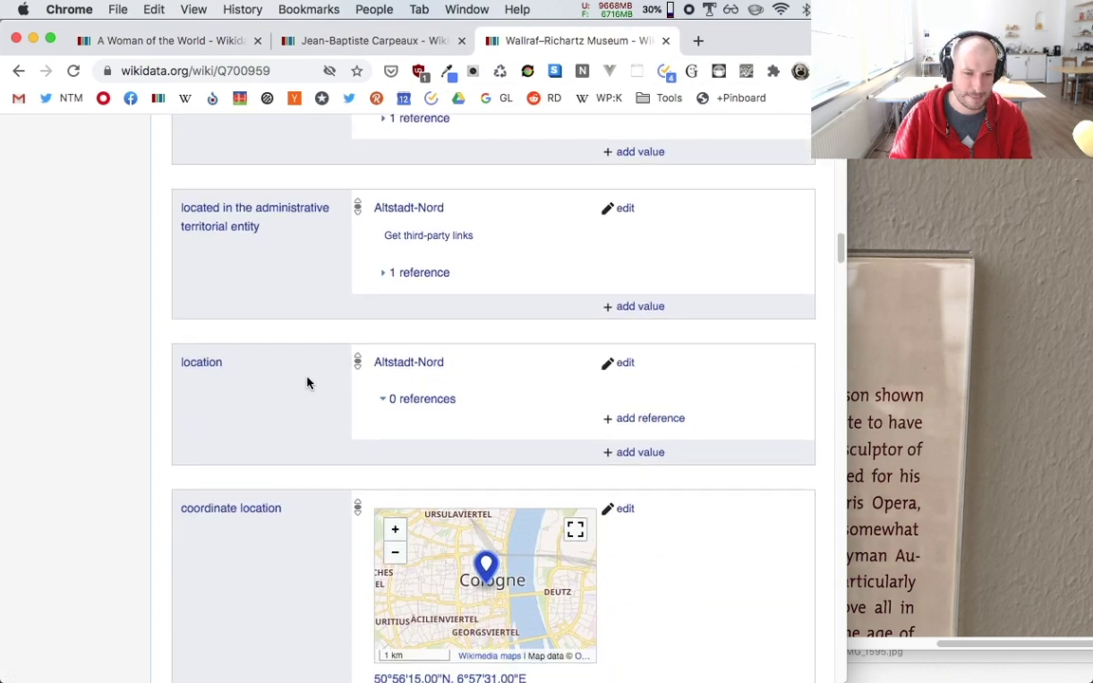
scroll(306, 383, down, 10)
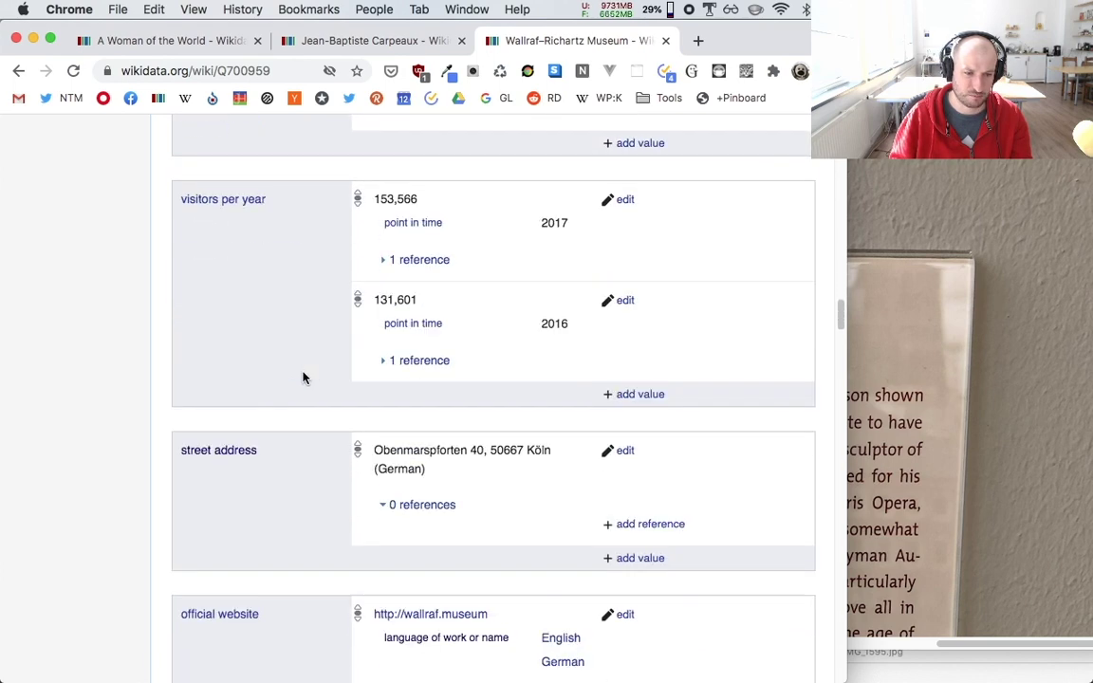
scroll(303, 378, down, 10)
key(super+c)
key(super+1)
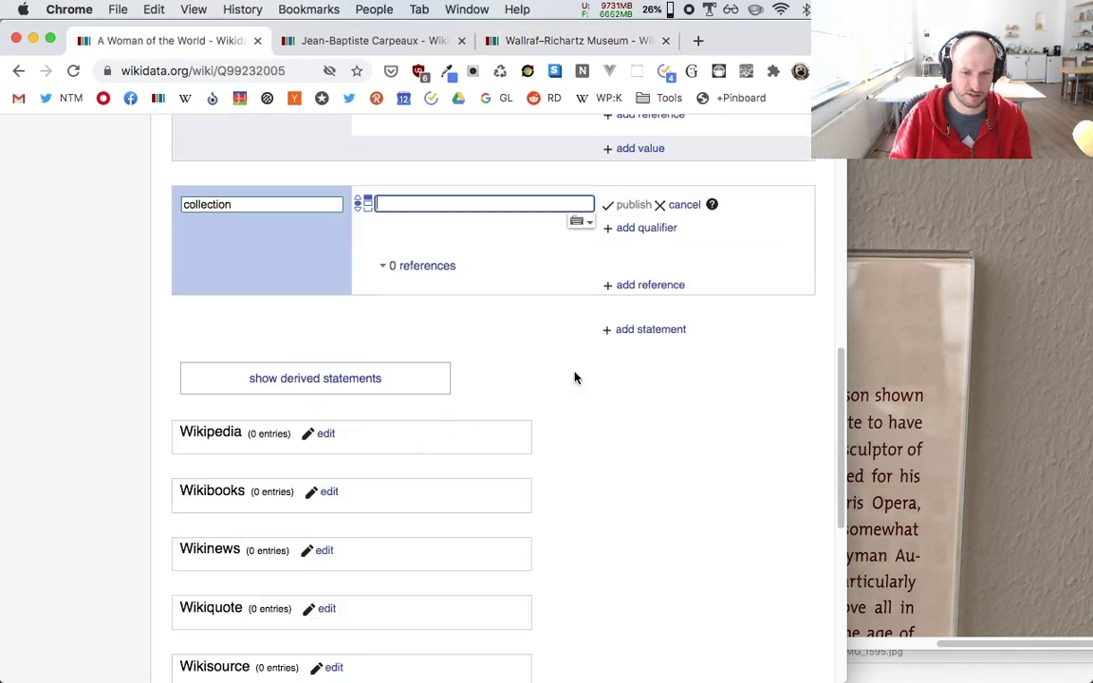
key(super+v)
click(626, 204)
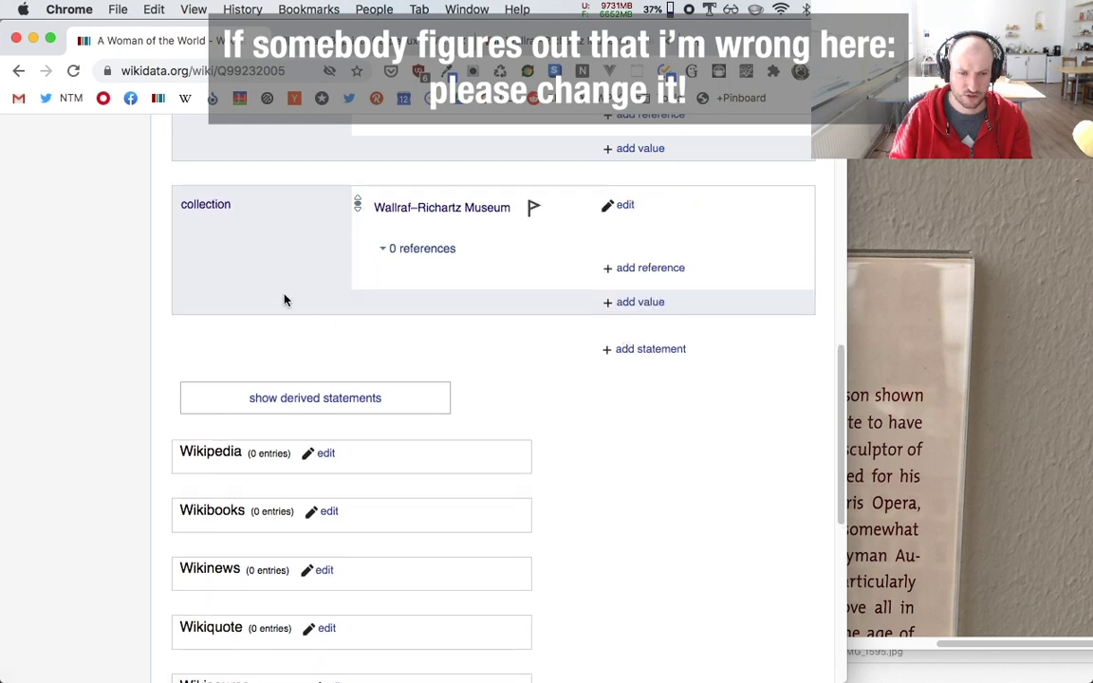
Step: Add a location statement with the Wallraf–Richartz Museum as its value and publish it
scroll(166, 397, up, 5)
scroll(201, 379, down, 4)
click(634, 397)
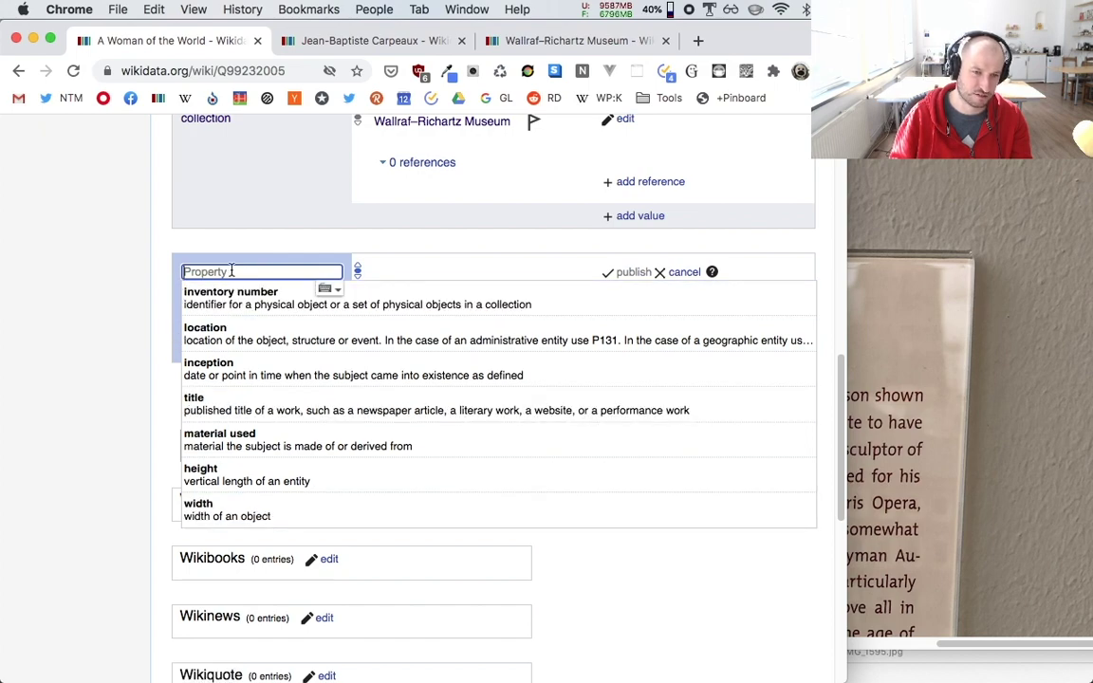
scroll(164, 329, up, 4)
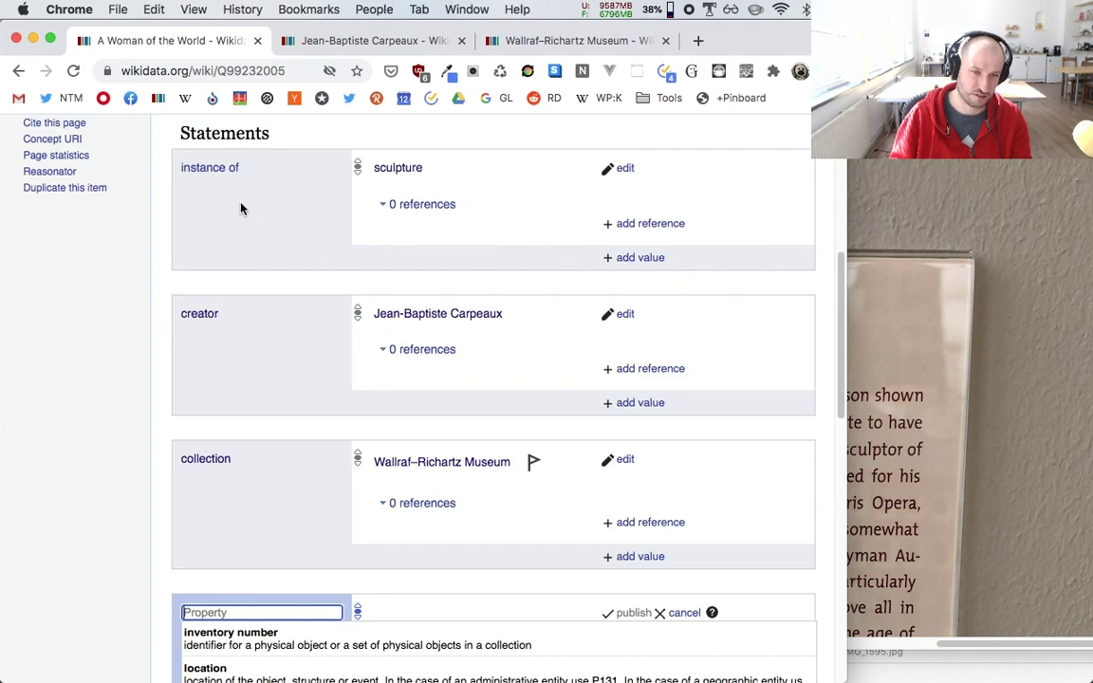
scroll(150, 246, down, 3)
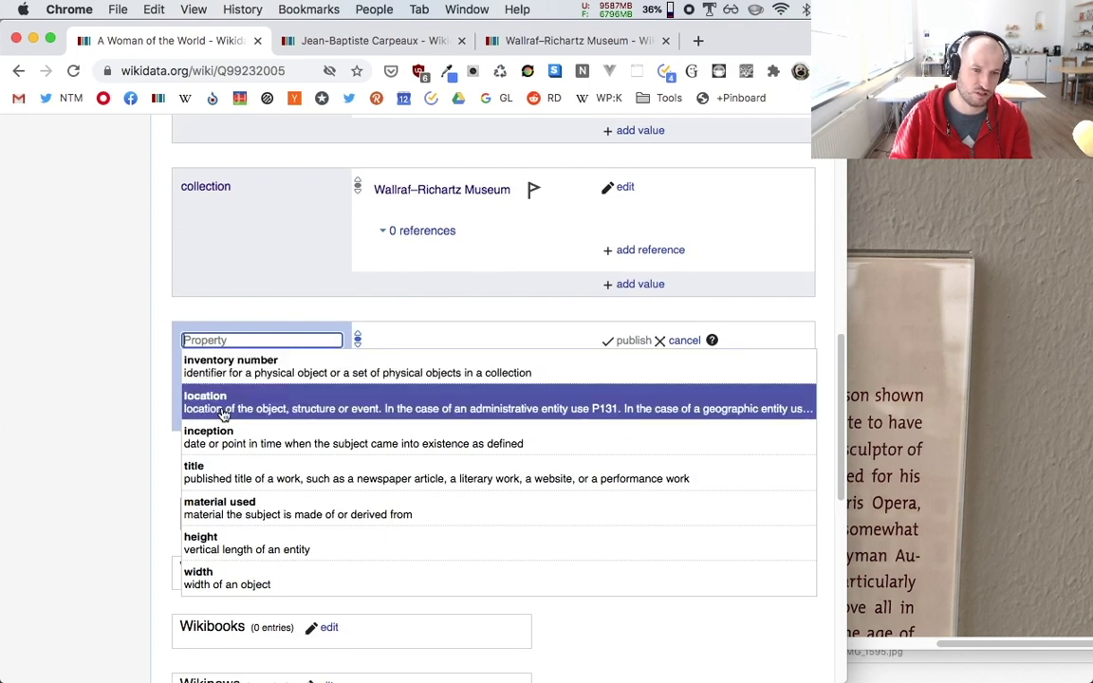
click(261, 409)
key(super+v)
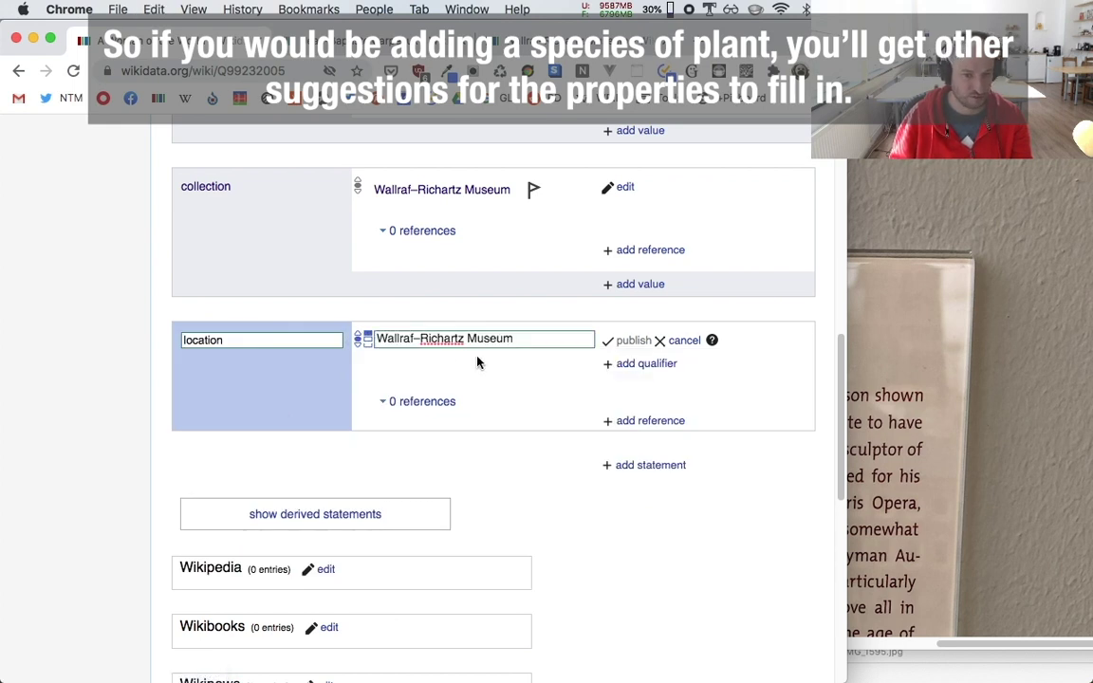
click(630, 341)
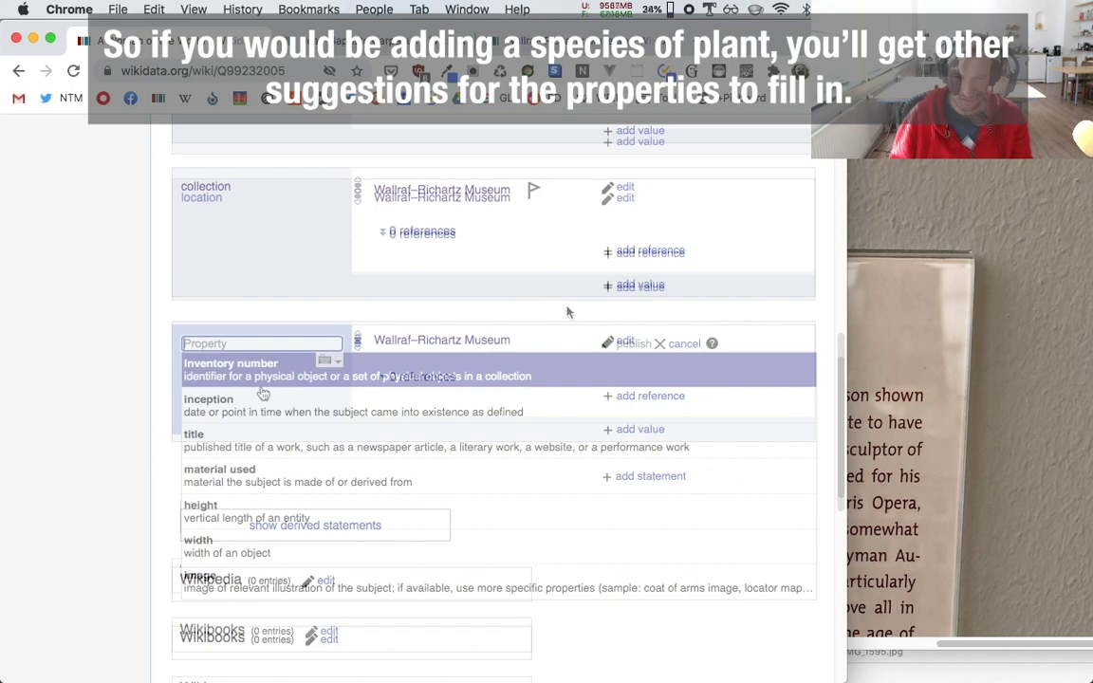
Step: Start a new statement with the property inception and check the museum label photo for the sculpture's date
click(263, 399)
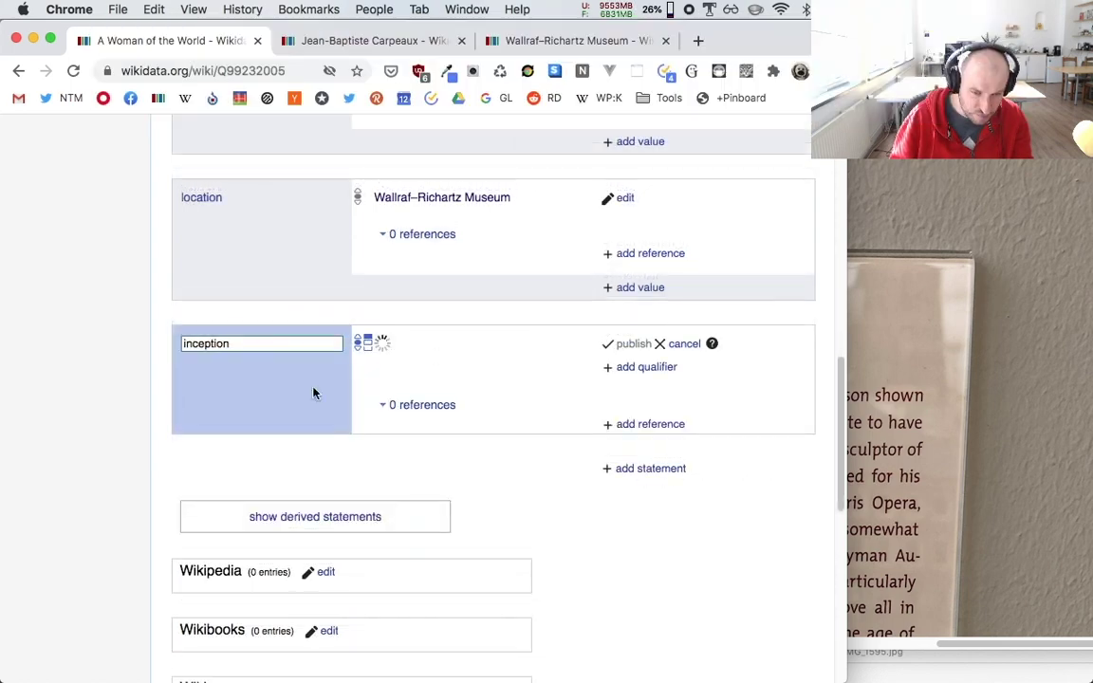
click(1002, 434)
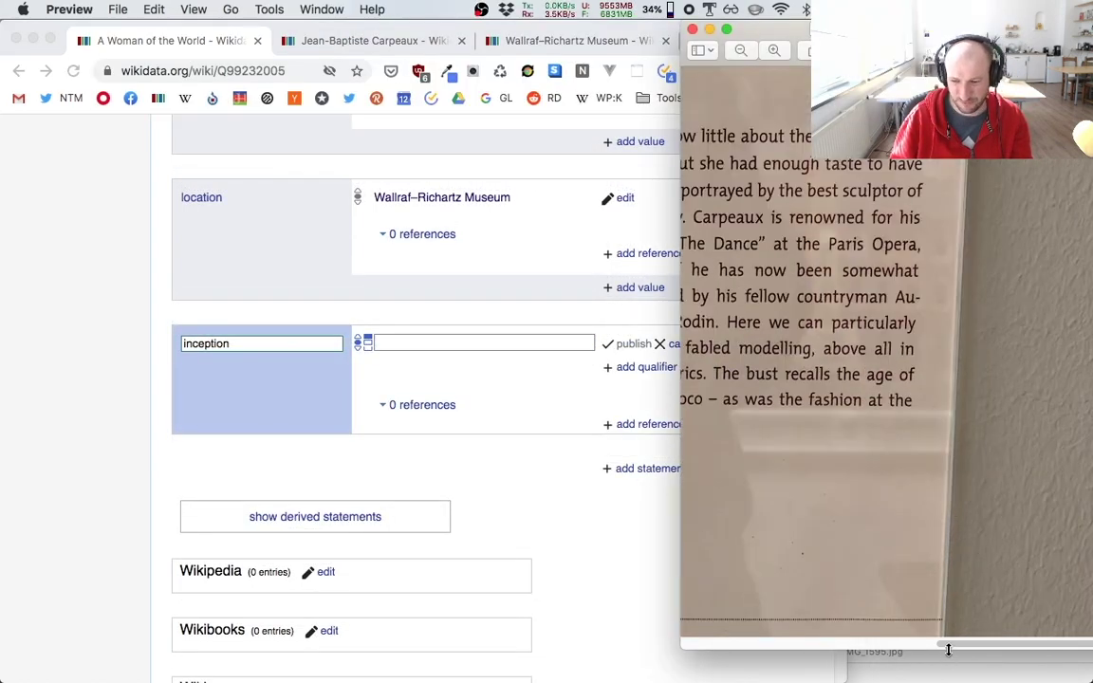
drag(948, 649, 739, 649)
scroll(823, 437, down, 5)
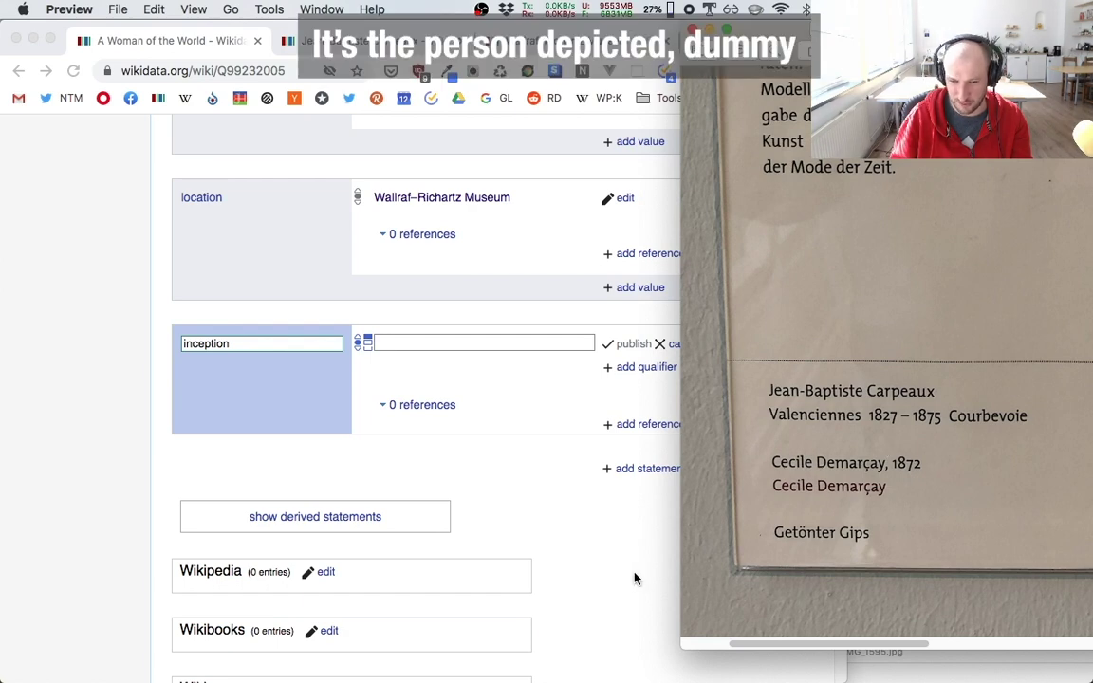
Step: Search the web for Cecile Demarcay, the name given on the museum label photo
click(513, 576)
key(super+t)
text(cecuke)
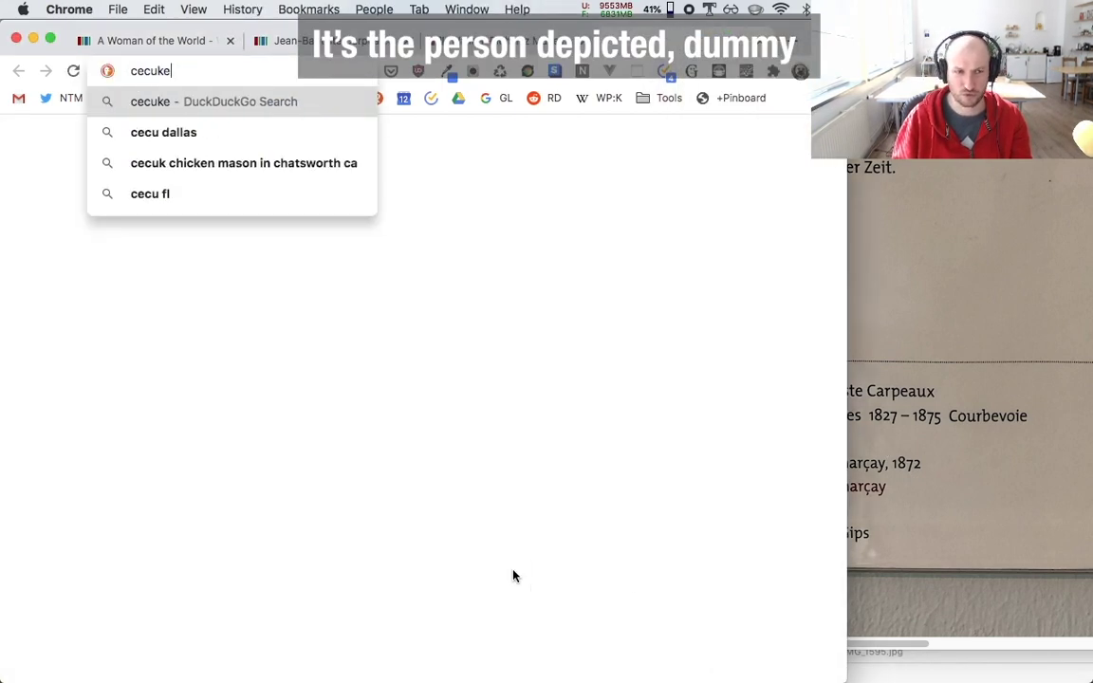
key(BackSpace)
key(BackSpace)
key(BackSpace)
text(ile)
key(super+Tab)
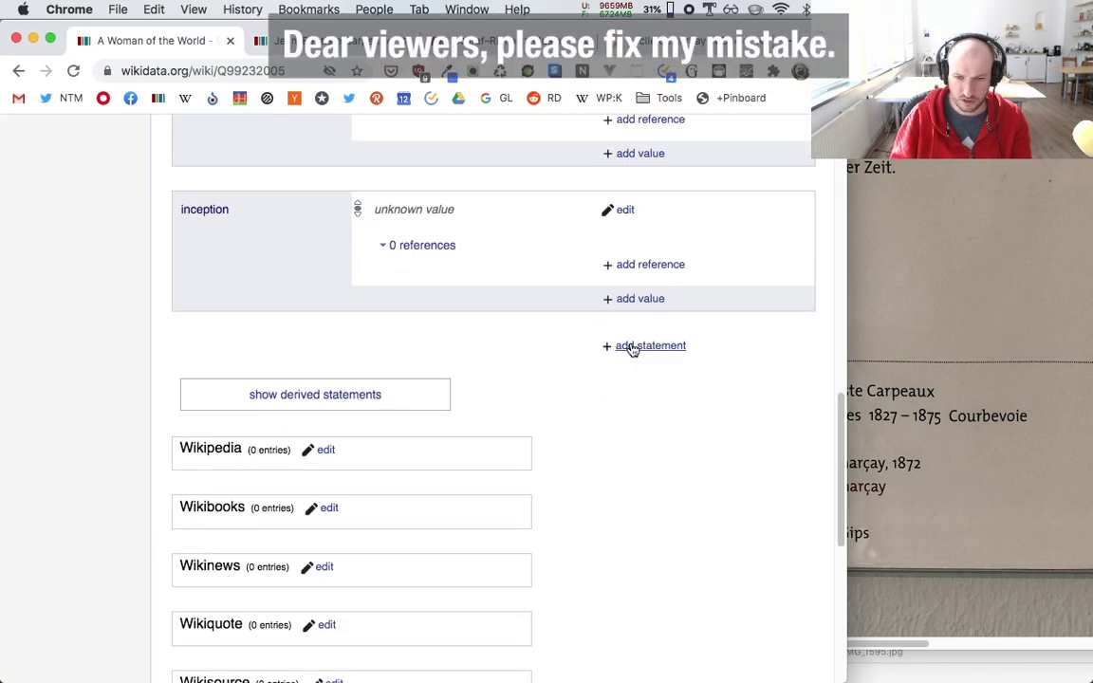
Step: Start a new statement on the sculpture's Wikidata item and check the museum label photo for the material
click(629, 346)
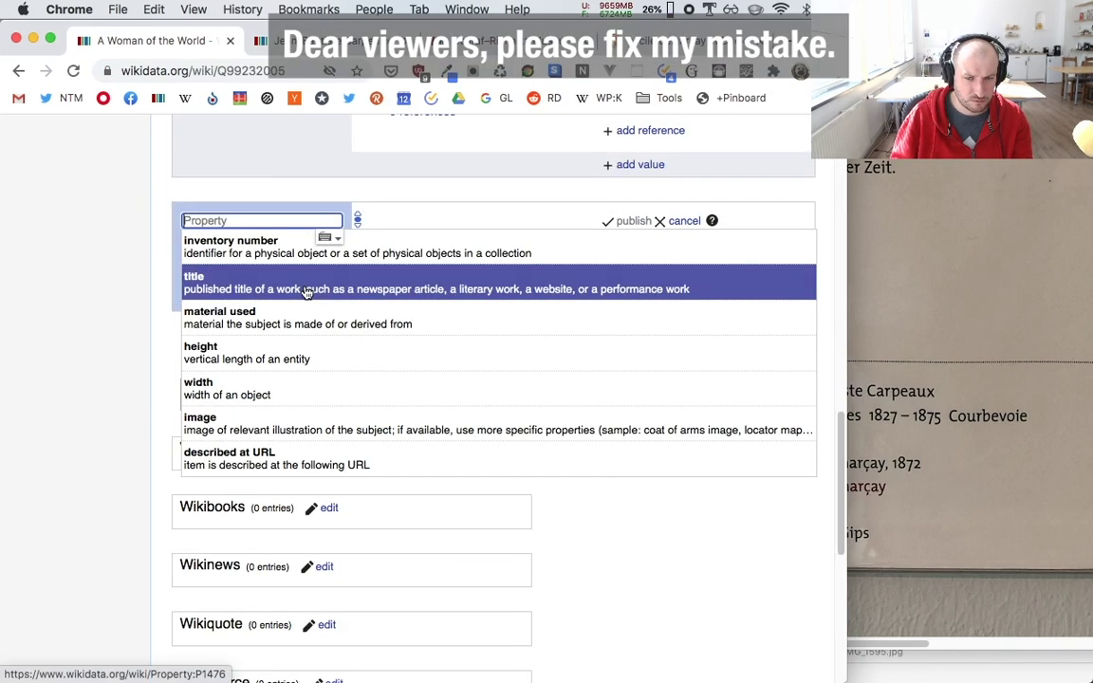
click(985, 651)
scroll(985, 651, right, 5)
scroll(878, 561, left, 5)
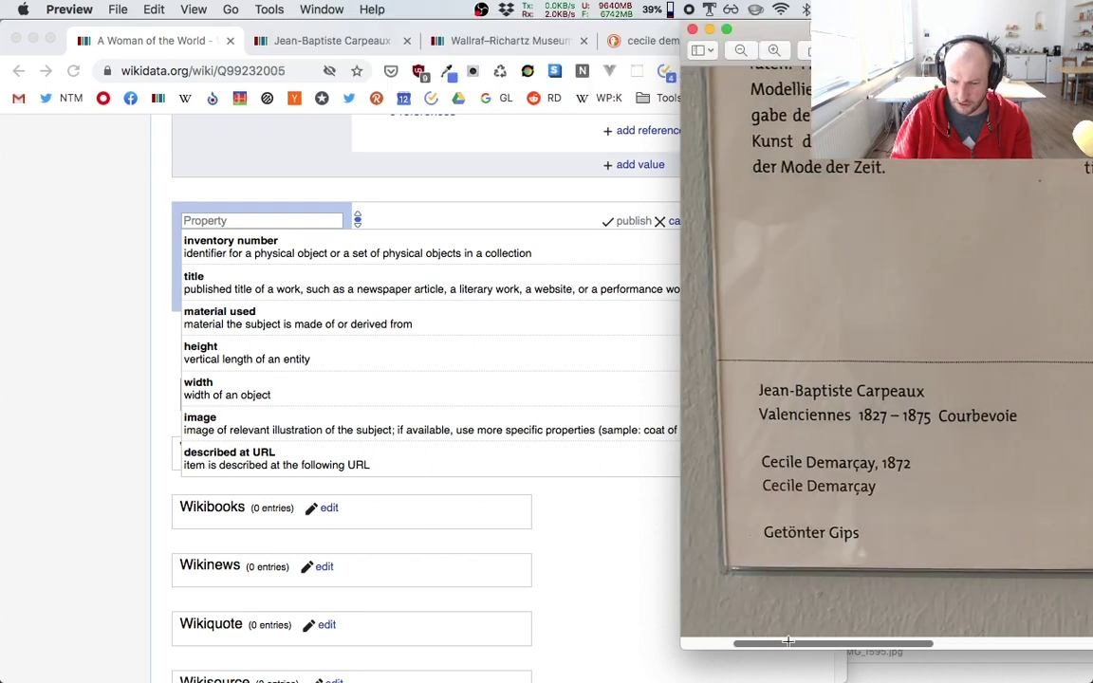
click(637, 534)
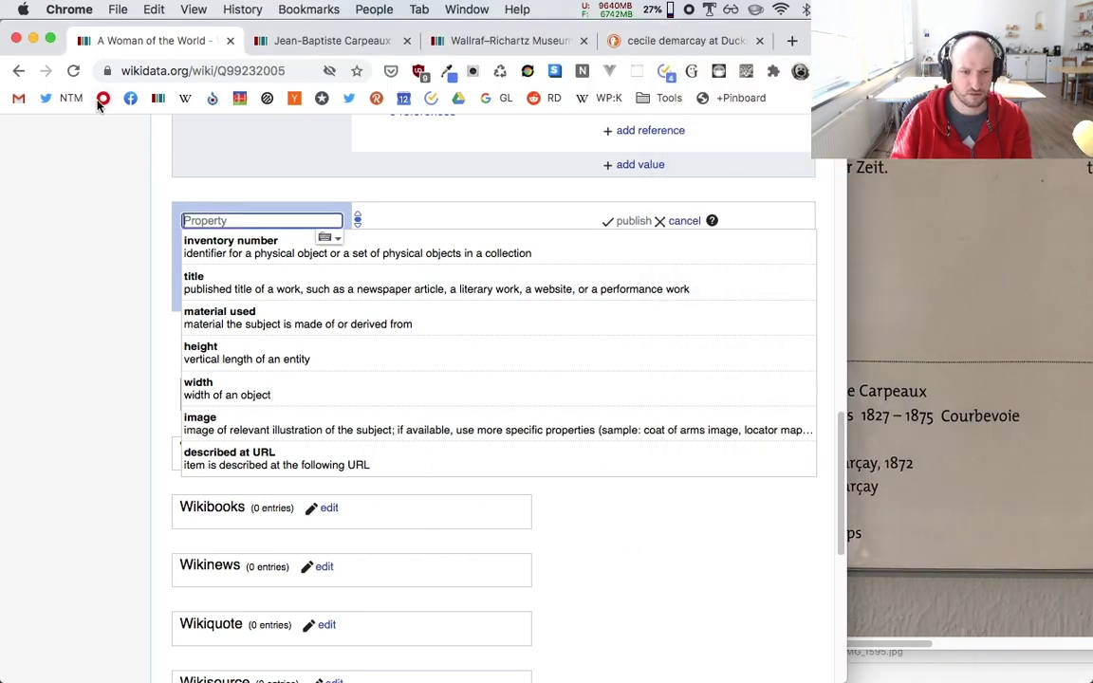
Step: Translate "getönter gips" from German to English in Google Translate
click(103, 97)
text(trans)
key(Return)
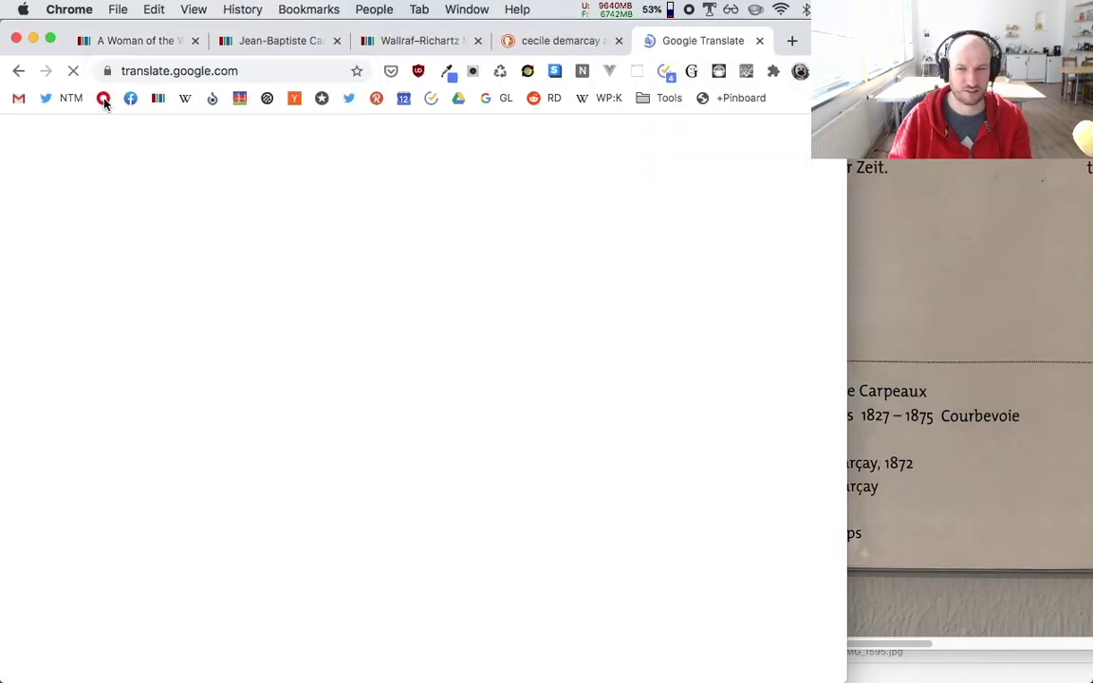
text(get)
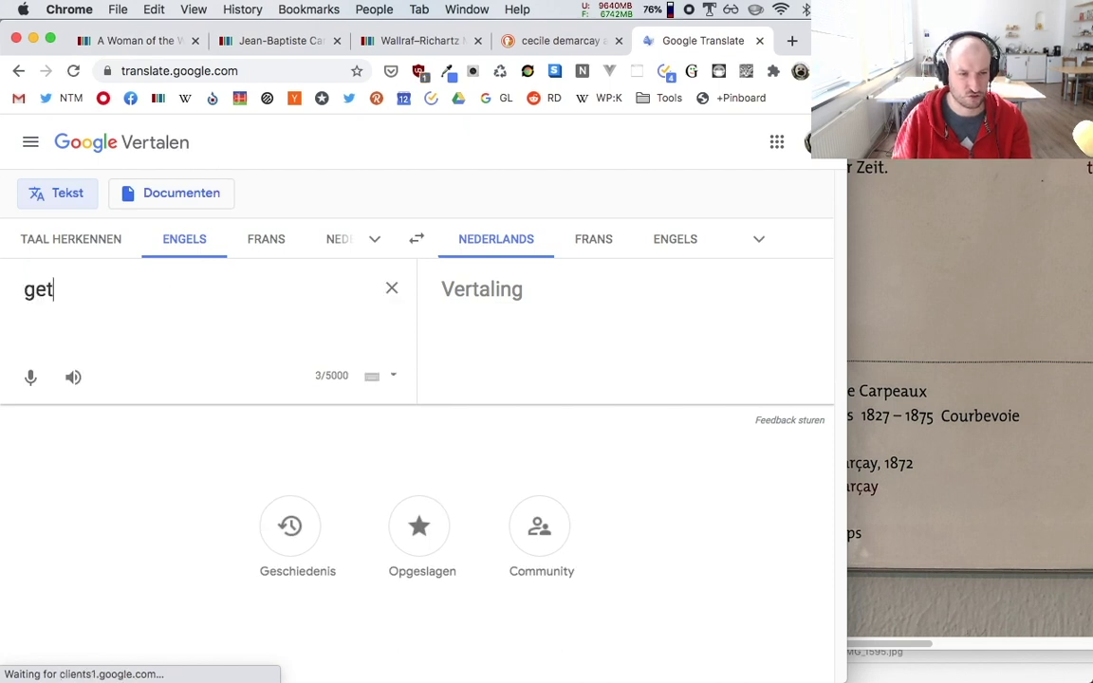
text(önter gips)
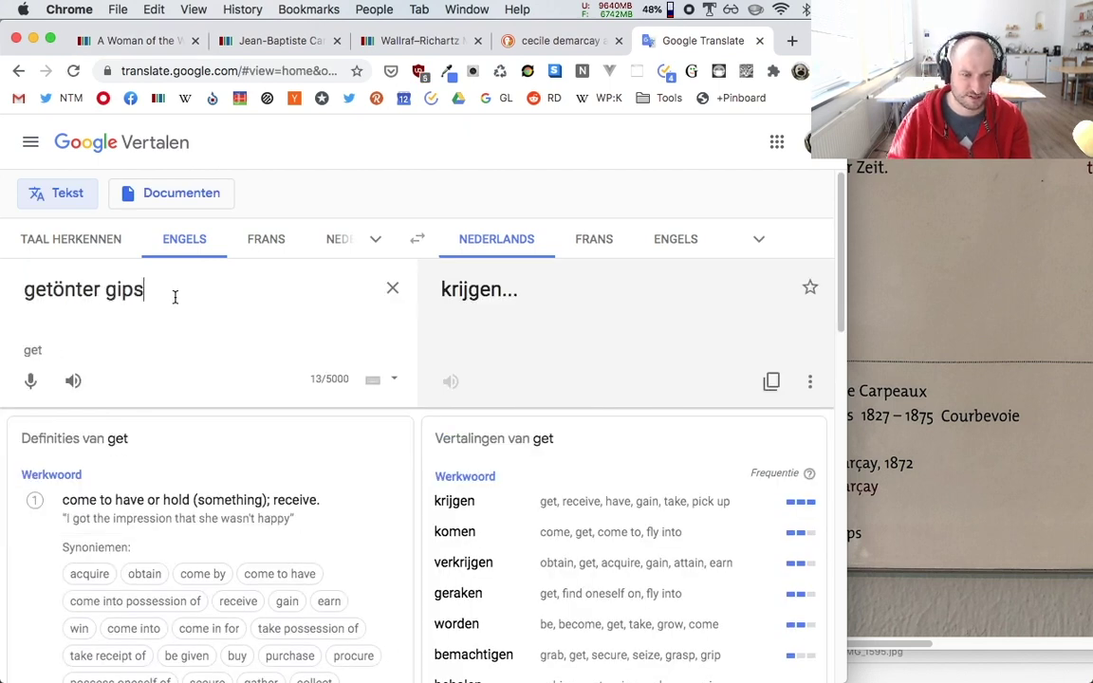
click(376, 239)
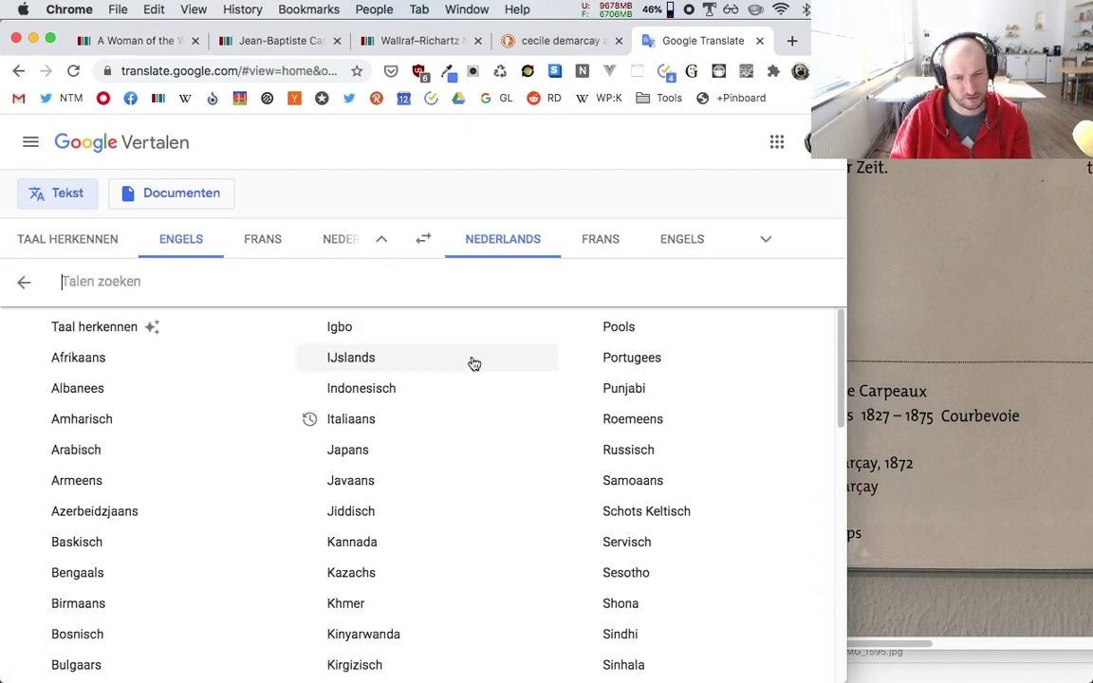
scroll(373, 546, down, 2)
text(duits)
key(Return)
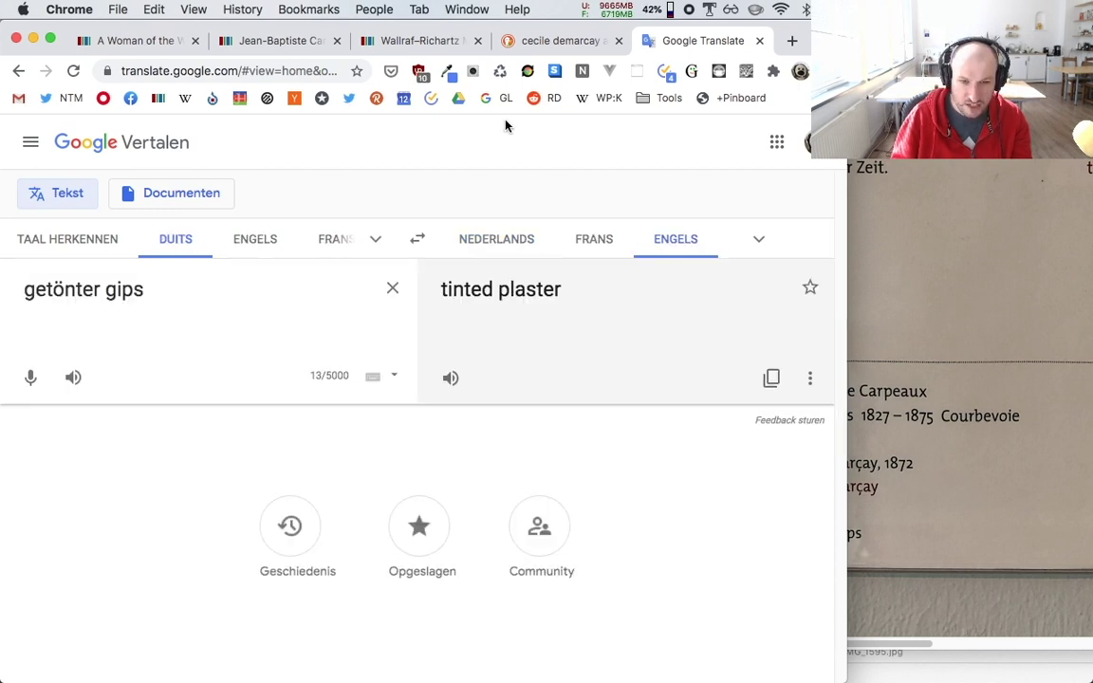
Step: Fill in the new Wikidata statement with the property material used and the value plaster, the sculpture material
click(107, 40)
text(t)
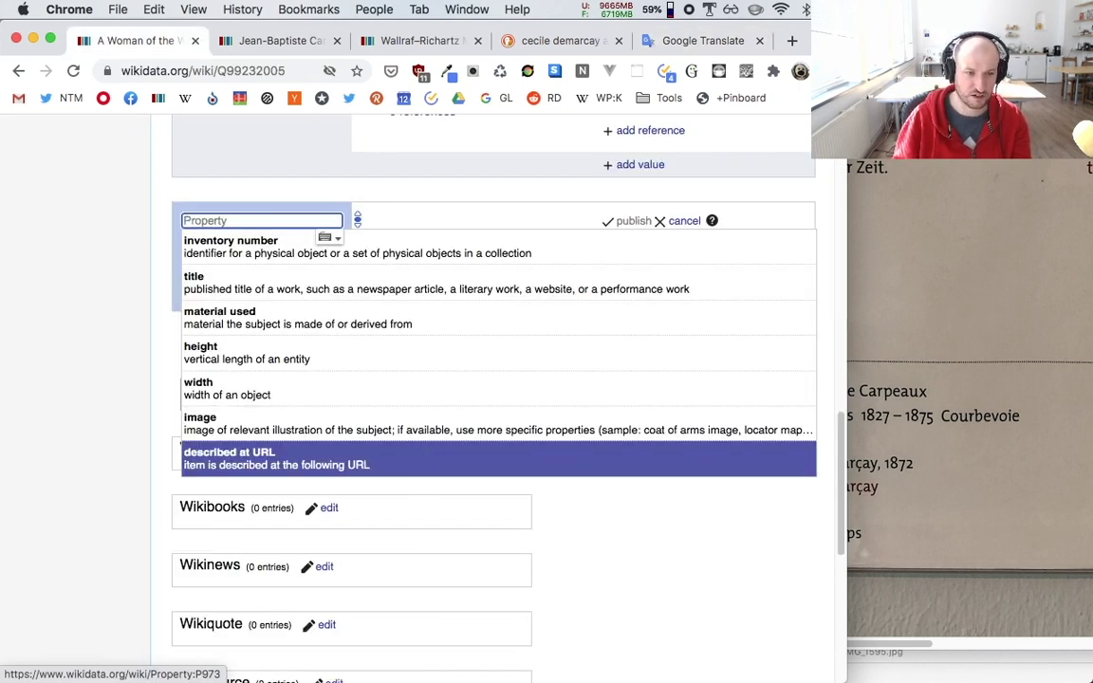
text(material us)
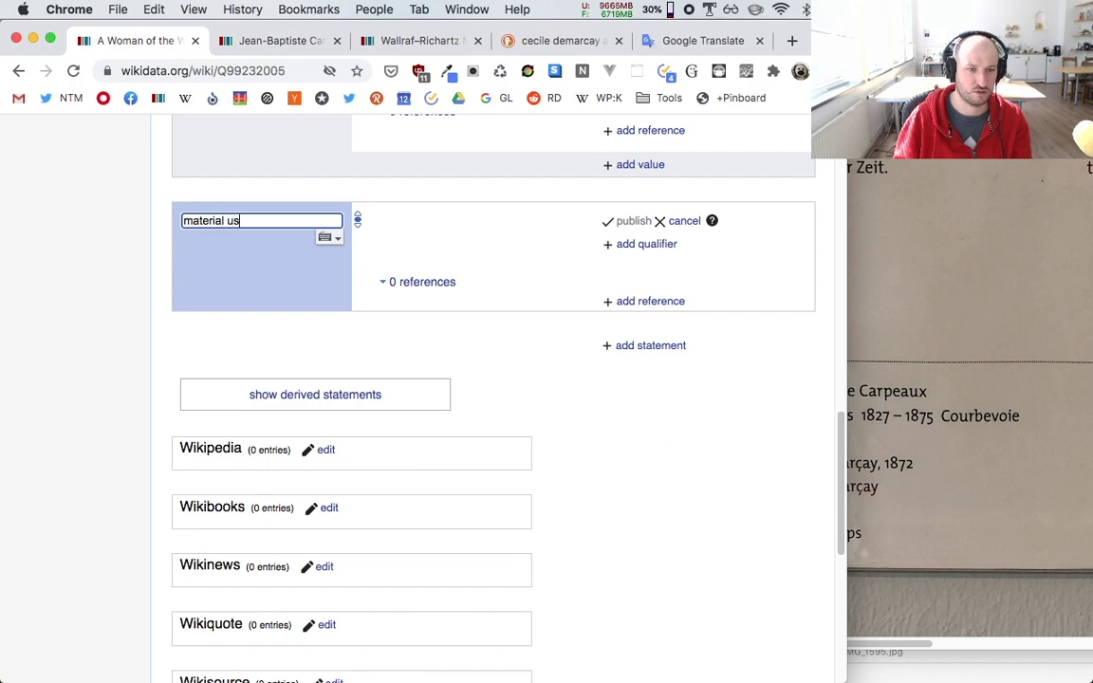
text(ed)
key(Tab)
text(tinted)
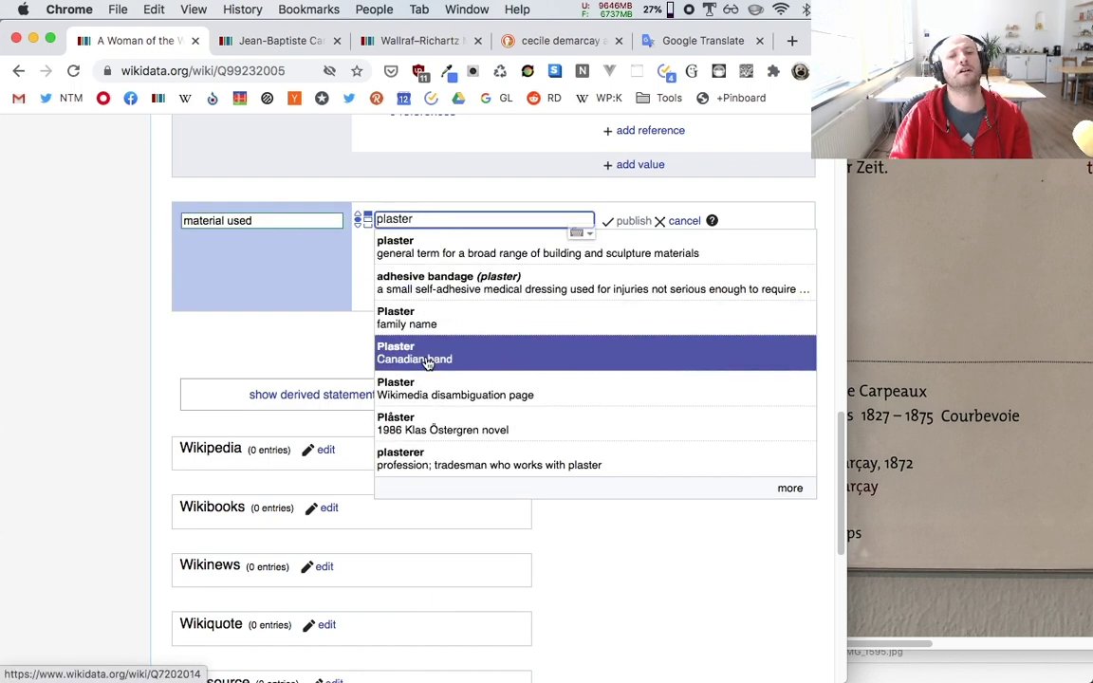
click(417, 245)
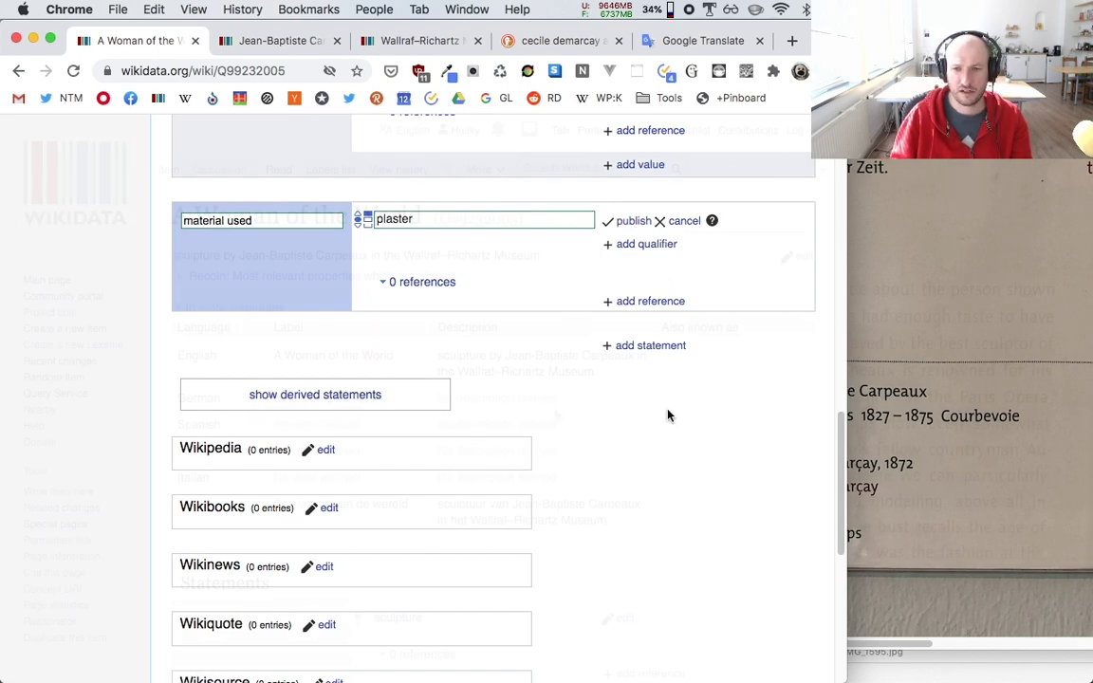
scroll(666, 415, up, 20)
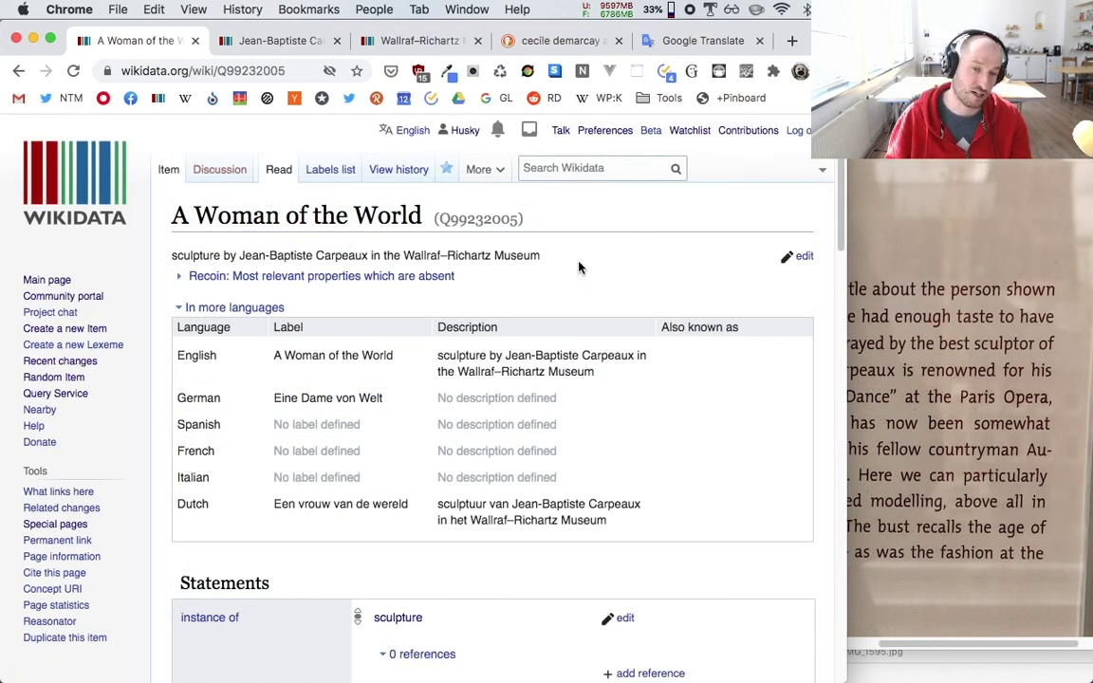
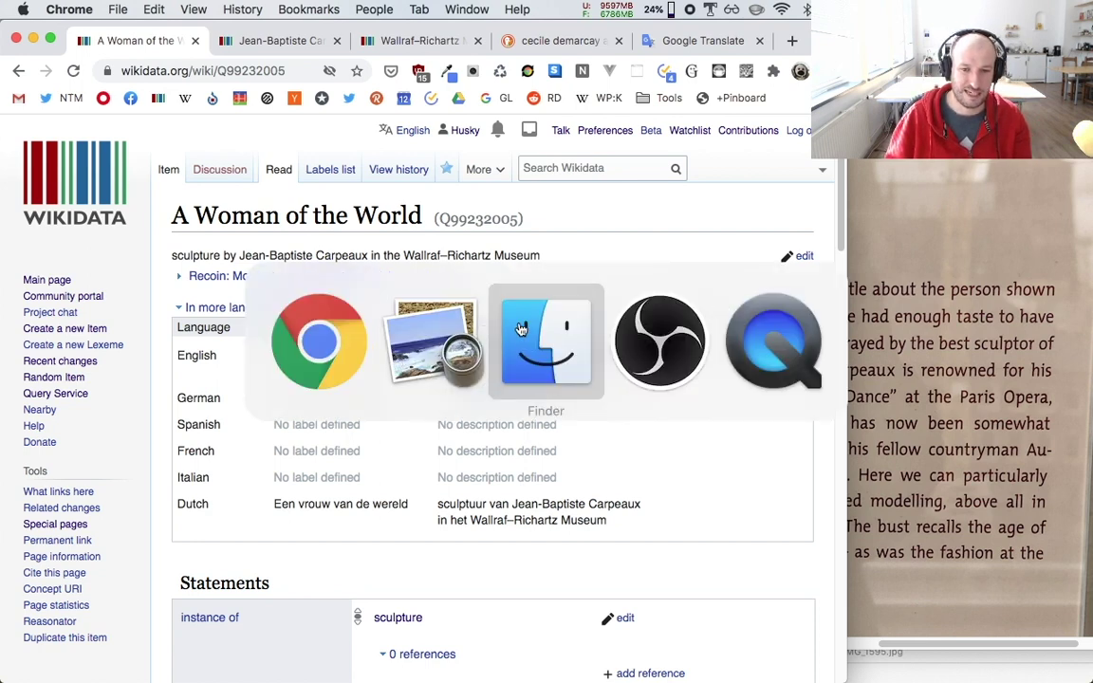
Step: Switch to Finder and preview the bust photo GSM_2020-01-03T1247_IMG_1594.jpg at a larger size
key(Up)
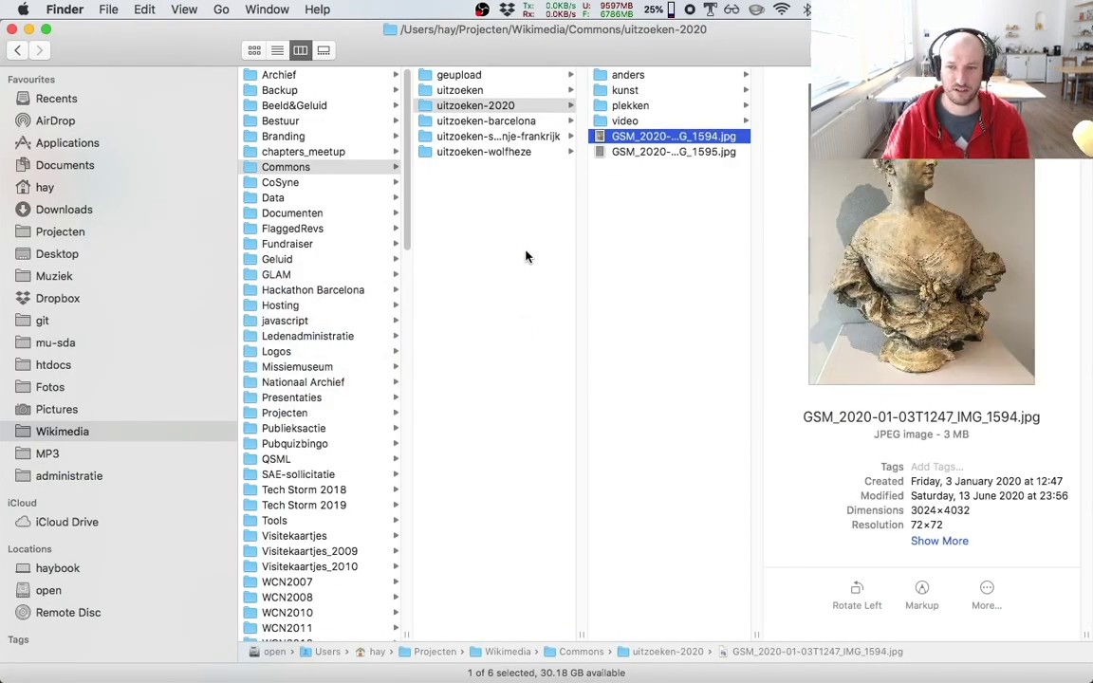
key(space)
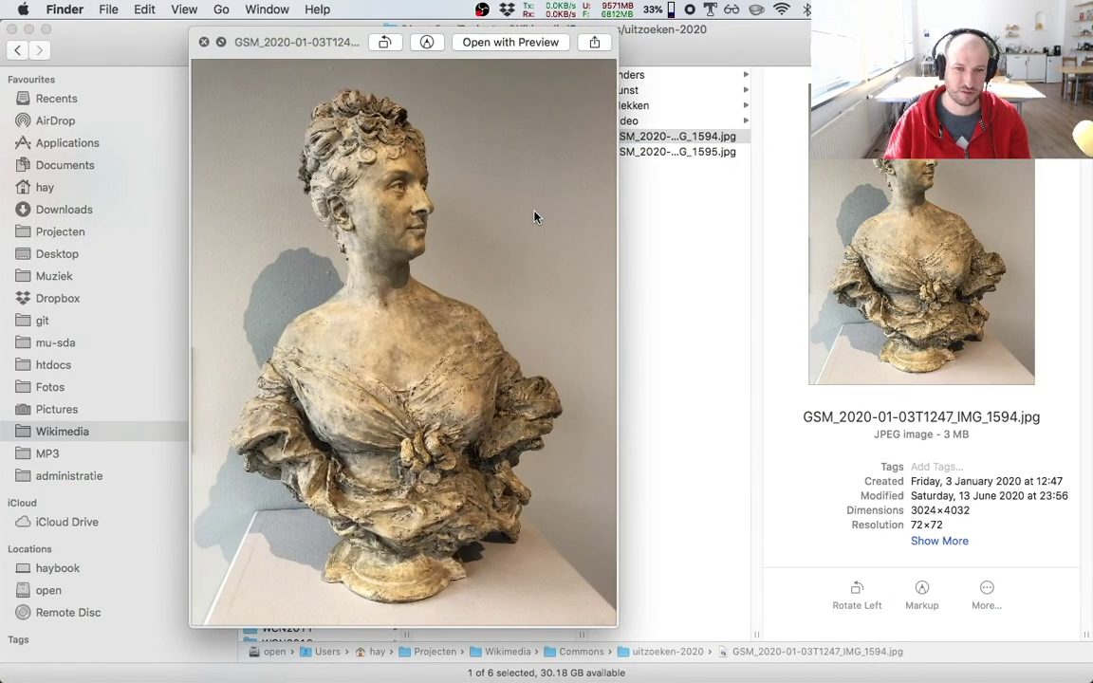
key(space)
key(space)
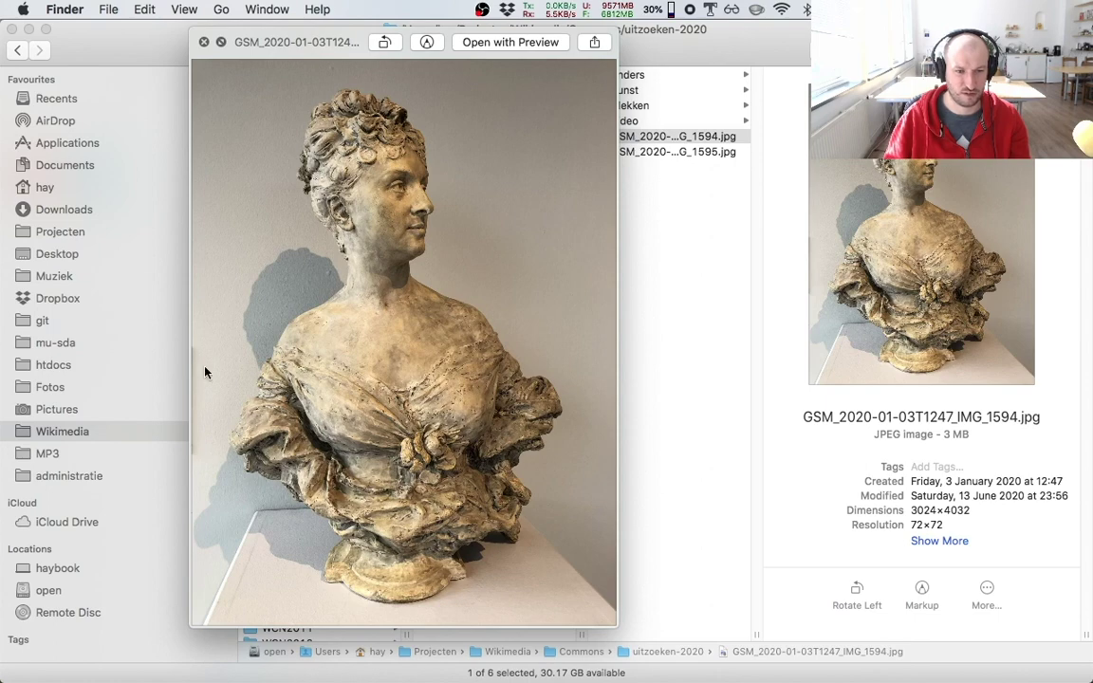
key(space)
Step: Straighten the bust photo in Photoshop along the pedestal's back edge and crop away the transparent borders to 2894 × 3858 px
mouse_move(580, 133)
mouse_down()
mouse_move(6, 306)
mouse_move(4, 237)
mouse_move(8, 254)
mouse_up()
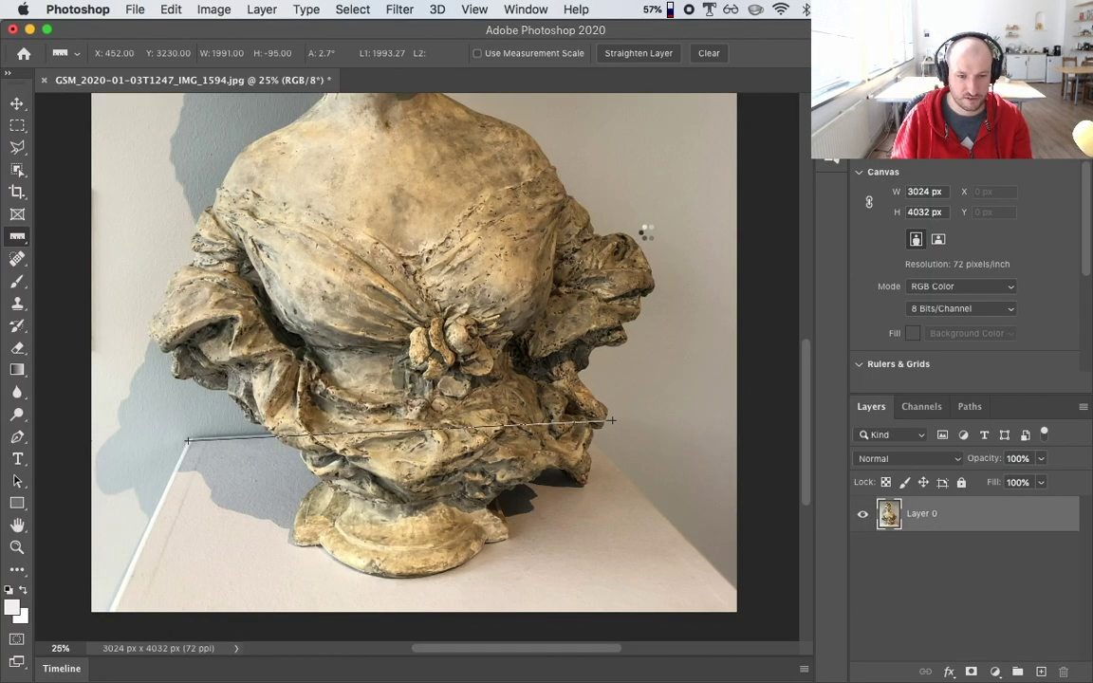
key(super+minus)
key(super+minus)
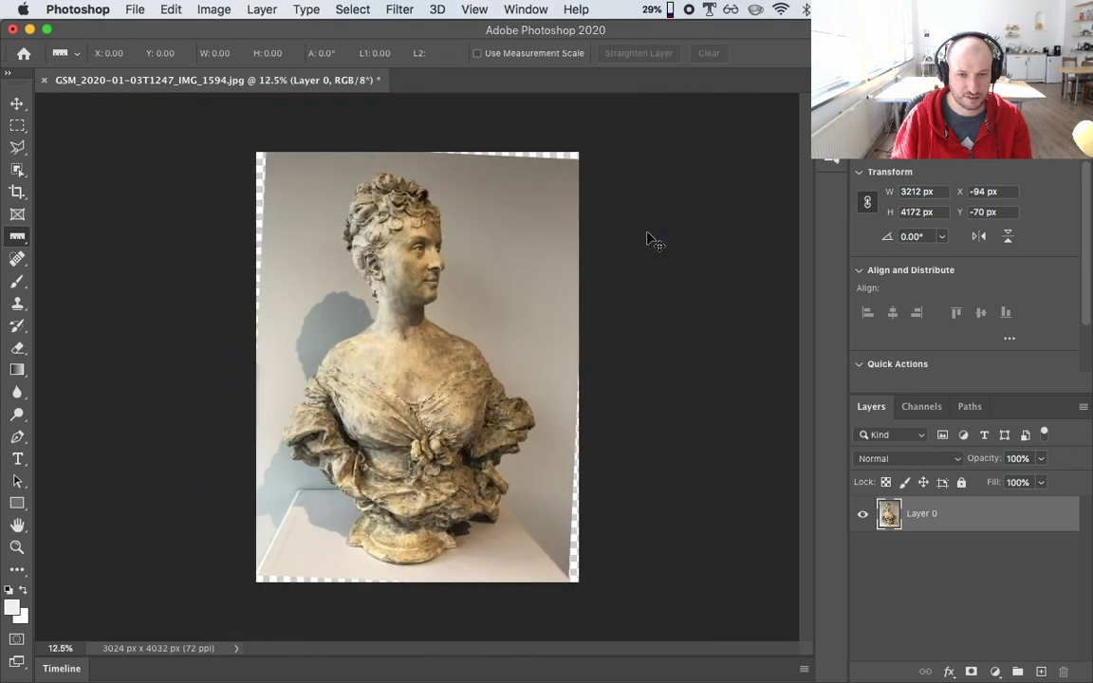
key(c)
drag(257, 151, 264, 232)
key(Return)
key(m)
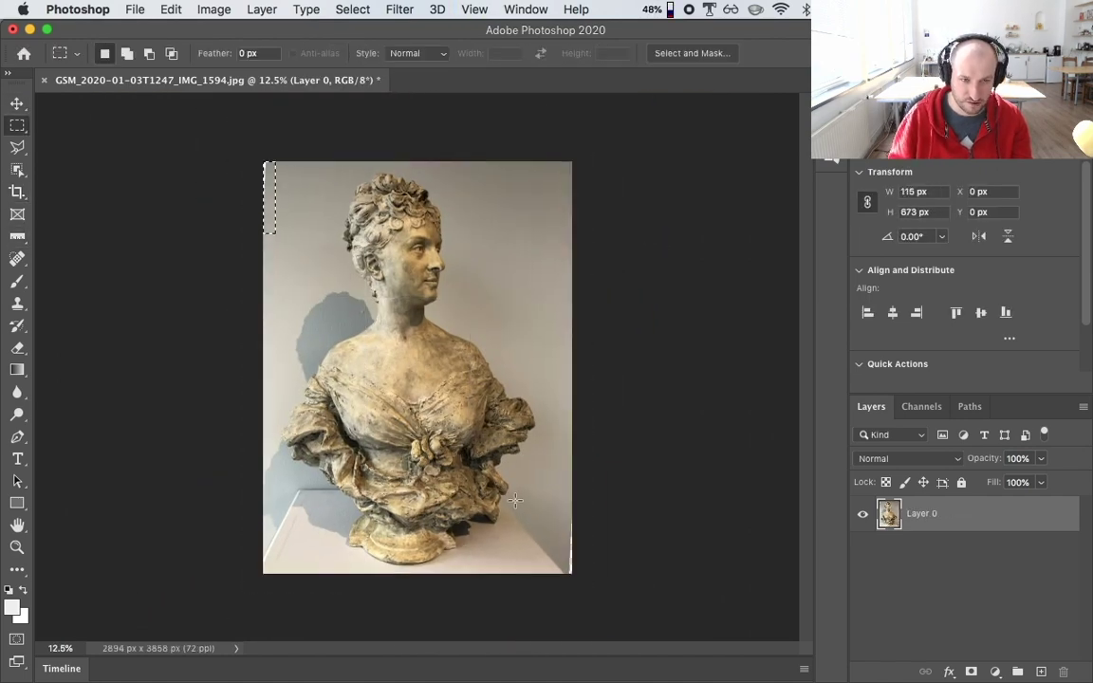
key(super+d)
Step: Inspect the photo's upper-left corner up close and tighten the crop to 2833 × 3776 px
key(z)
drag(263, 162, 290, 238)
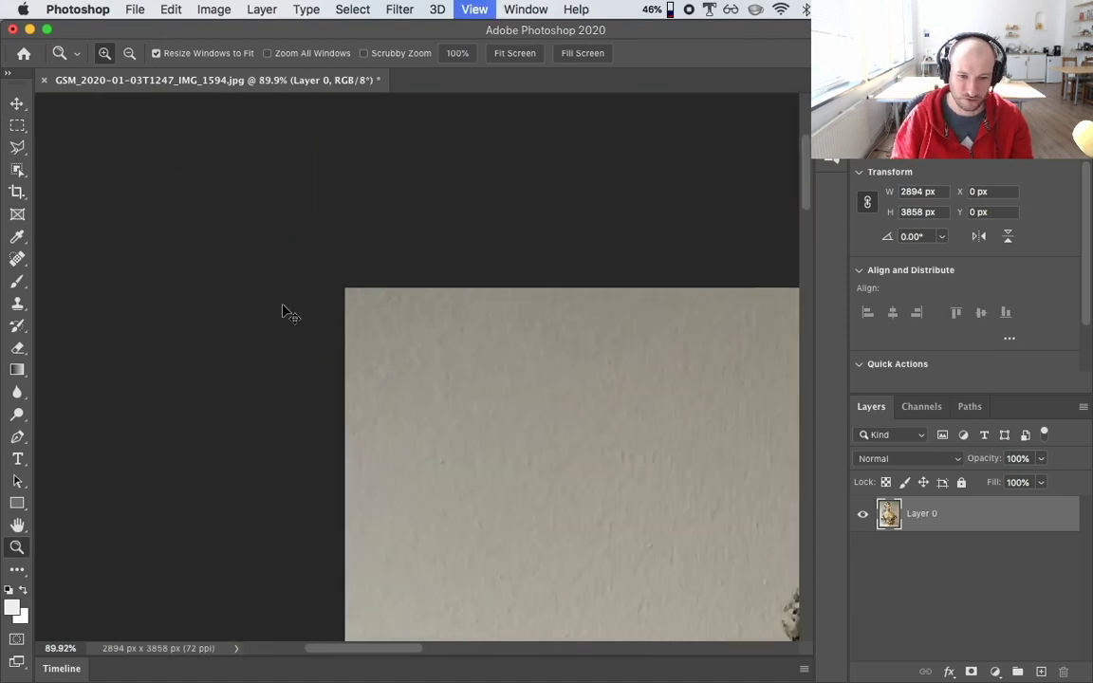
key(super+0)
key(v)
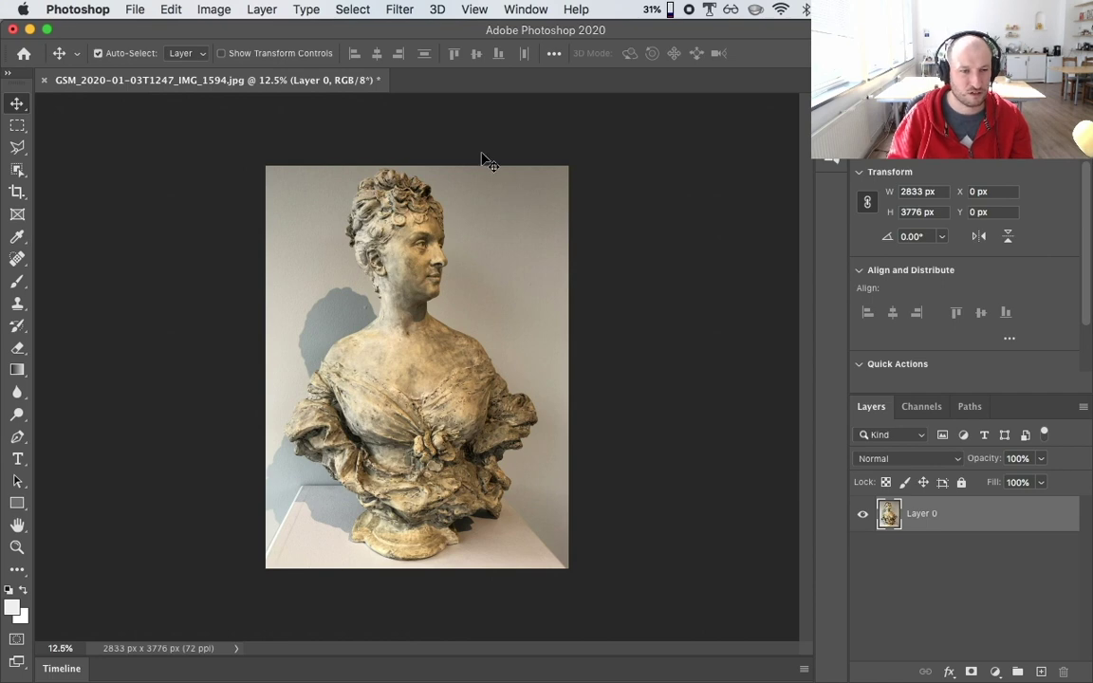
Step: Save and close the cropped bust photo, and preview the saved file in Finder
key(F12)
key(super+w)
key(super+Tab)
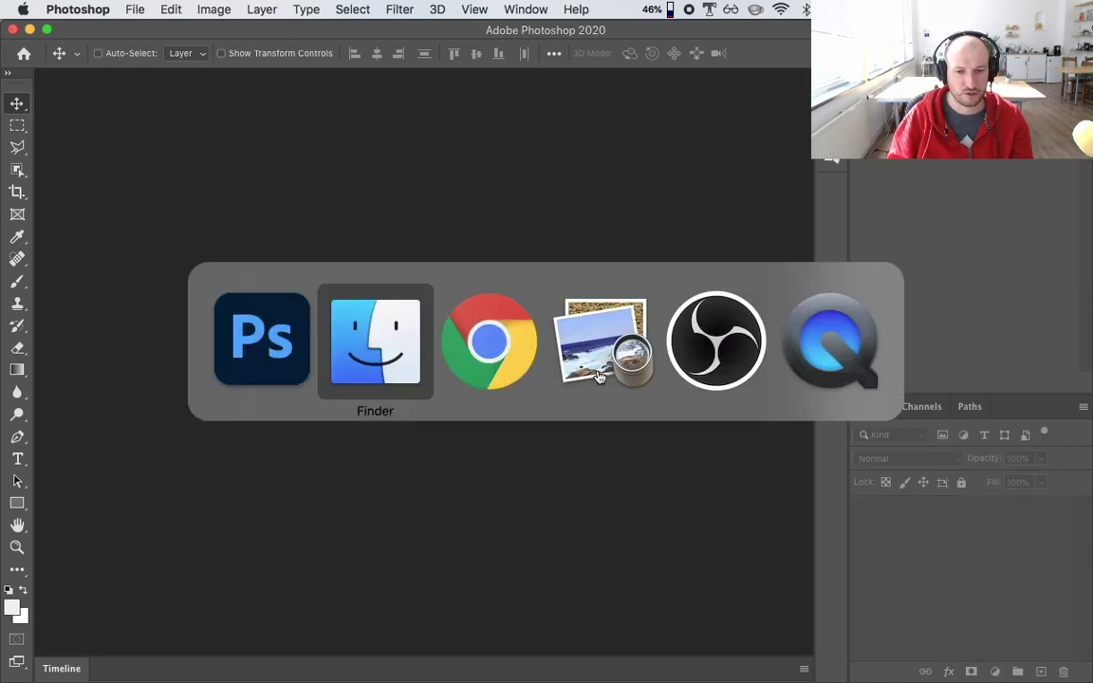
key(space)
key(space)
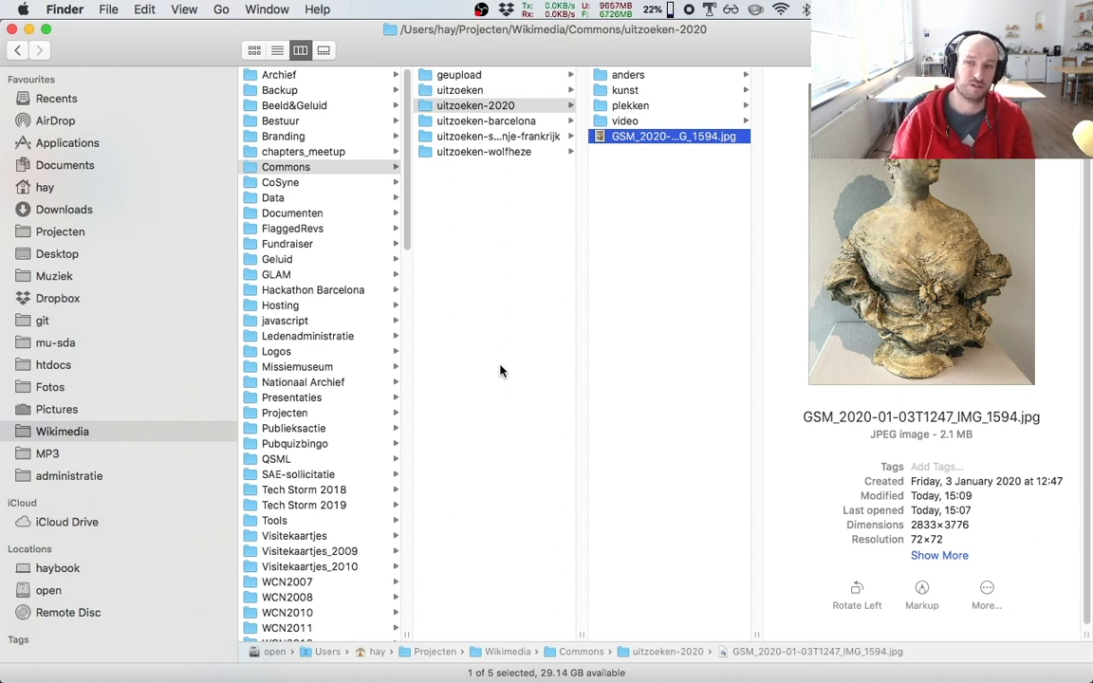
Step: Rename the photo file in Finder to "Jean-Baptiste Carpeaux - A Woman of the World", taking the artist's name from the Wikidata item
key(super+Tab)
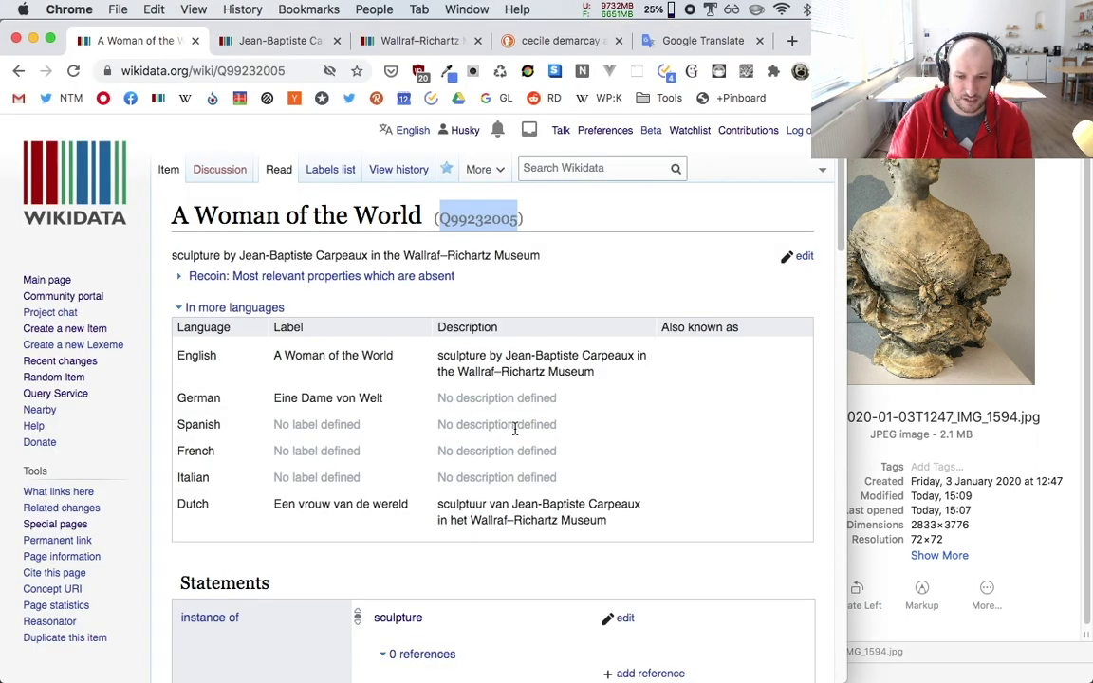
drag(506, 356, 634, 358)
key(super+c)
key(super+Tab)
key(super+v)
text(-)
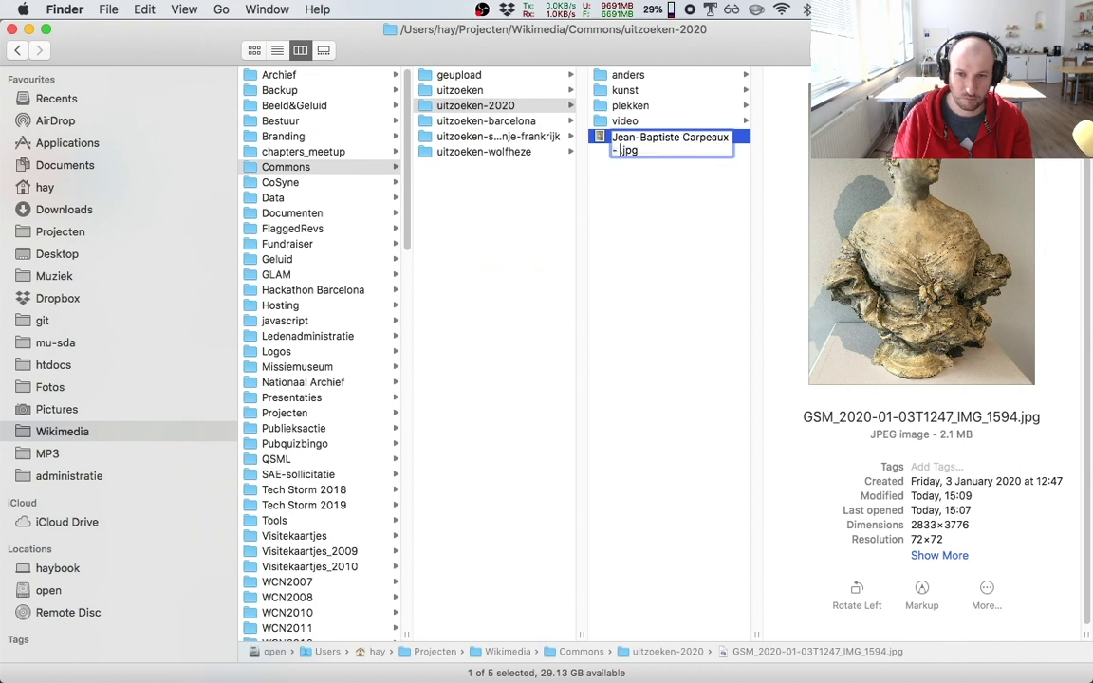
key(super+Tab)
key(super+Tab)
text(A Woman of the World)
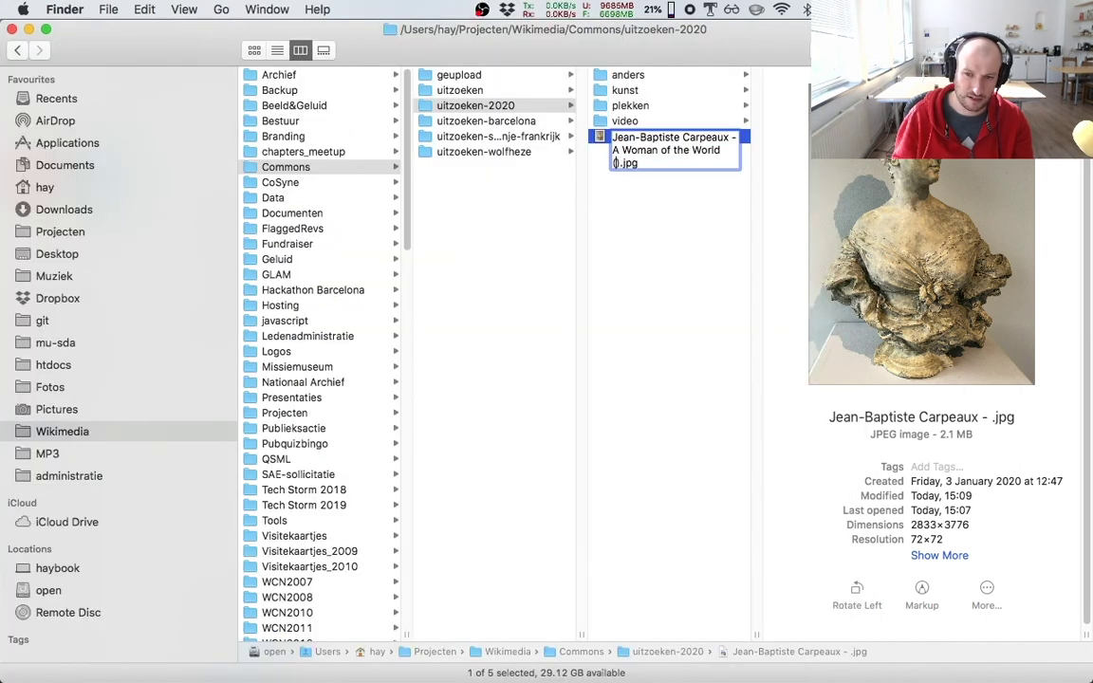
Step: Copy the item ID Q99232005 from the sculpture's Wikidata page and append it in parentheses to the photo's file name
text( ())
key(super+Tab)
drag(439, 219, 520, 219)
key(super+c)
key(super+Tab)
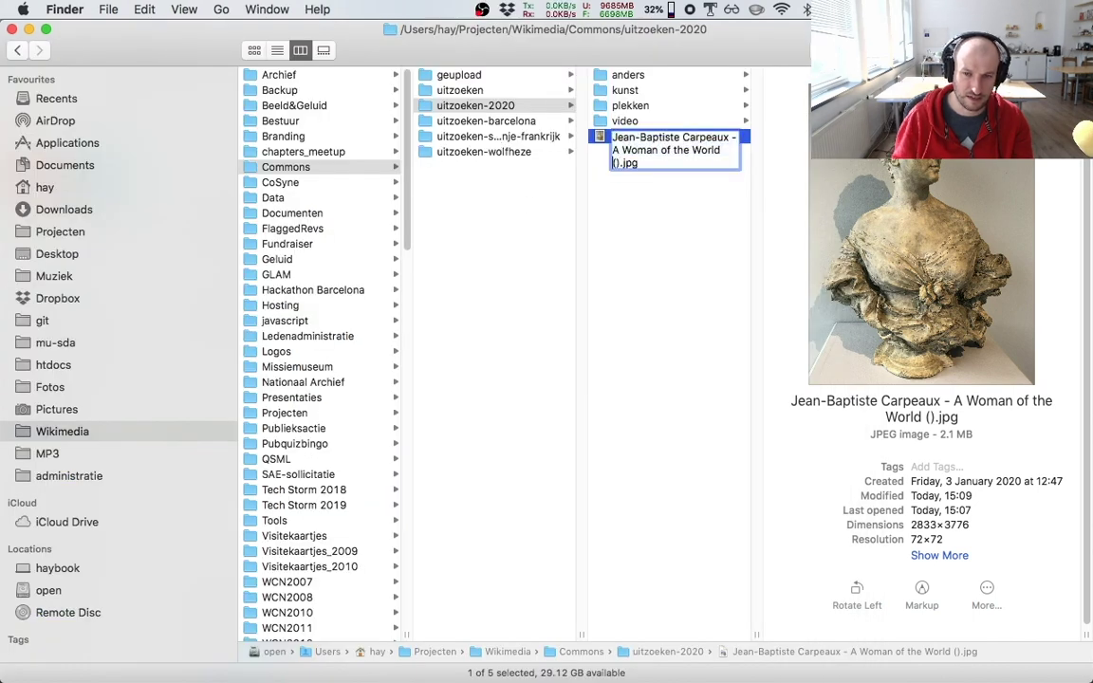
key(super+v)
key(Return)
Step: Upload the renamed bust photo with the Wikimedia Commons Upload Wizard and continue to the release rights stage
key(super+Tab)
click(602, 44)
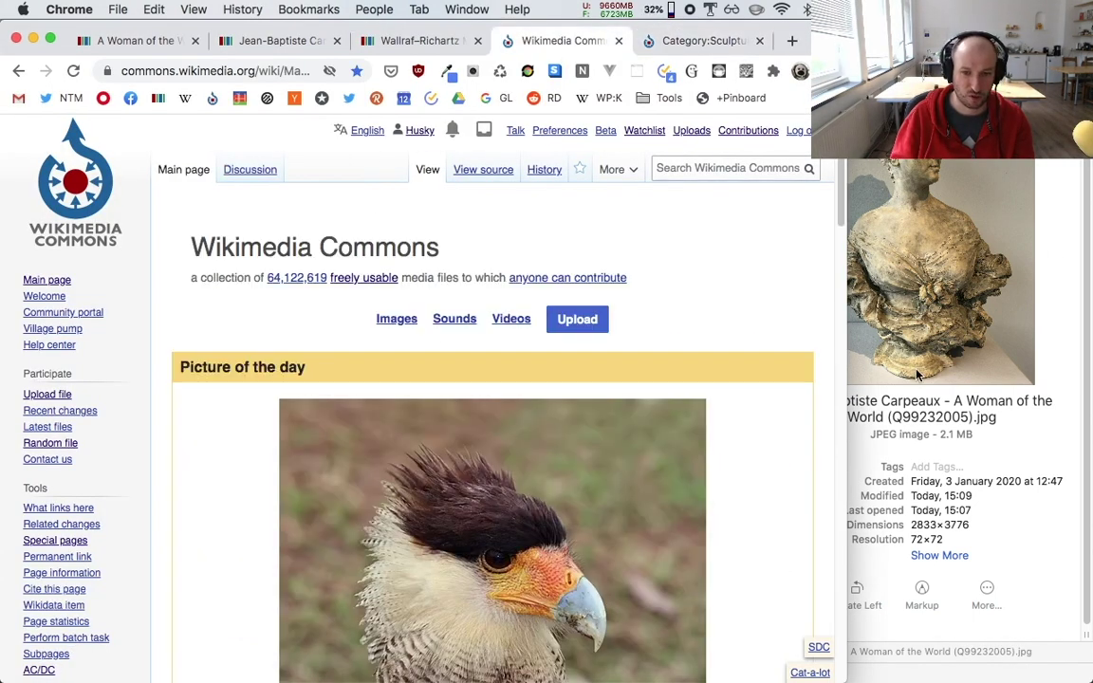
click(563, 325)
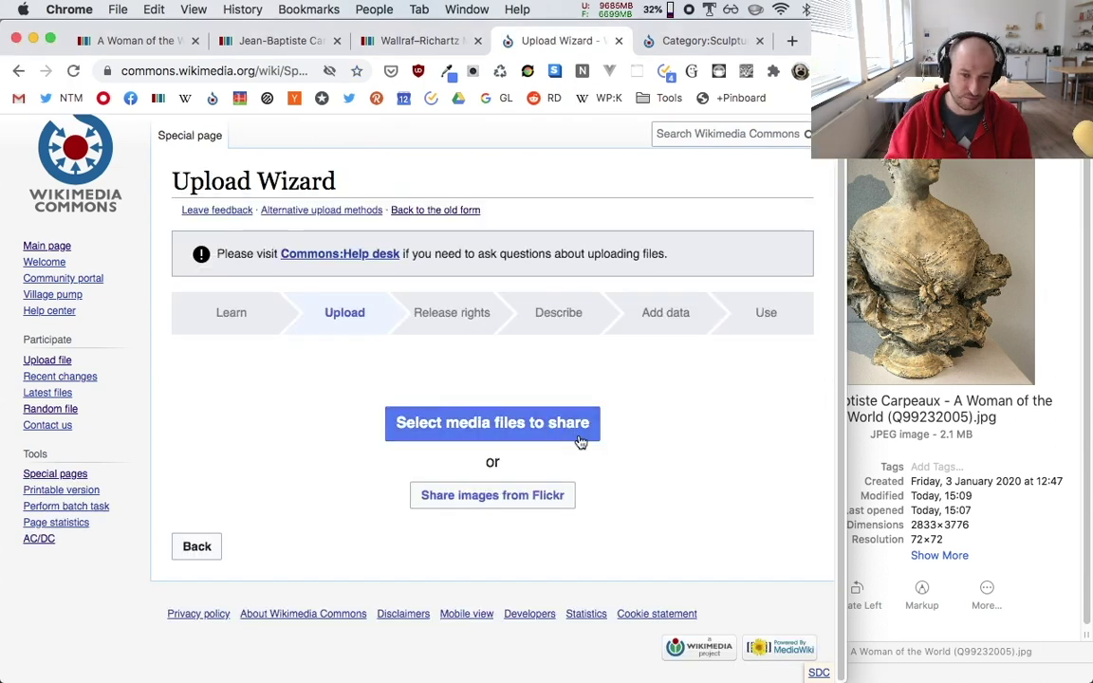
click(569, 436)
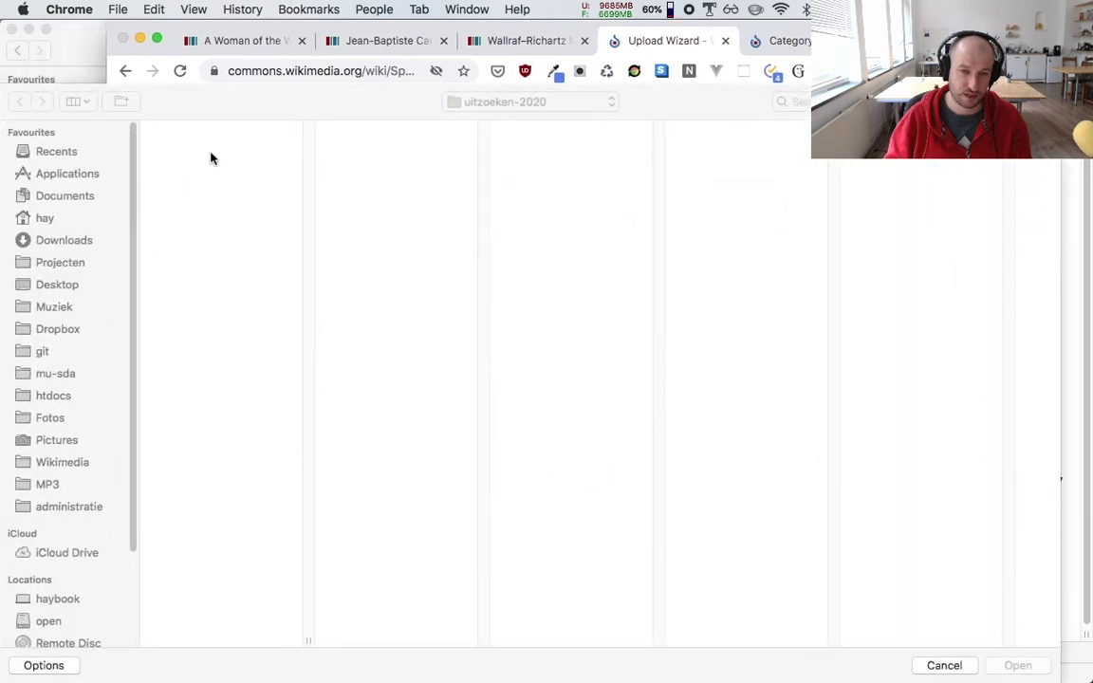
click(200, 189)
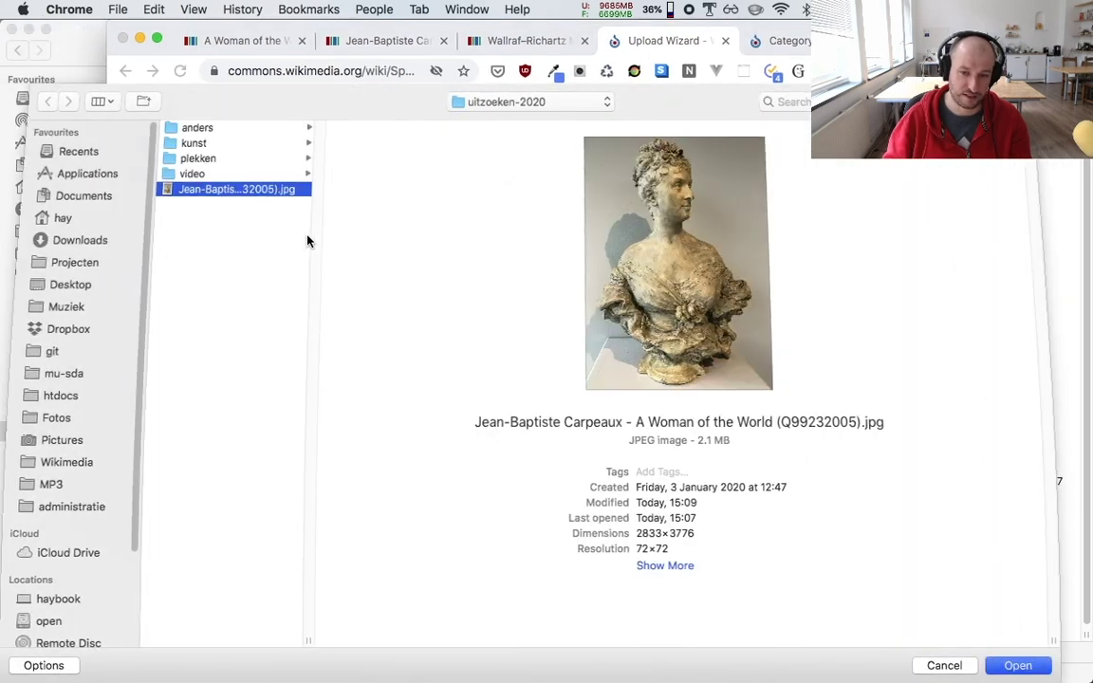
key(Return)
click(775, 542)
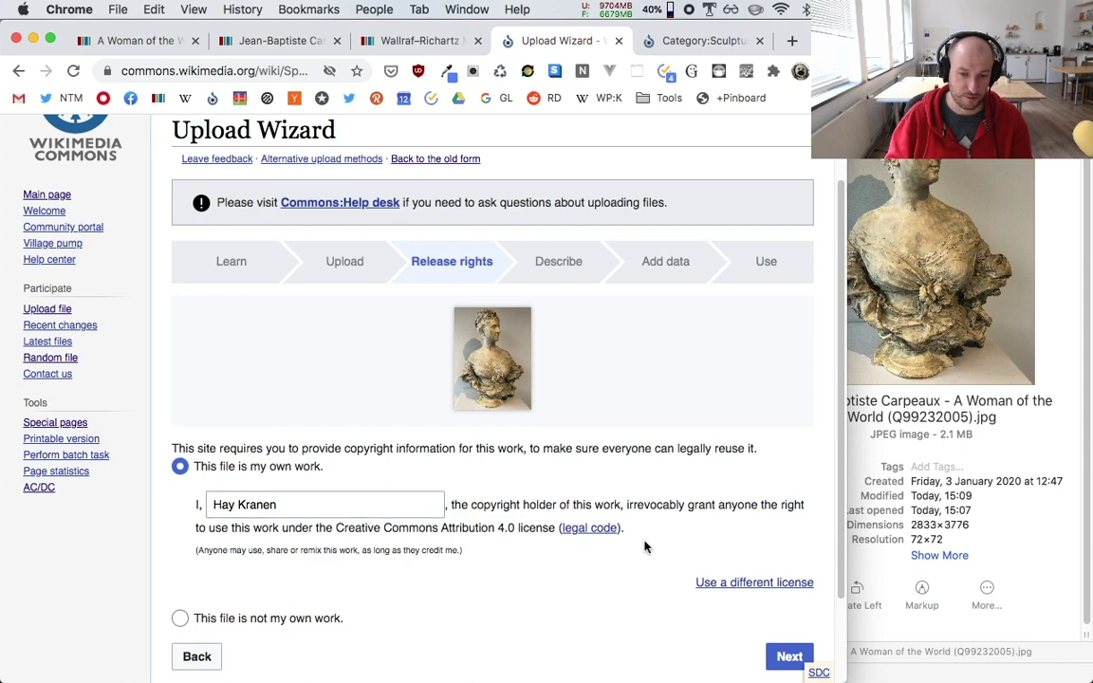
Step: Switch to a different license for the own-work photo and choose the Creative Commons CC0 Waiver
scroll(636, 522, down, 1)
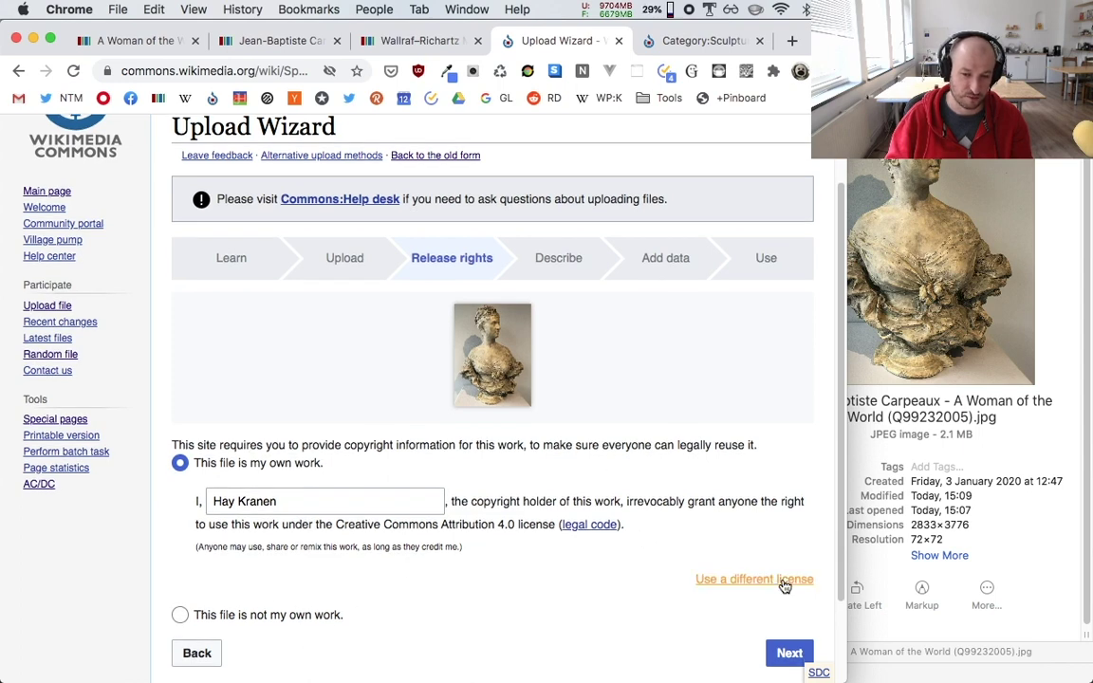
click(754, 579)
scroll(576, 591, down, 3)
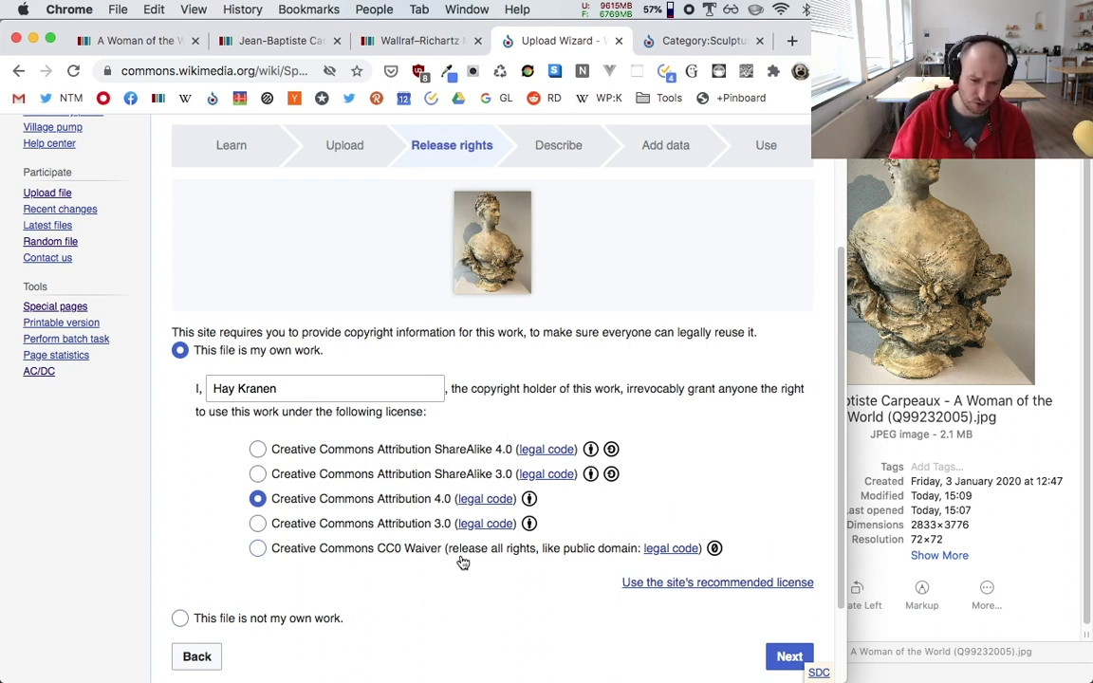
click(355, 553)
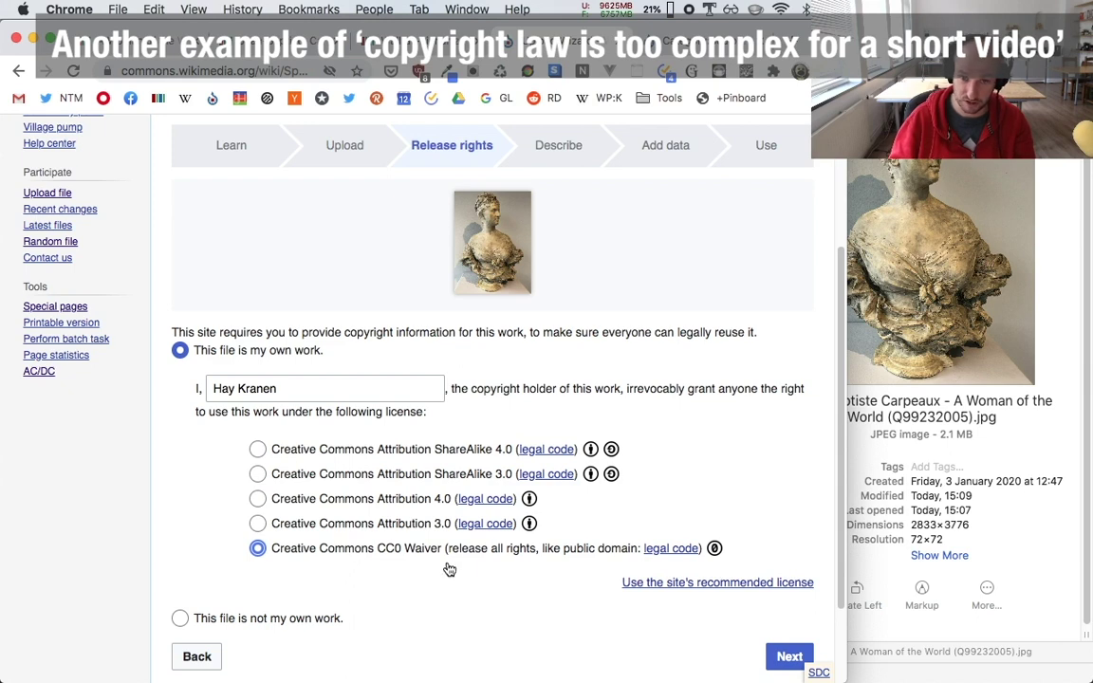
scroll(431, 452, down, 3)
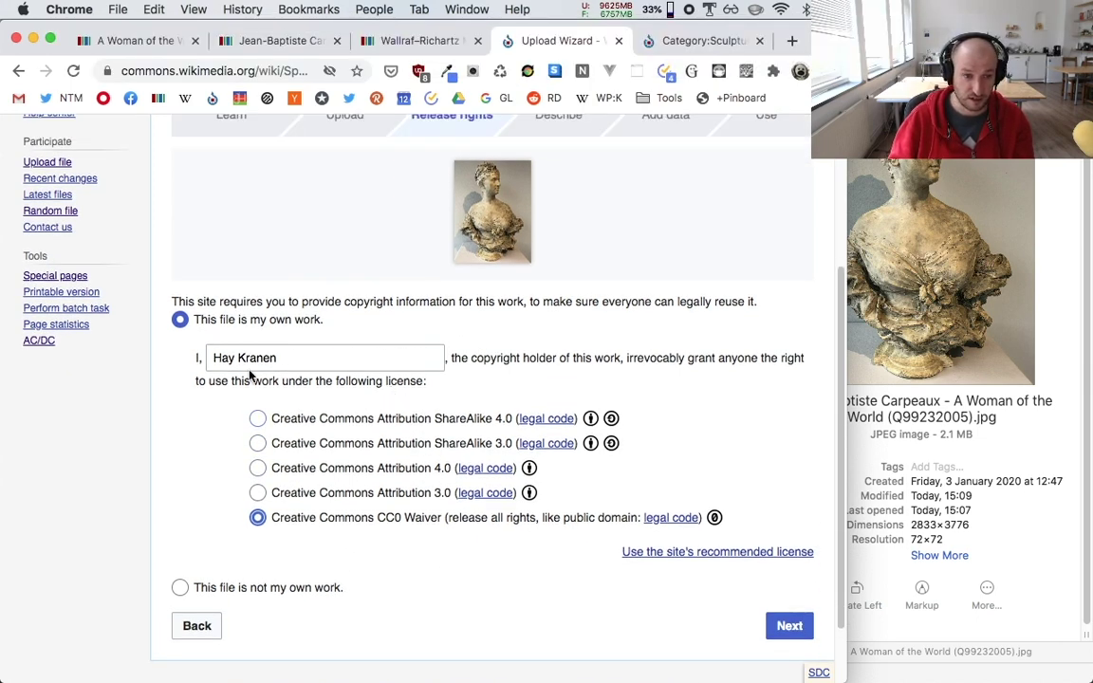
Step: Review the copyright holder name field and the license choice, and confirm the release rights to reach the Describe stage
click(280, 358)
key(super+a)
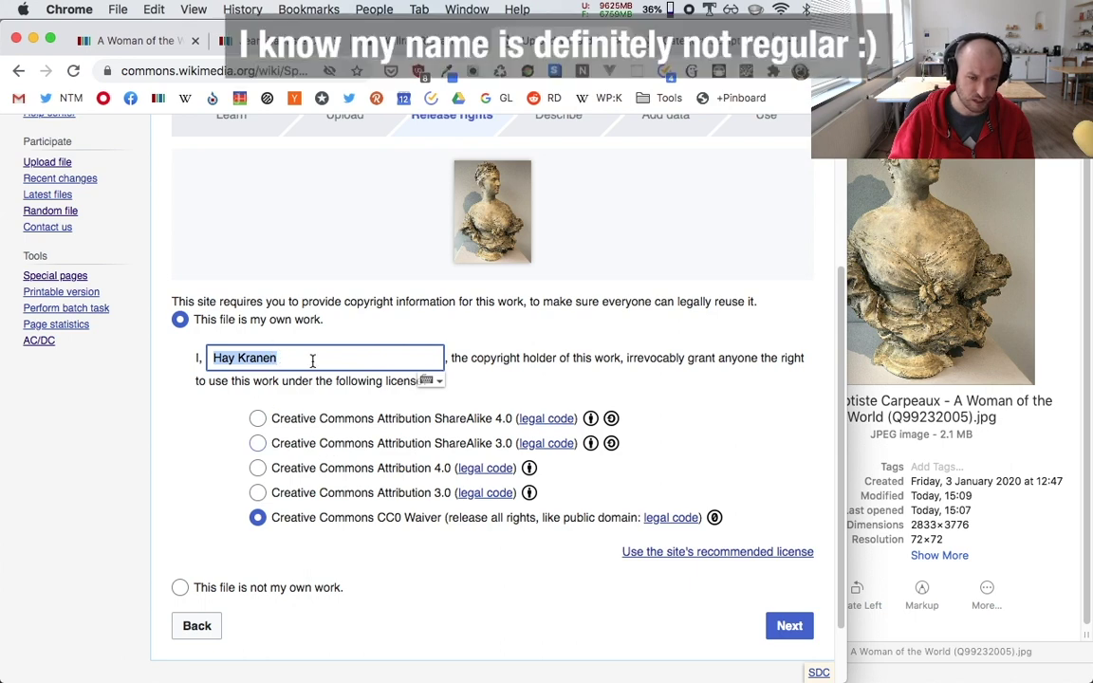
scroll(313, 370, up, 5)
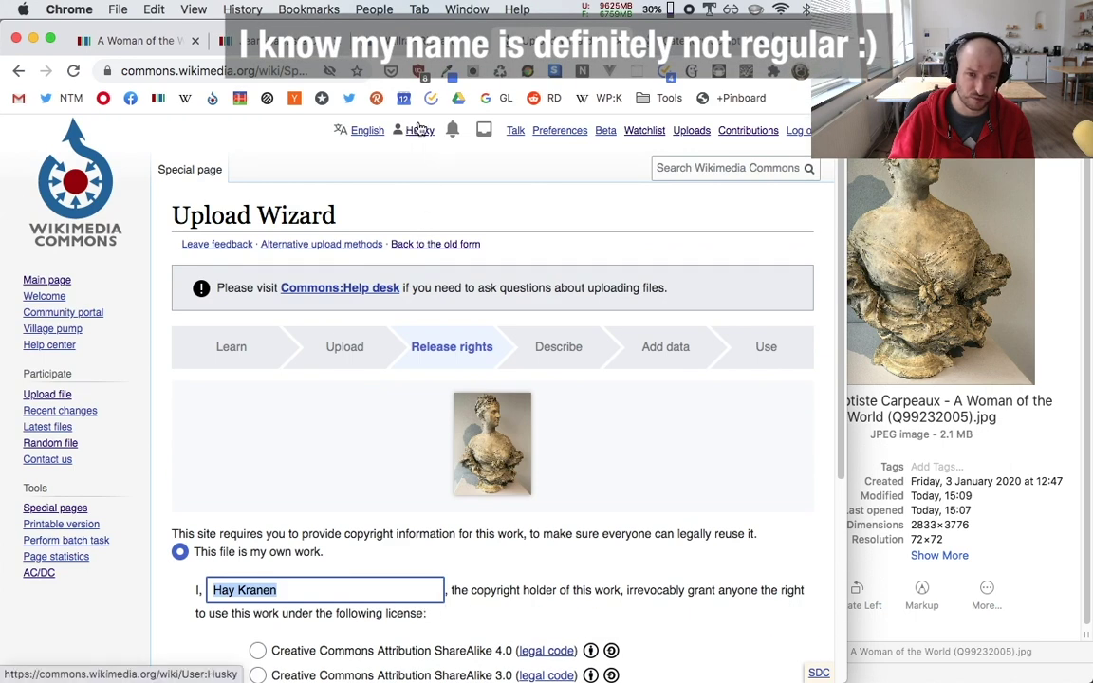
scroll(423, 222, down, 5)
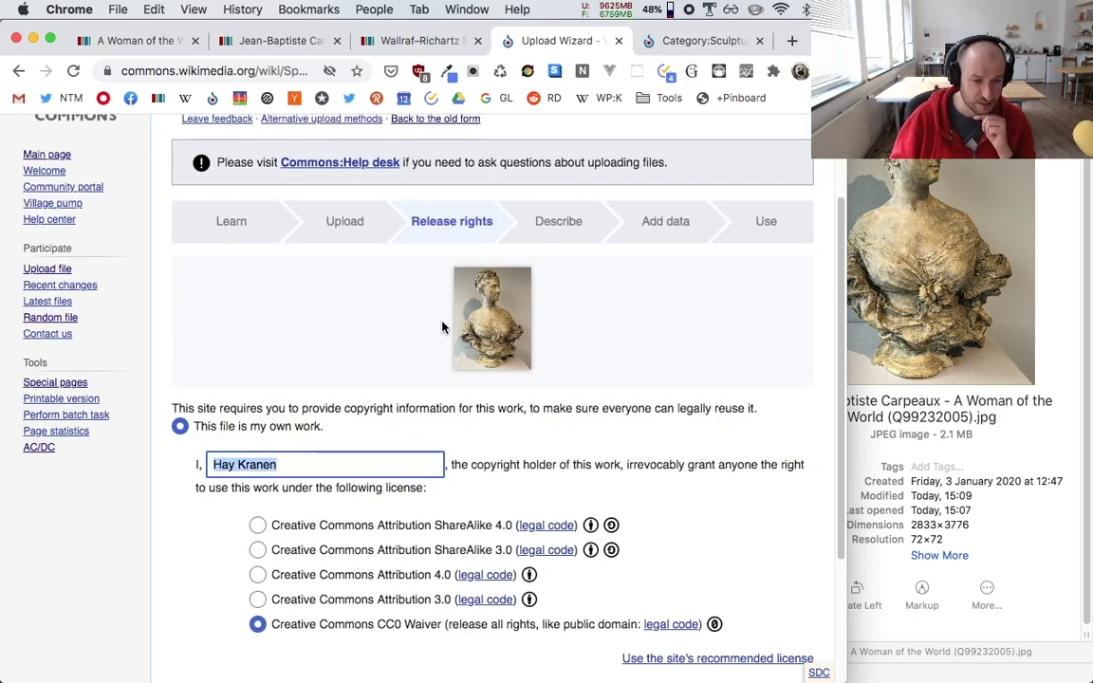
click(301, 281)
drag(302, 283, 211, 280)
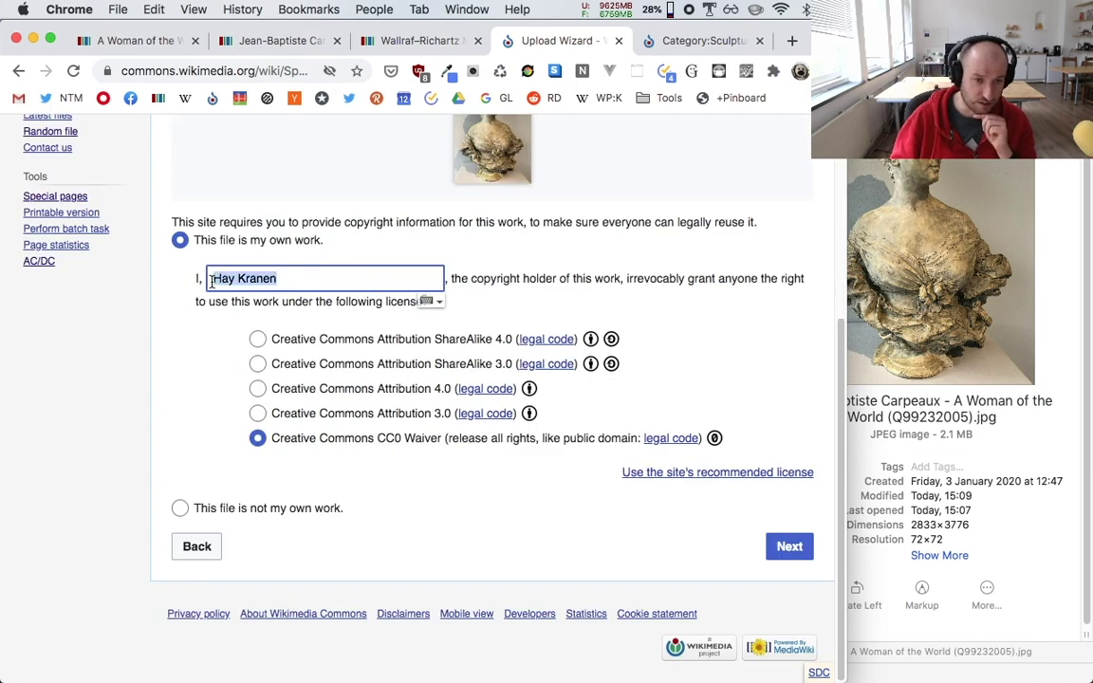
scroll(458, 493, up, 3)
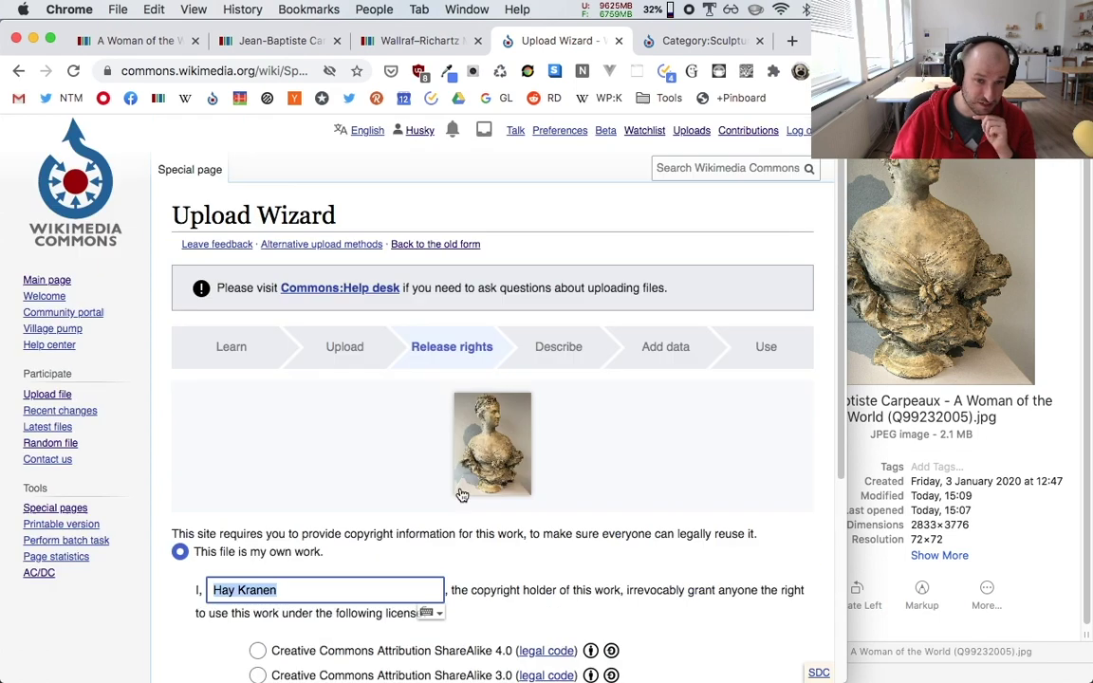
scroll(465, 479, down, 2)
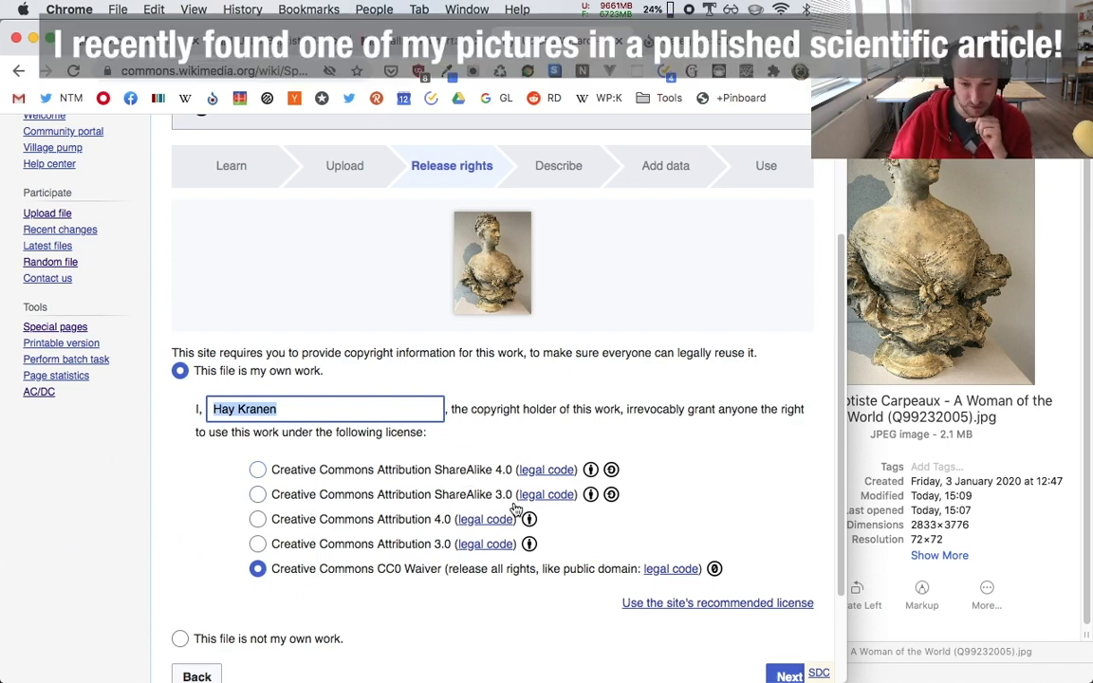
scroll(730, 560, down, 2)
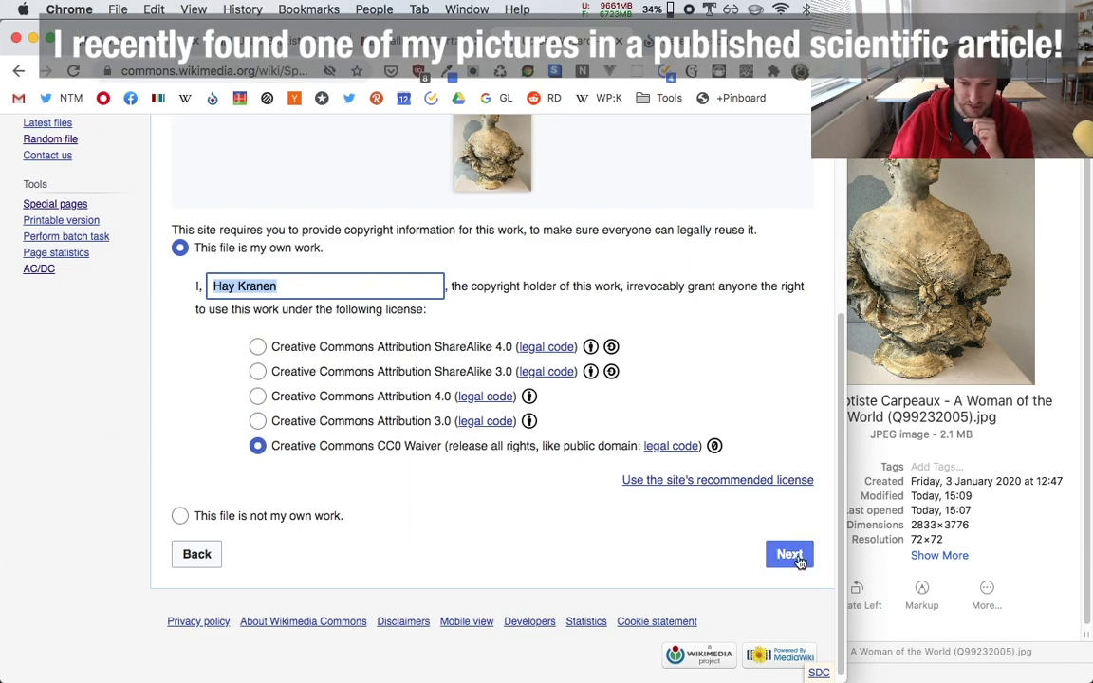
click(790, 554)
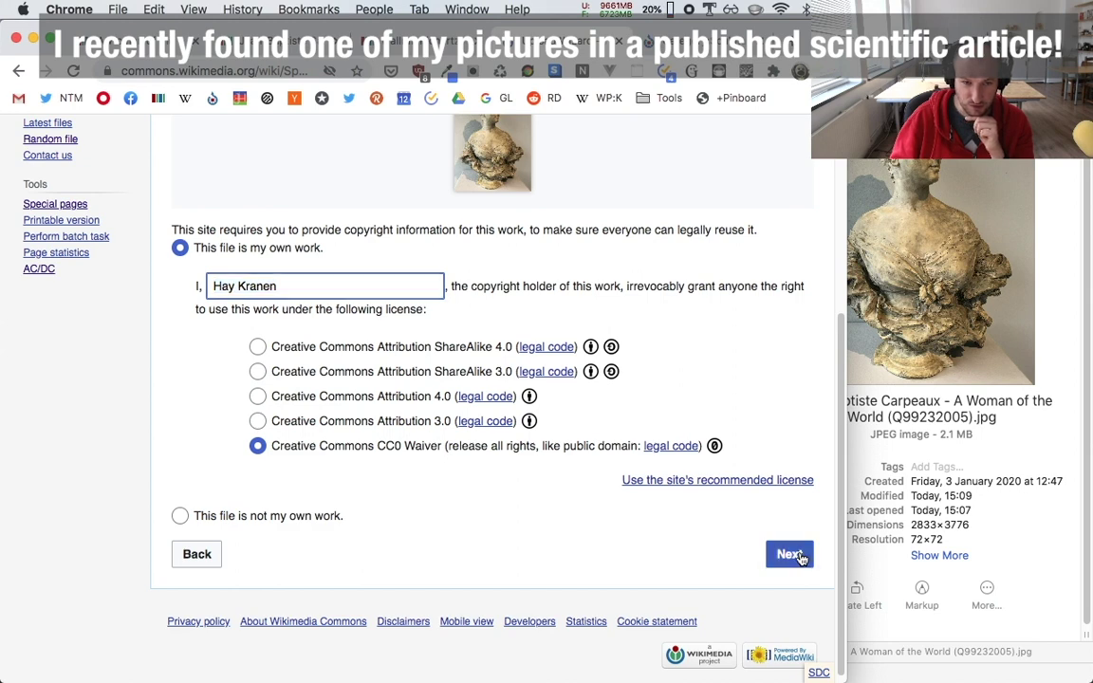
Step: Enter the English description "A Woman of the World", a tinted plaster sculpture by the French artist Jean-Baptiste Carpeaux from the 19th century
scroll(324, 391, down, 3)
scroll(324, 391, down, 1)
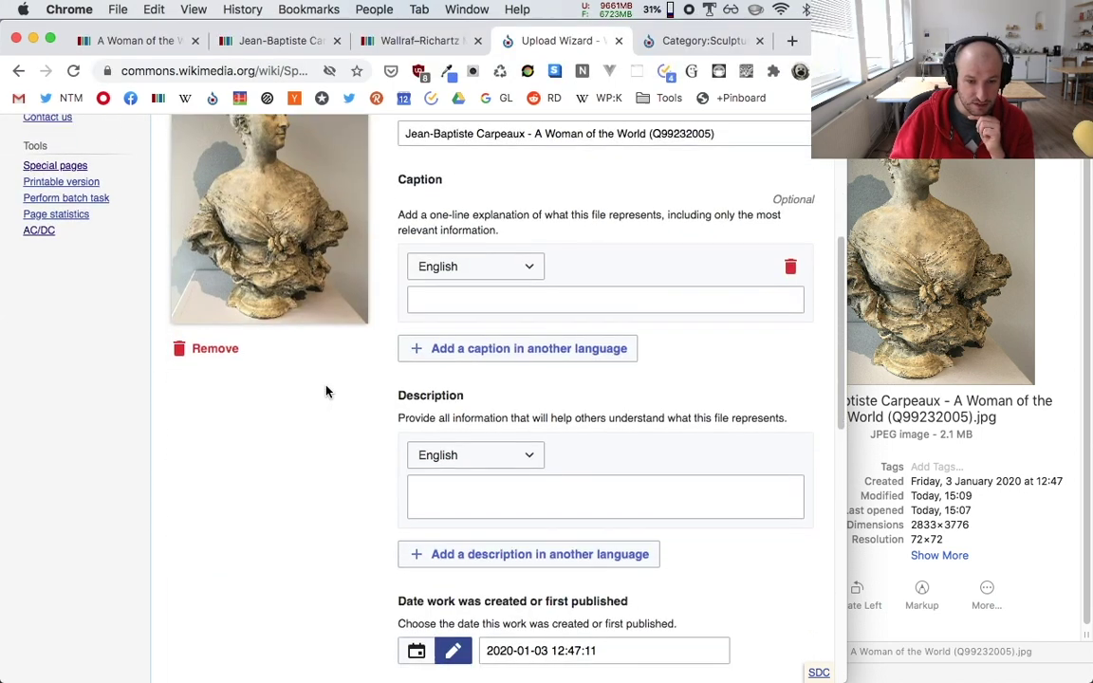
click(476, 494)
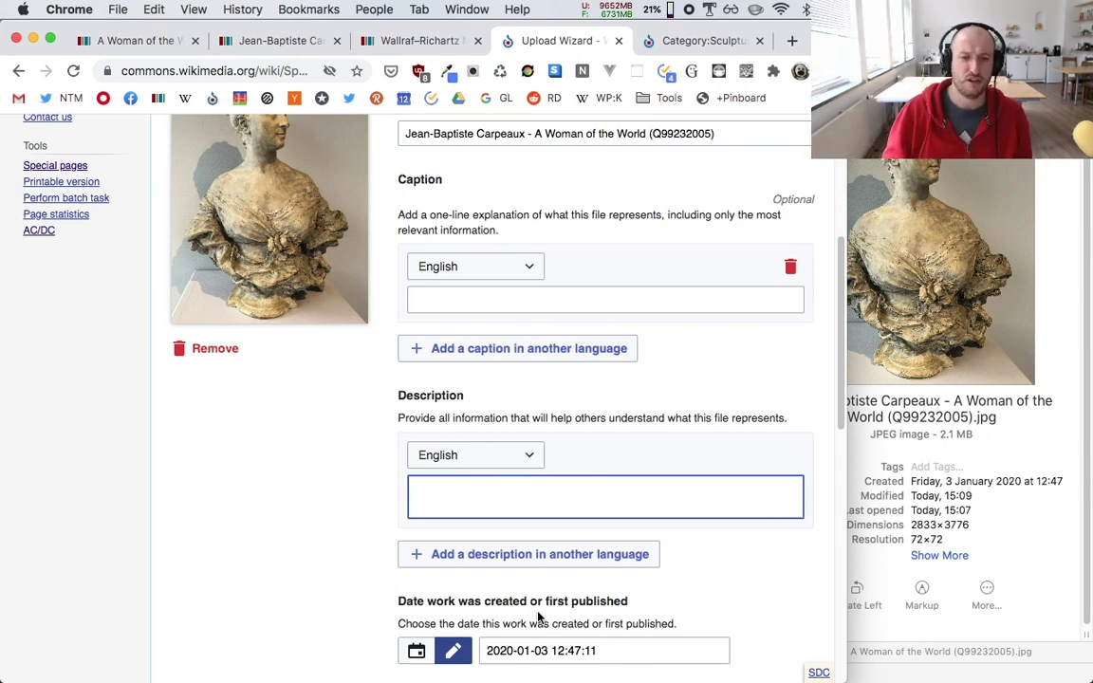
text("A w)
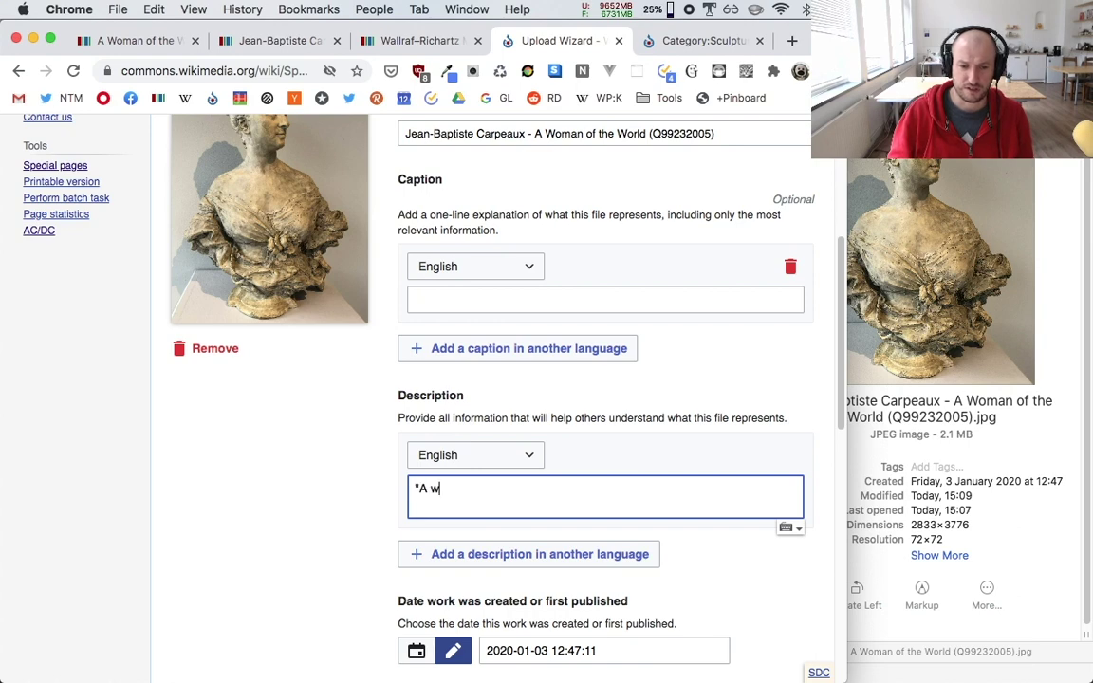
text(oman of the WOo)
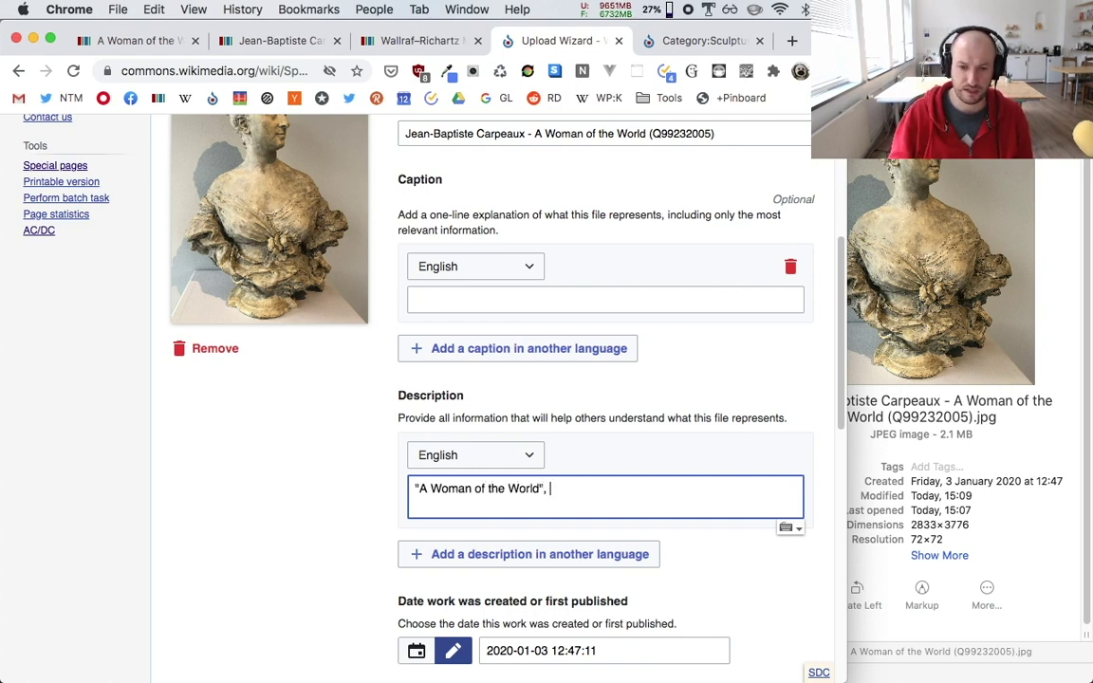
text(rld", a tinted plaster s)
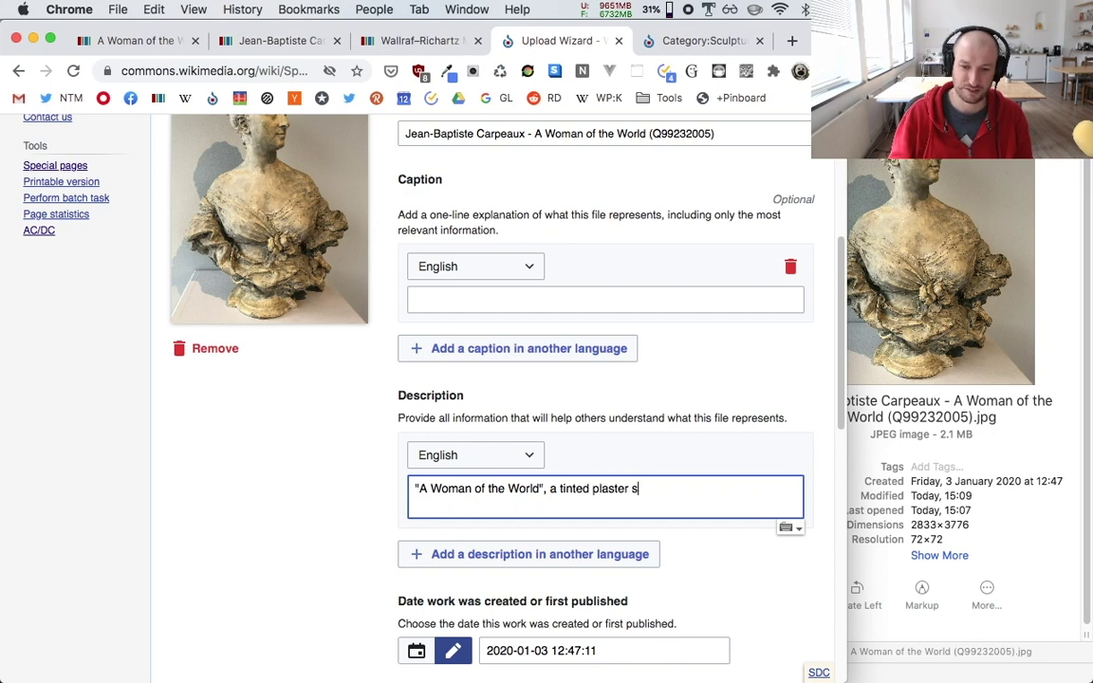
text(culpture by the French artist Jean-Baptiste Carpeaux from the 19th century. Photpgrah)
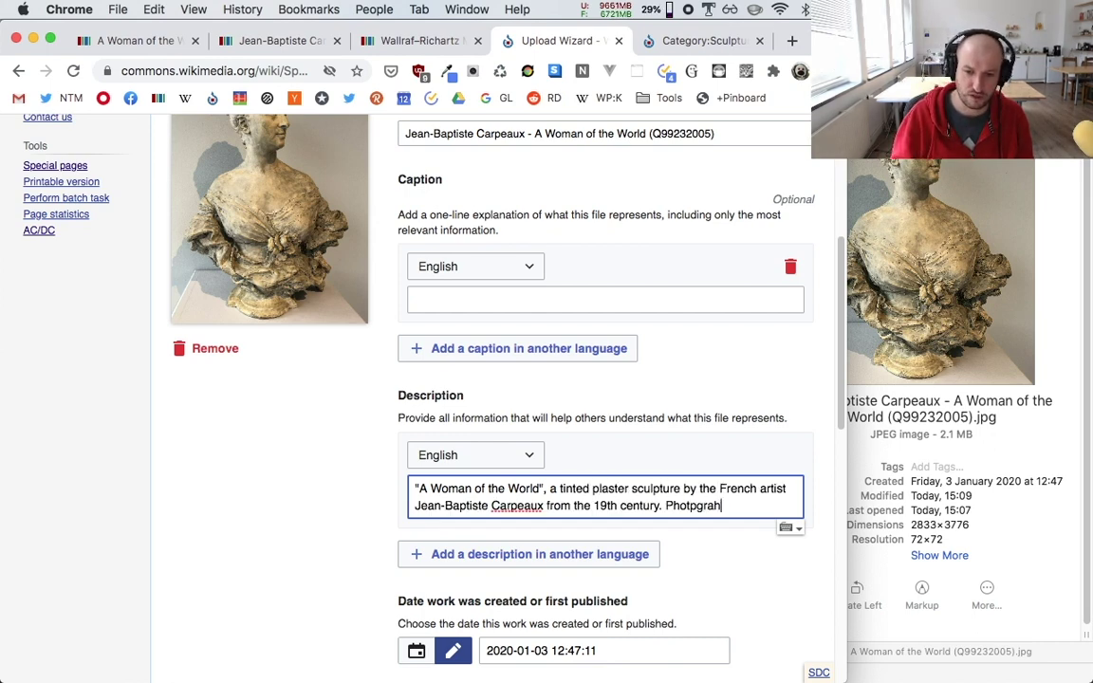
Step: Complete the English description with the sentence "Photographed at the Wallraf–Richartz Museum in Cologne, Germany."
key(BackSpace)
key(BackSpace)
key(BackSpace)
key(BackSpace)
key(BackSpace)
text(ographed atht)
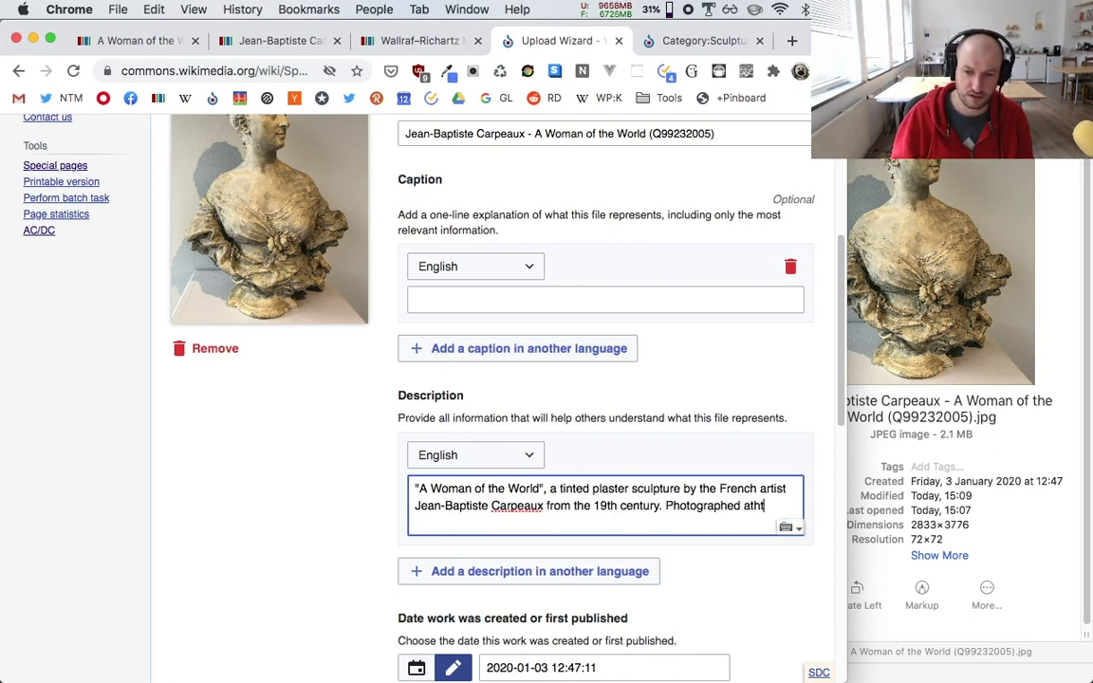
text(he)
text(Wallraf–Richartz Museum)
text(in )
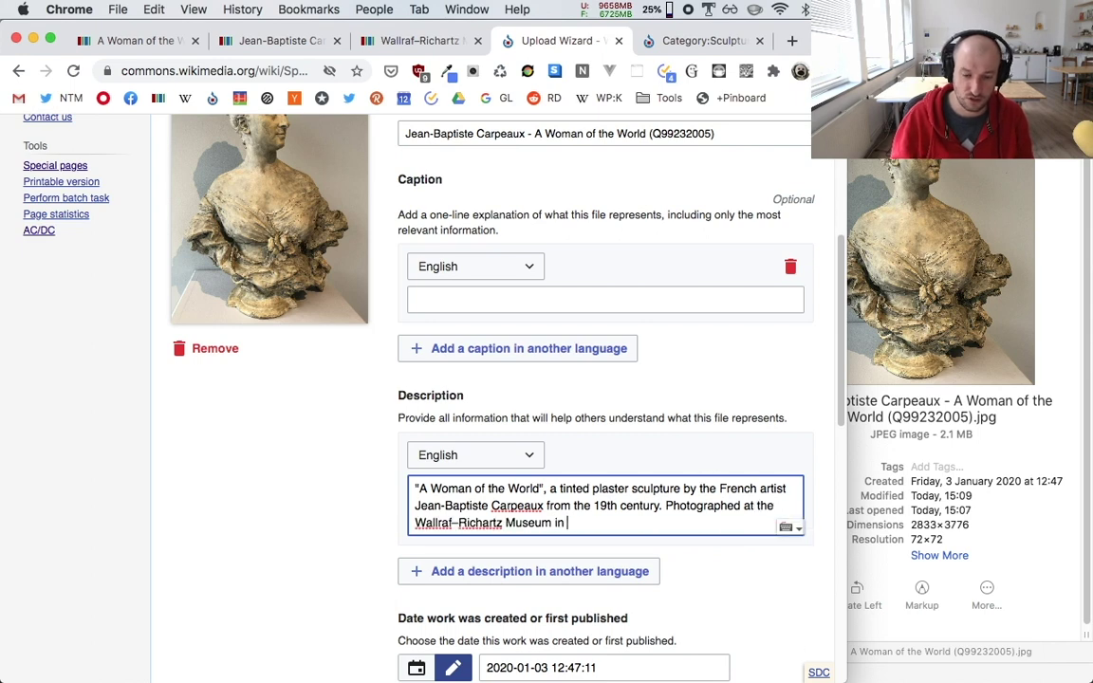
text(Cologne, Germany.)
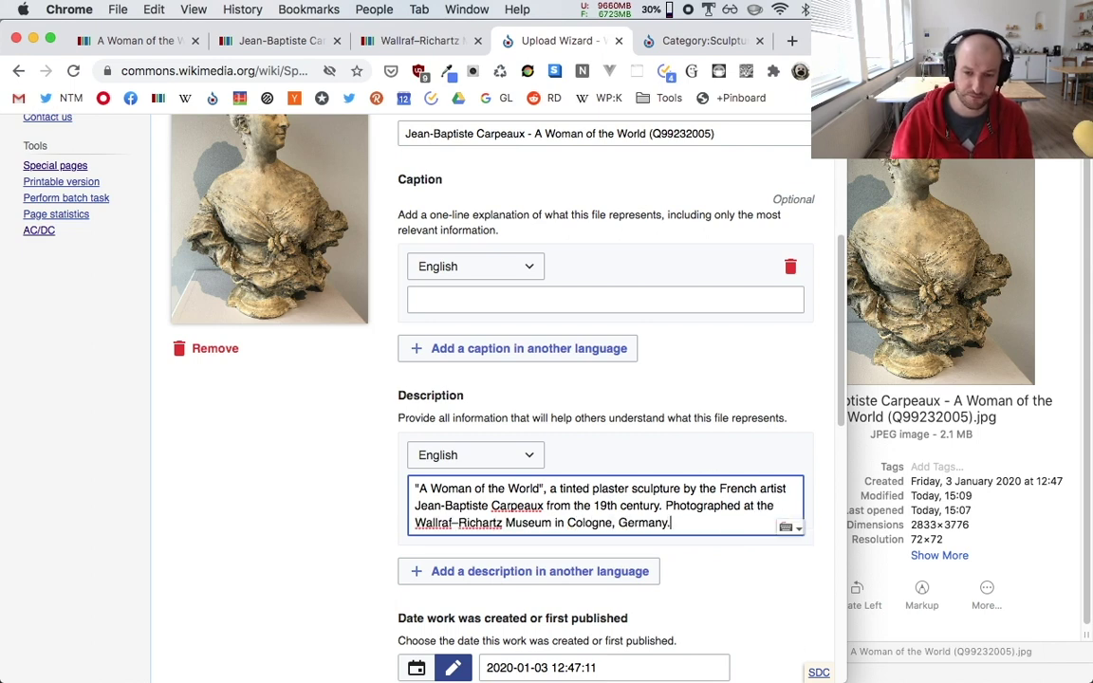
Step: Add a Dutch description of "Een vrouw van de wereld", translating the English text and ending with "Gefotografeerd in het Wallraf–Richartz Museum in Keulen."
scroll(665, 451, down, 2)
click(617, 466)
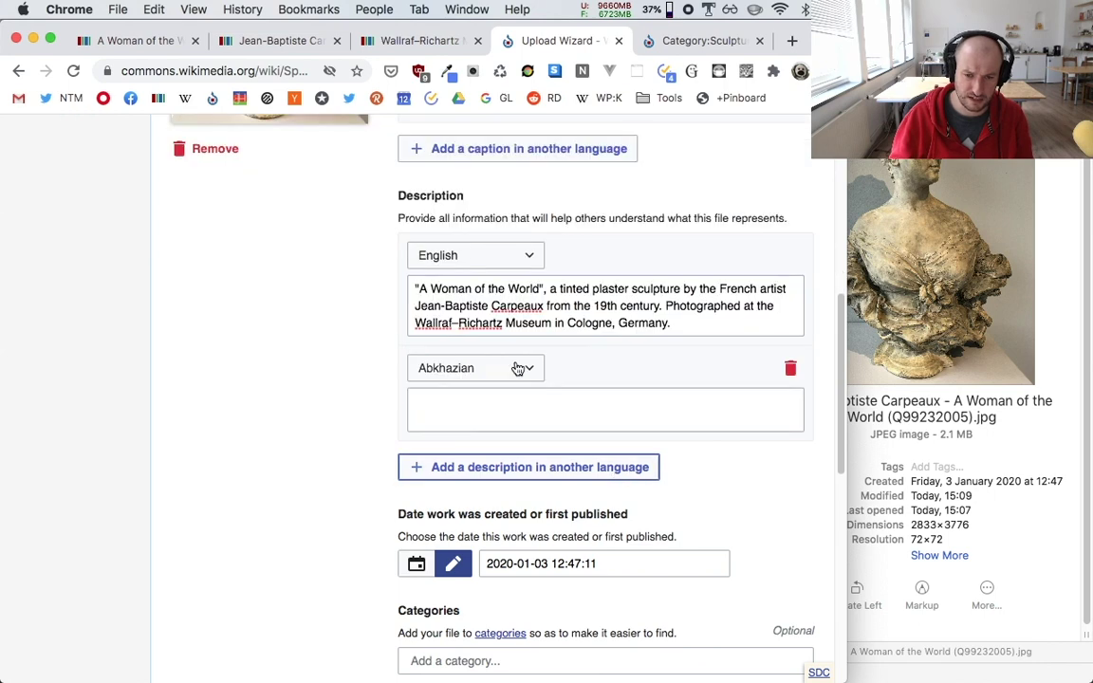
click(517, 368)
text(dutch)
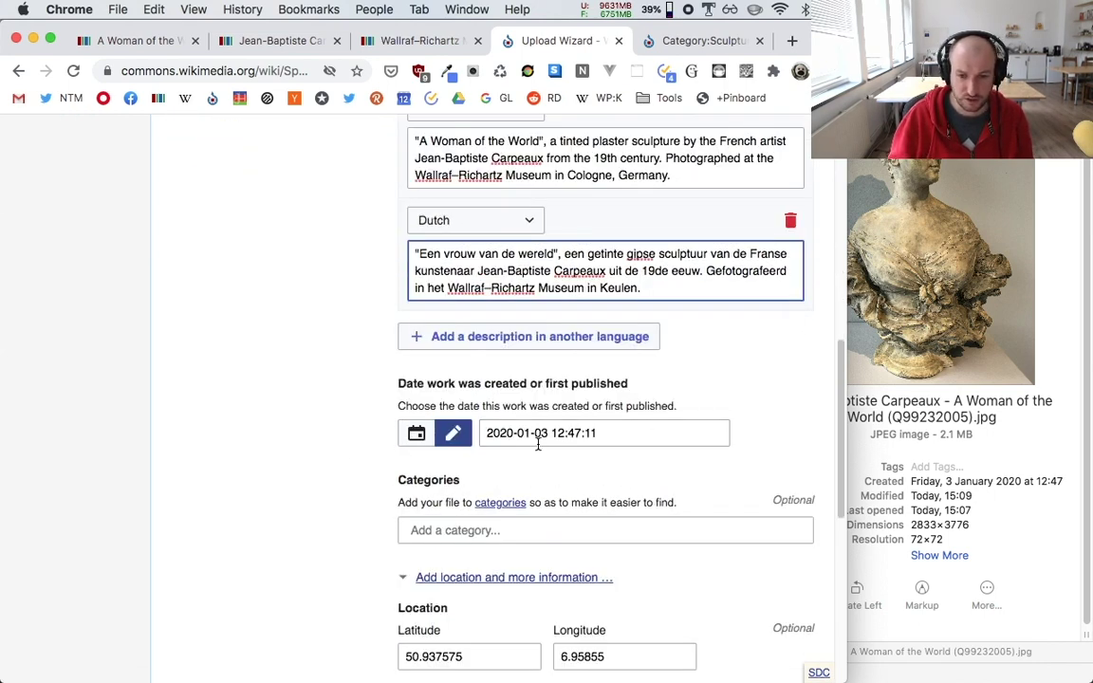
Step: Check the photo's creation date and the open Commons category page for the artist's sculptures
drag(598, 432, 493, 435)
click(610, 435)
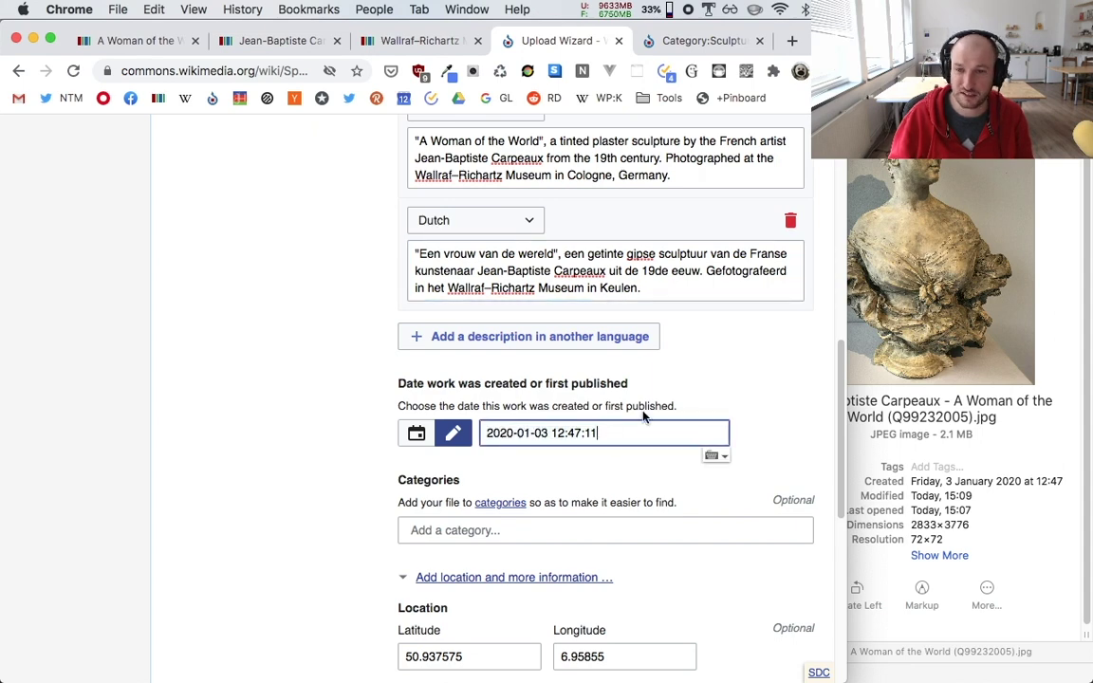
click(697, 40)
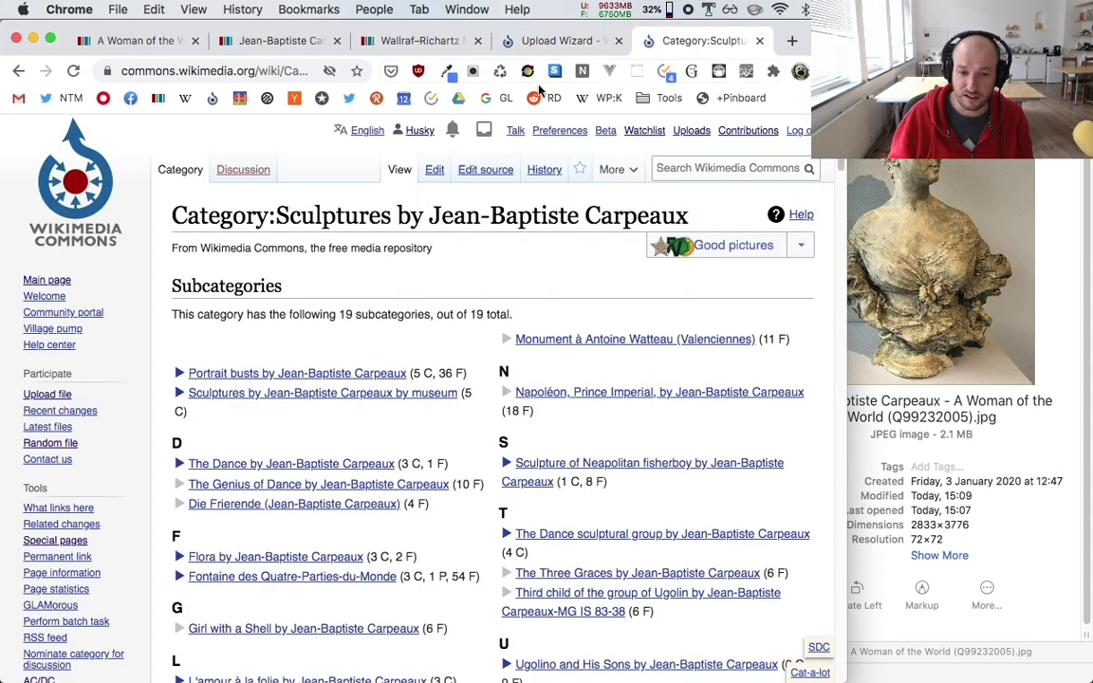
click(559, 40)
scroll(505, 335, down, 2)
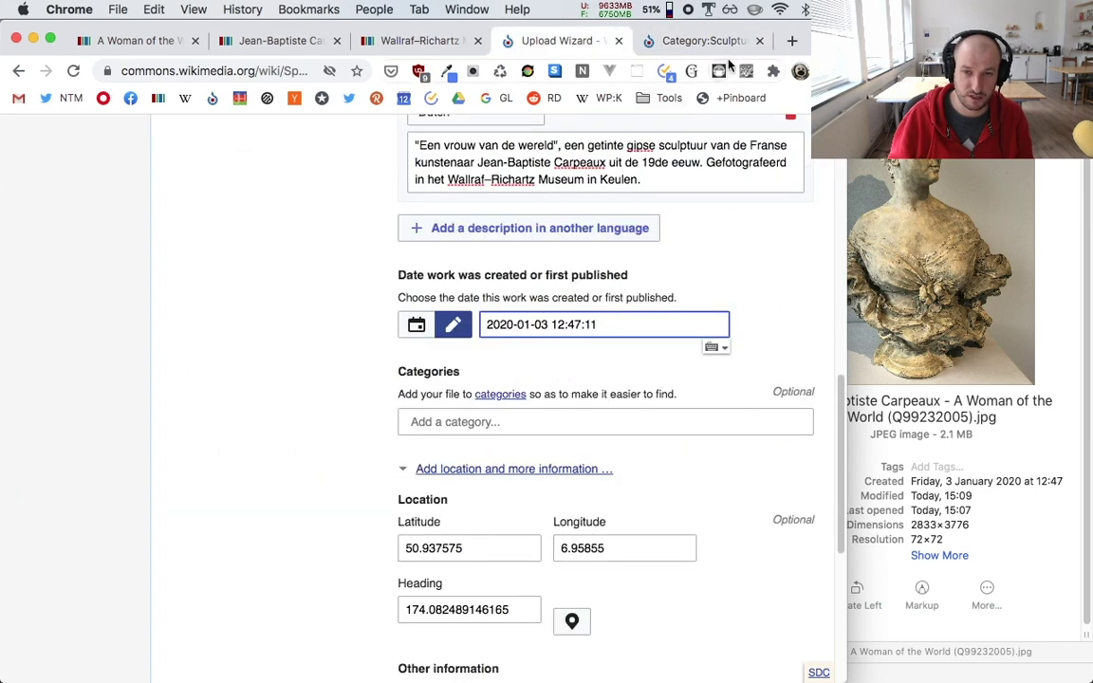
Step: Copy the name "Sculptures by Jean-Baptiste Carpeaux" from its Commons category page and add it as the photo's category
click(722, 46)
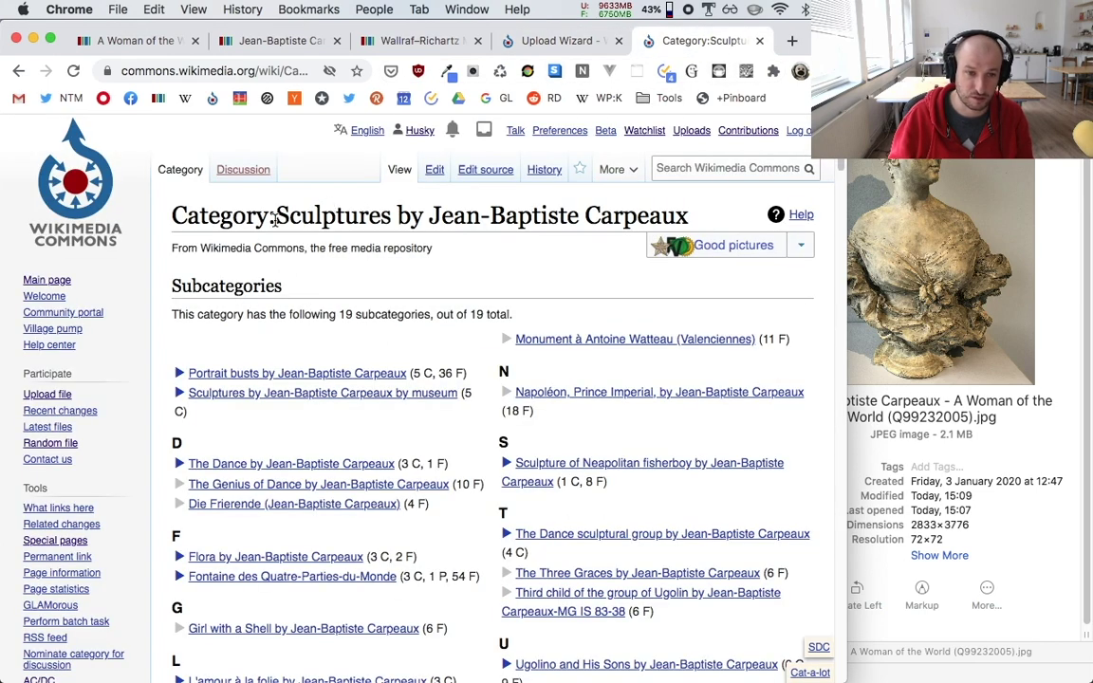
drag(275, 216, 690, 216)
key(super+c)
click(574, 41)
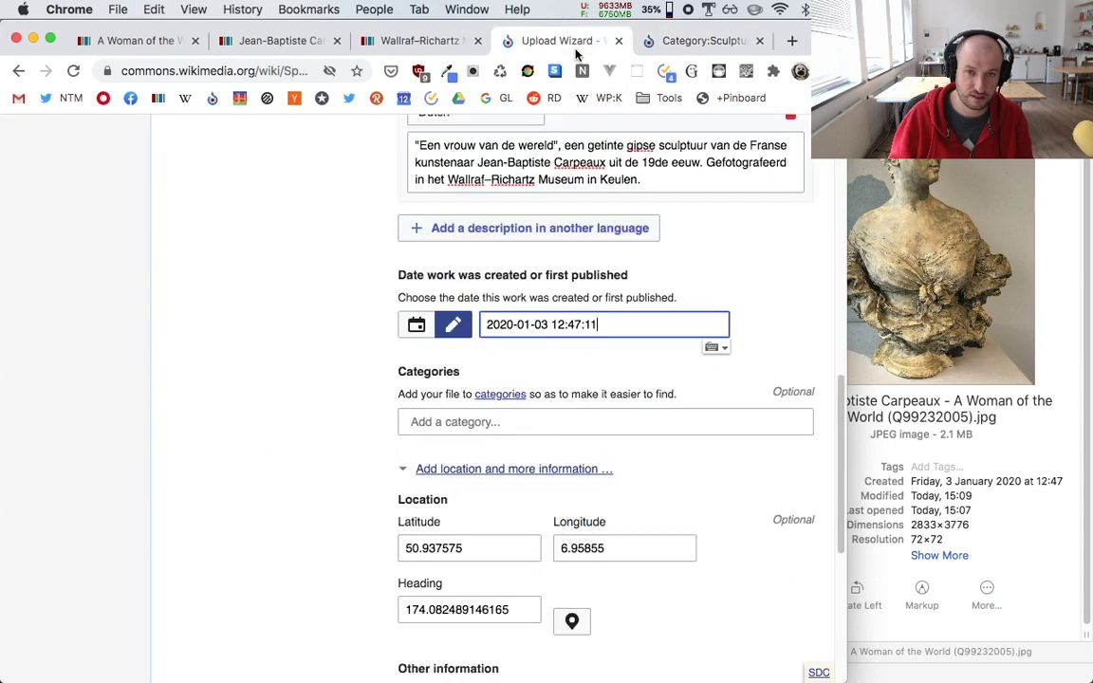
click(518, 421)
key(super+v)
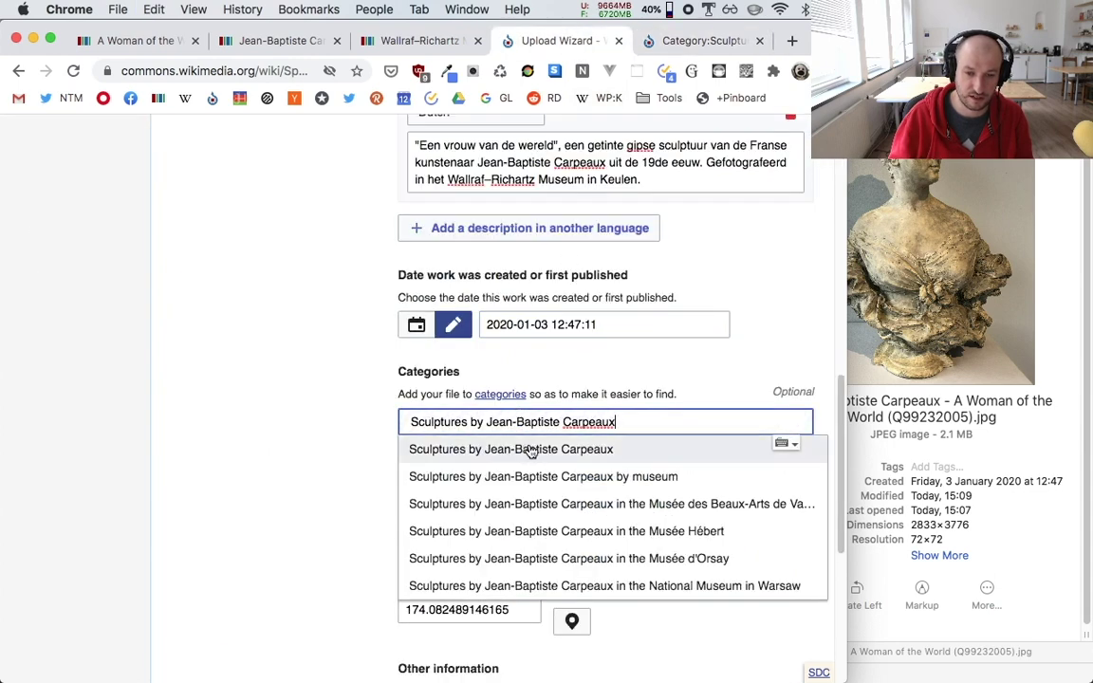
click(529, 450)
Step: Review the location and other information fields, and submit the file details to reach the Add data stage
scroll(349, 419, down, 3)
click(352, 419)
scroll(488, 550, down, 5)
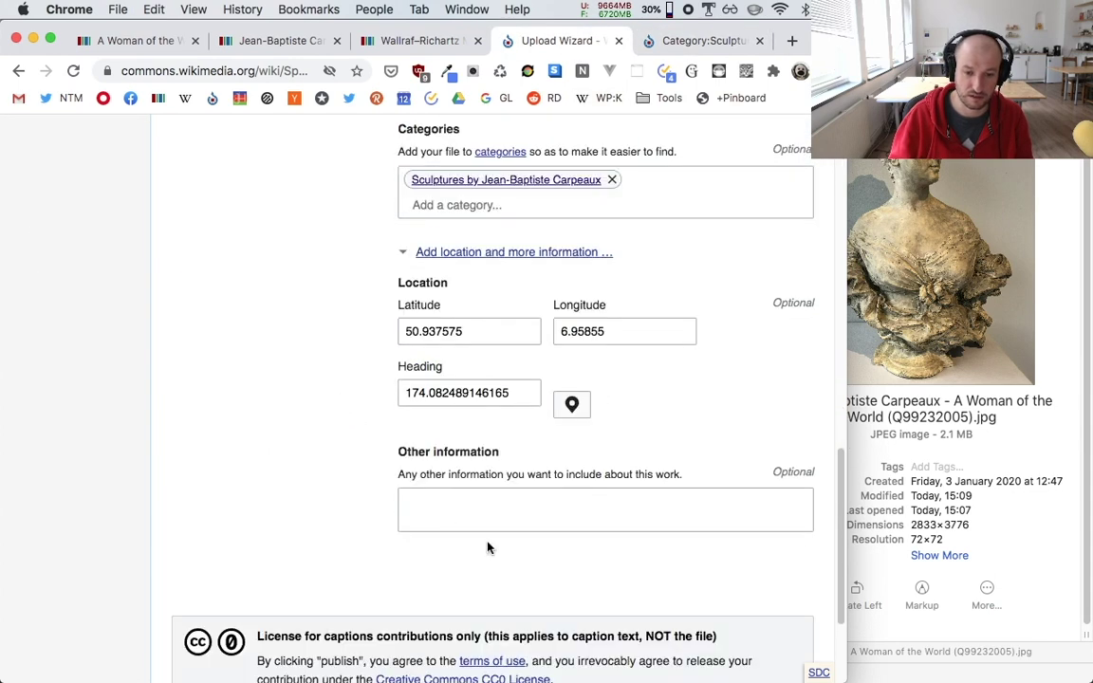
click(802, 552)
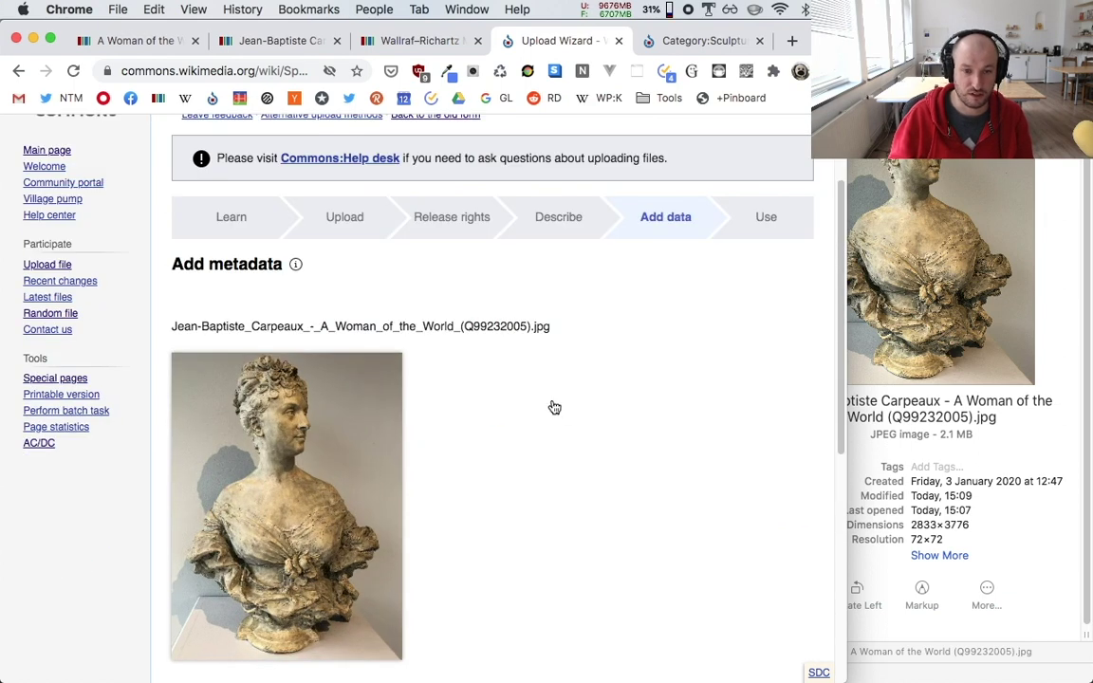
Step: Add the Wikidata item A Woman of the World (Q99232005) as the item depicted in the photo
scroll(713, 605, down, 3)
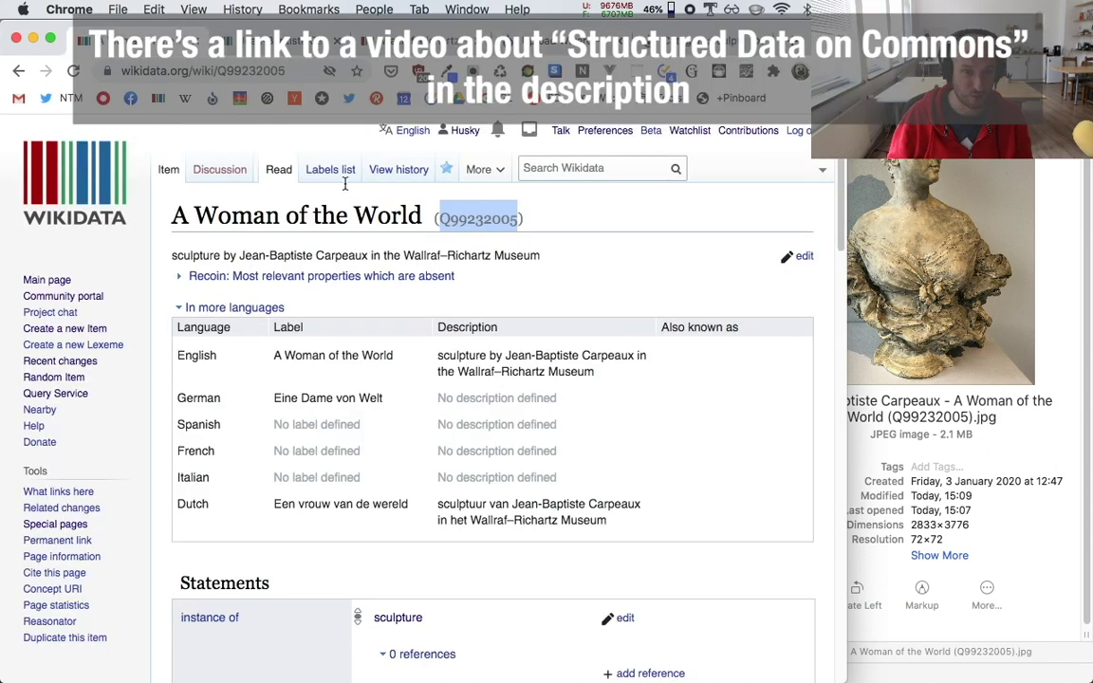
key(ctrl+Tab)
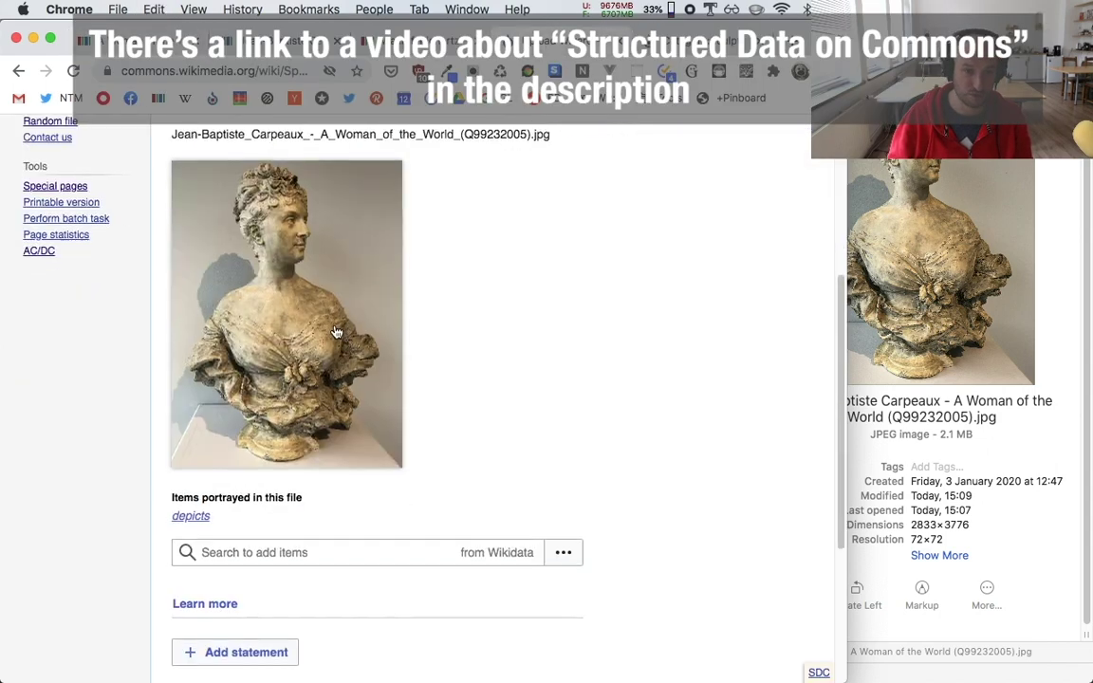
scroll(474, 380, down, 3)
click(261, 424)
text(Q99232005)
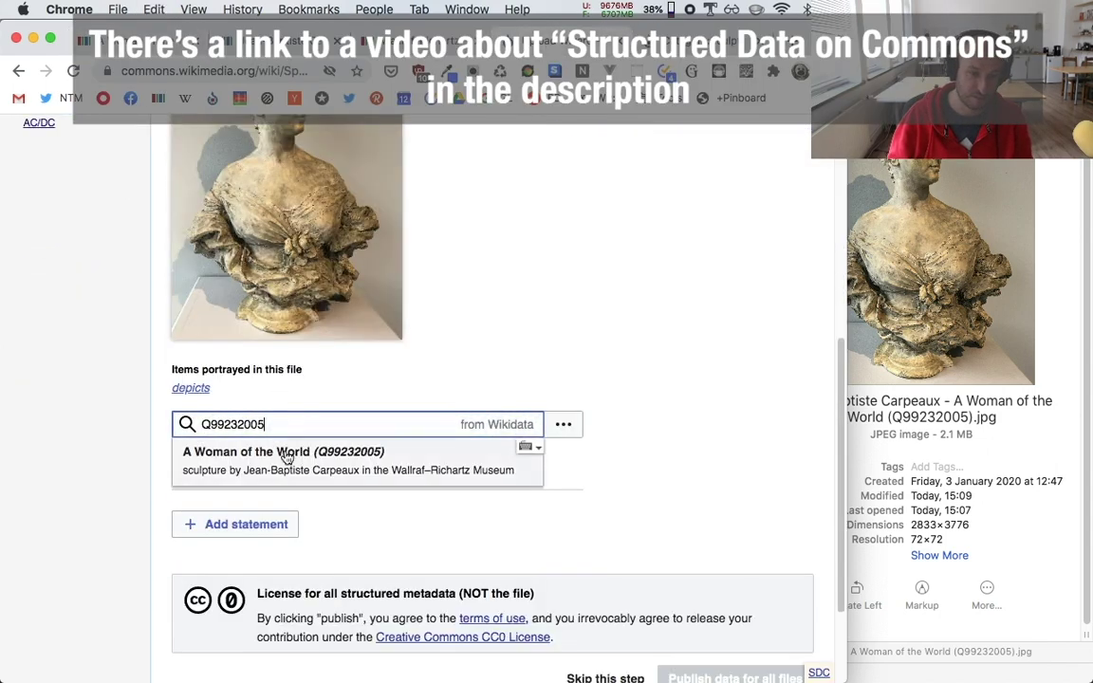
click(285, 460)
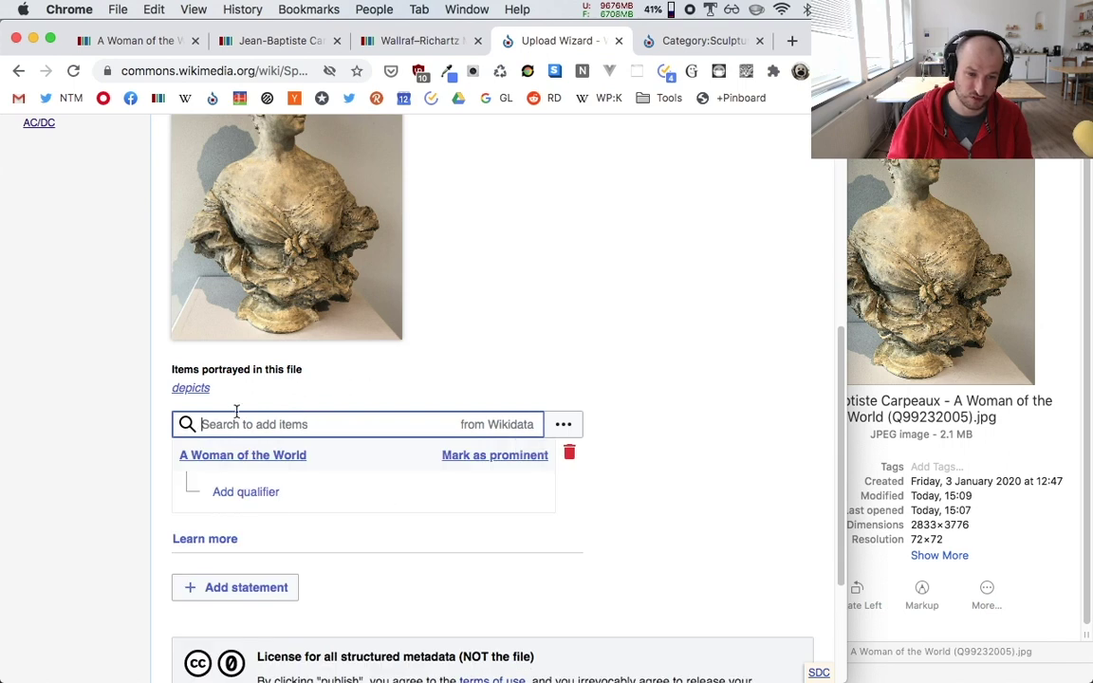
Step: Add sculpture as another item depicted in the photo, publish the structured data and open the uploaded file's page
text(sculpture)
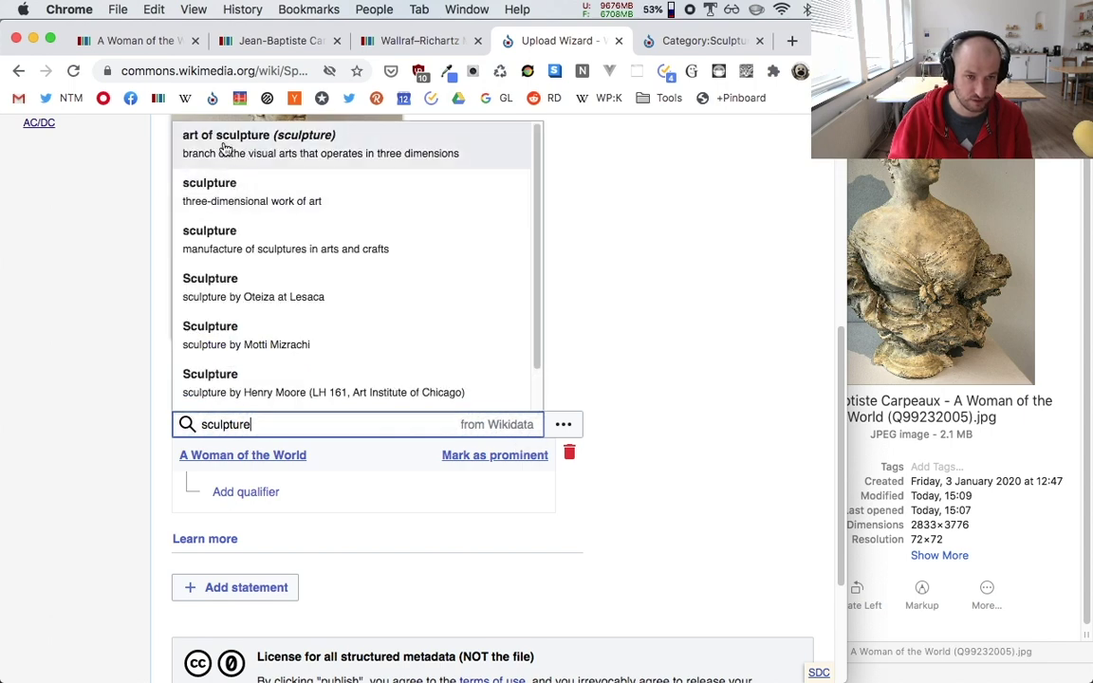
scroll(546, 593, down, 5)
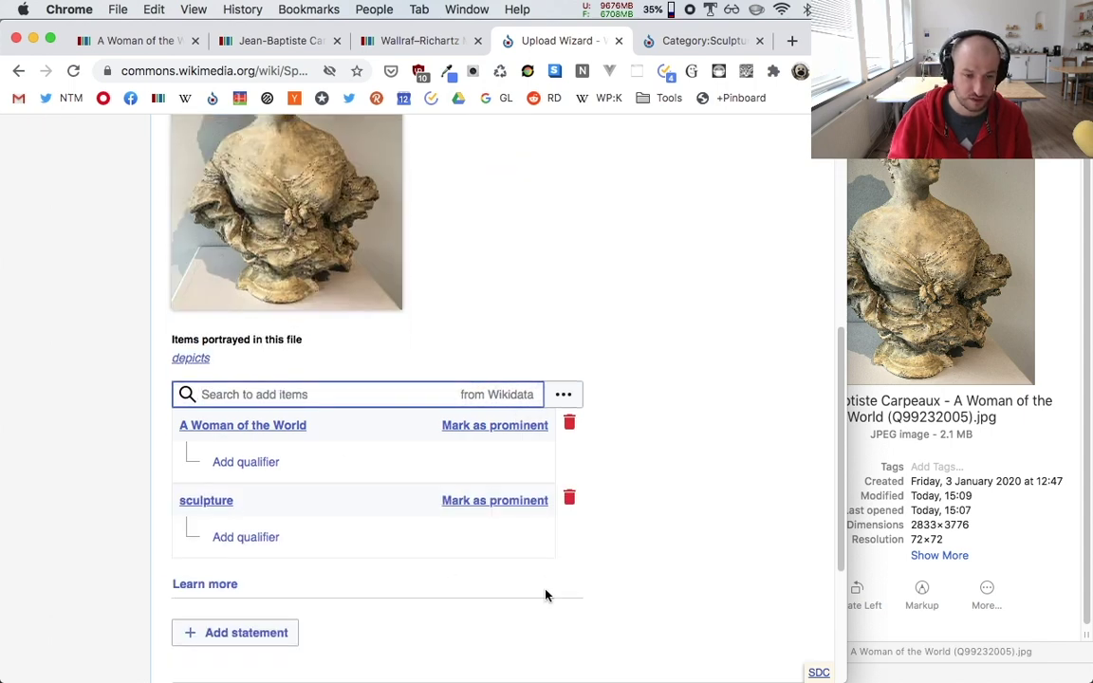
click(705, 654)
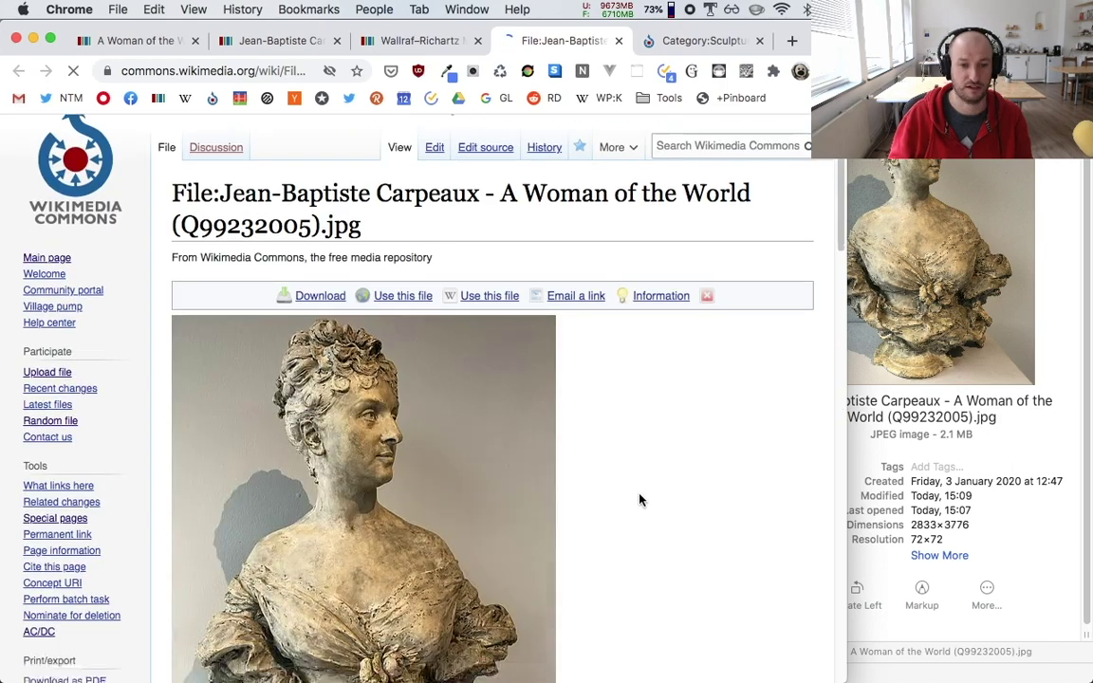
Step: Review the uploaded file's Commons page, including the image preview, captions and summary description
scroll(638, 499, down, 5)
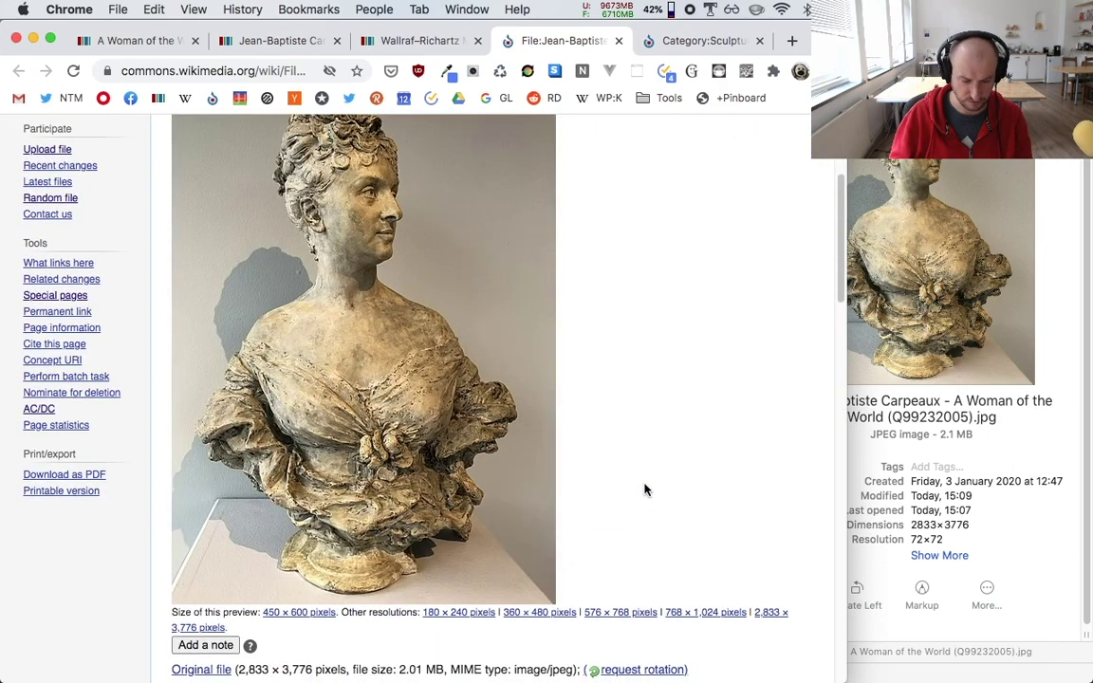
scroll(634, 475, down, 2)
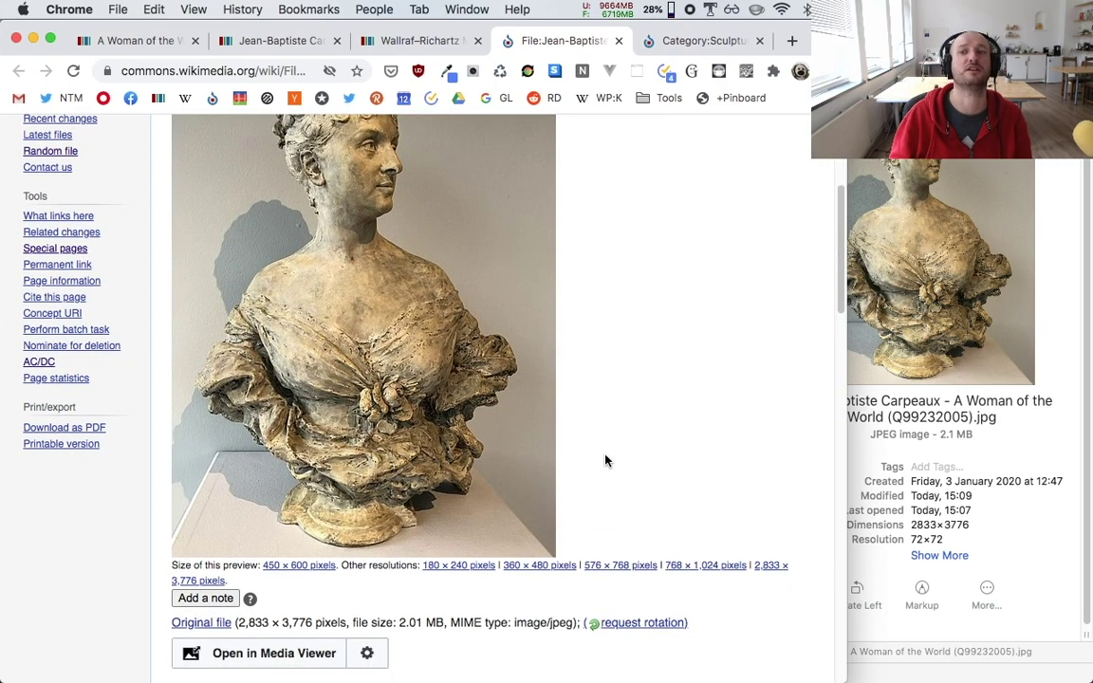
key(ctrl+alt+space)
key(Escape)
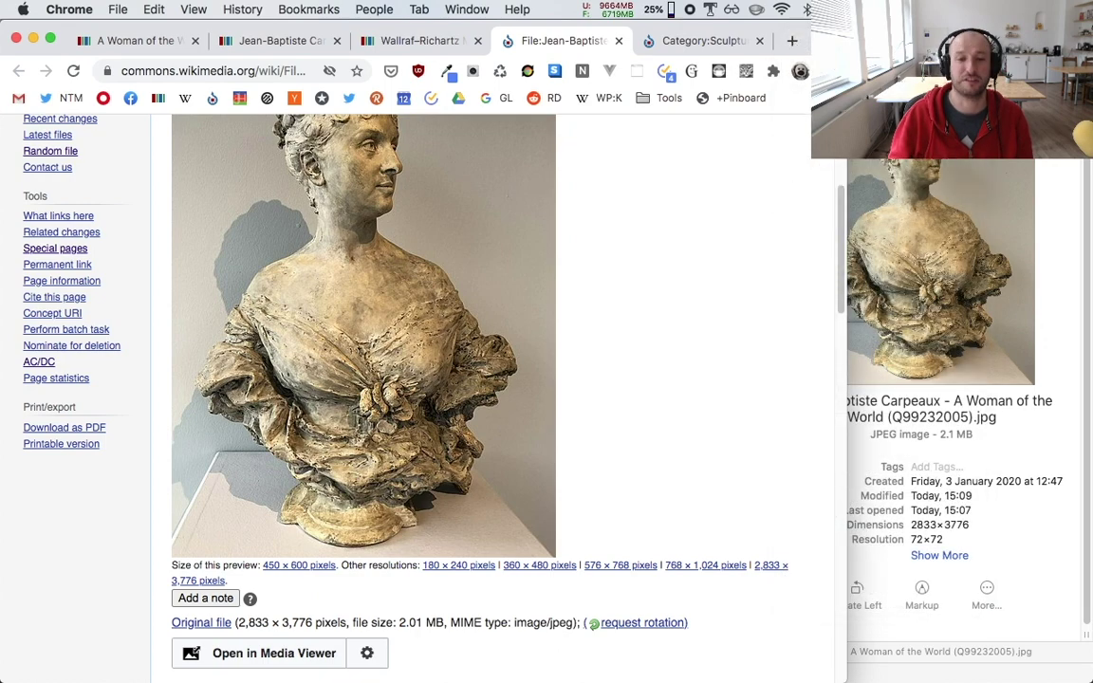
scroll(598, 308, up, 5)
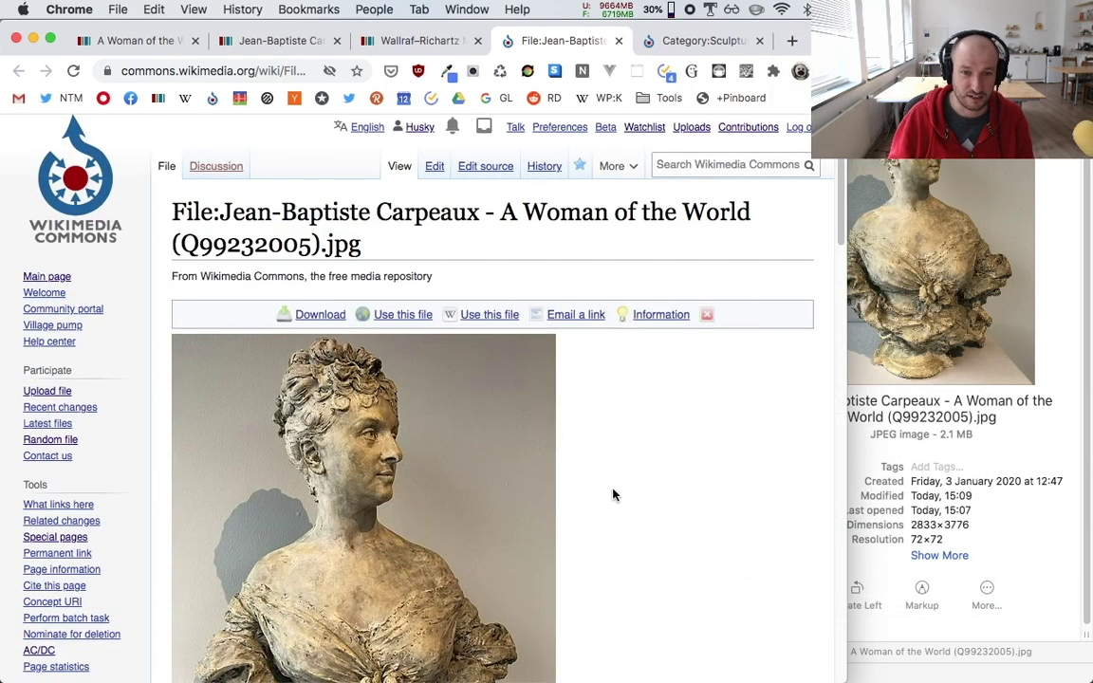
scroll(611, 486, down, 1)
scroll(611, 486, down, 2)
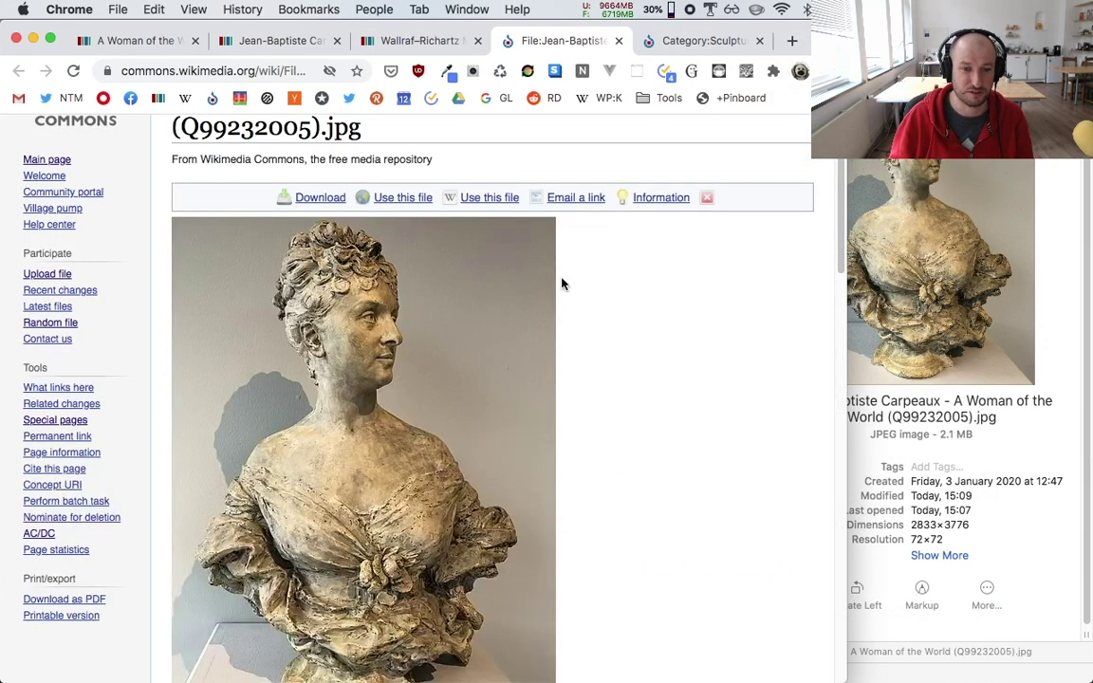
scroll(532, 446, down, 4)
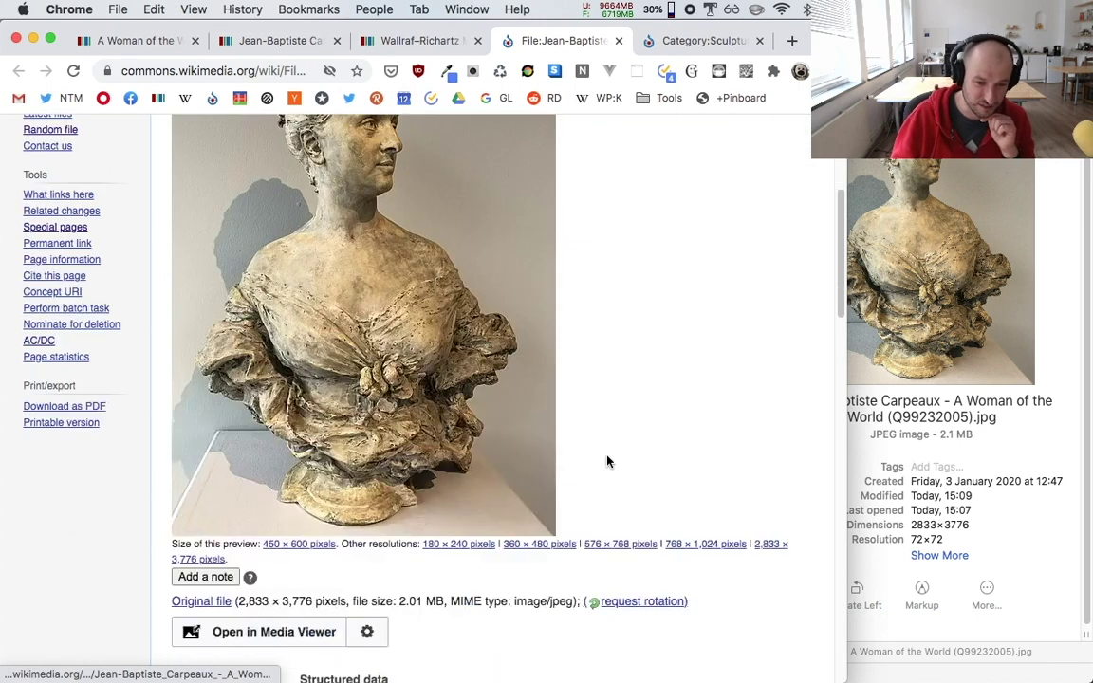
scroll(599, 450, down, 6)
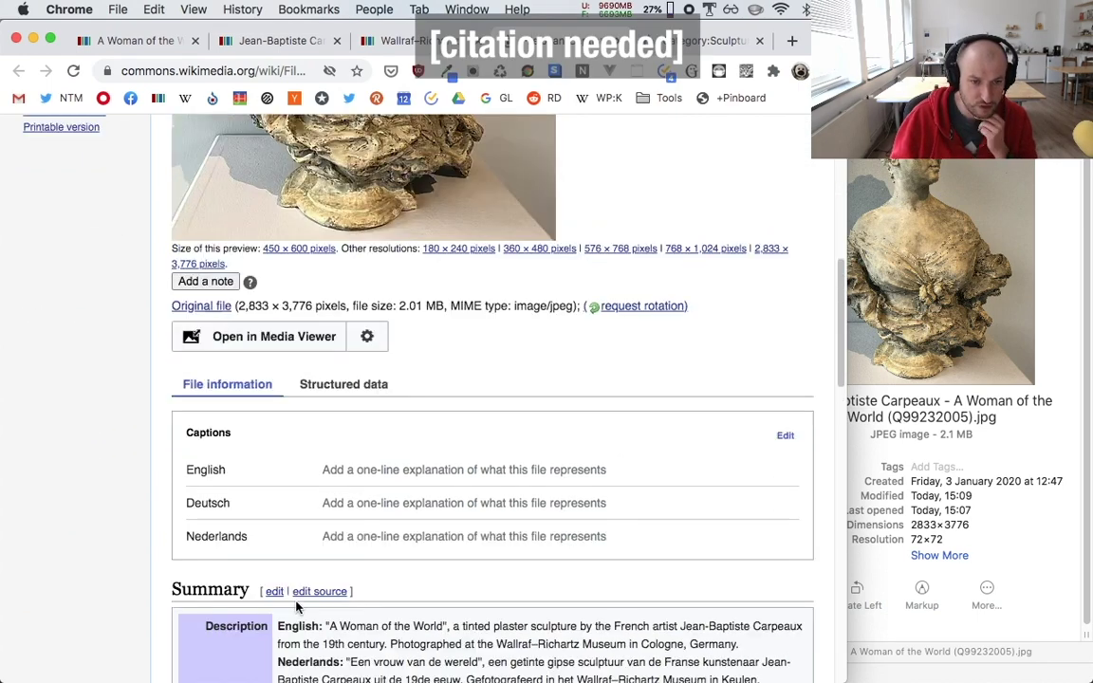
Step: Copy the Commons file title and publish it as an image statement on the A Woman of the World Wikidata item
scroll(296, 606, up, 14)
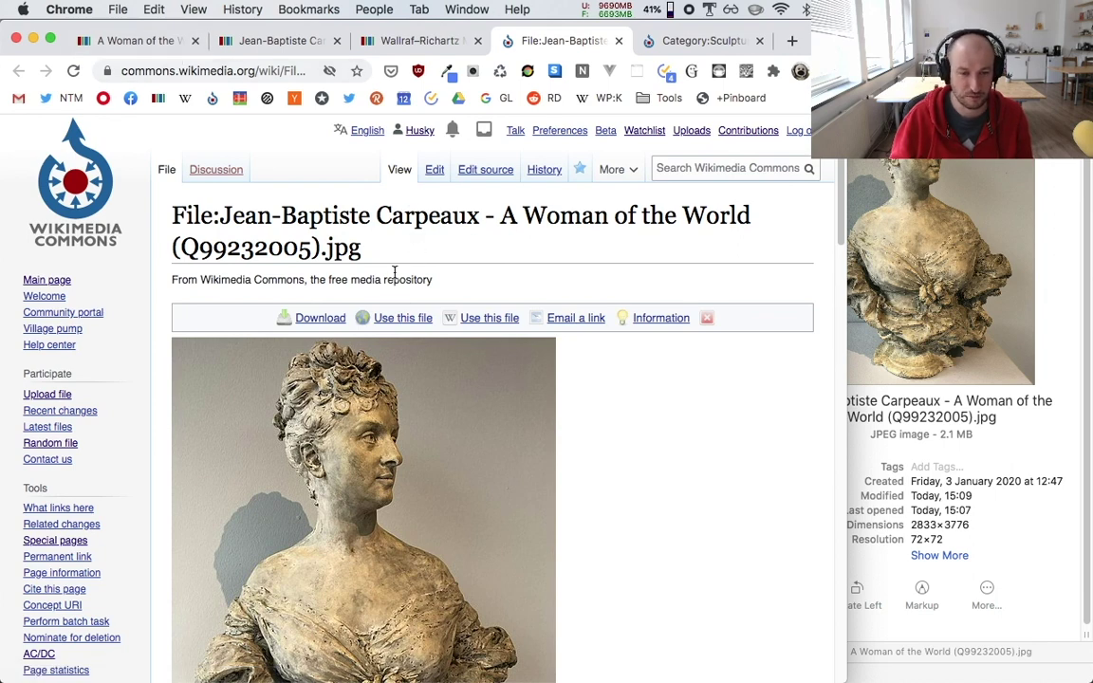
drag(358, 249, 422, 258)
key(super+c)
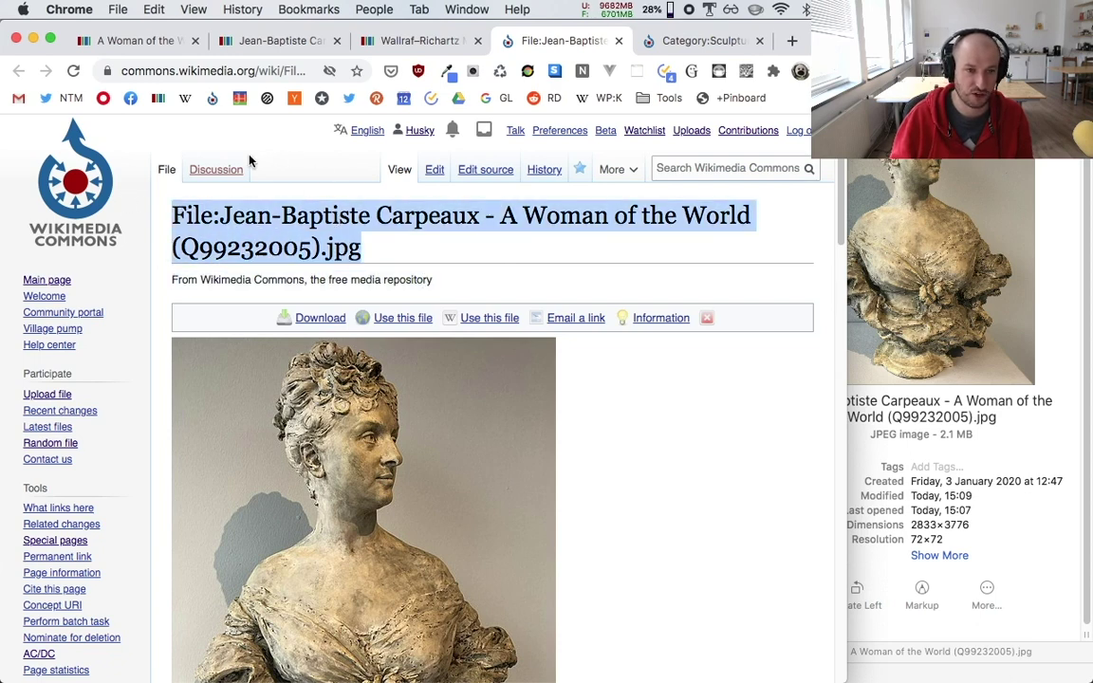
key(super+1)
click(664, 256)
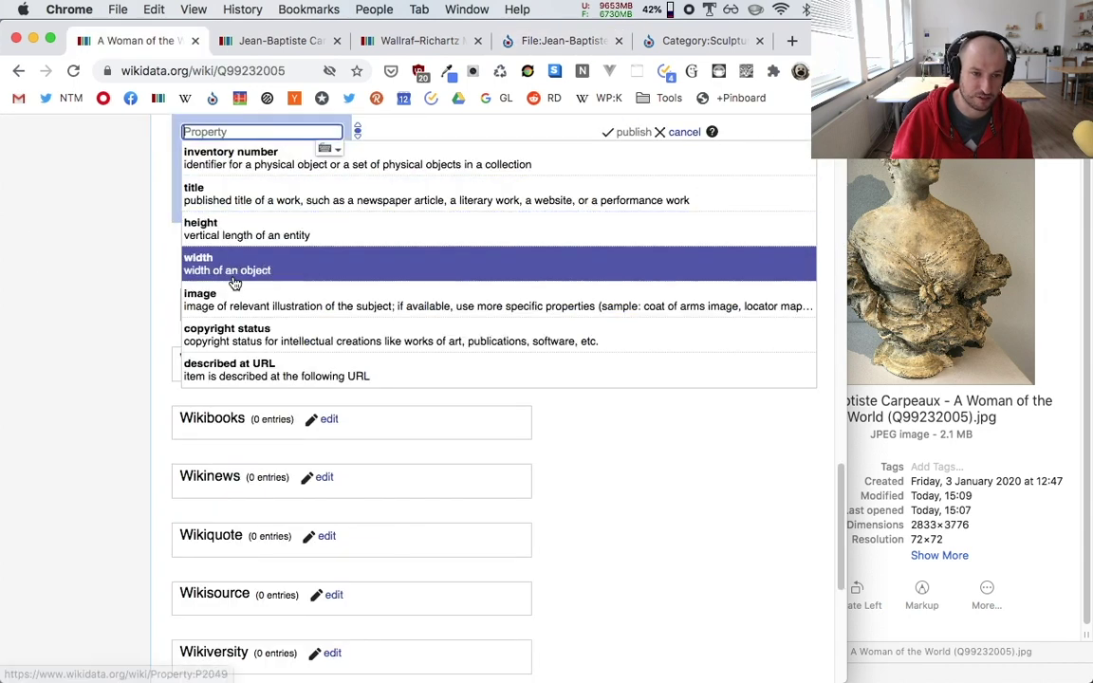
click(235, 294)
key(super+v)
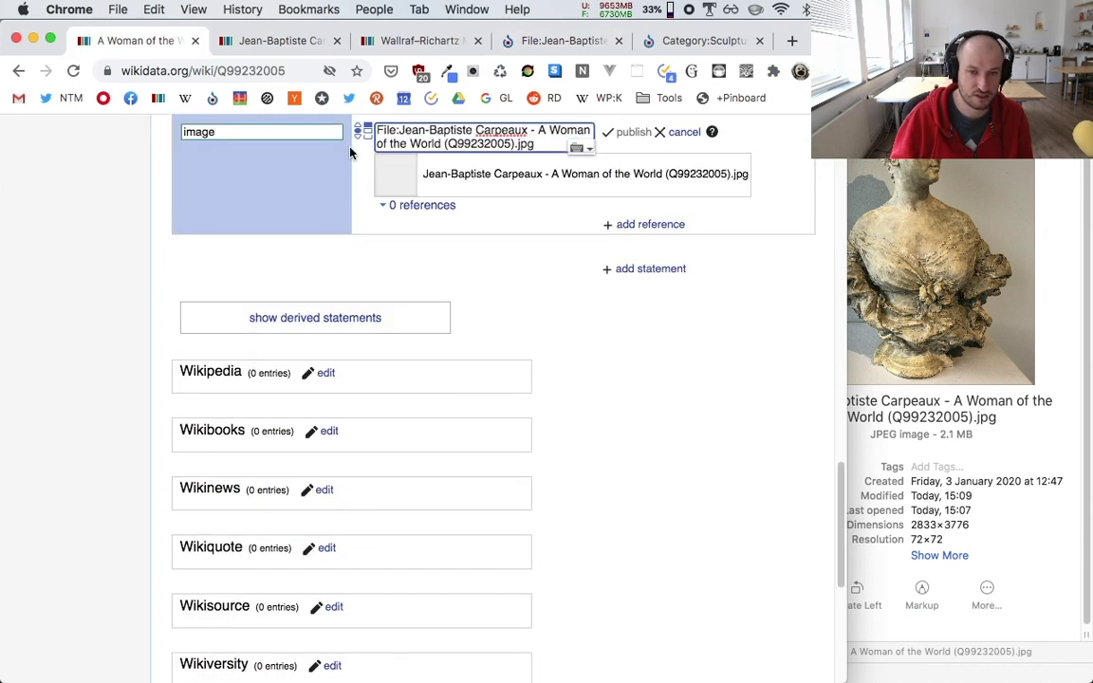
click(560, 174)
click(629, 133)
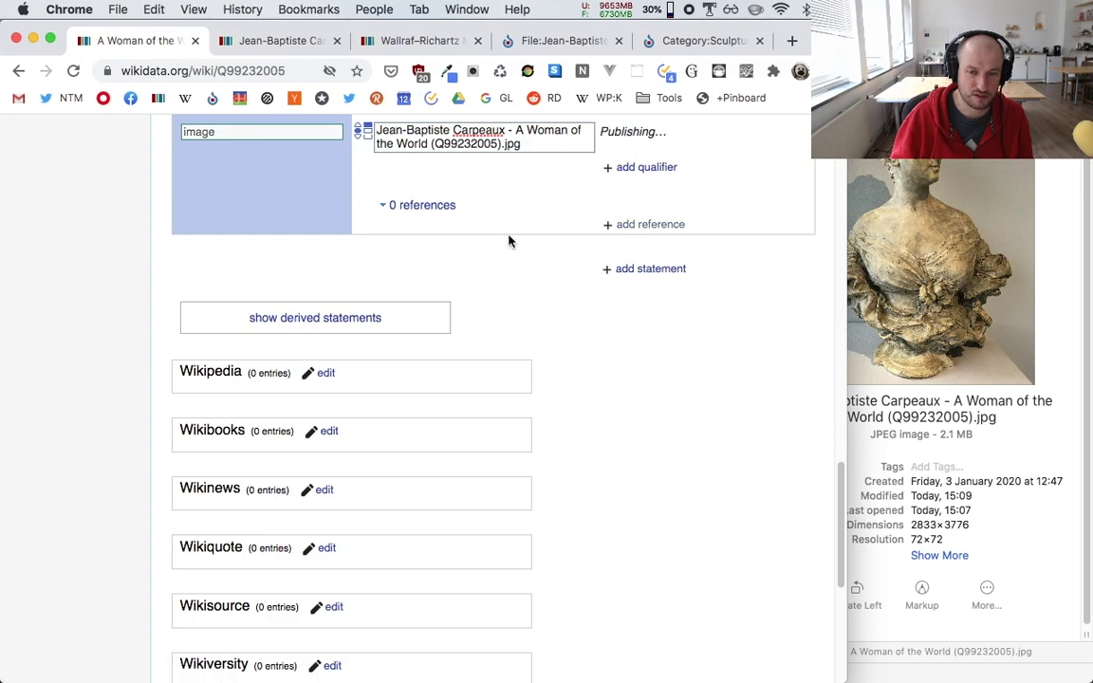